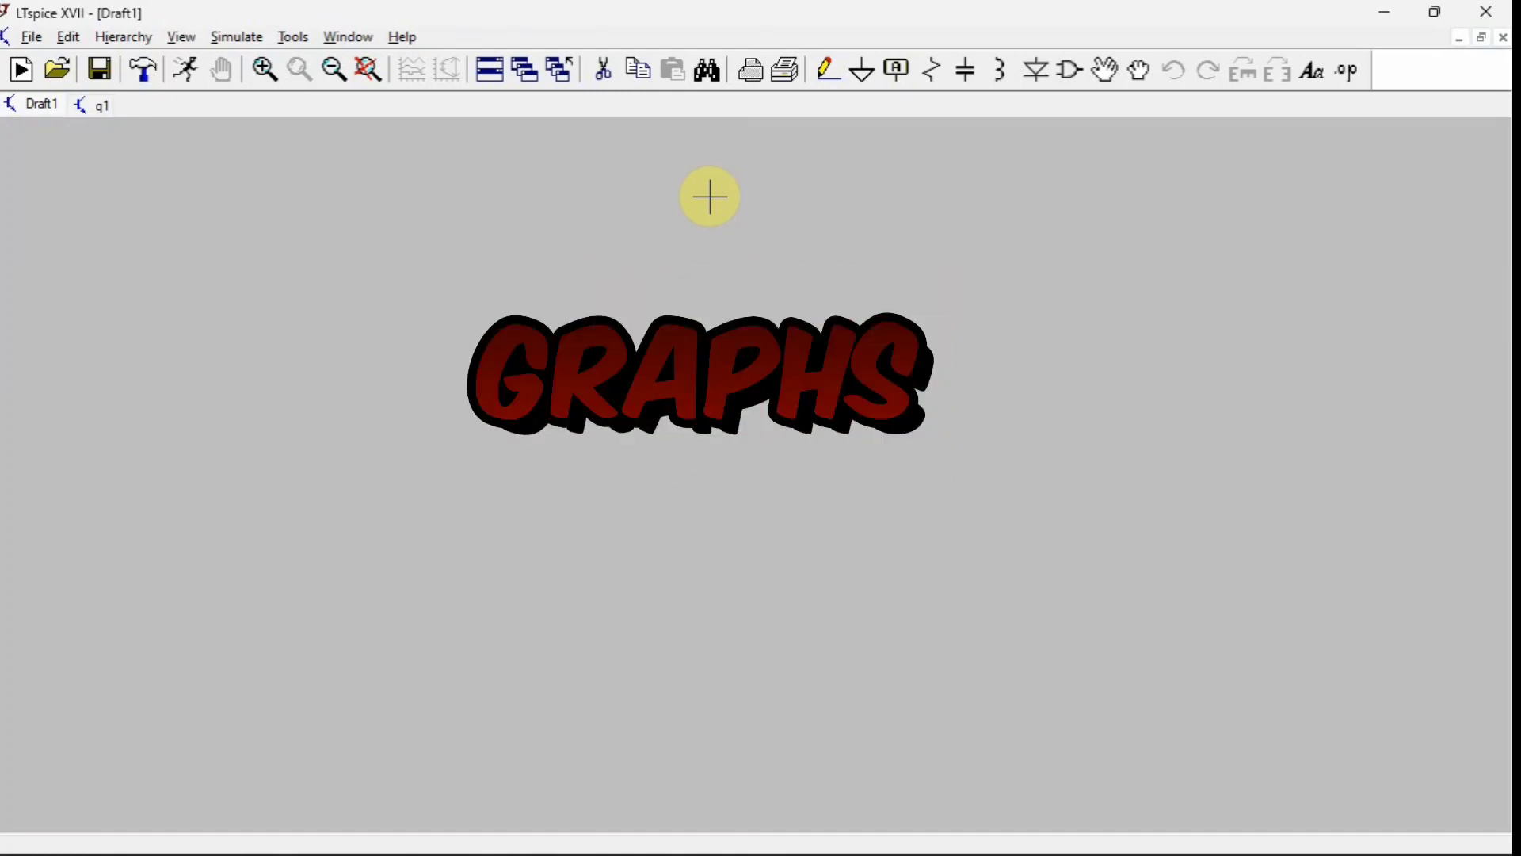
Run the q1 schematic's transient simulation, minimise Draft1 and tile the schematic and waveform windows
left_click(96, 109)
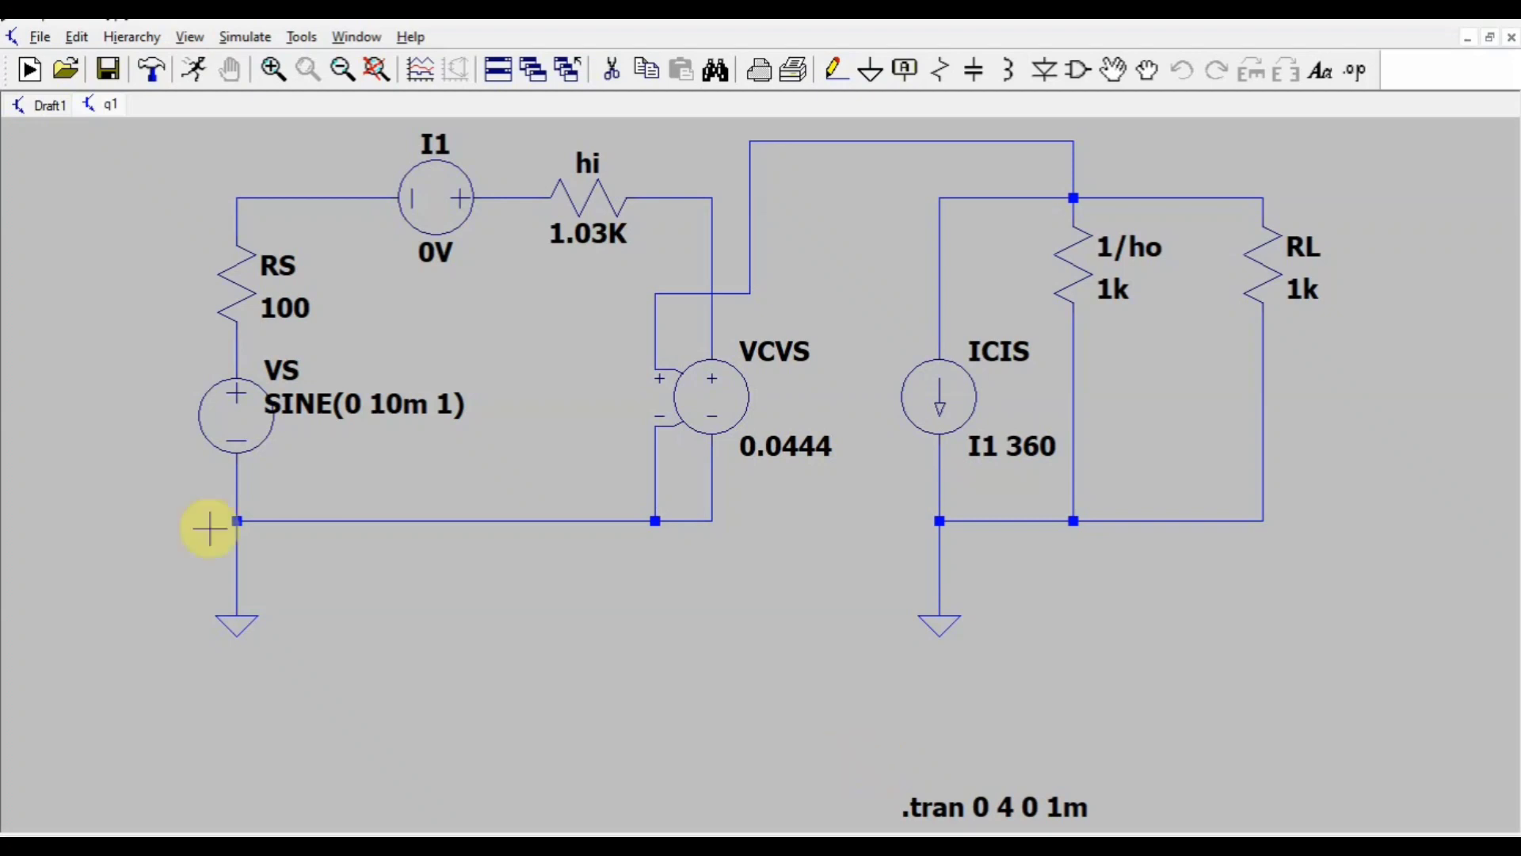
left_click(194, 71)
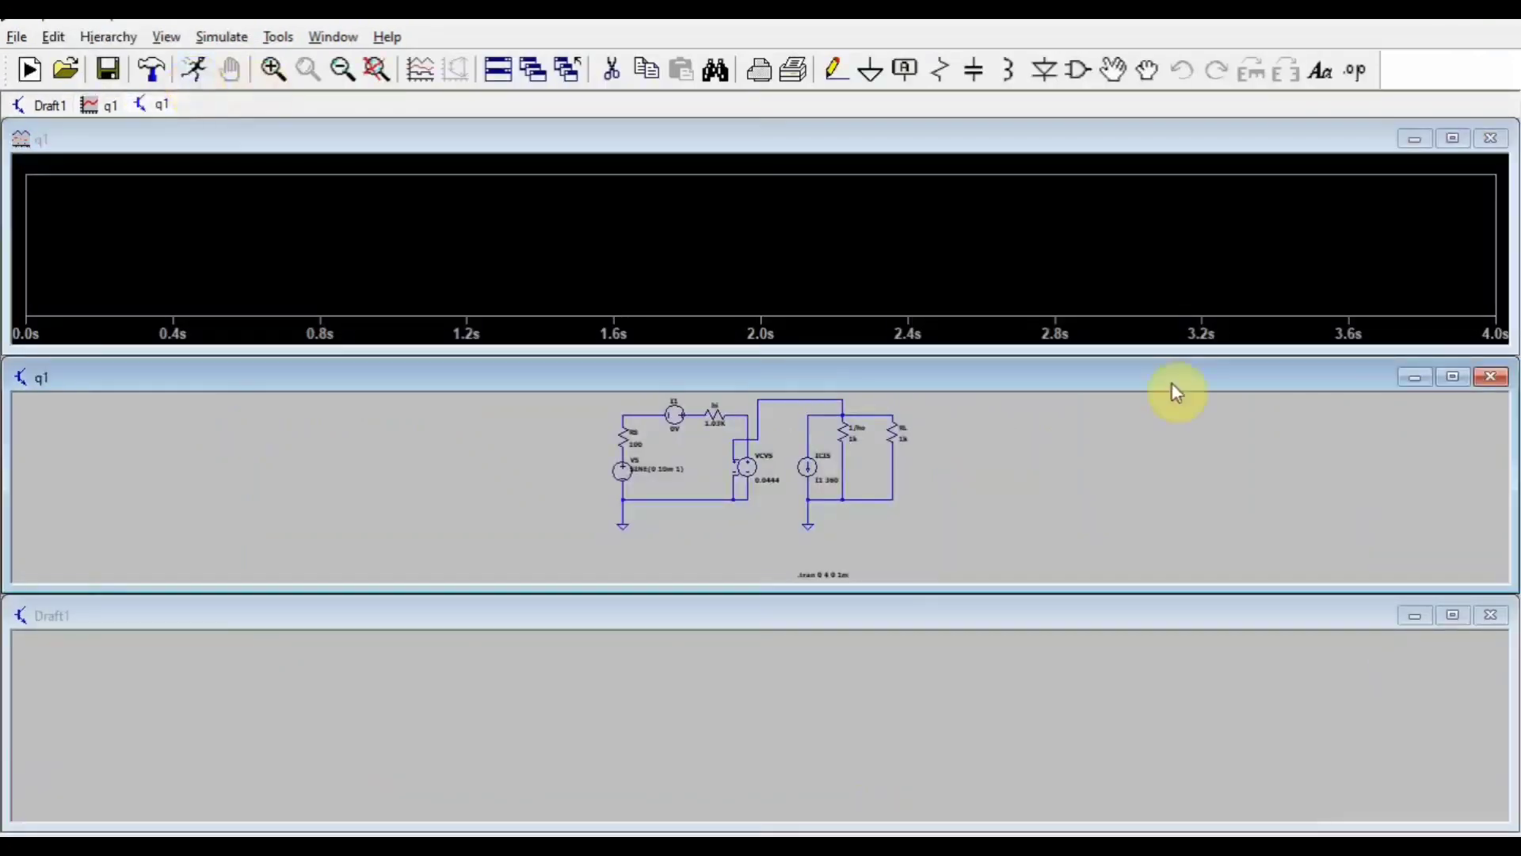
left_click(1424, 620)
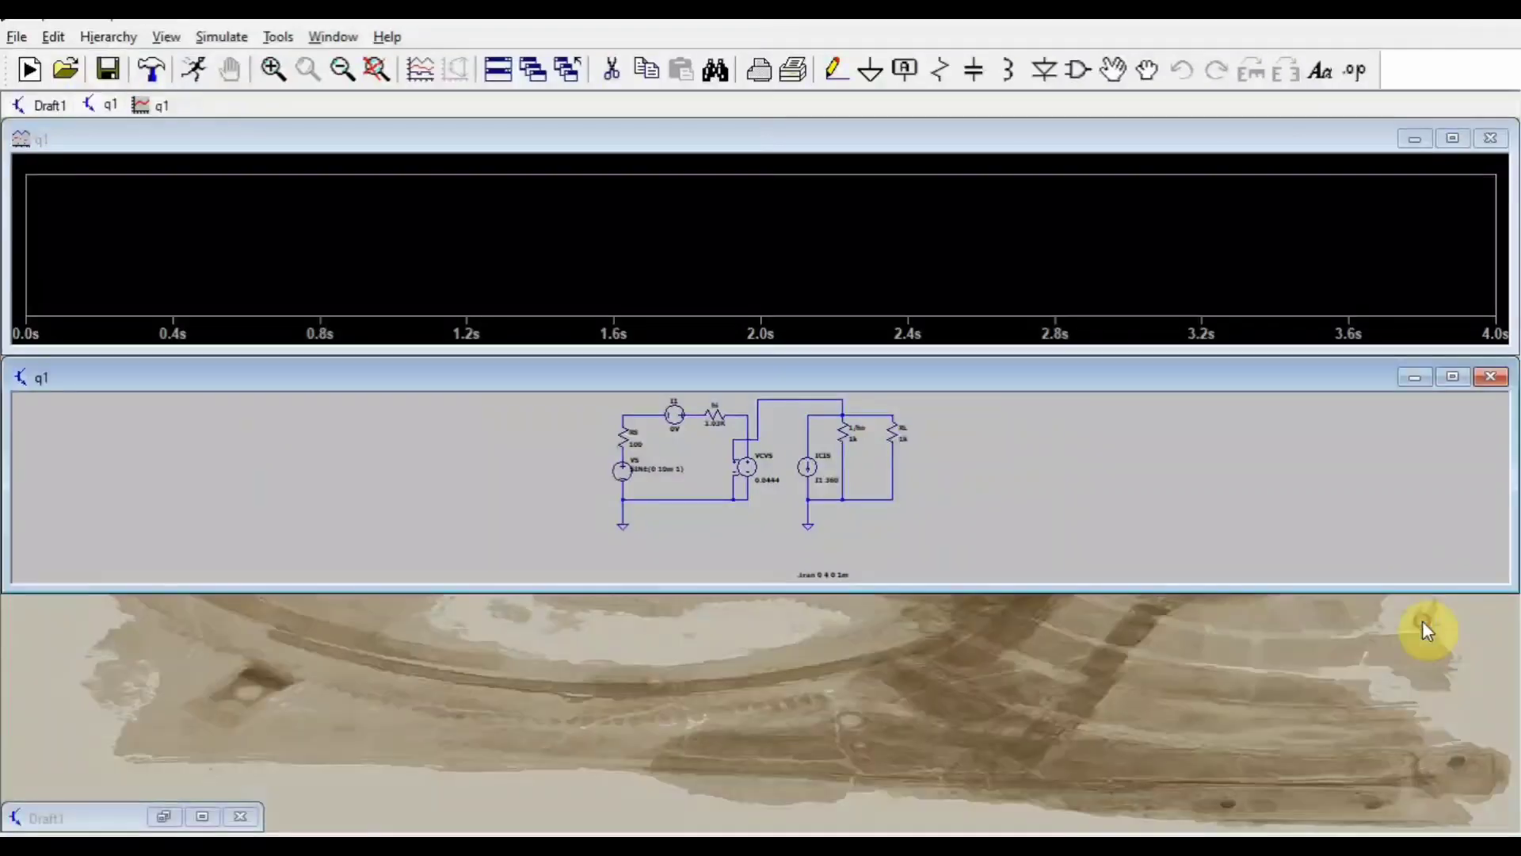
left_click(1453, 378)
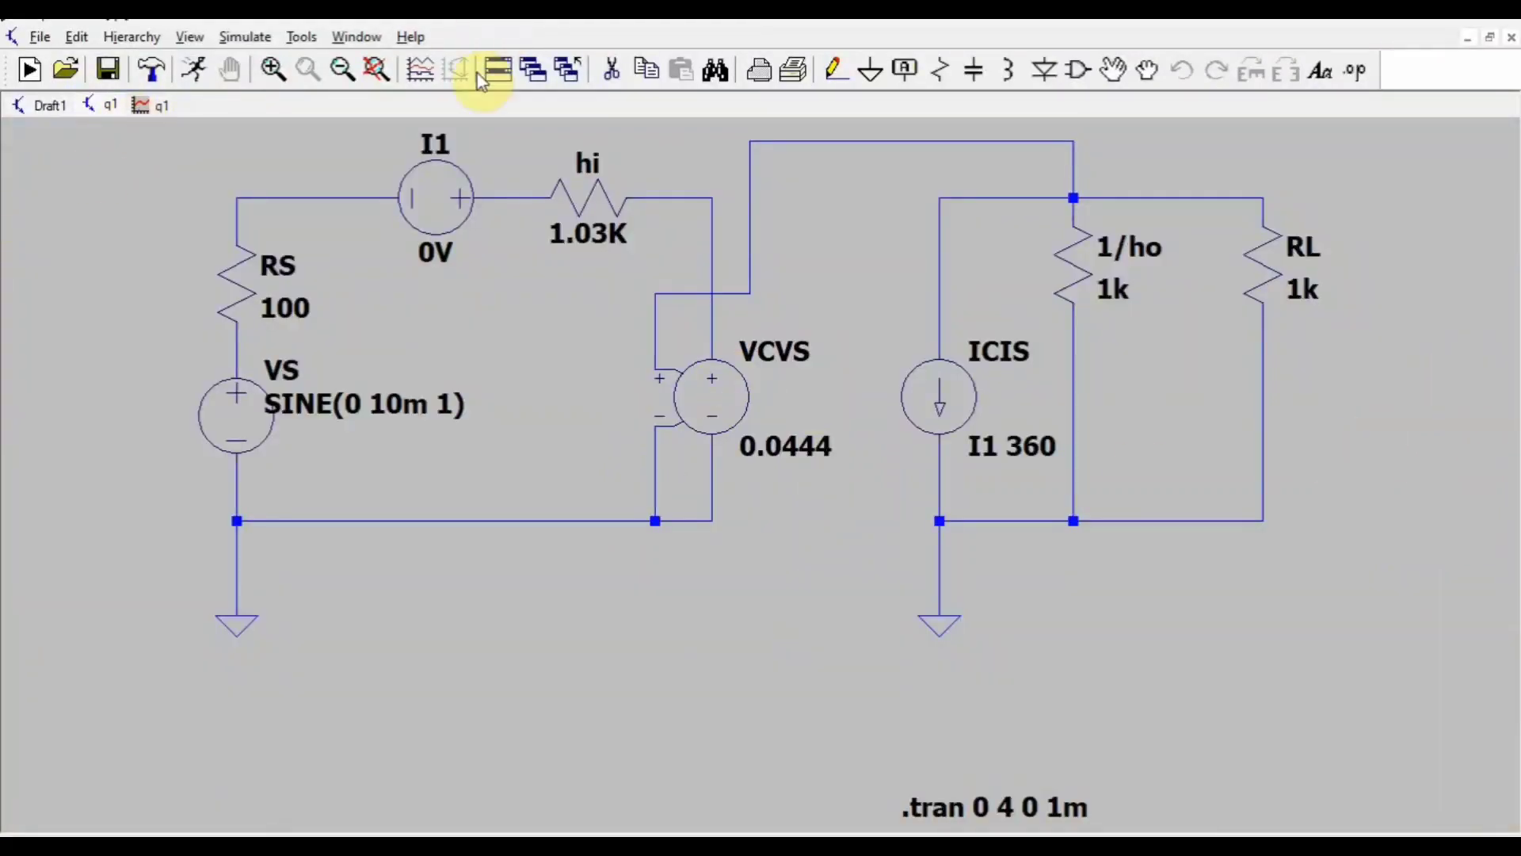
left_click(499, 71)
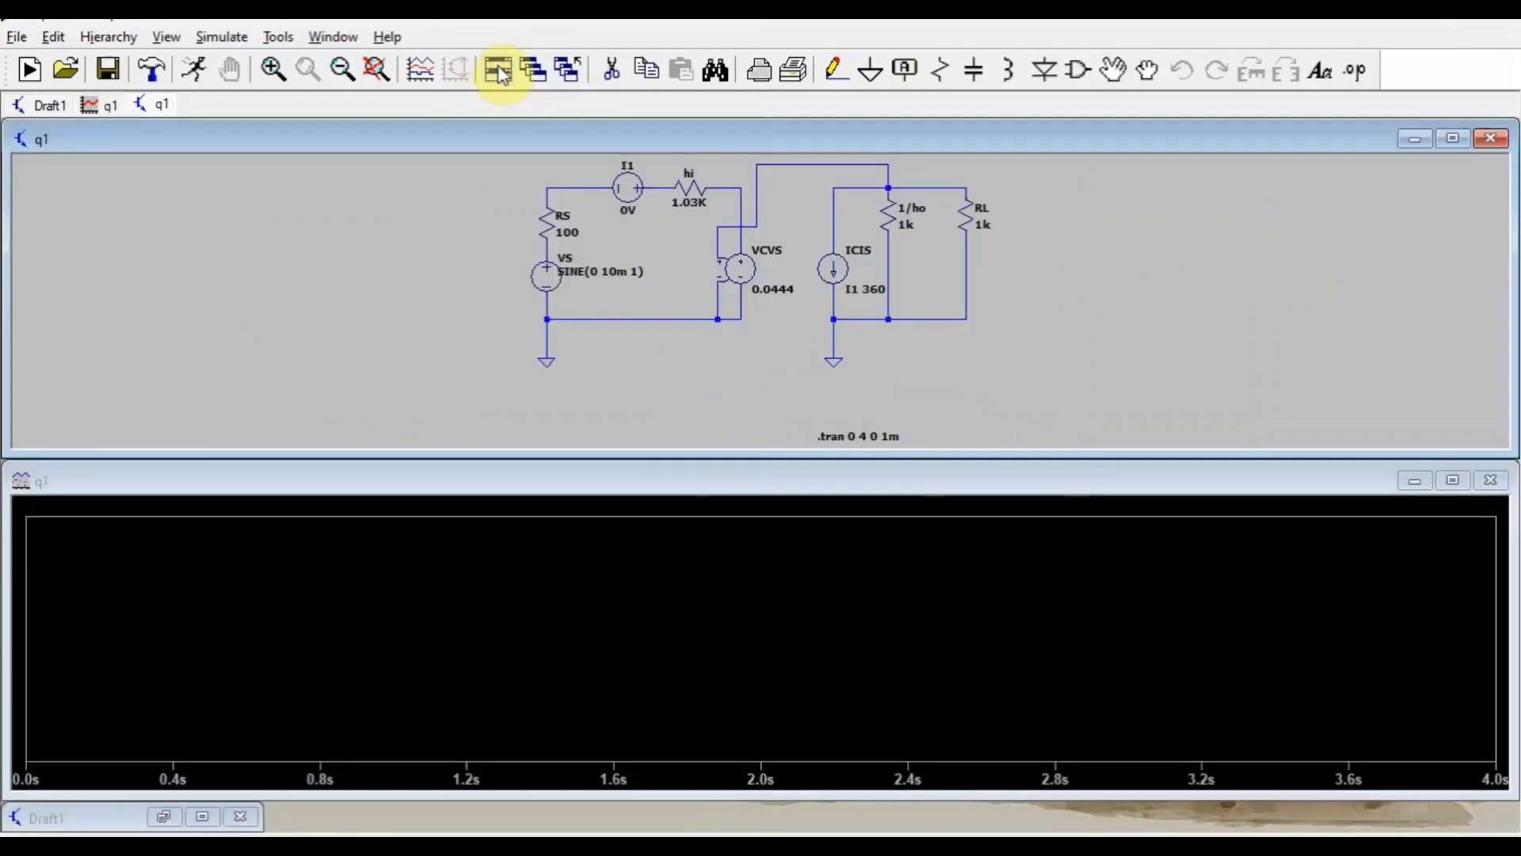
Plot the voltages at the output node above RL and at the input-side node beside RS
left_click(968, 191)
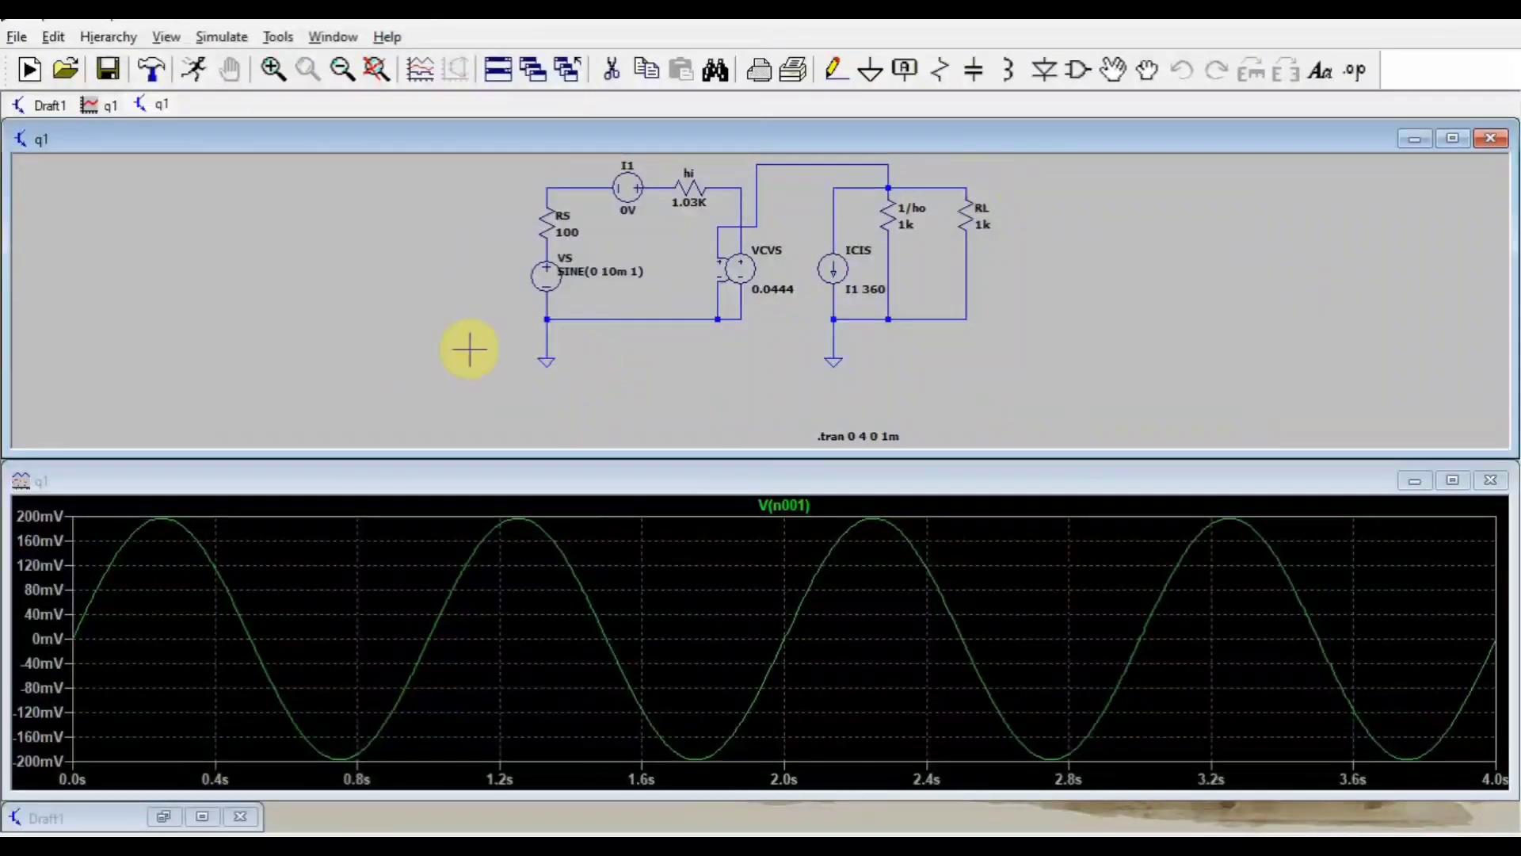
left_click(718, 319)
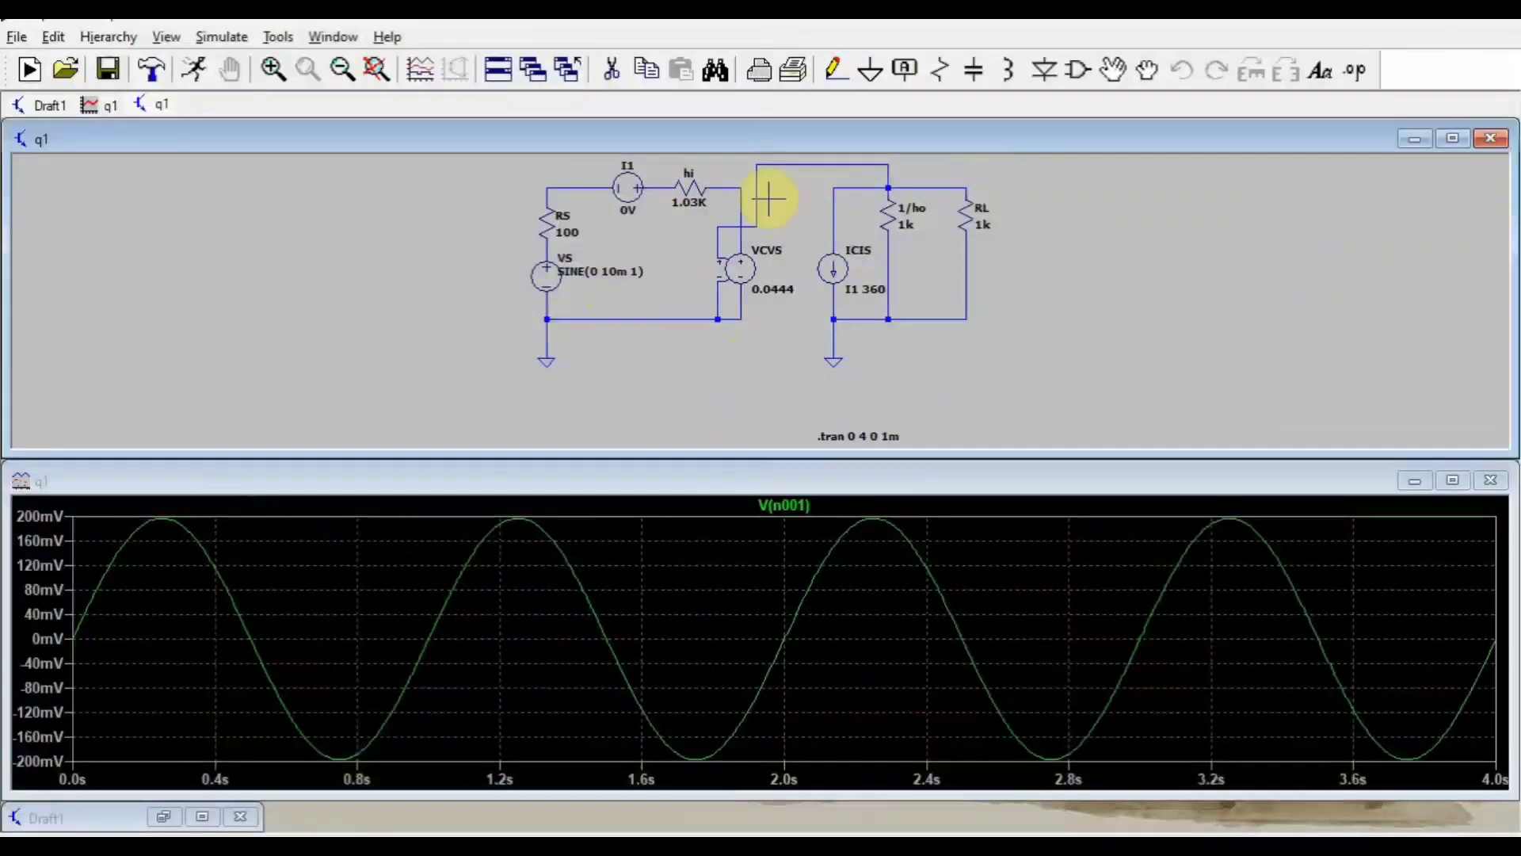
left_click(559, 238)
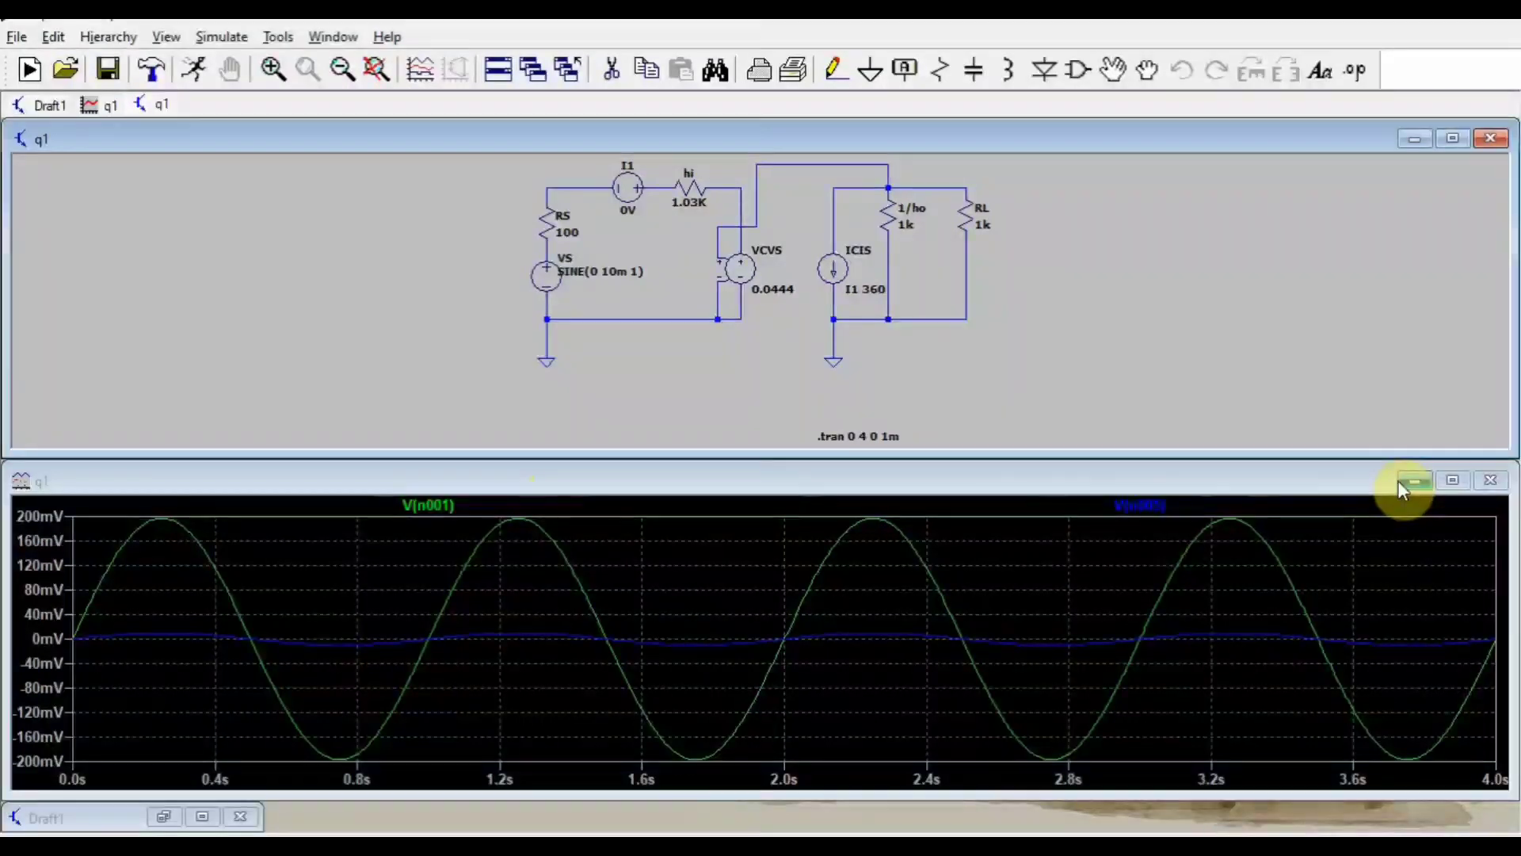
Close the waveform window, maximise the schematic and label the output node above RL as Vout
left_click(1491, 481)
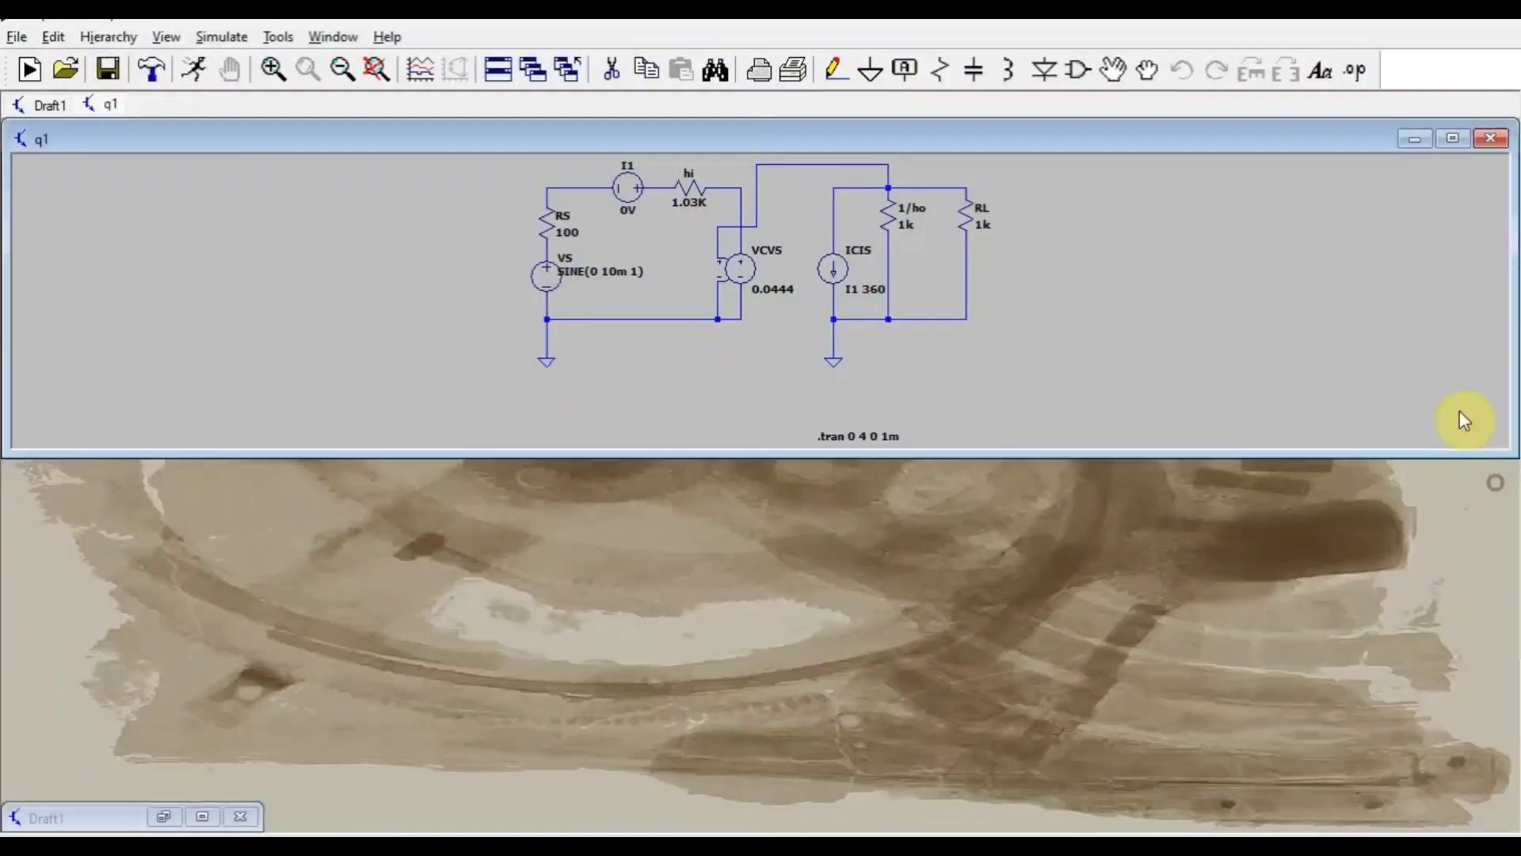
left_click(1454, 139)
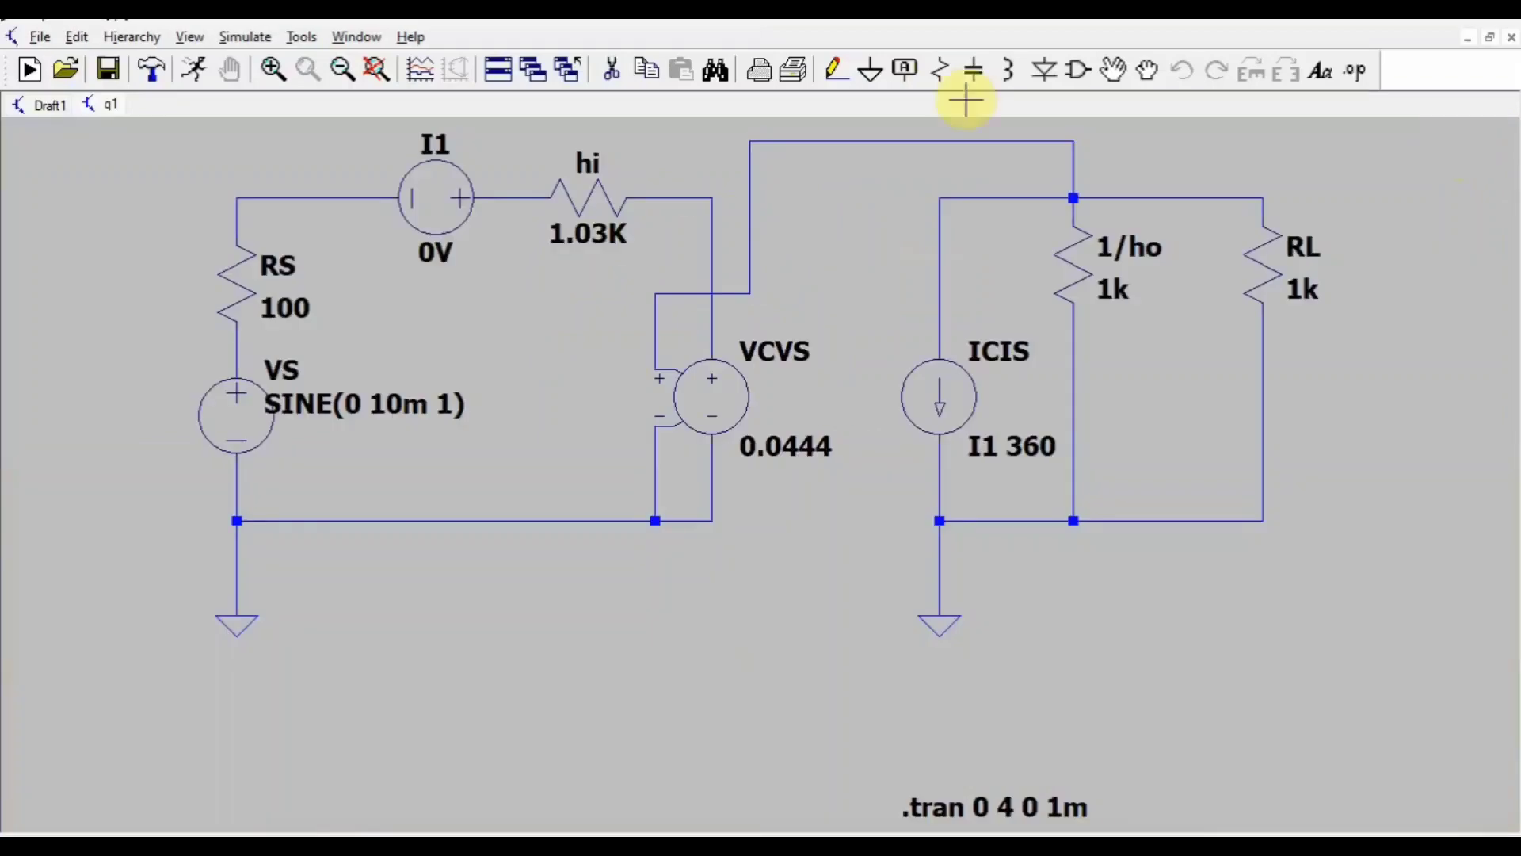
left_click(904, 70)
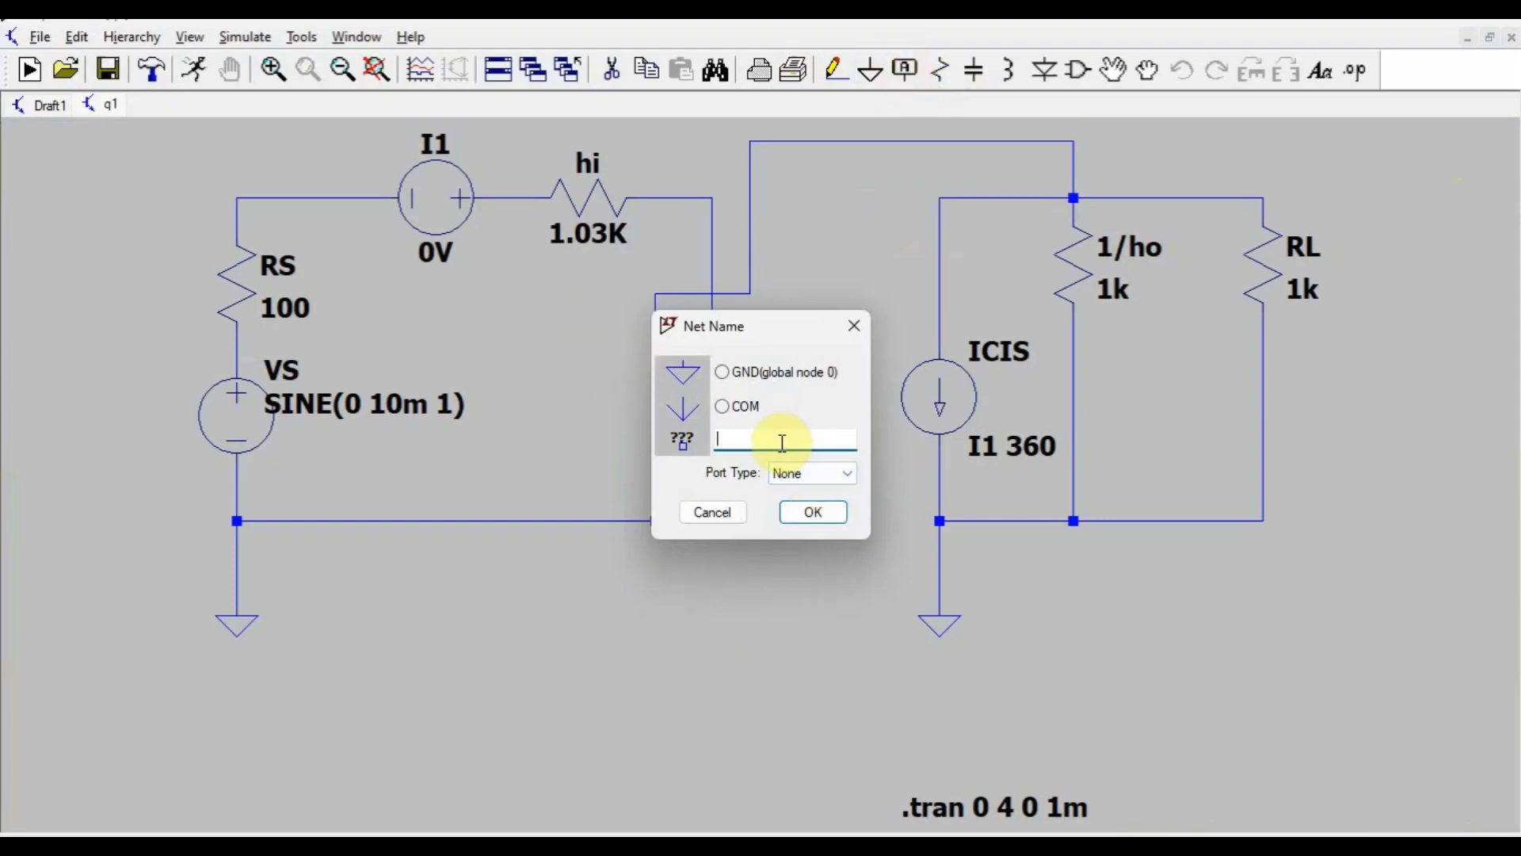
type("Vout")
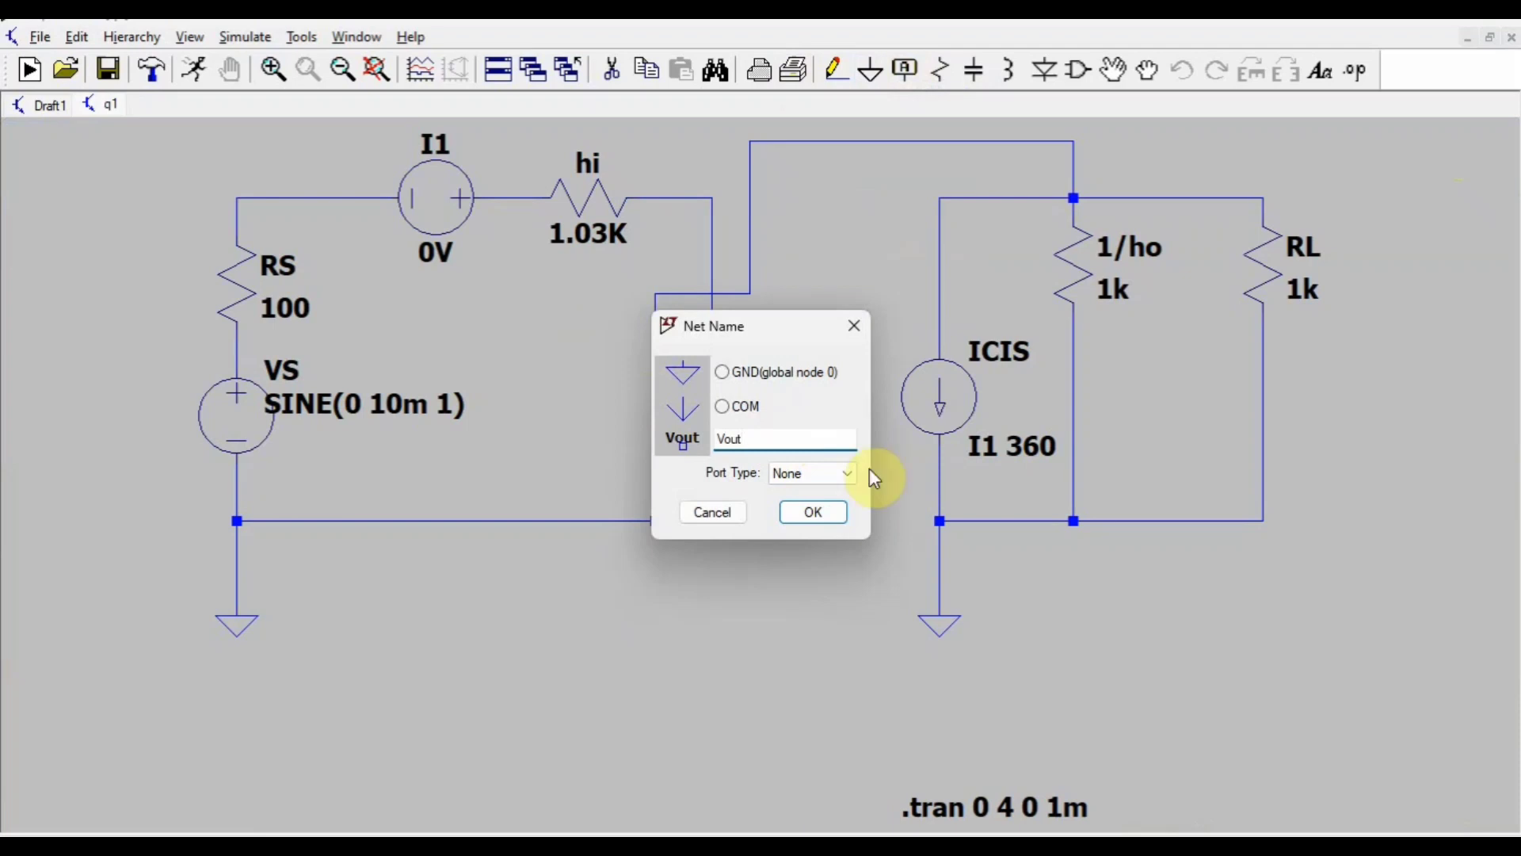
left_click(829, 516)
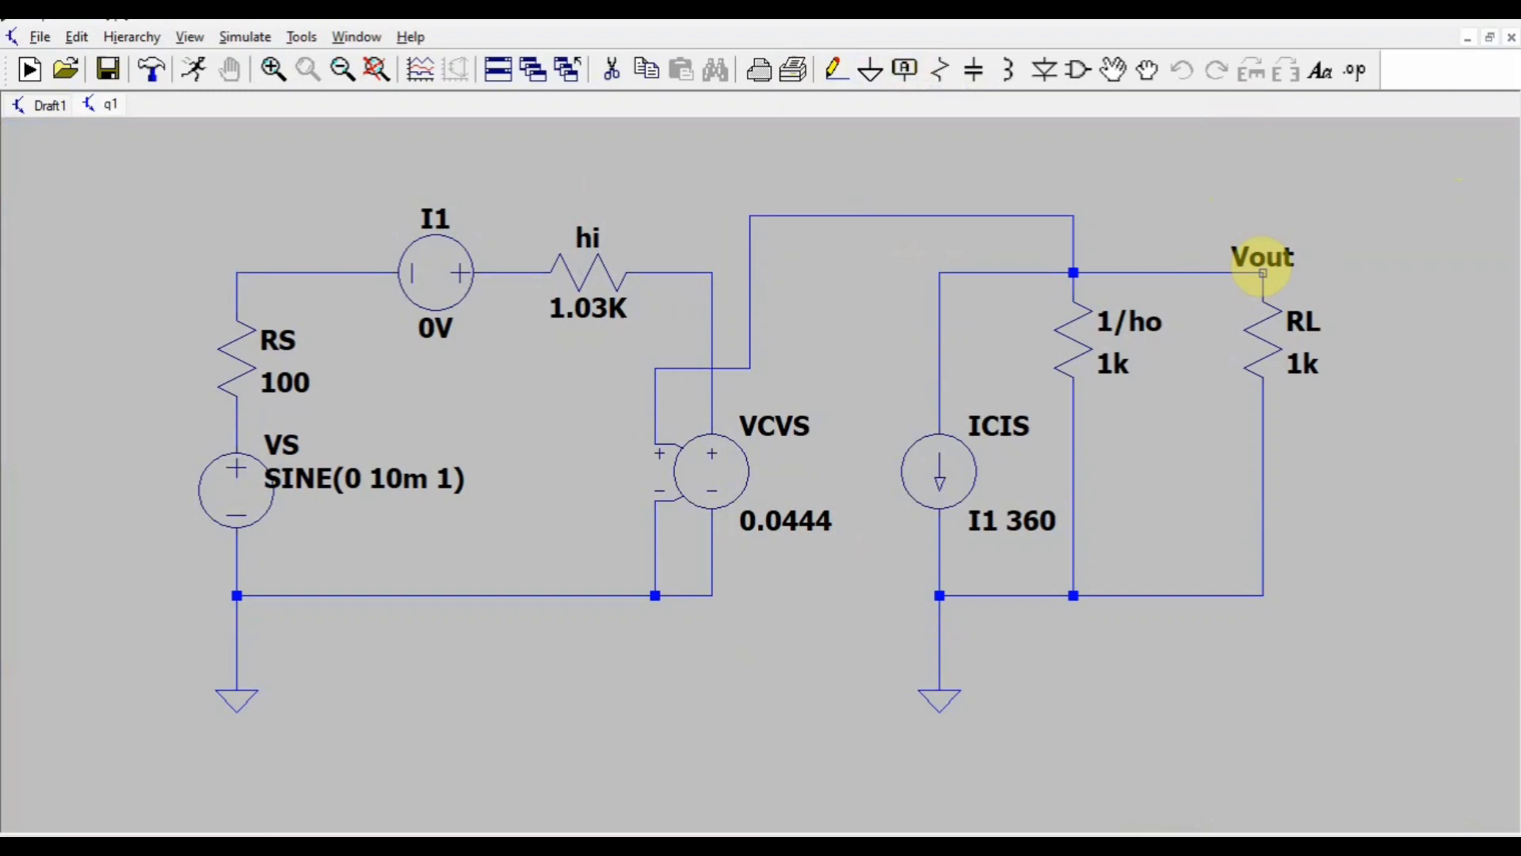
left_click(1263, 272)
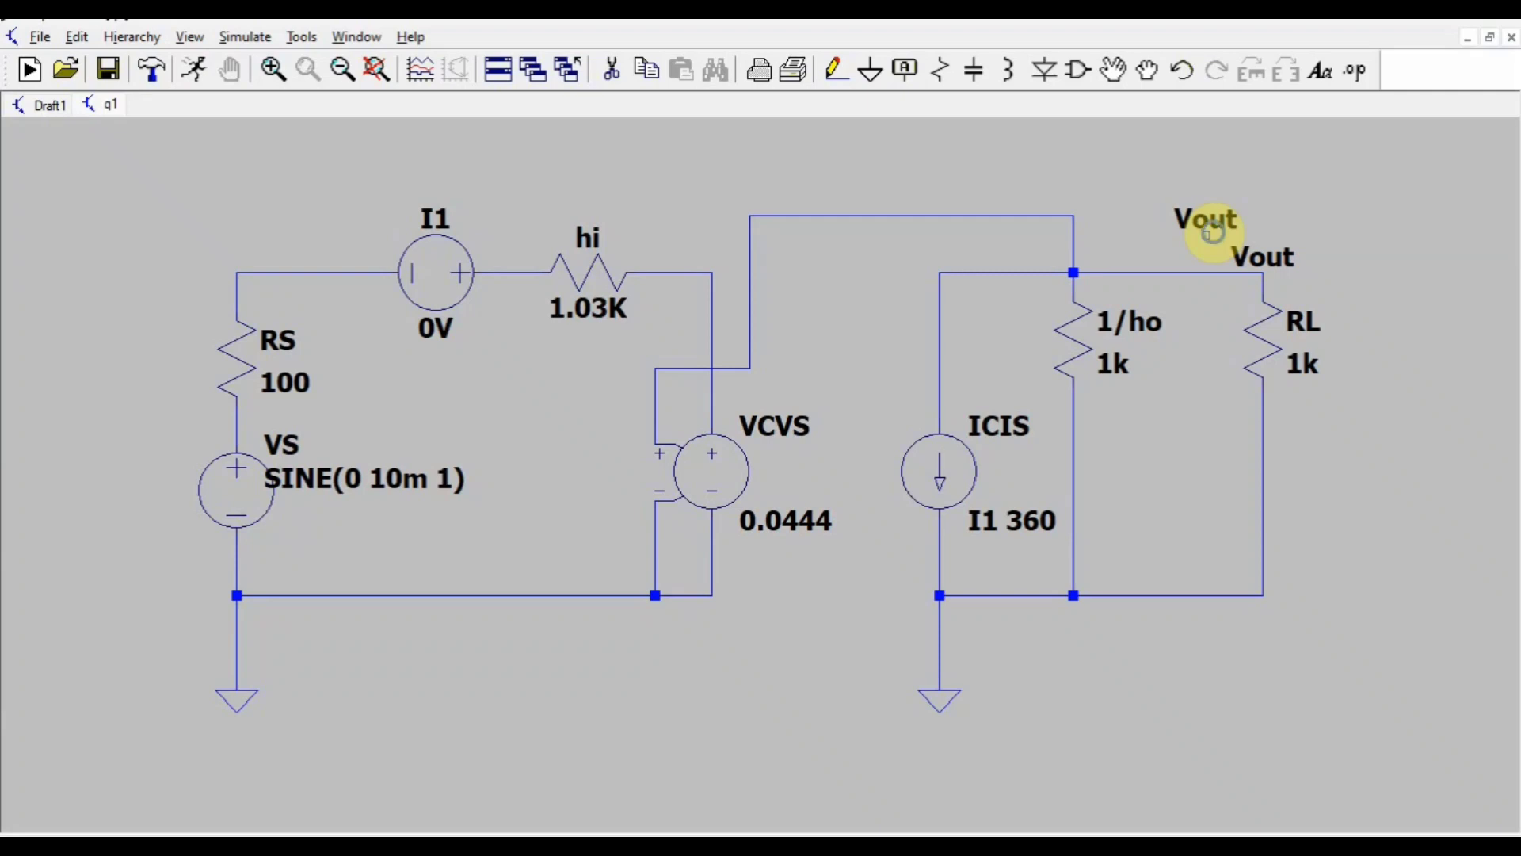
key("Escape")
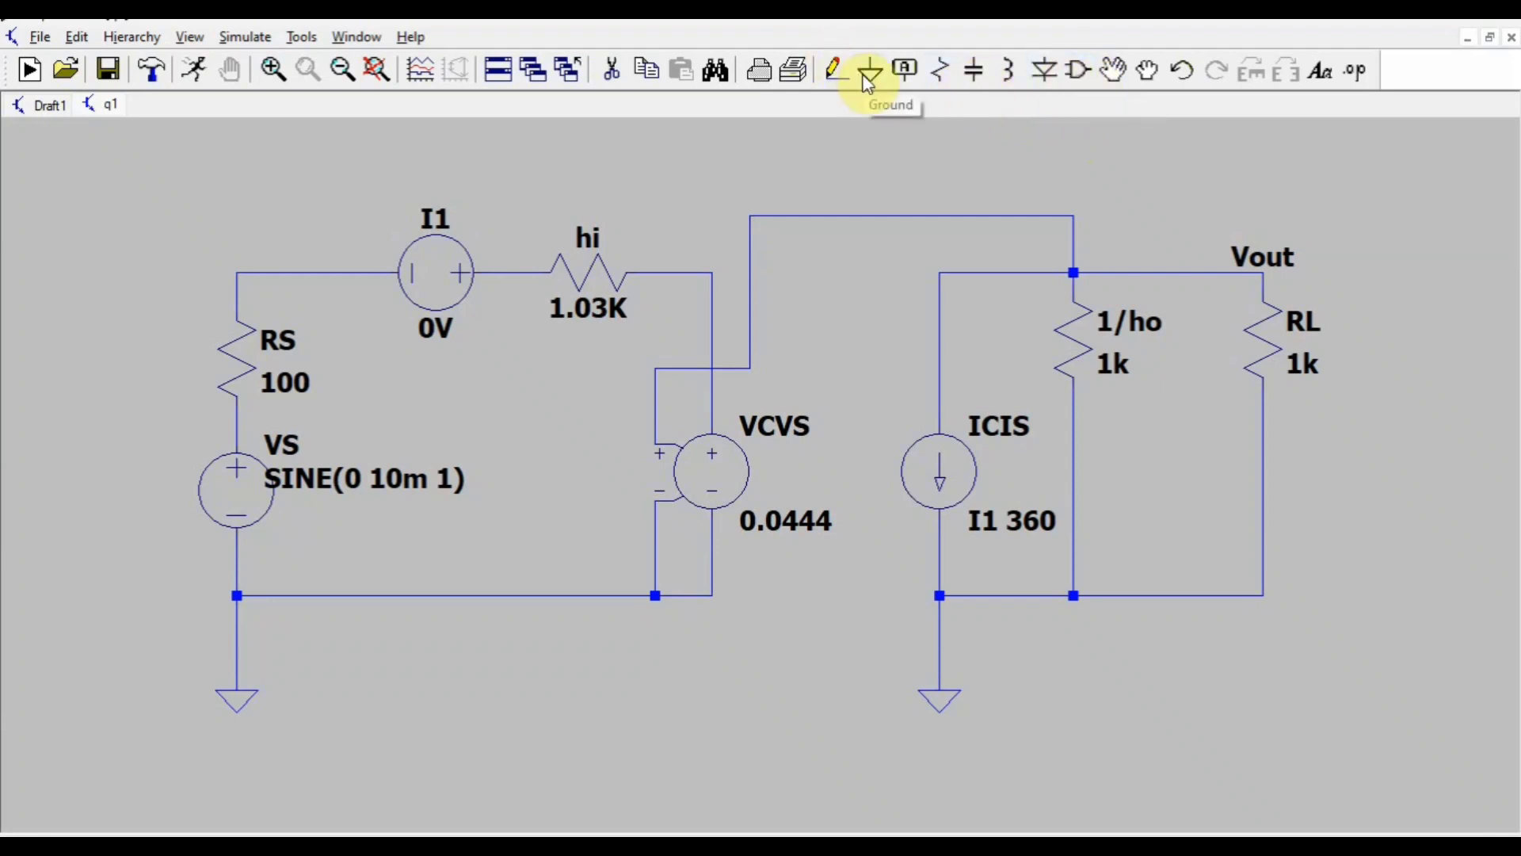
Label the input node at the corner above RS as vin
left_click(910, 77)
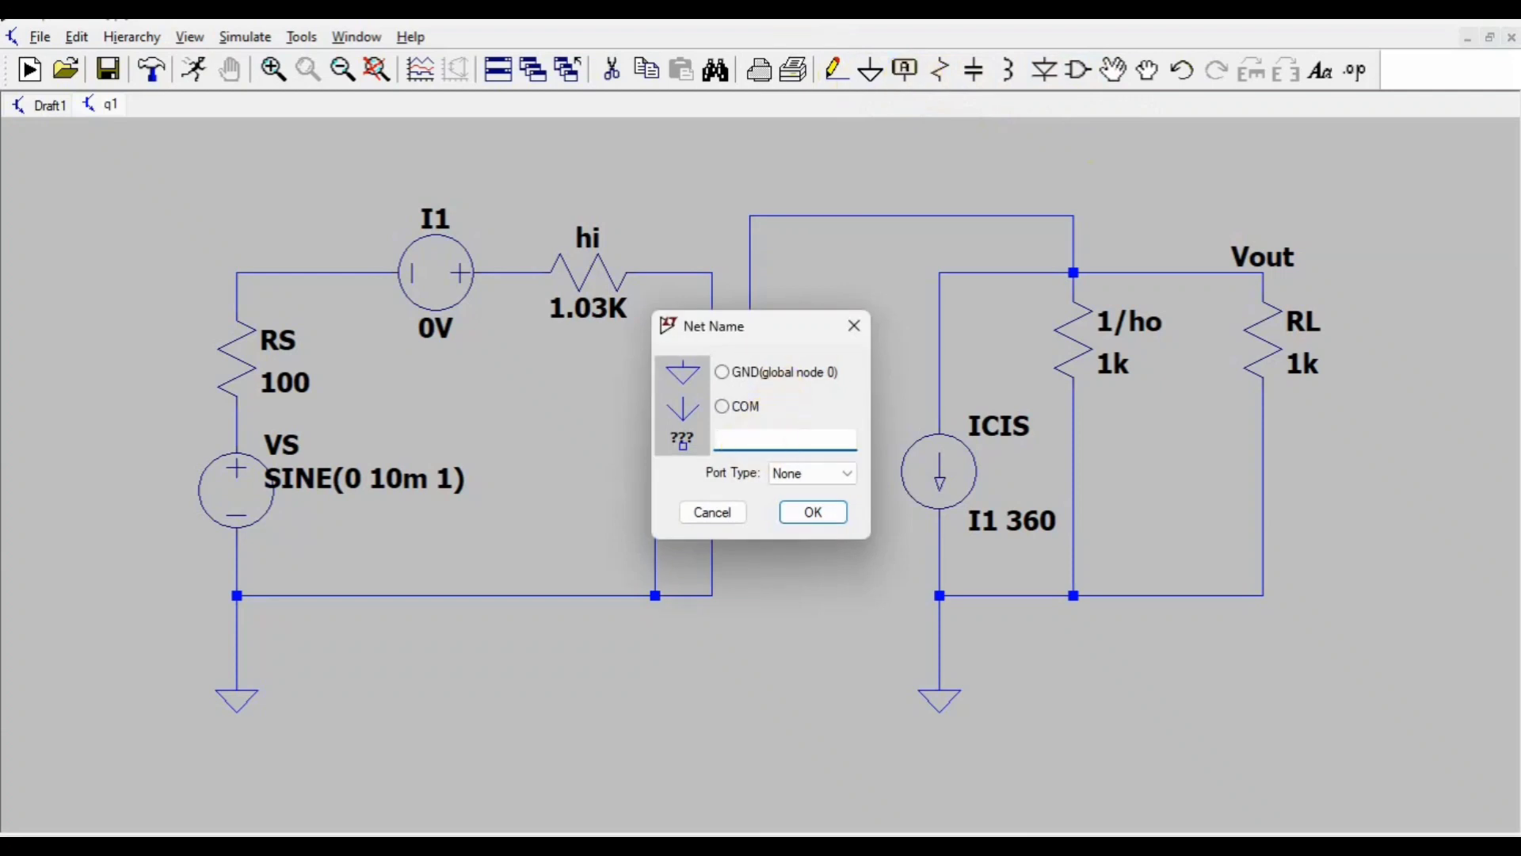
type("vin")
left_click(808, 514)
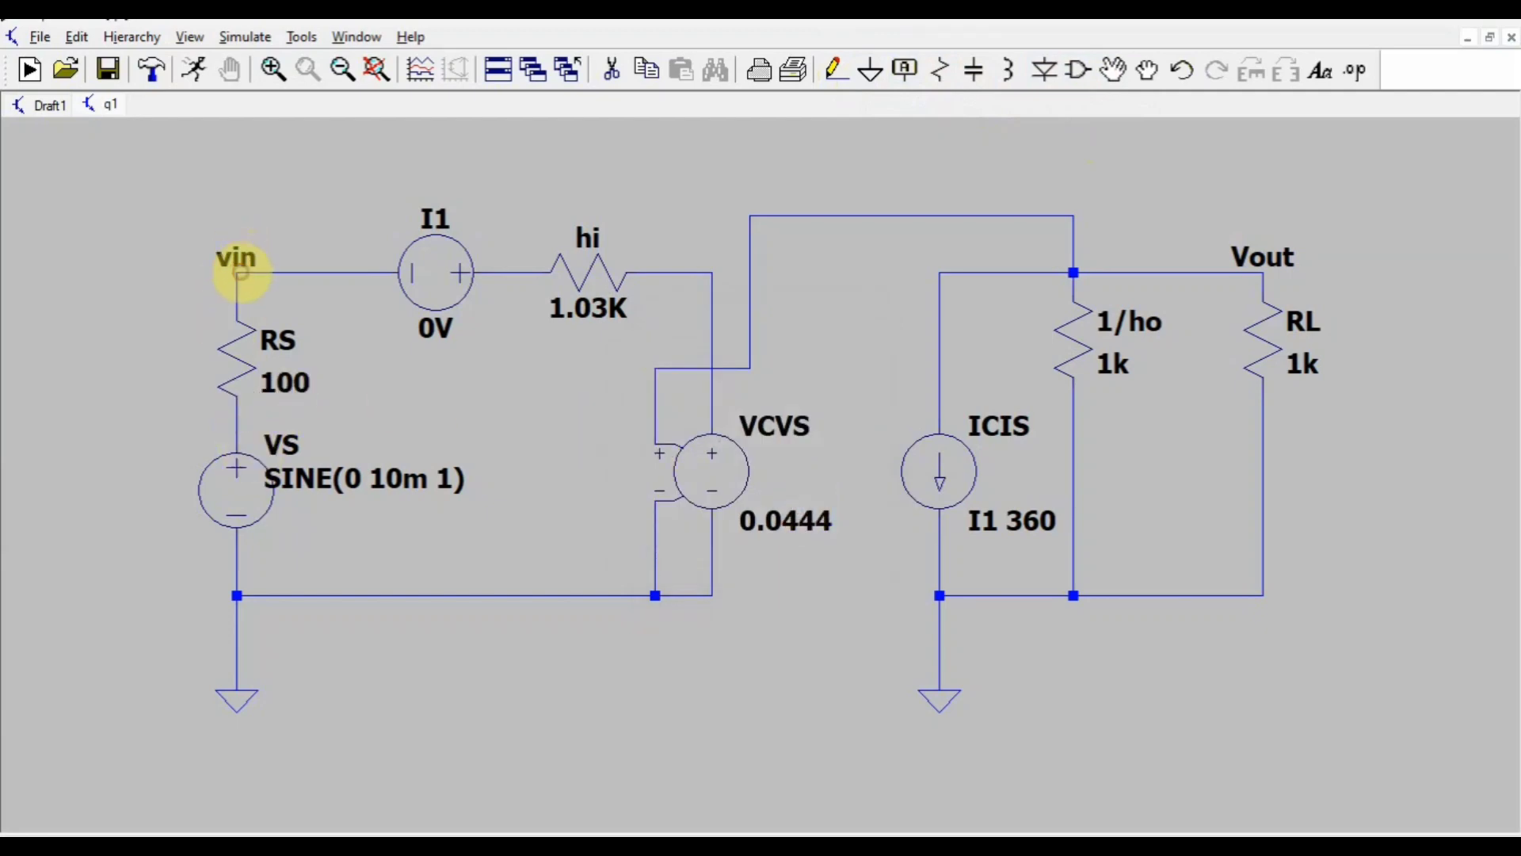
left_click(237, 273)
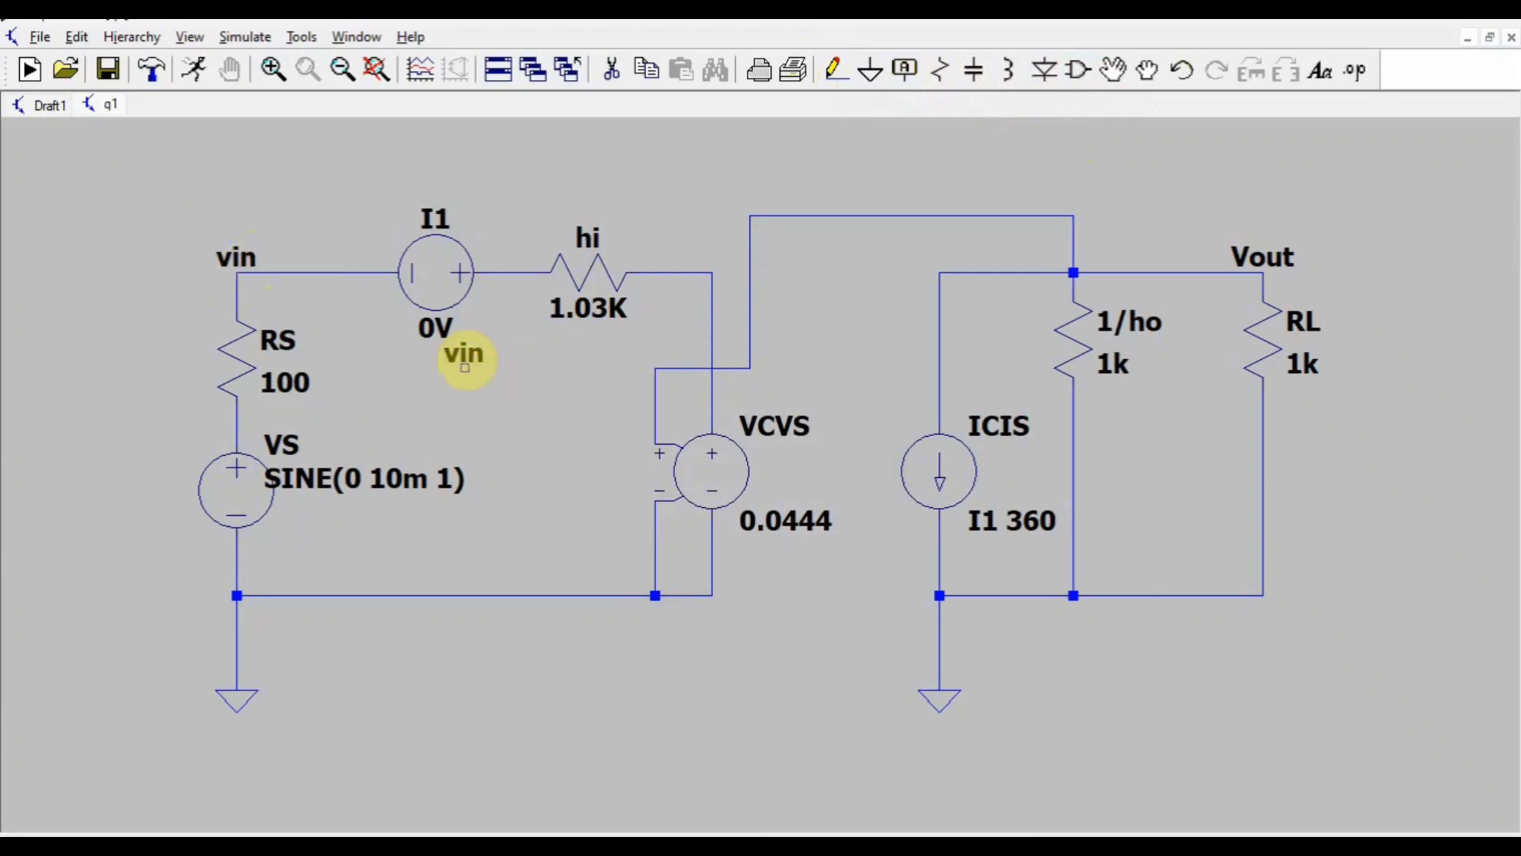
key("Escape")
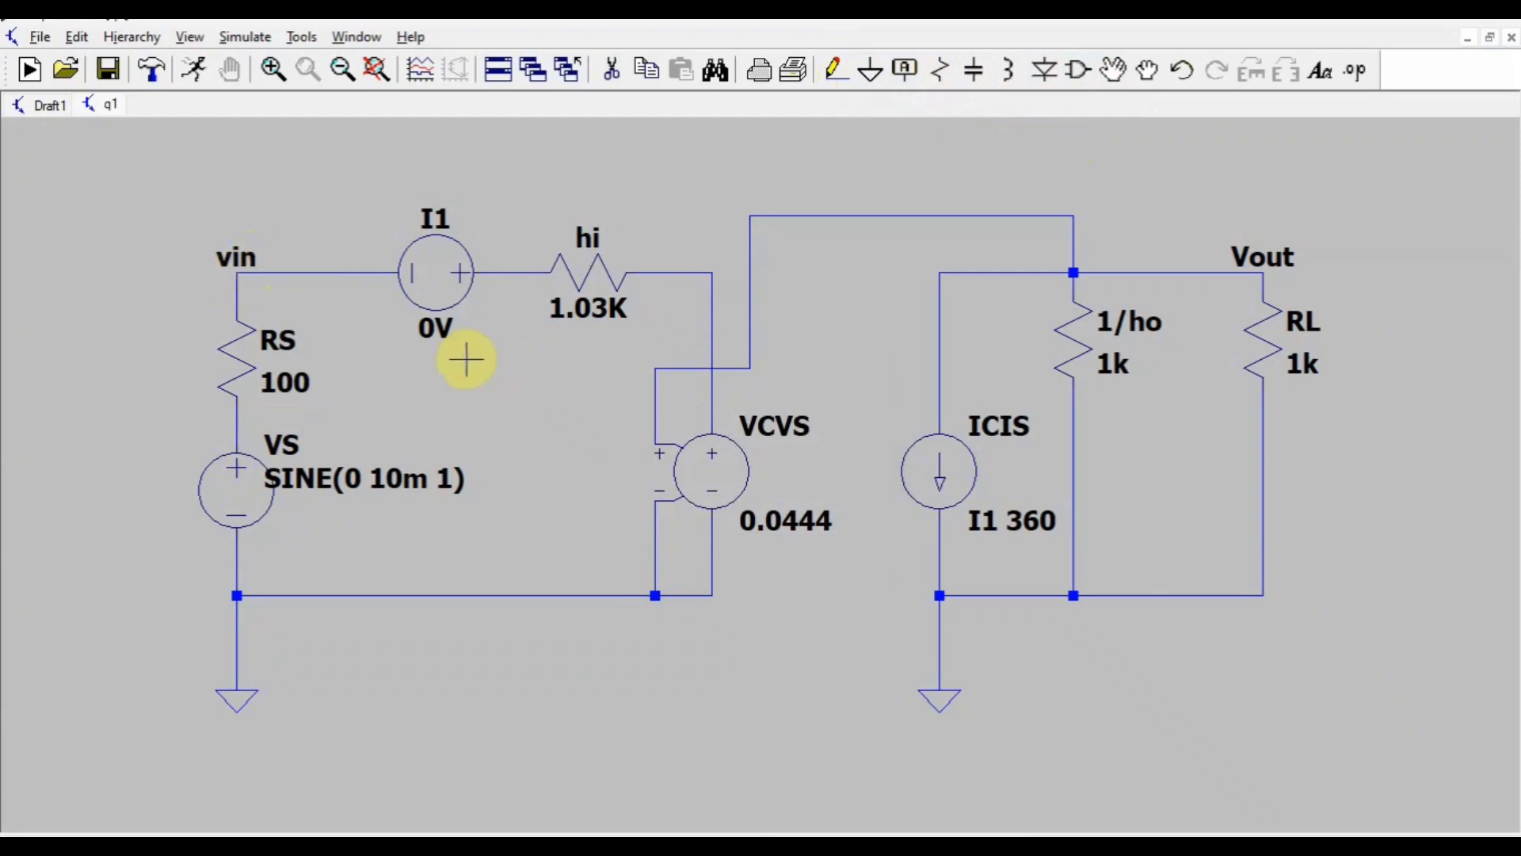
Rerun the transient simulation and plot the voltages at the Vout and vin nodes
left_click(200, 73)
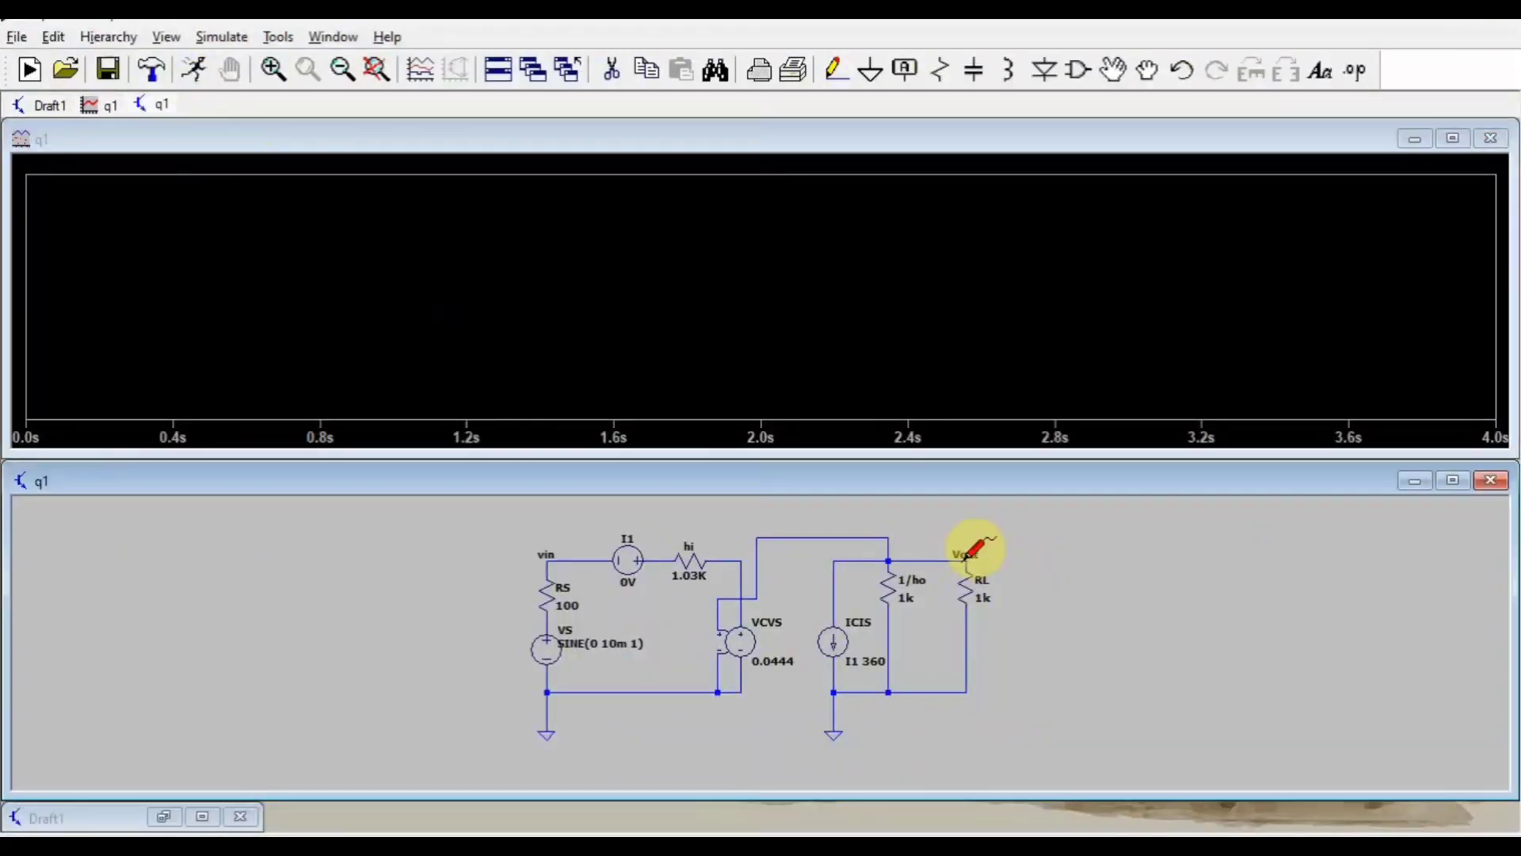
left_click(963, 559)
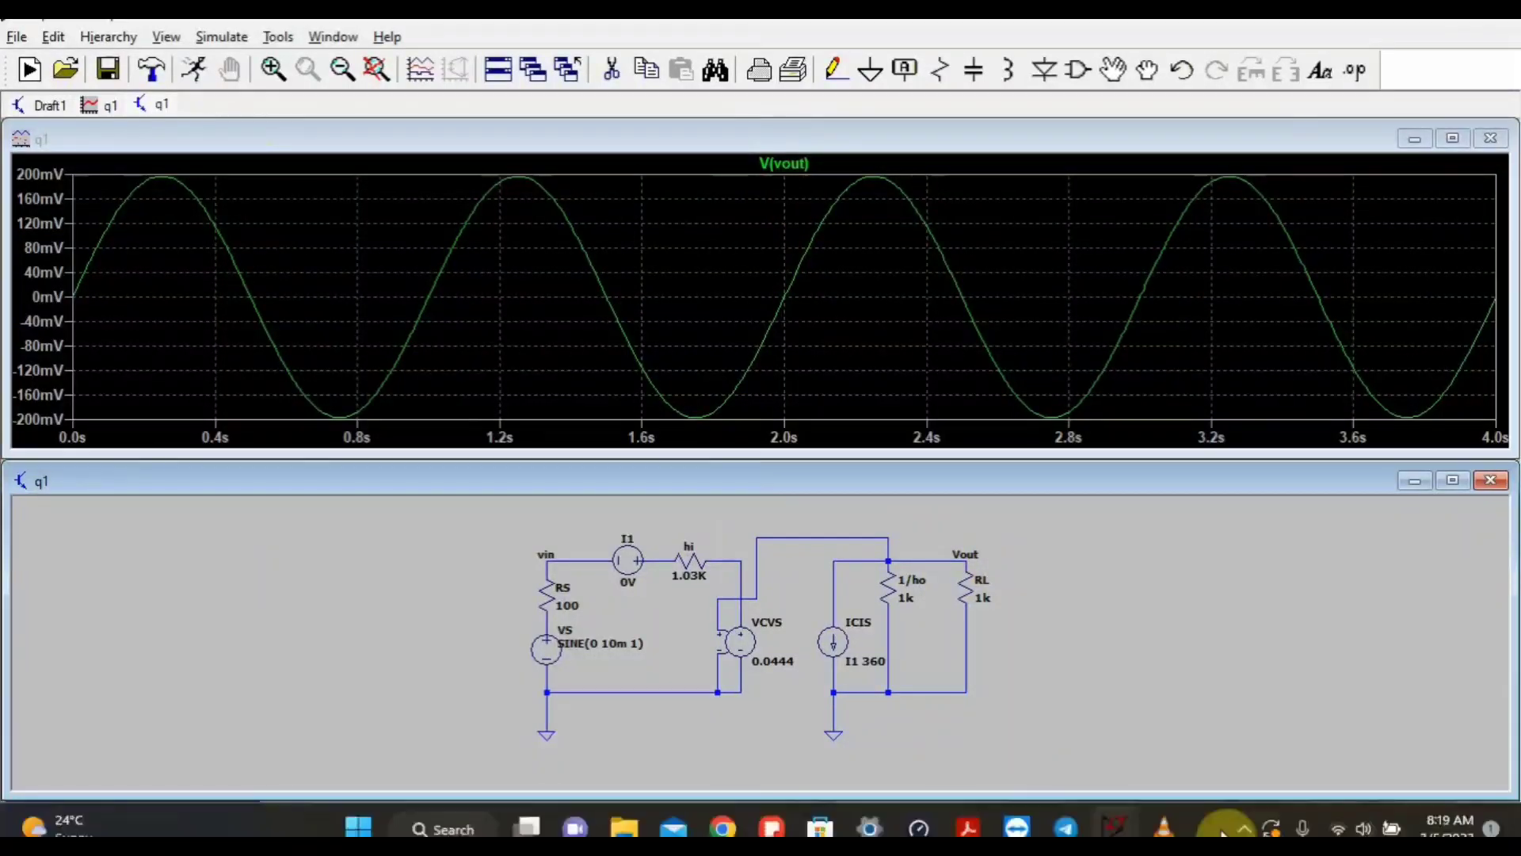
left_click(1245, 829)
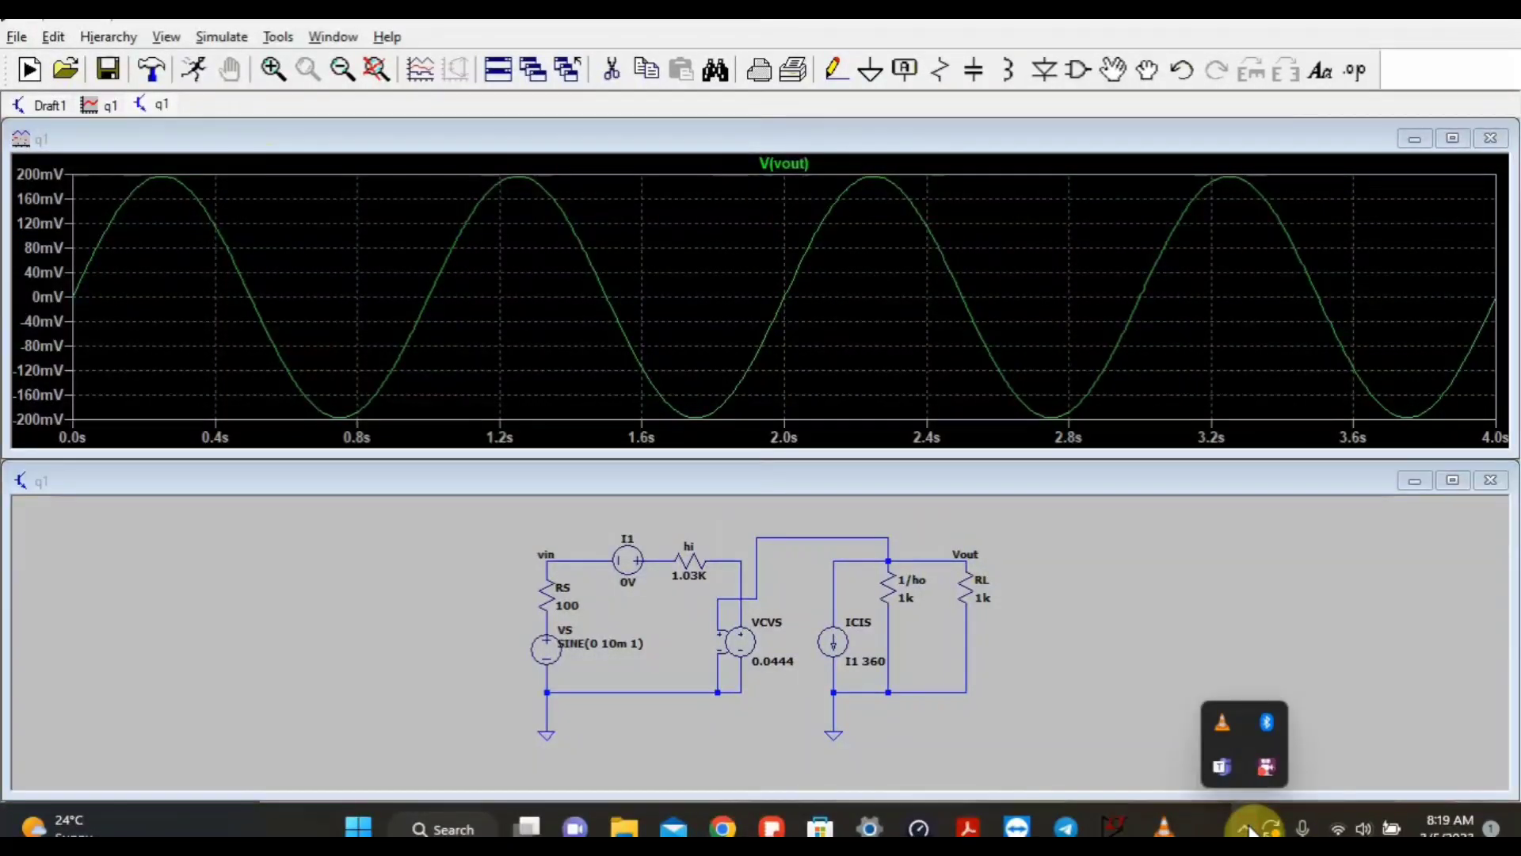
left_click(1251, 832)
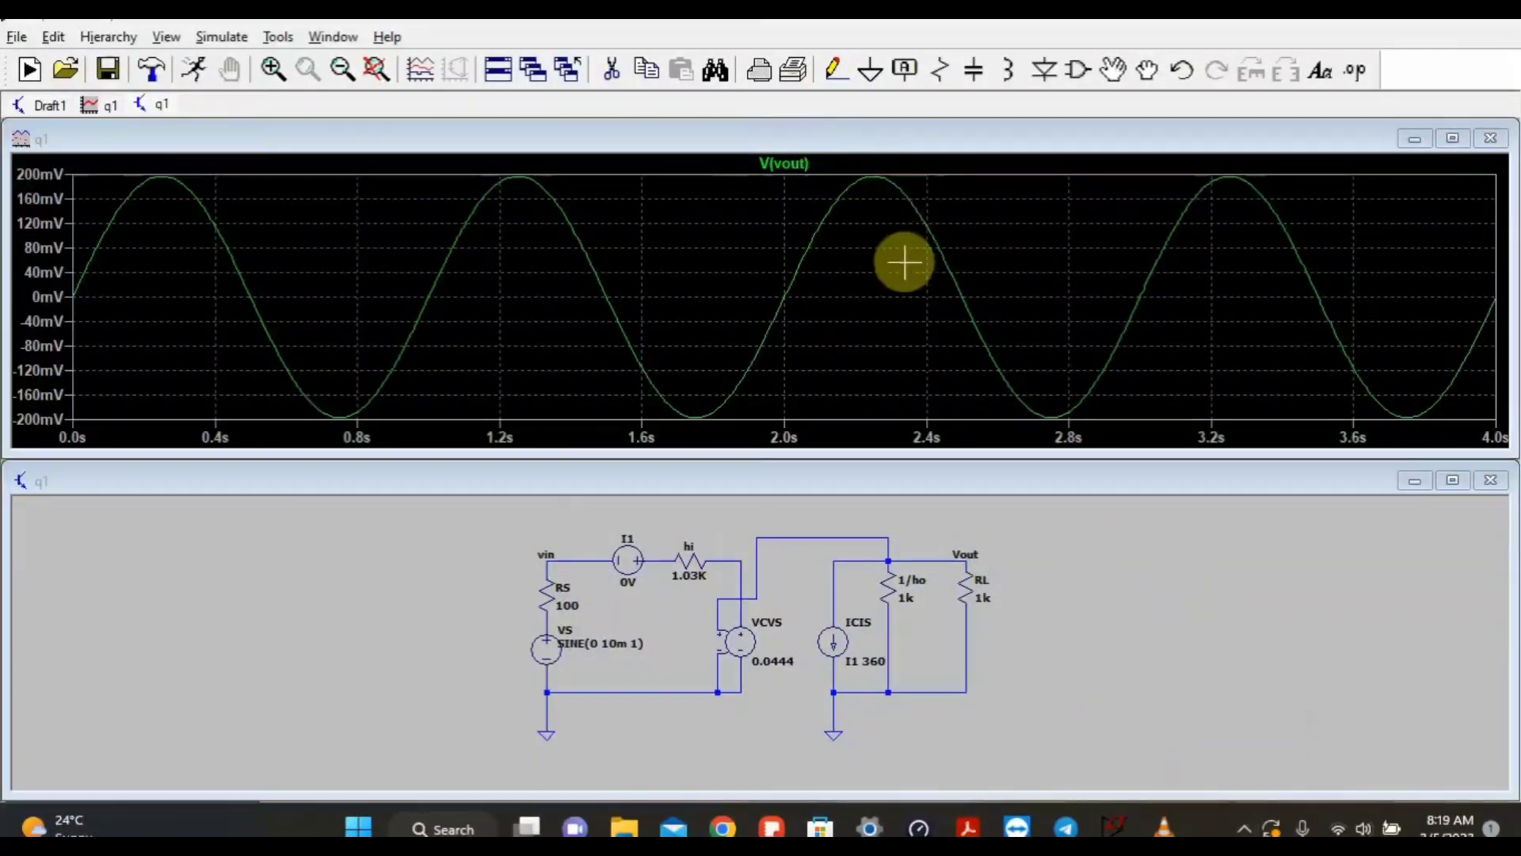
left_click(553, 558)
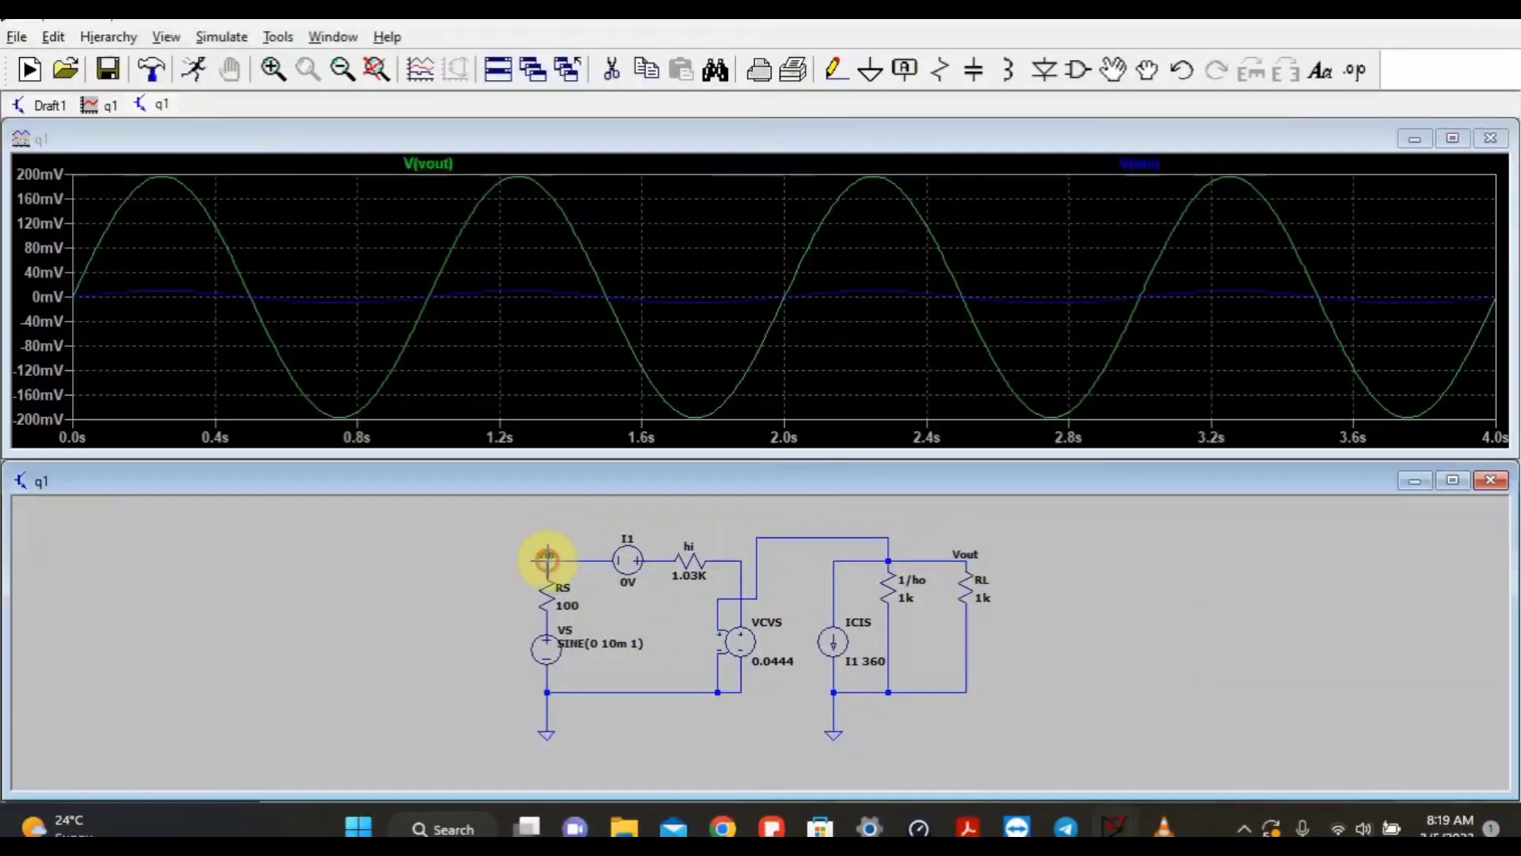
Add the current through the ICIS source to the plot and maximise the waveform window
left_click(900, 181)
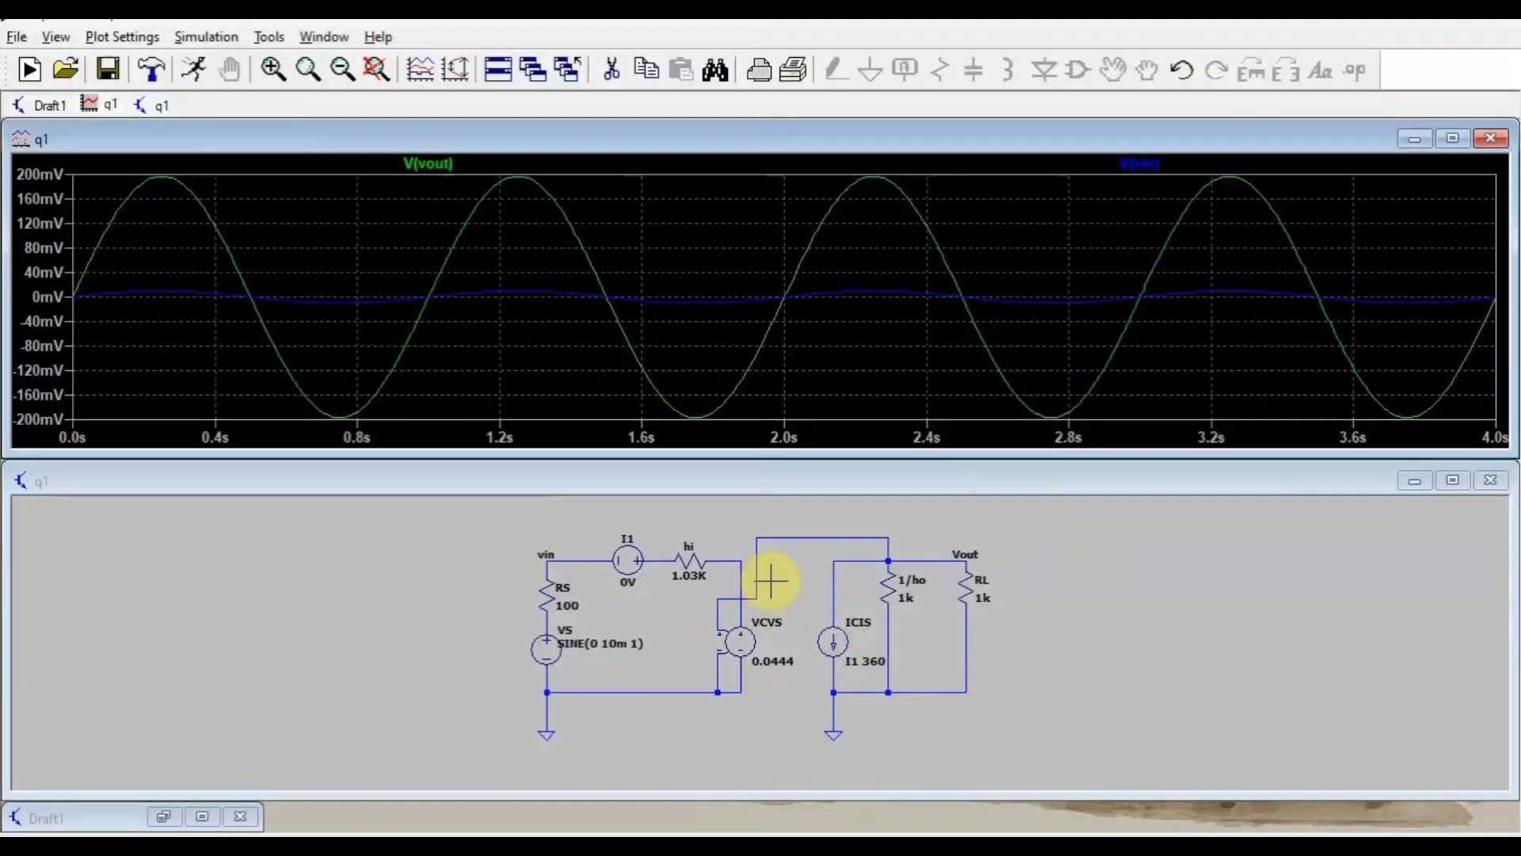
left_click(889, 560)
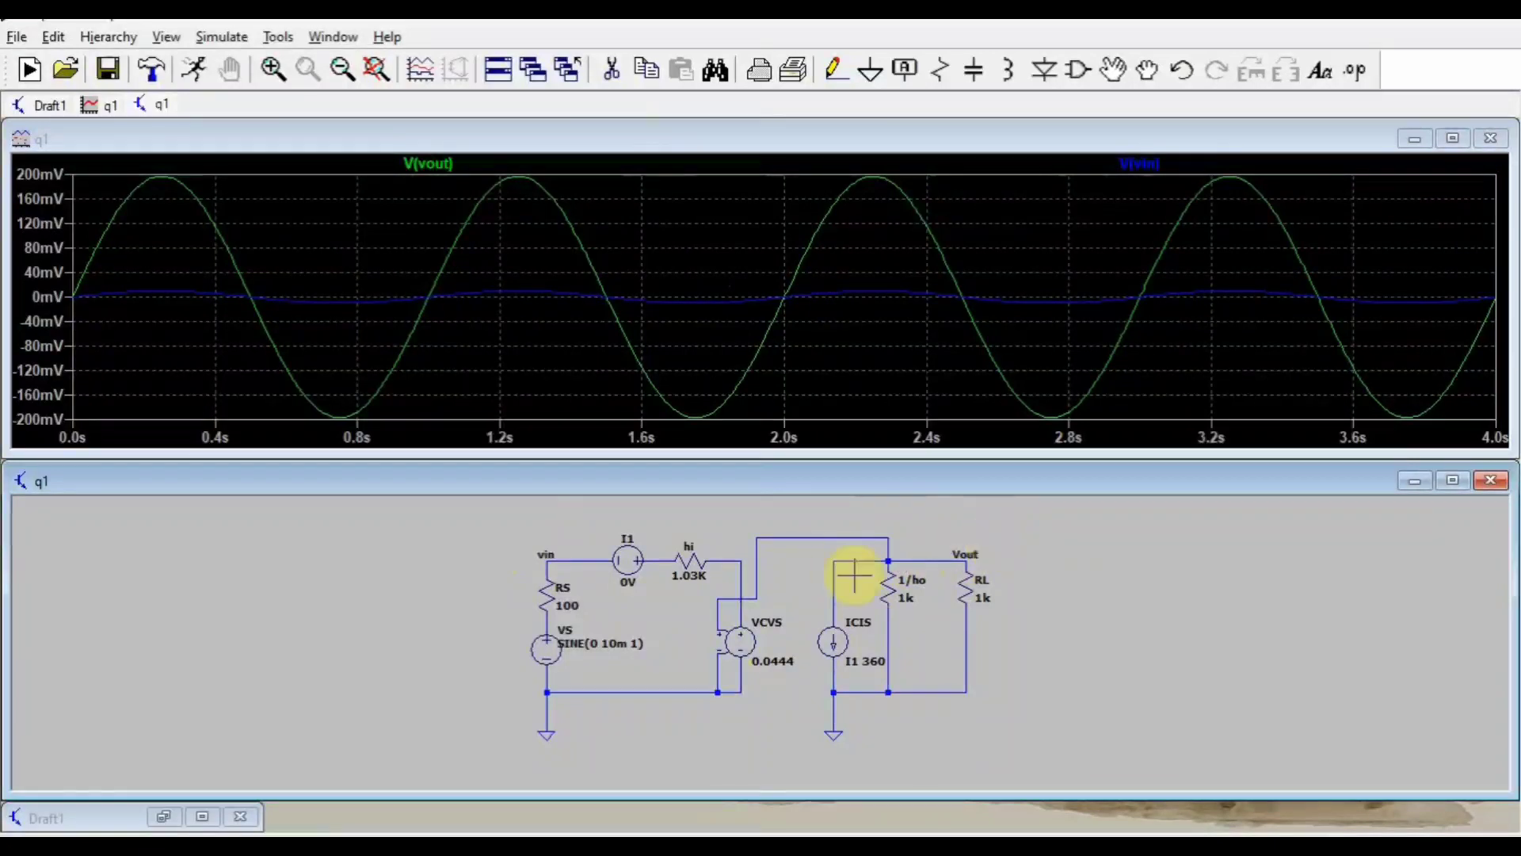
left_click(837, 640)
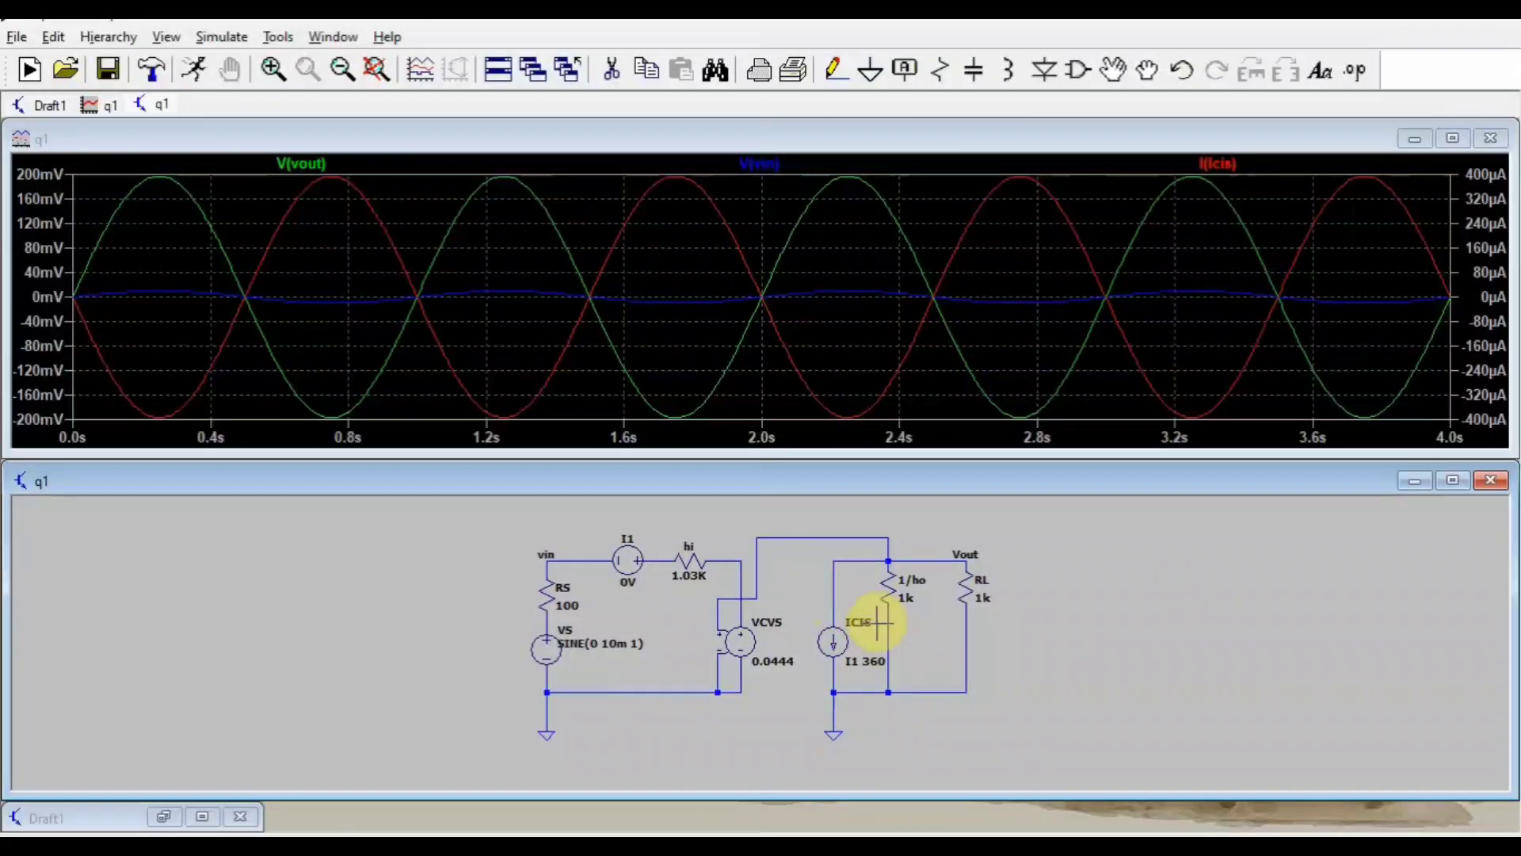
left_click(1212, 189)
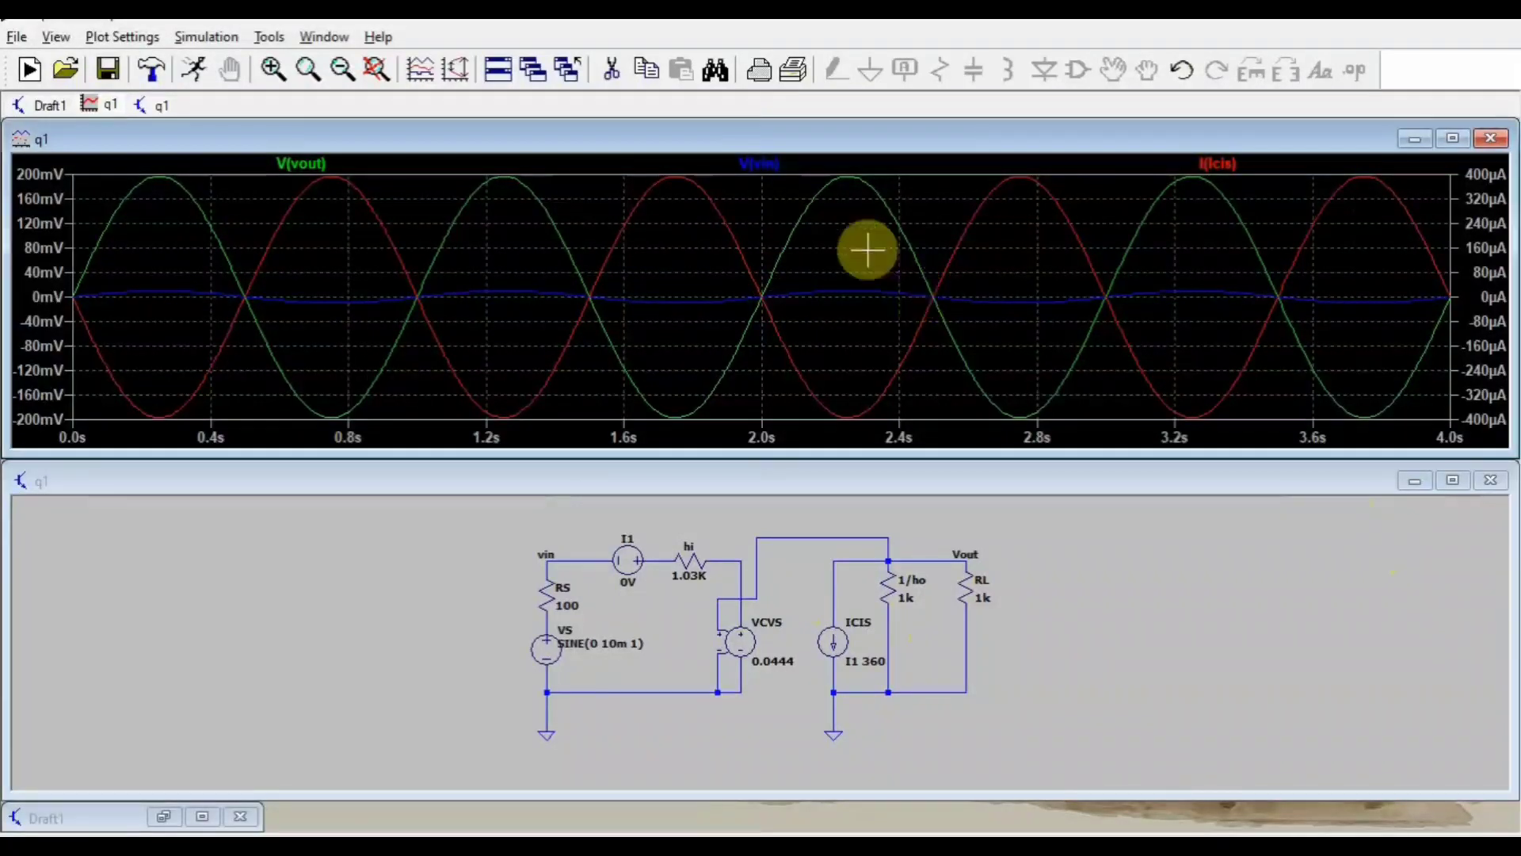
left_click(1453, 140)
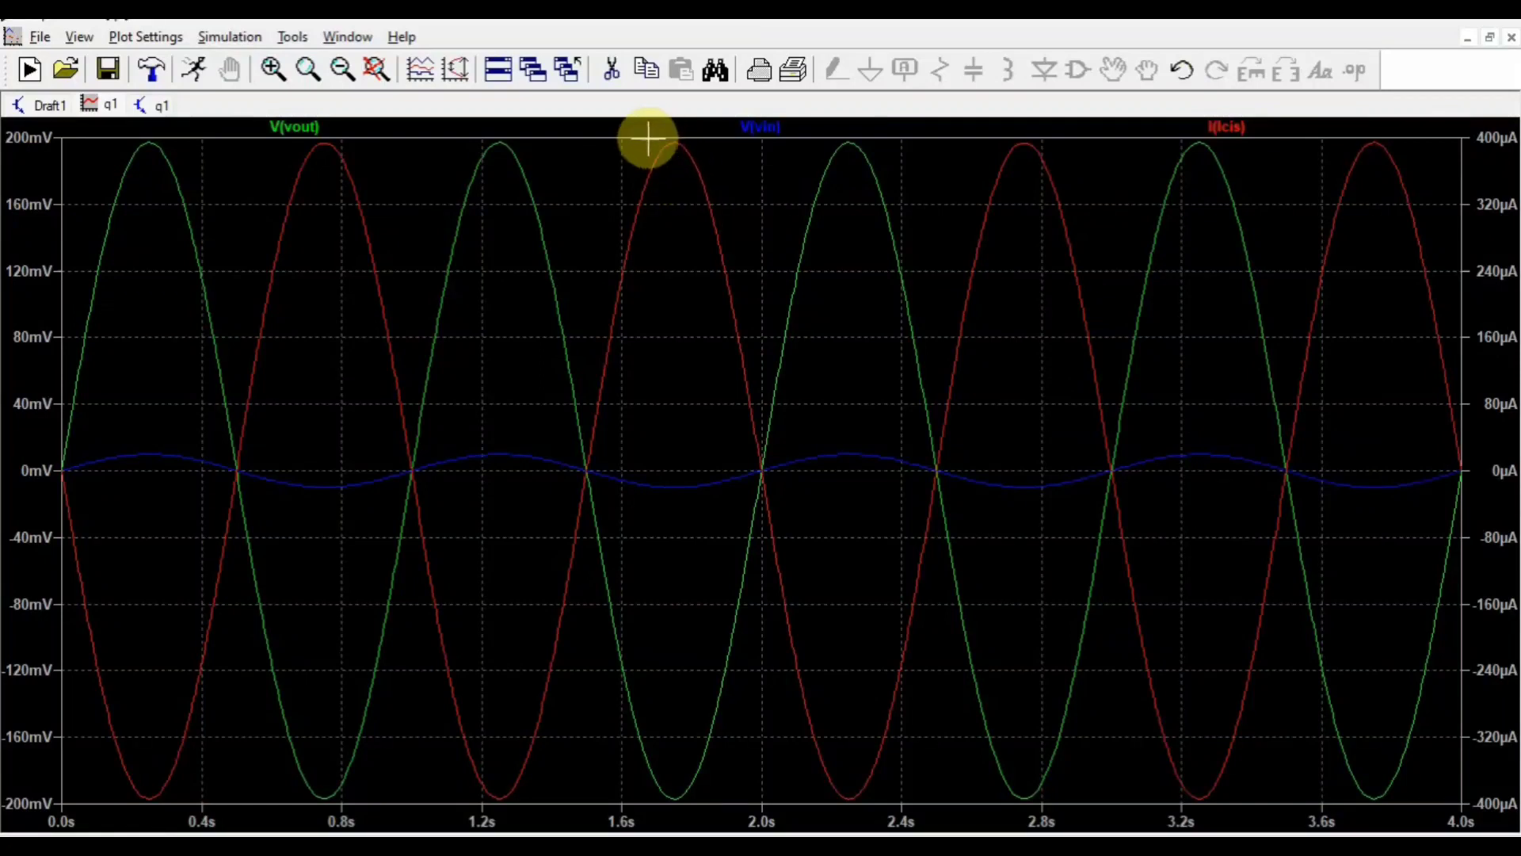
right_click(636, 194)
left_click(569, 214)
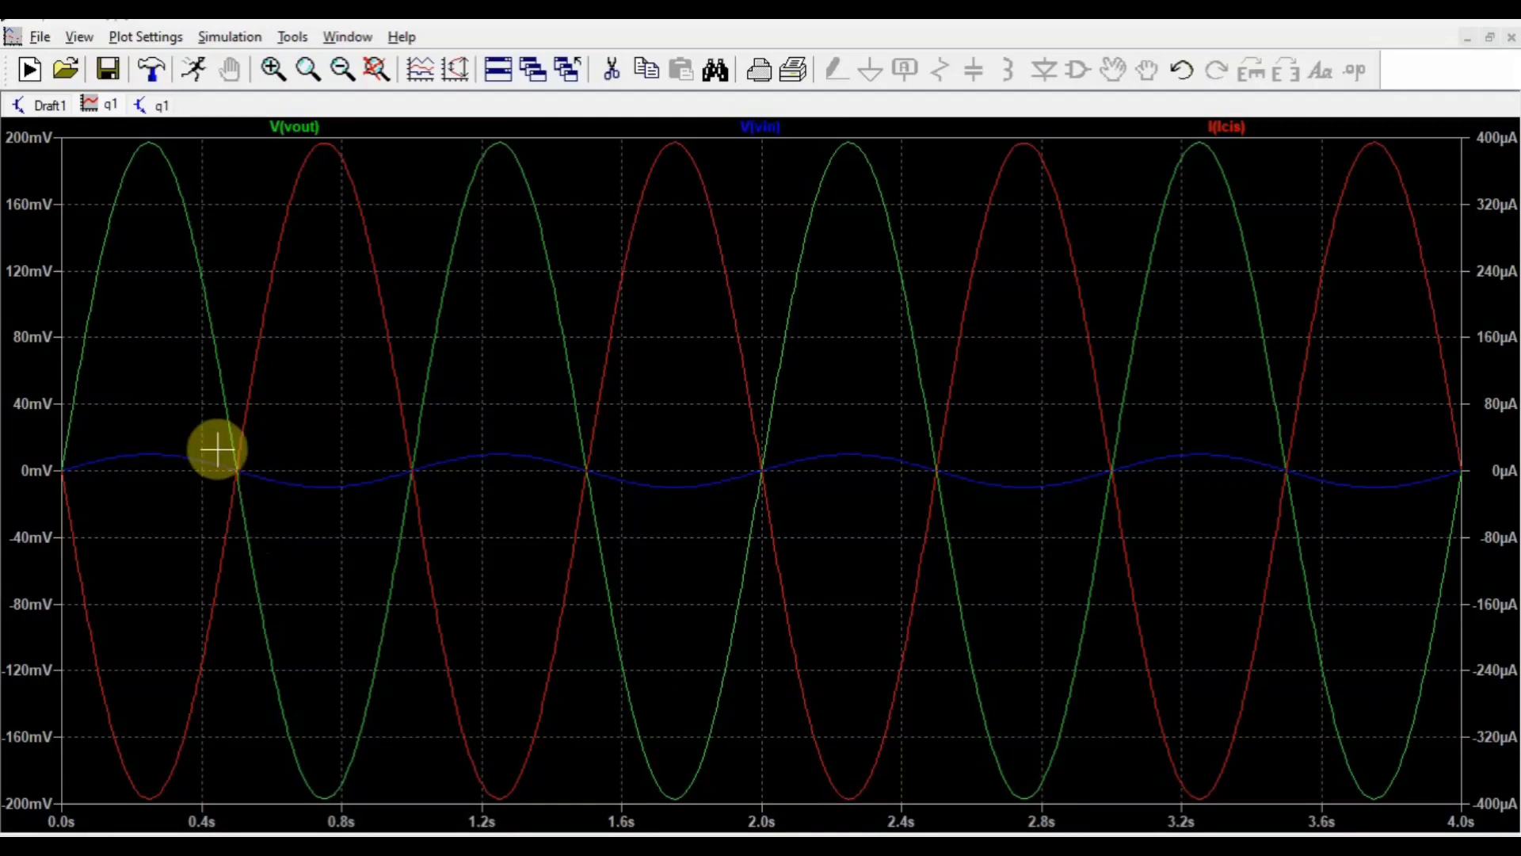
Attach a measurement cursor to the V(vout) trace, read several points along it, and switch the cursor to I(Icis)
left_click(295, 128)
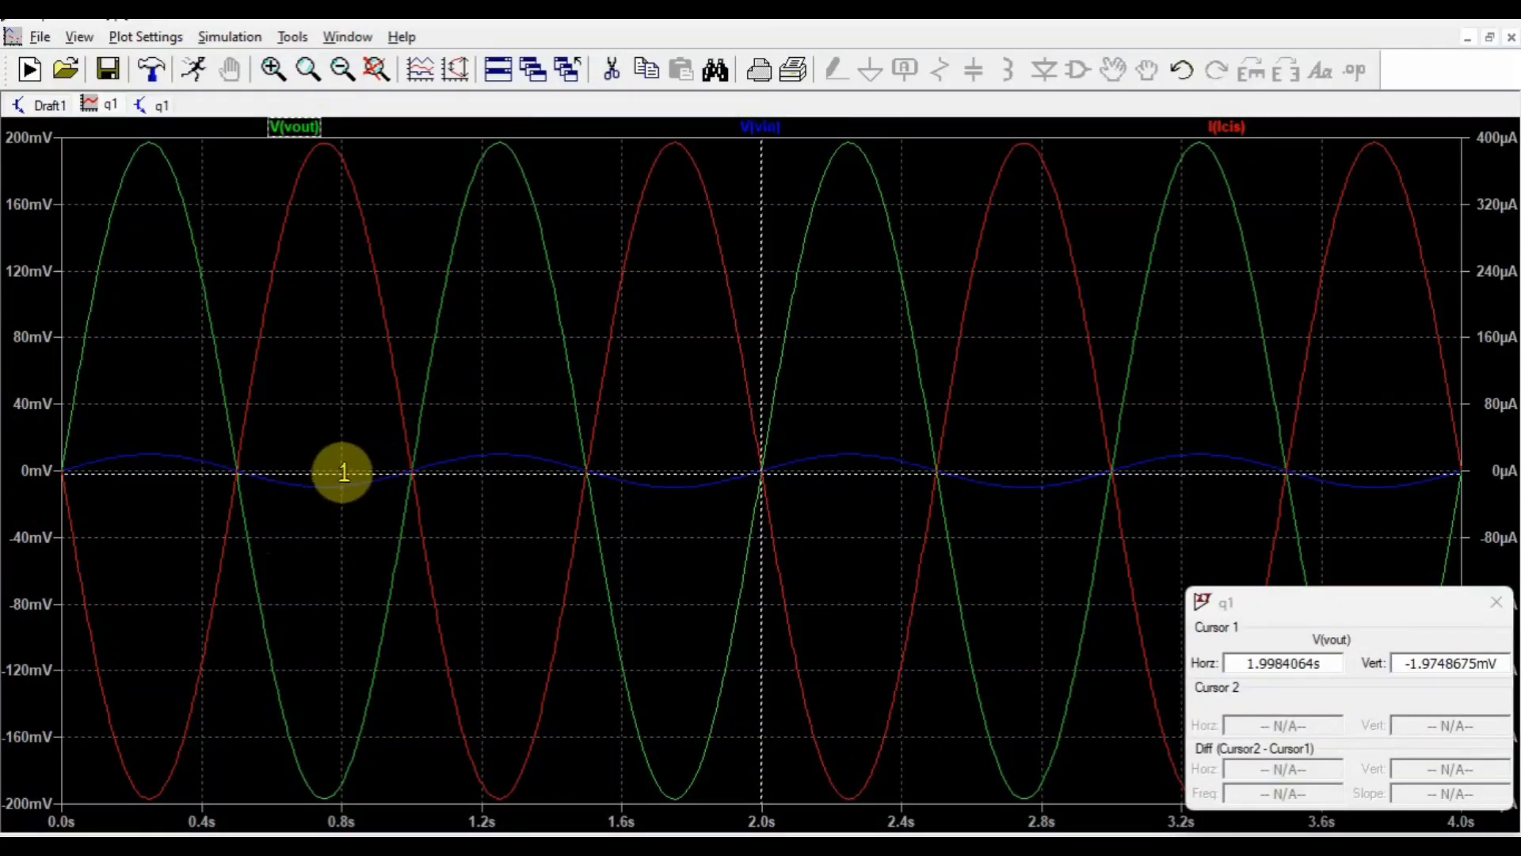
left_click_drag(340, 468, 207, 453)
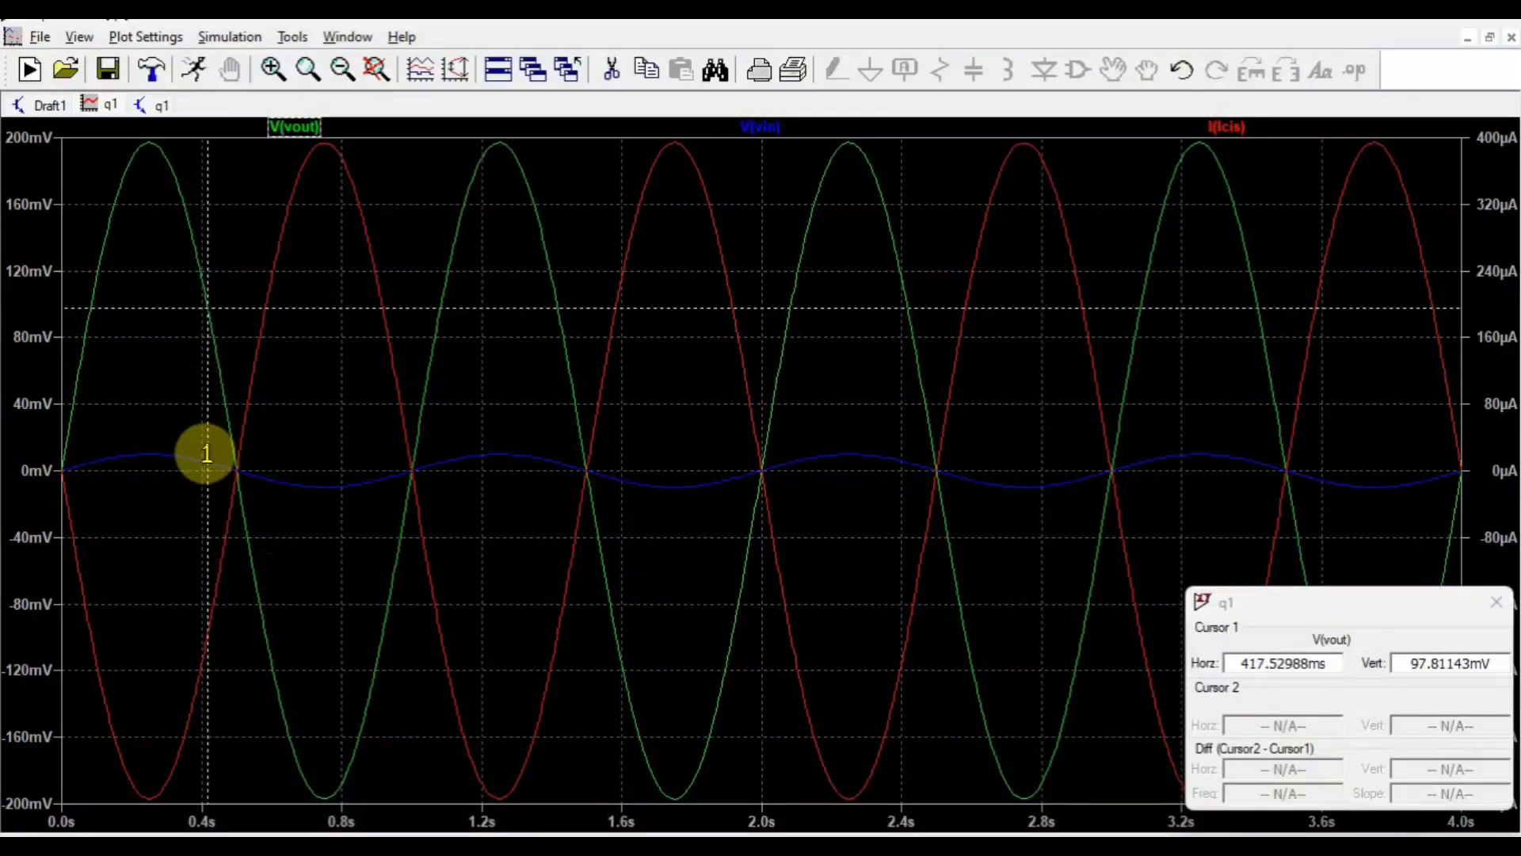
left_click_drag(207, 453, 215, 457)
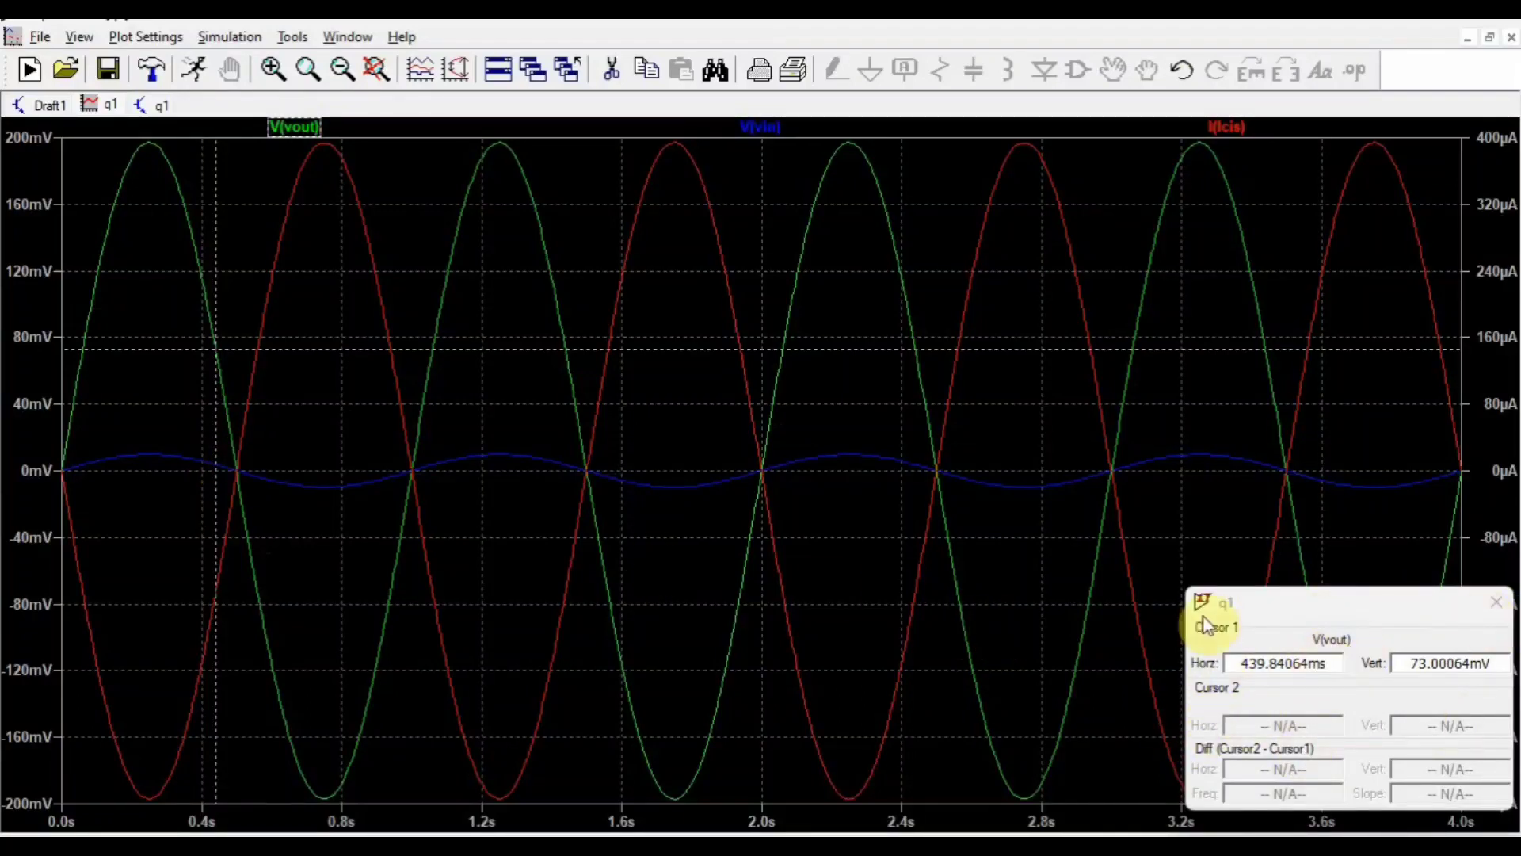
left_click_drag(214, 353, 261, 376)
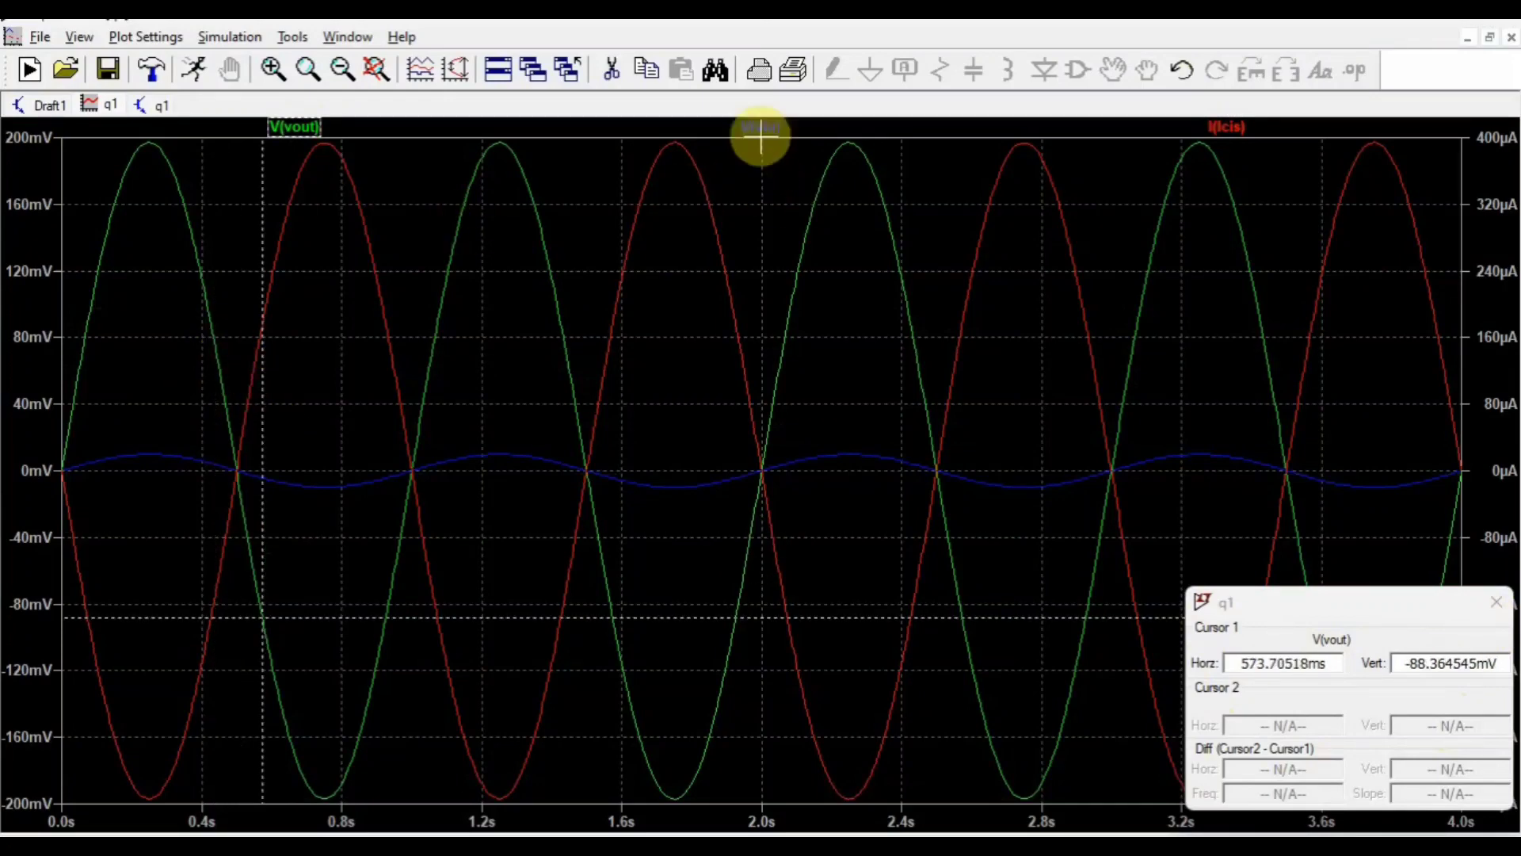
left_click(1229, 132)
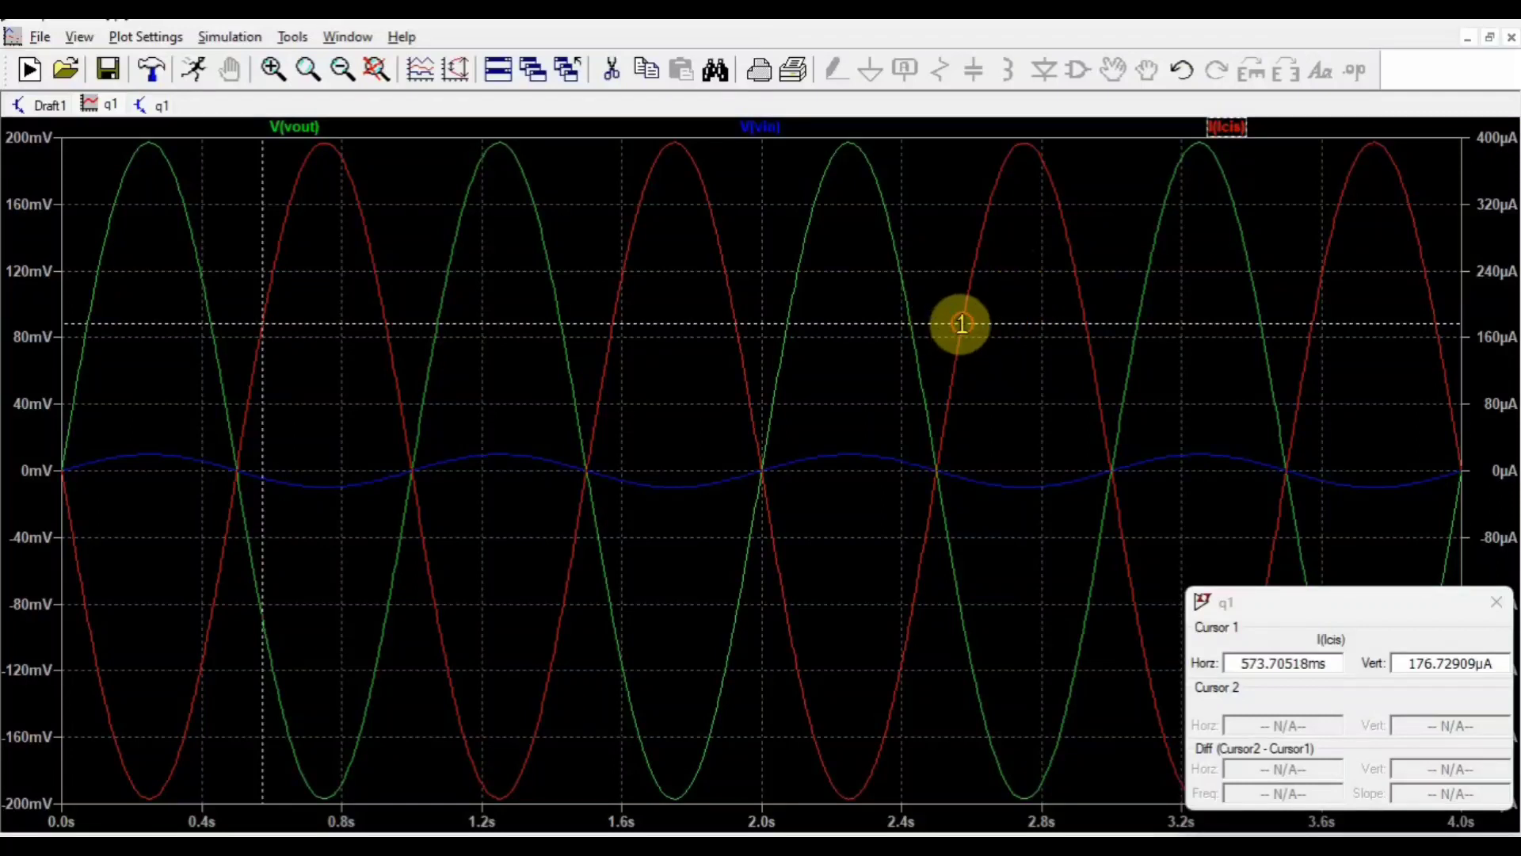
Move the cursor along the I(Icis) trace to about 2.49 s, and switch it to V(vin) and to V(vout)
left_click_drag(961, 323, 931, 357)
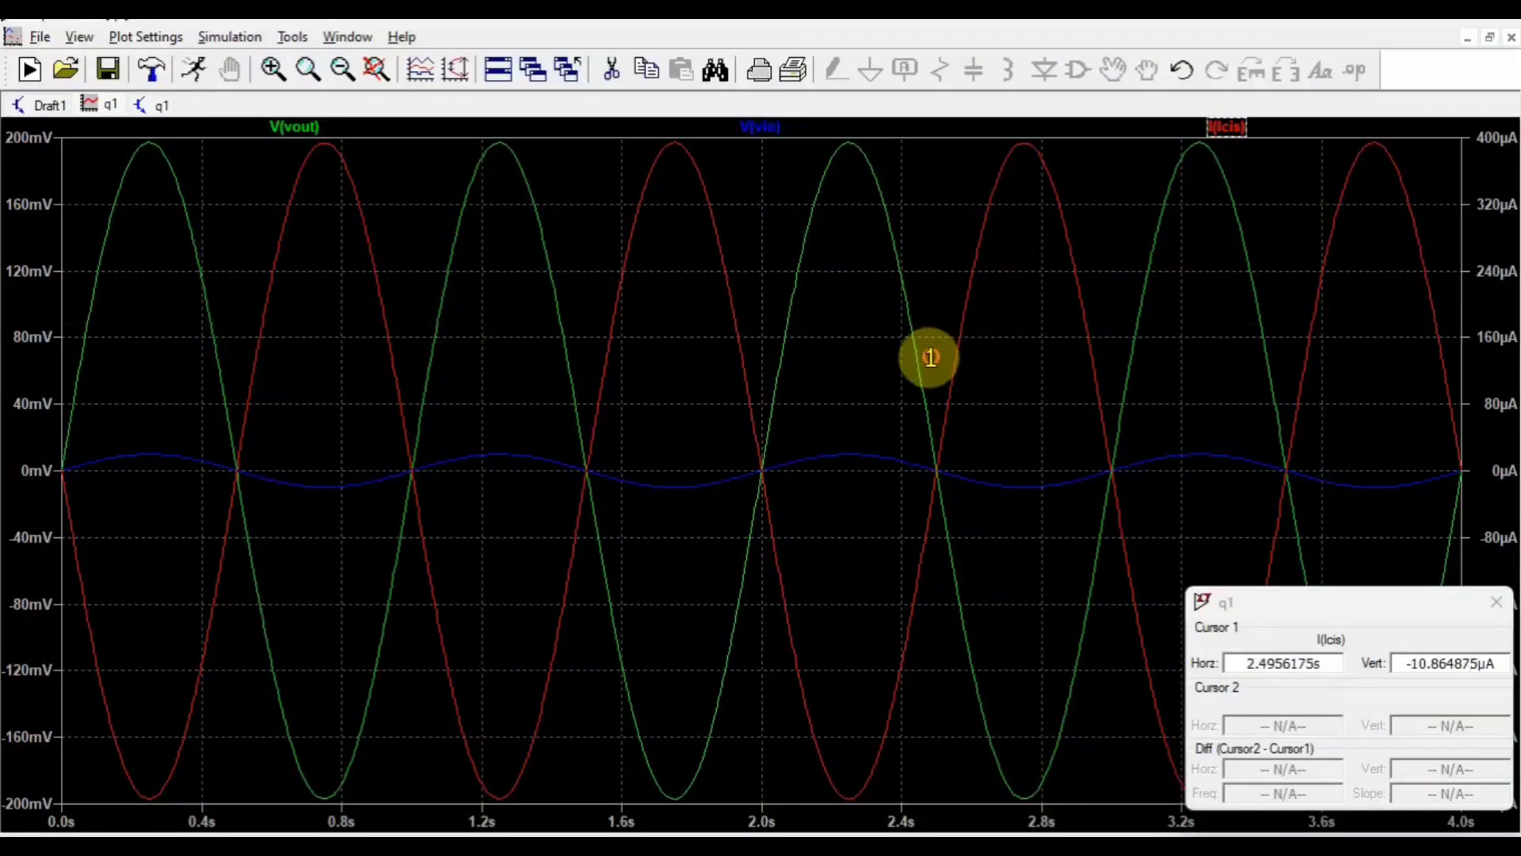
left_click(783, 129)
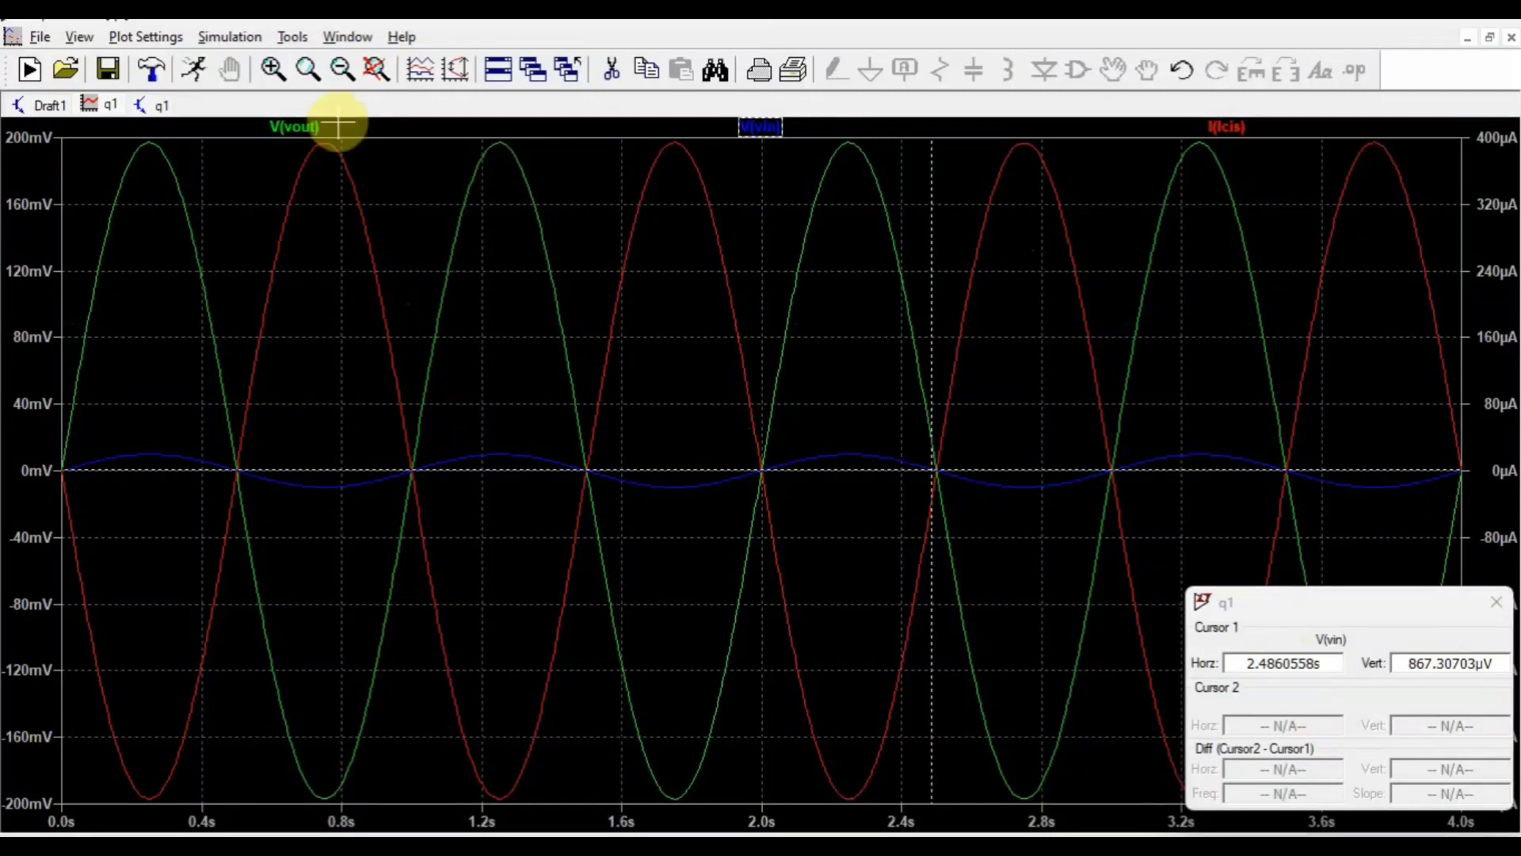
left_click(295, 131)
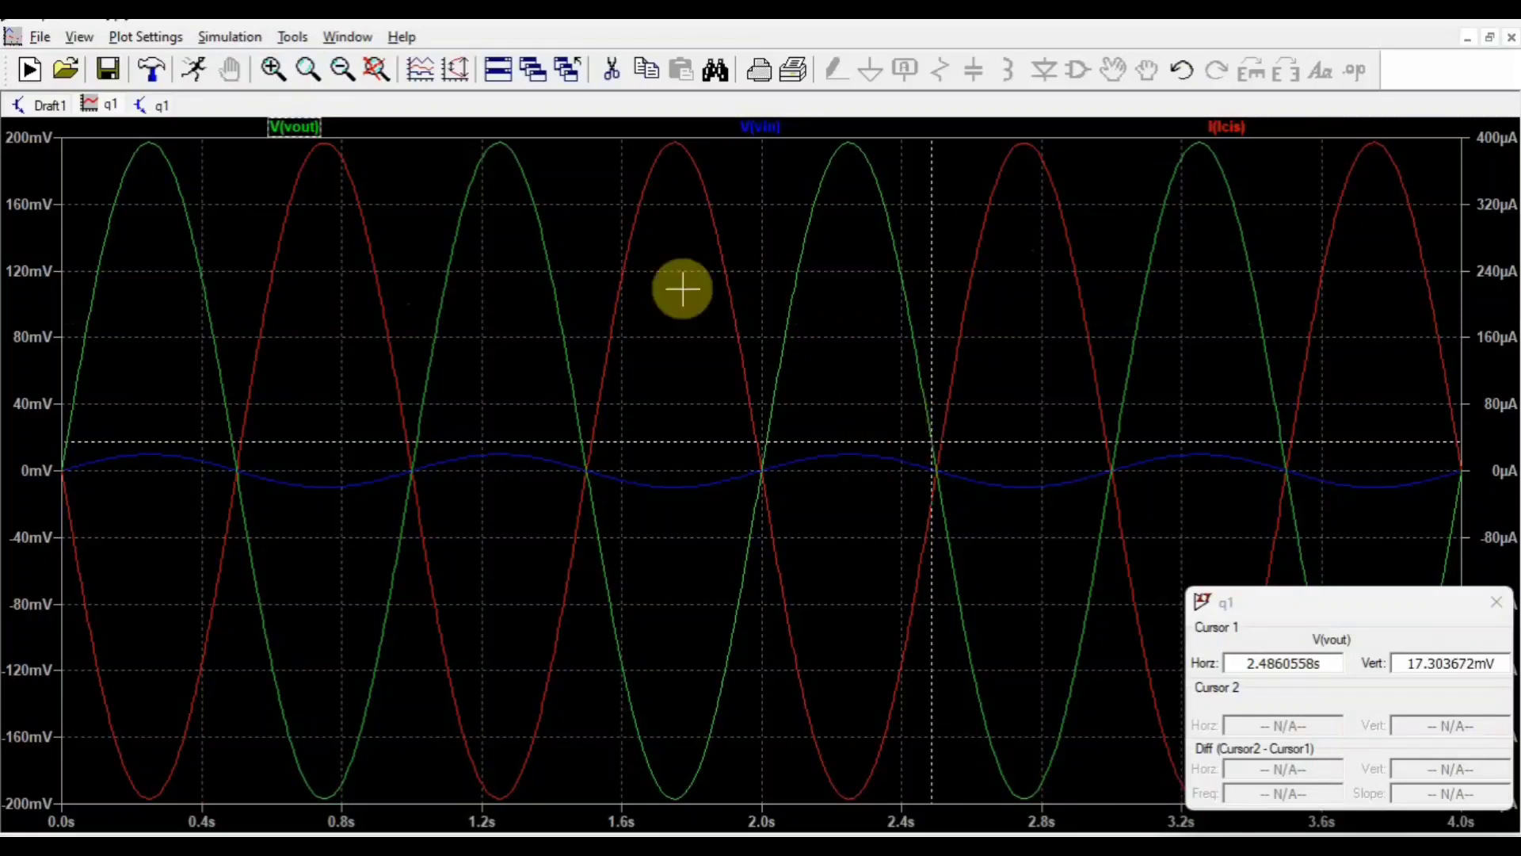
Place the measurement cursor at about 2.43 s on the falling slope of the V(vout) trace
left_click(281, 65)
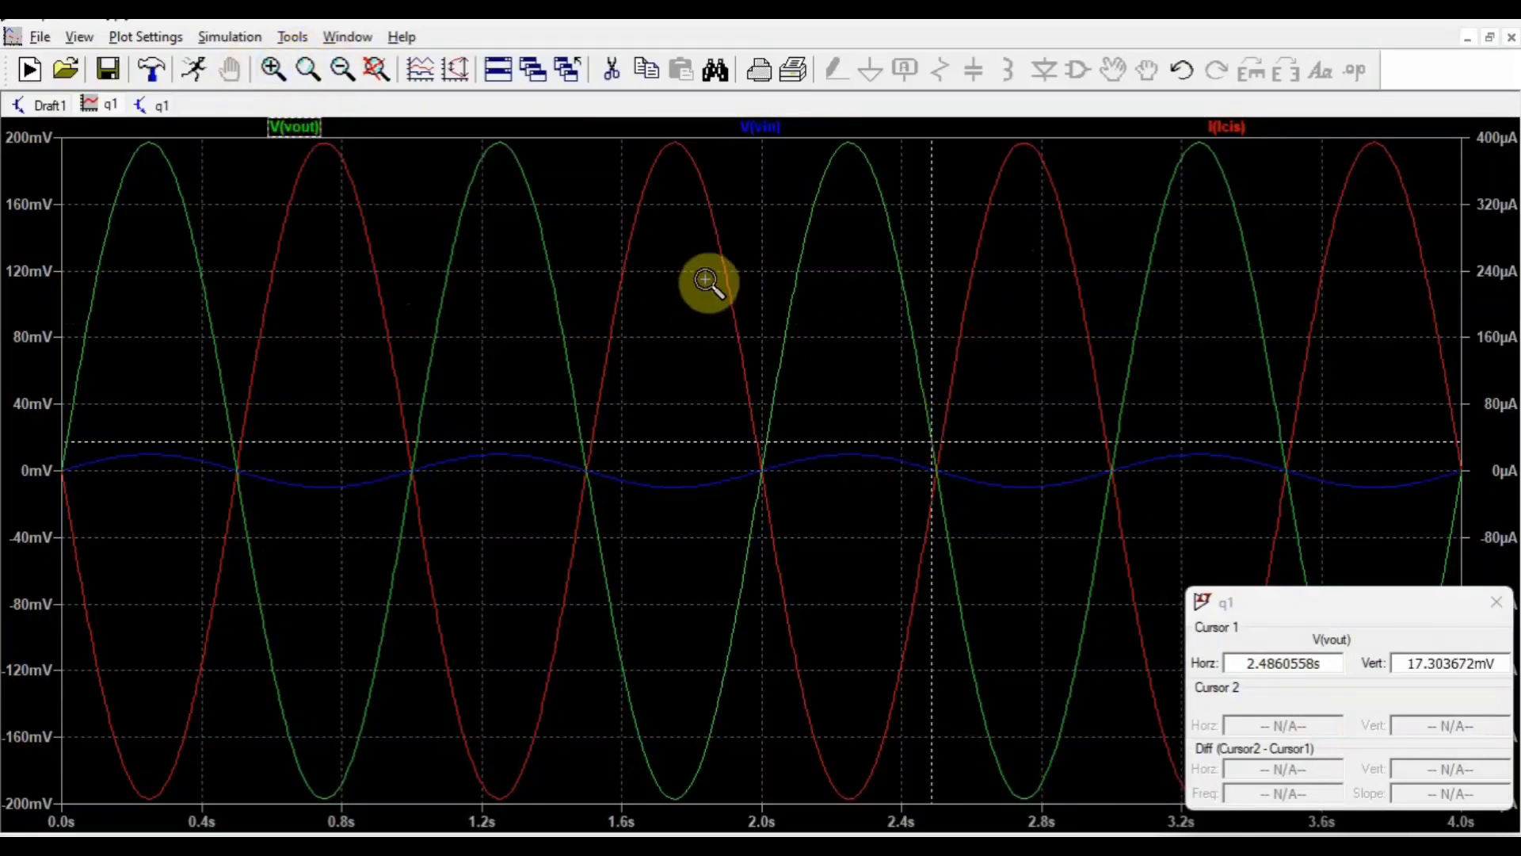
left_click_drag(738, 278, 1034, 437)
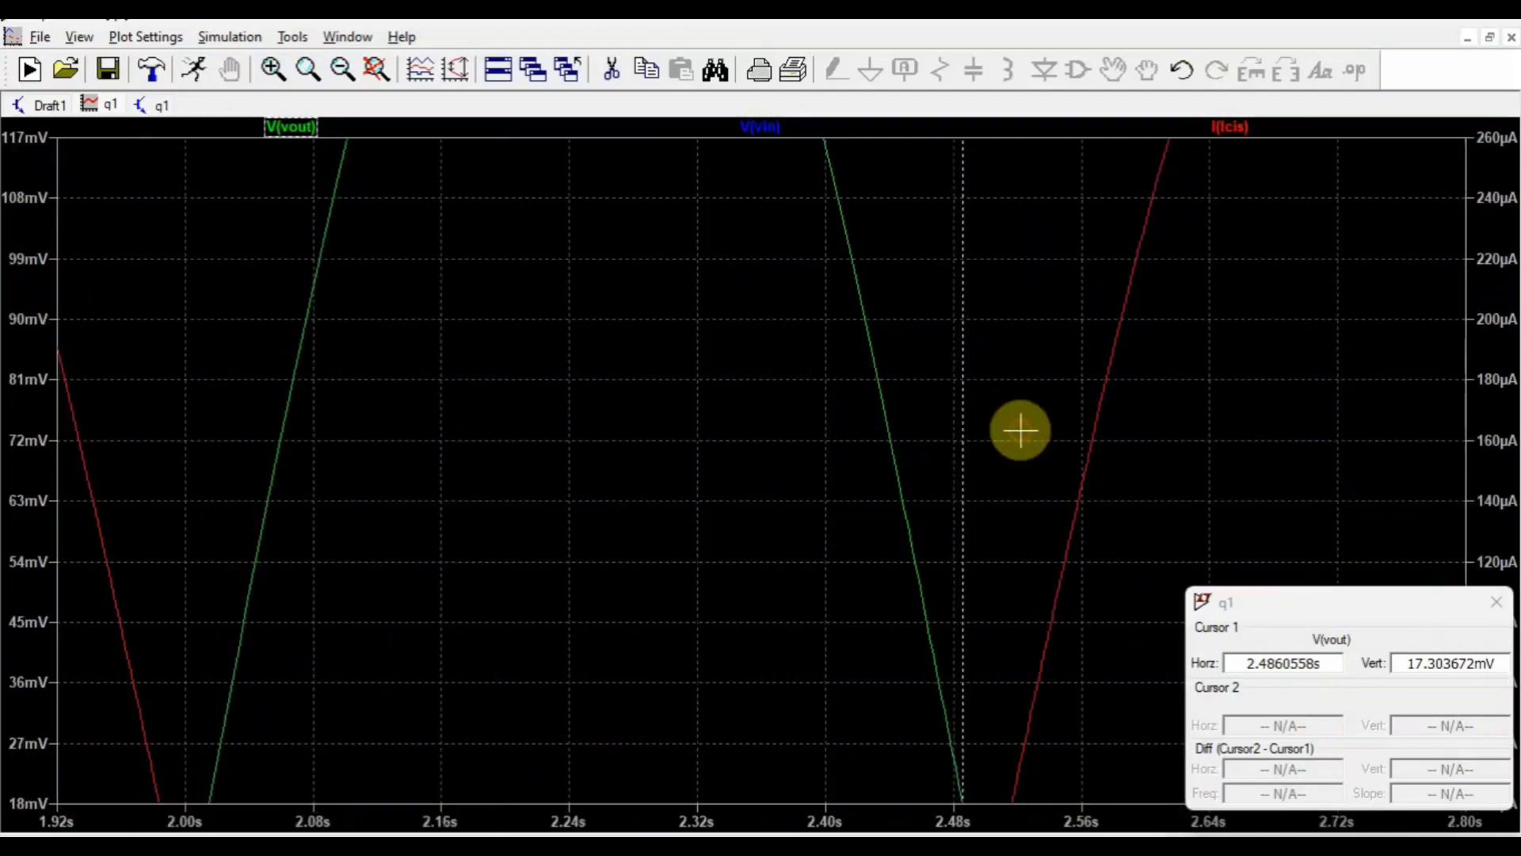
left_click_drag(957, 404, 872, 379)
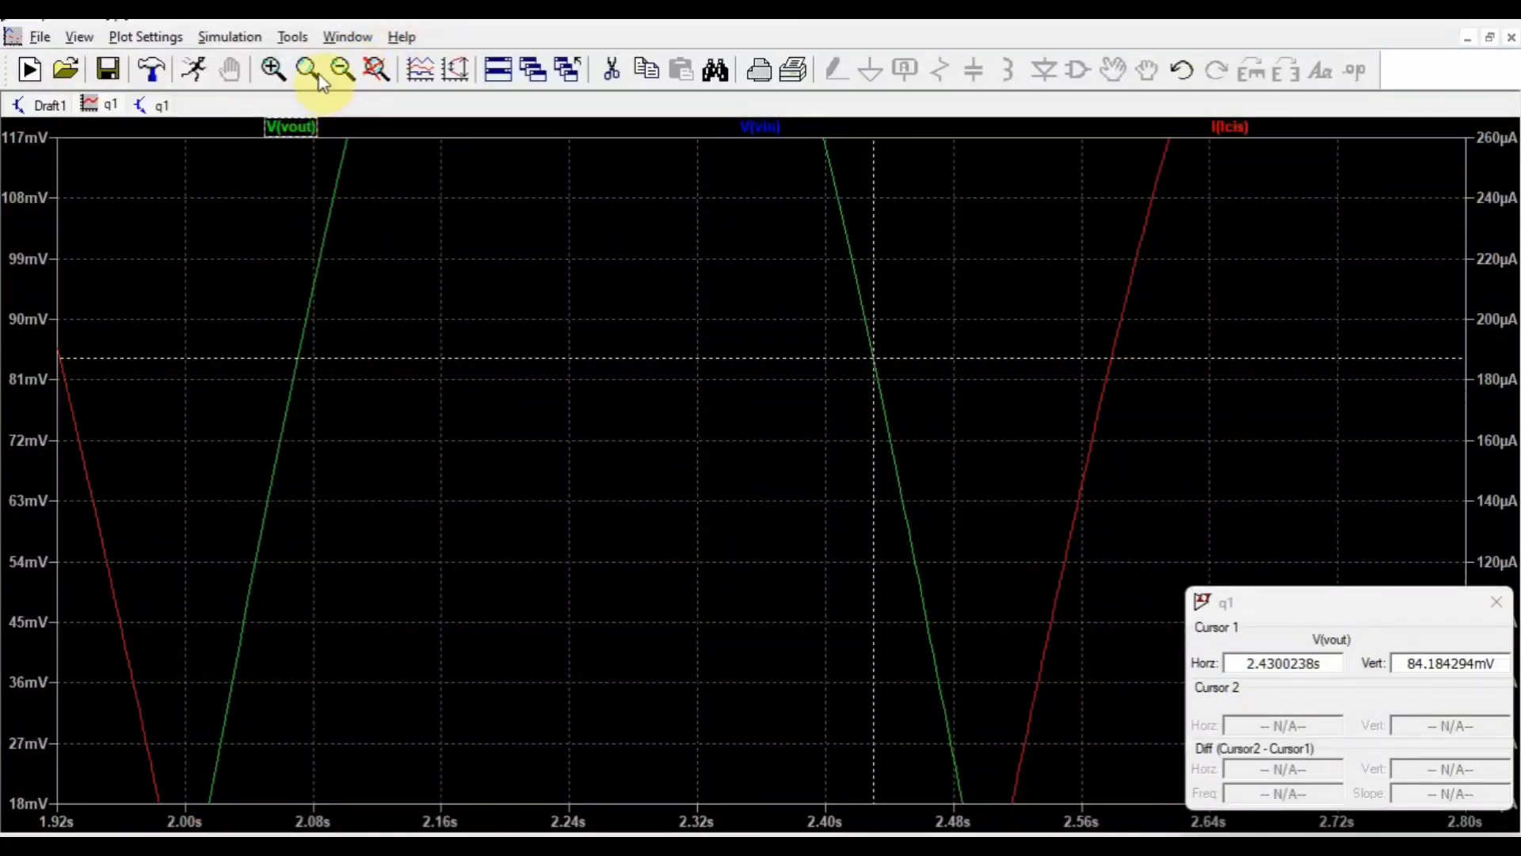
left_click(342, 71)
left_click(342, 71)
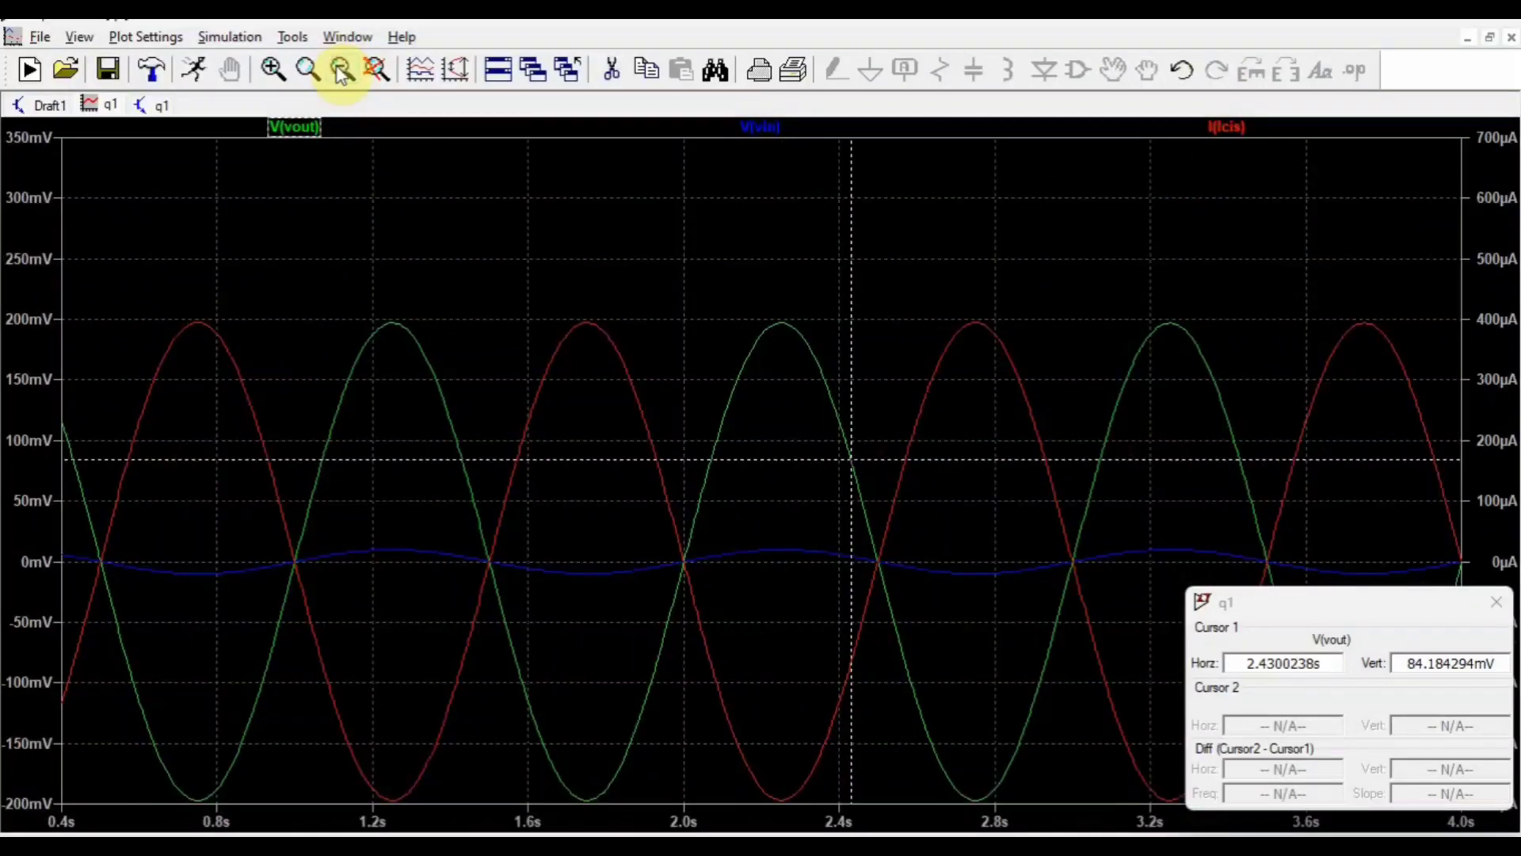
left_click(342, 71)
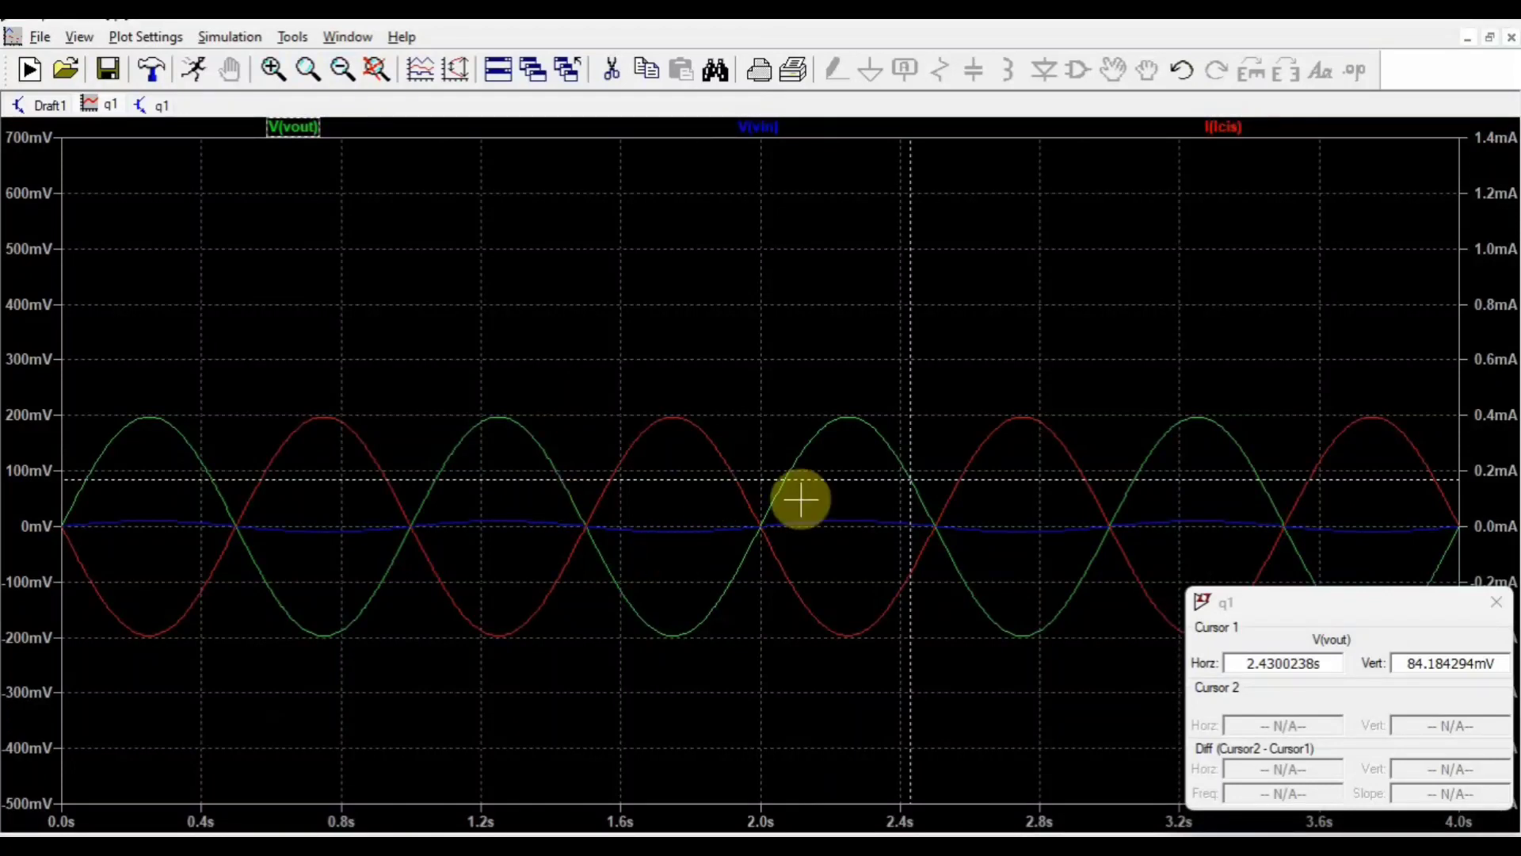
Annotate the plot with the cursor's position on the V(vout) trace
right_click(798, 401)
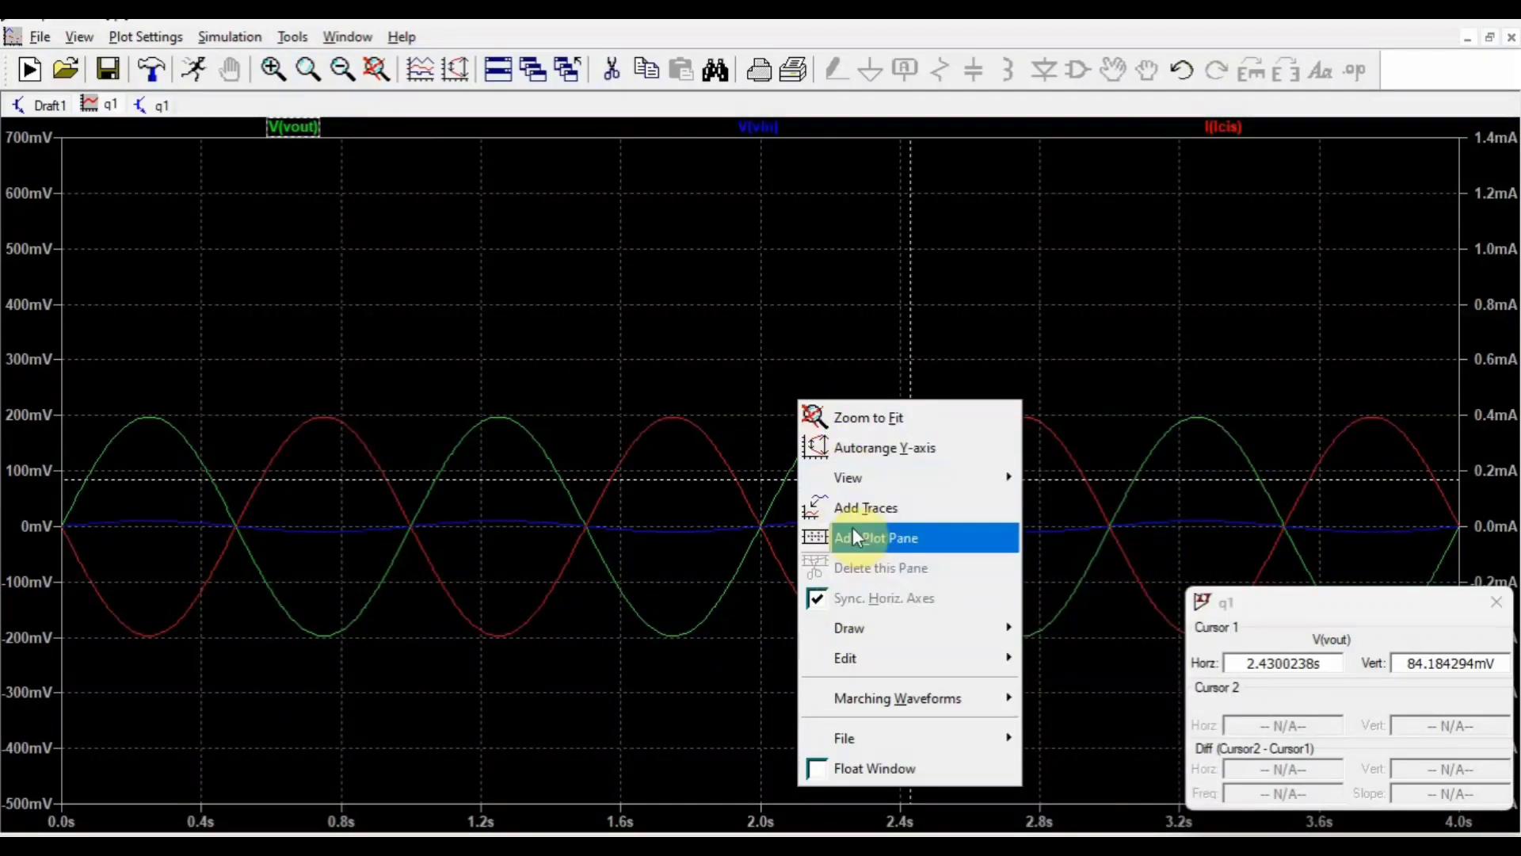
mouse_move(851, 634)
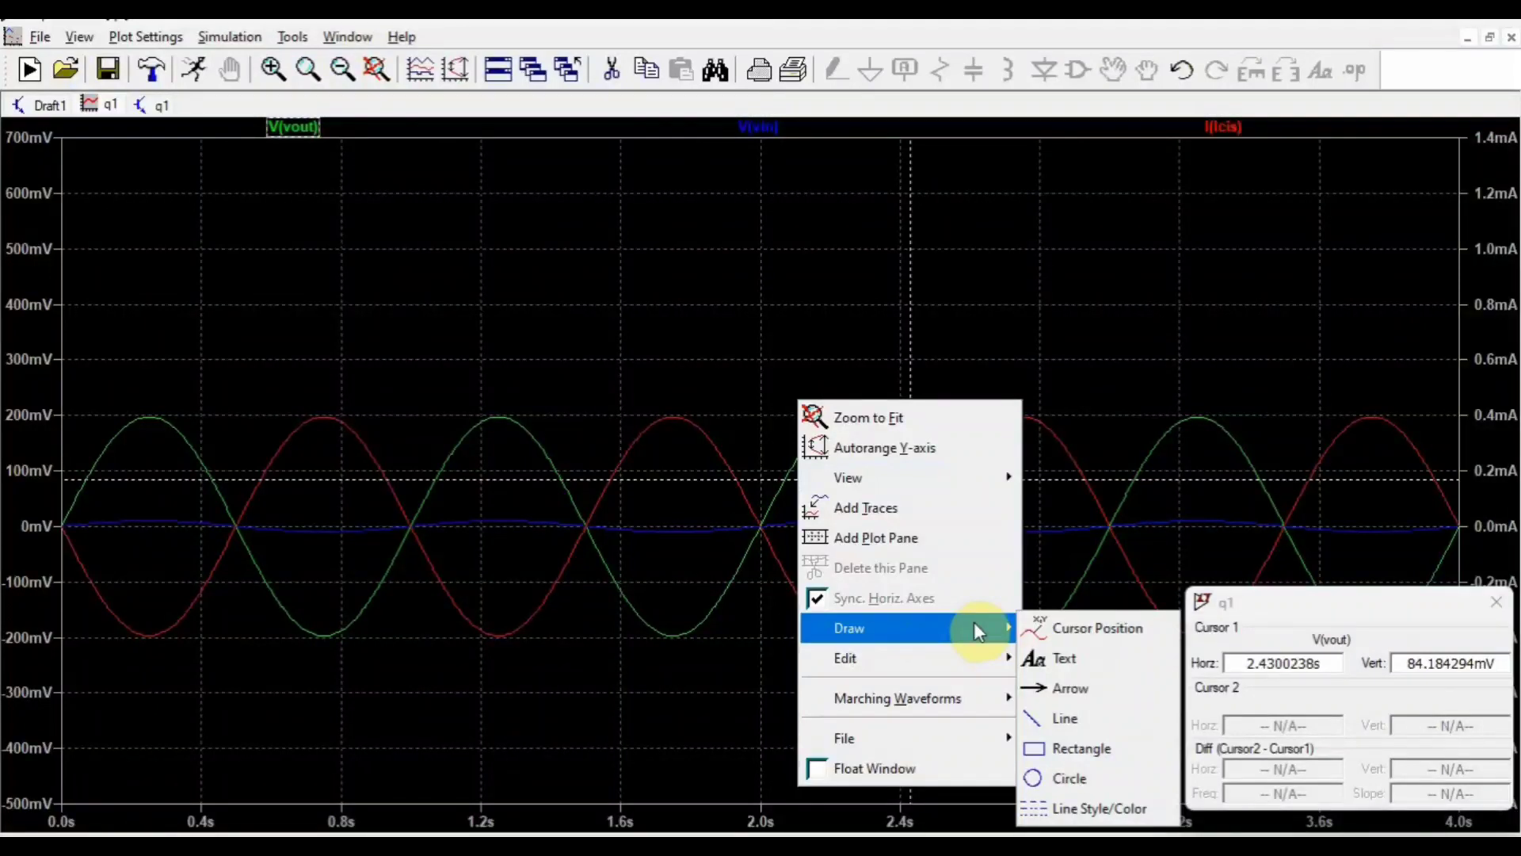
left_click(1036, 628)
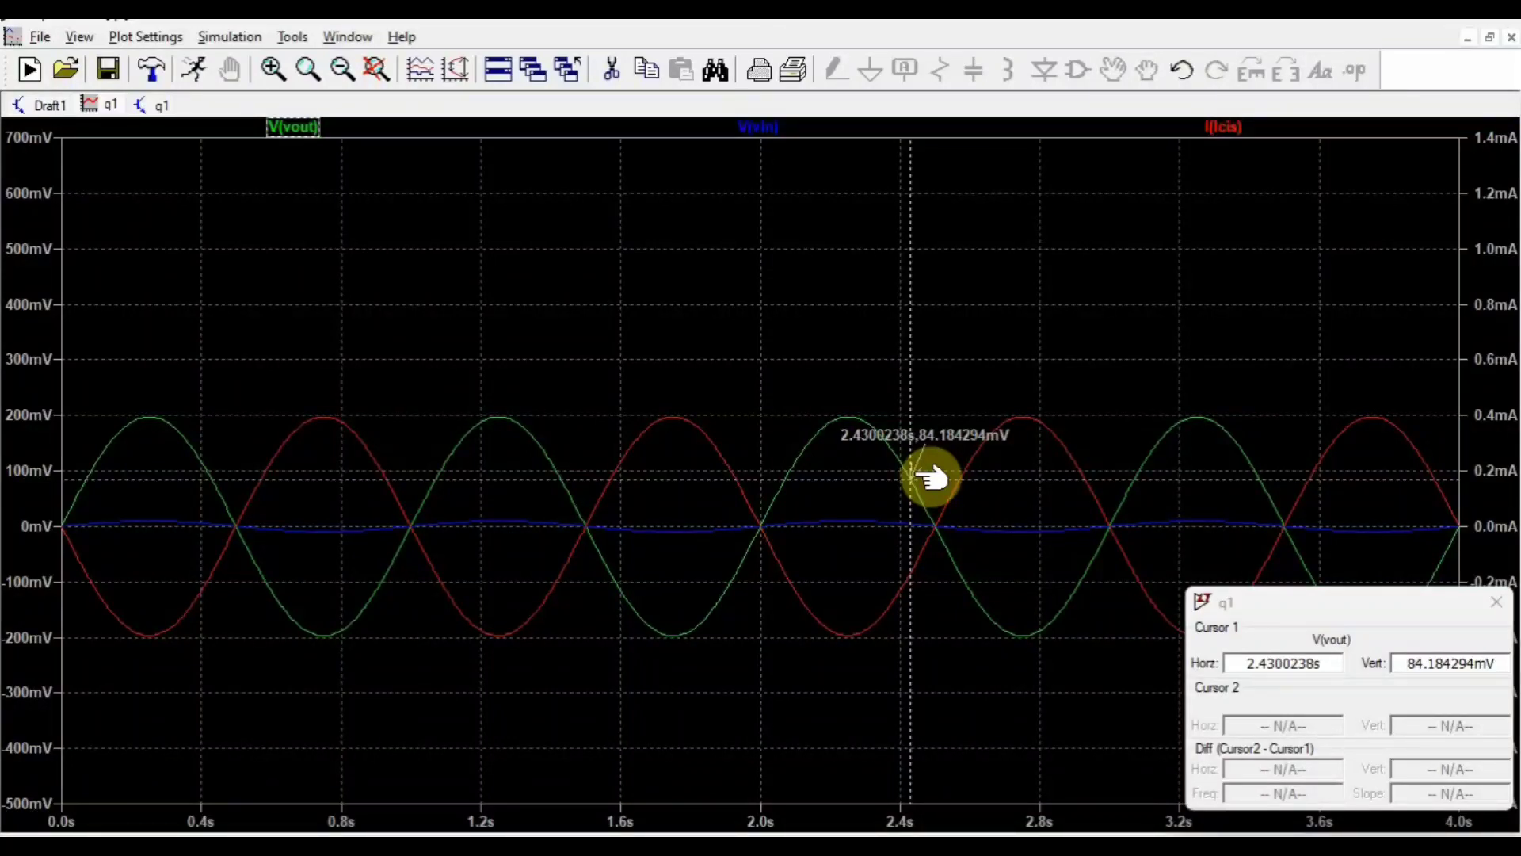
Check the text settings of the cursor-position annotation, accept them as they are, and close the cursor readout
double_click(906, 438)
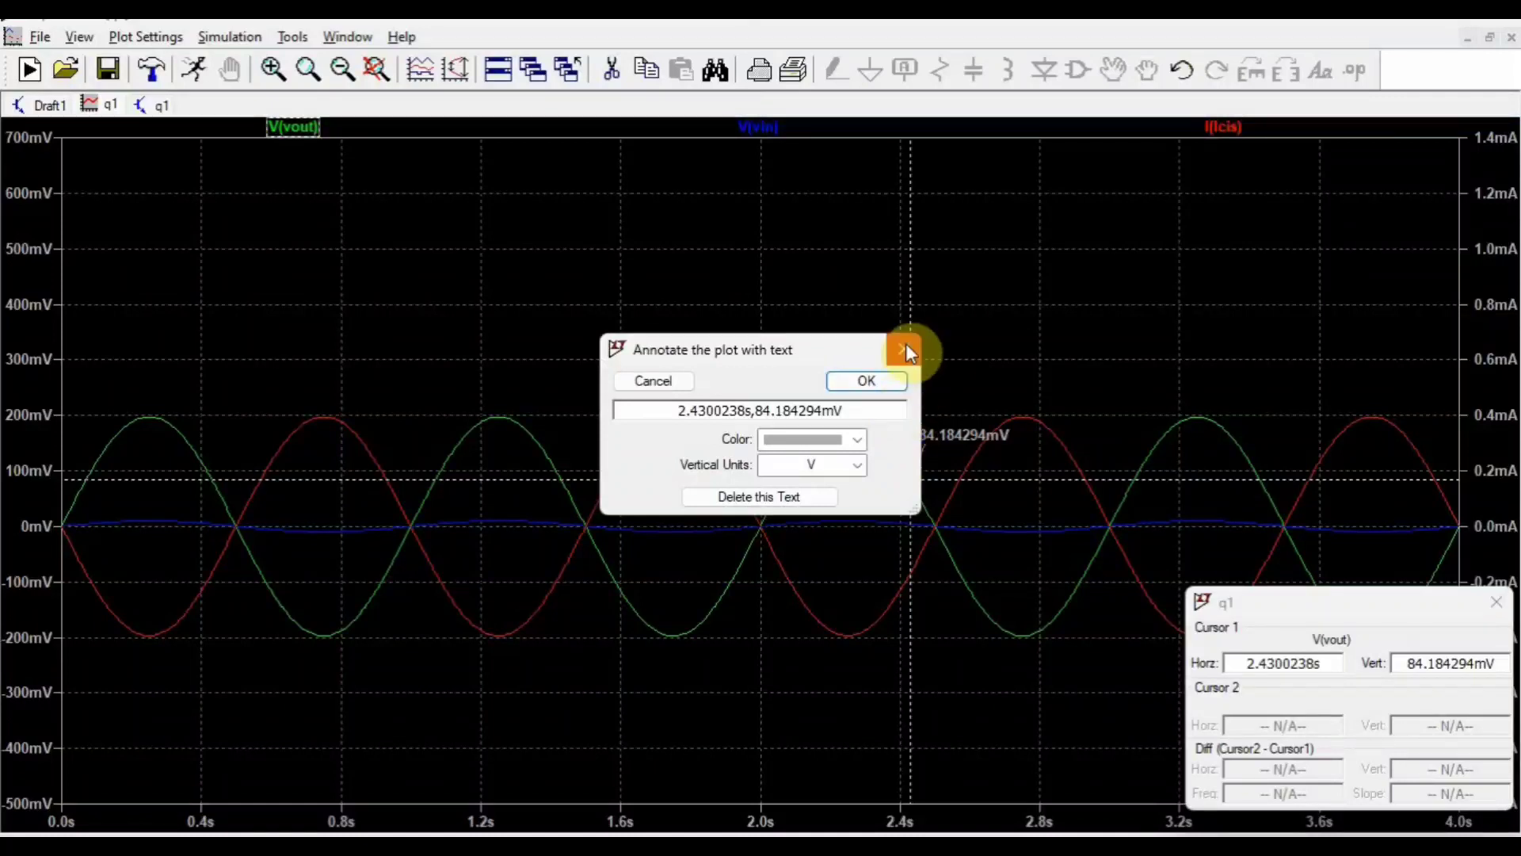
left_click(906, 349)
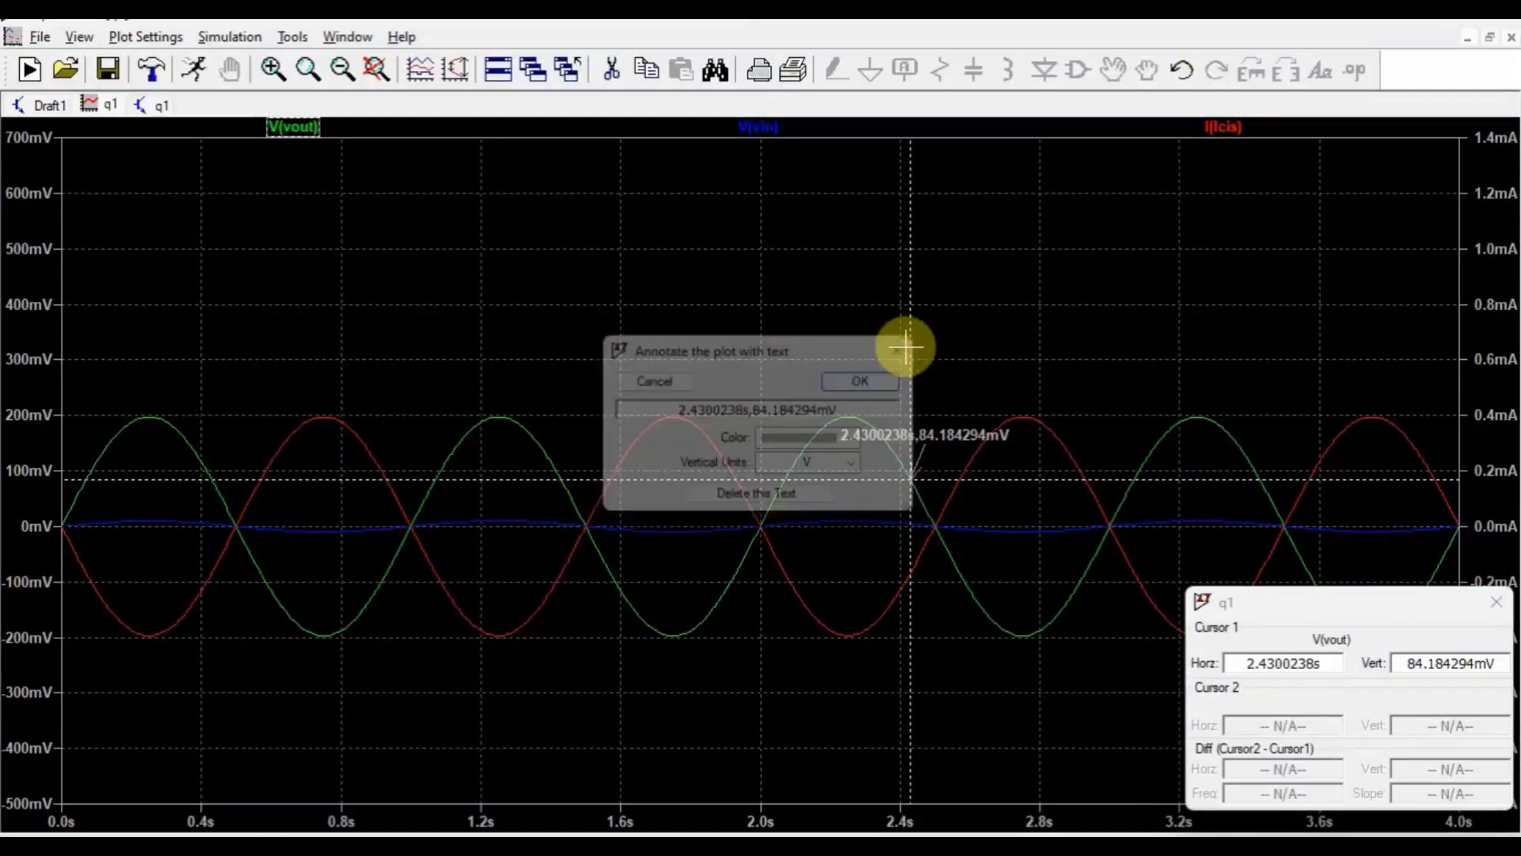
double_click(911, 435)
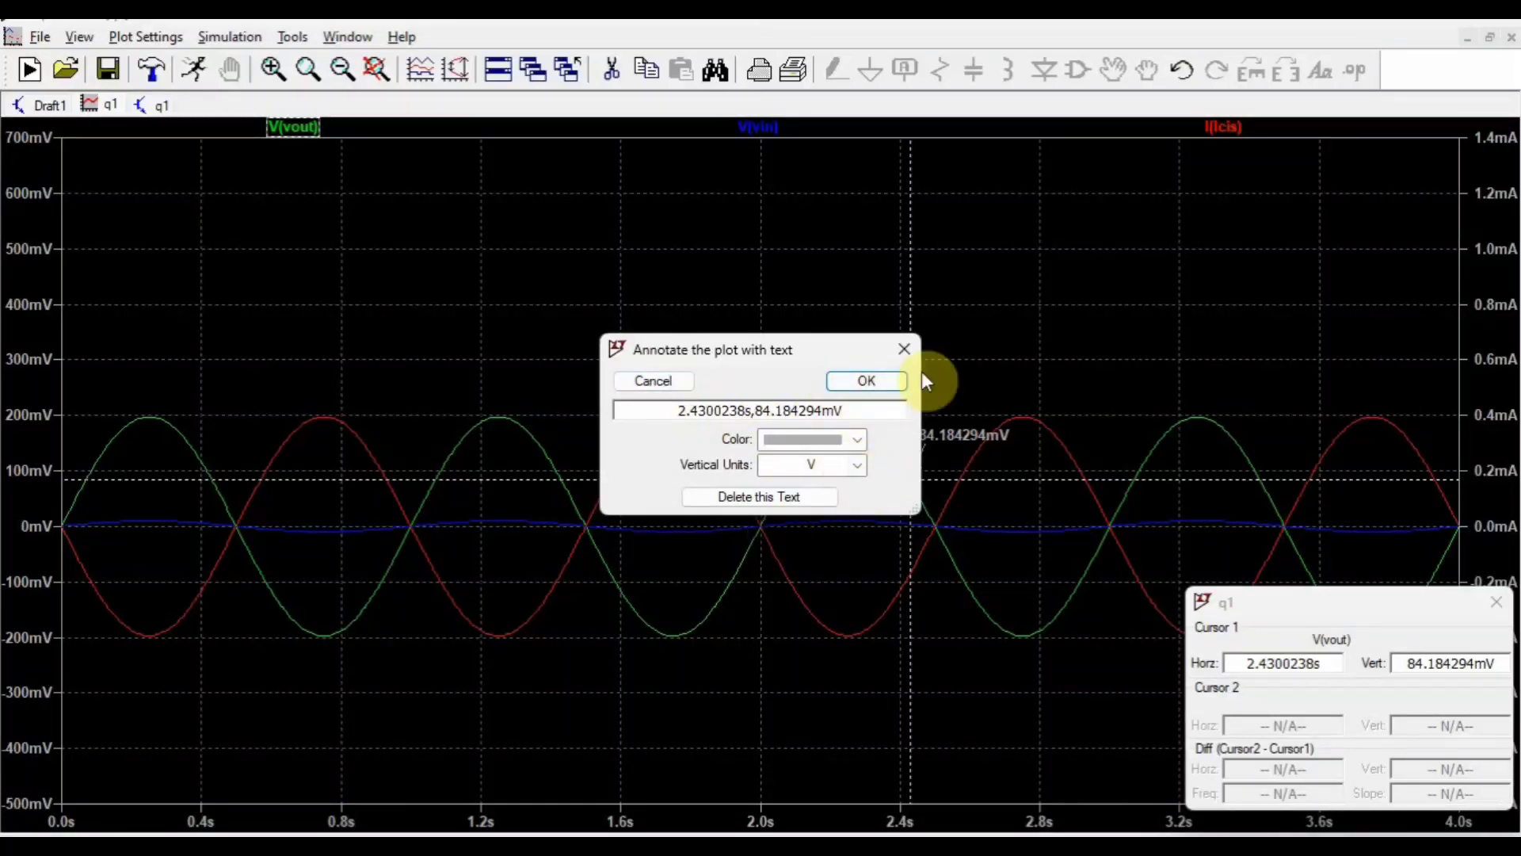
left_click(872, 380)
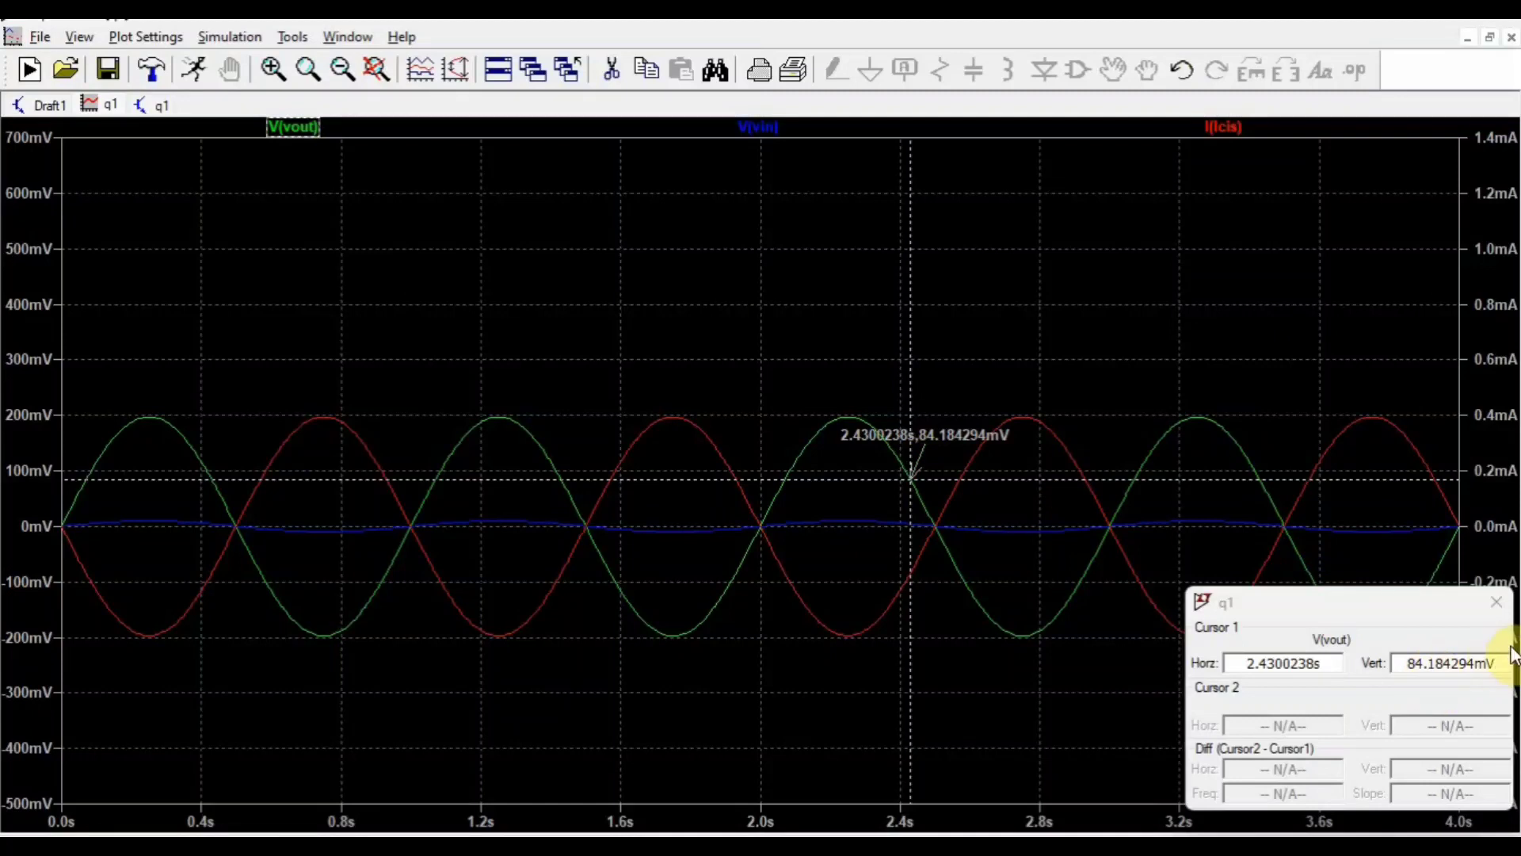
left_click(1500, 606)
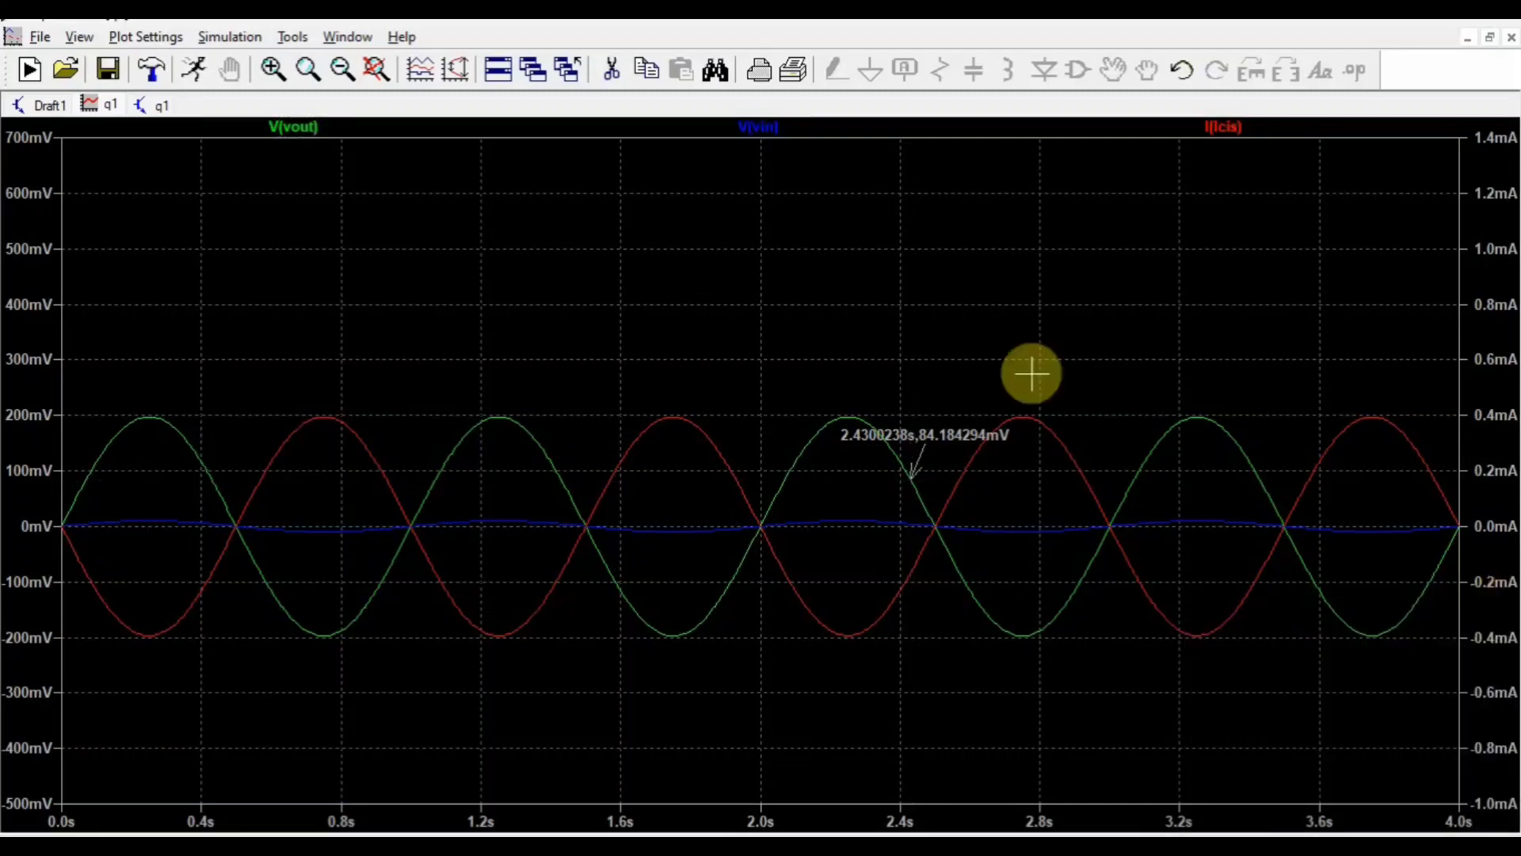
Return to the q1 schematic and tile it together with the waveform window
right_click(729, 374)
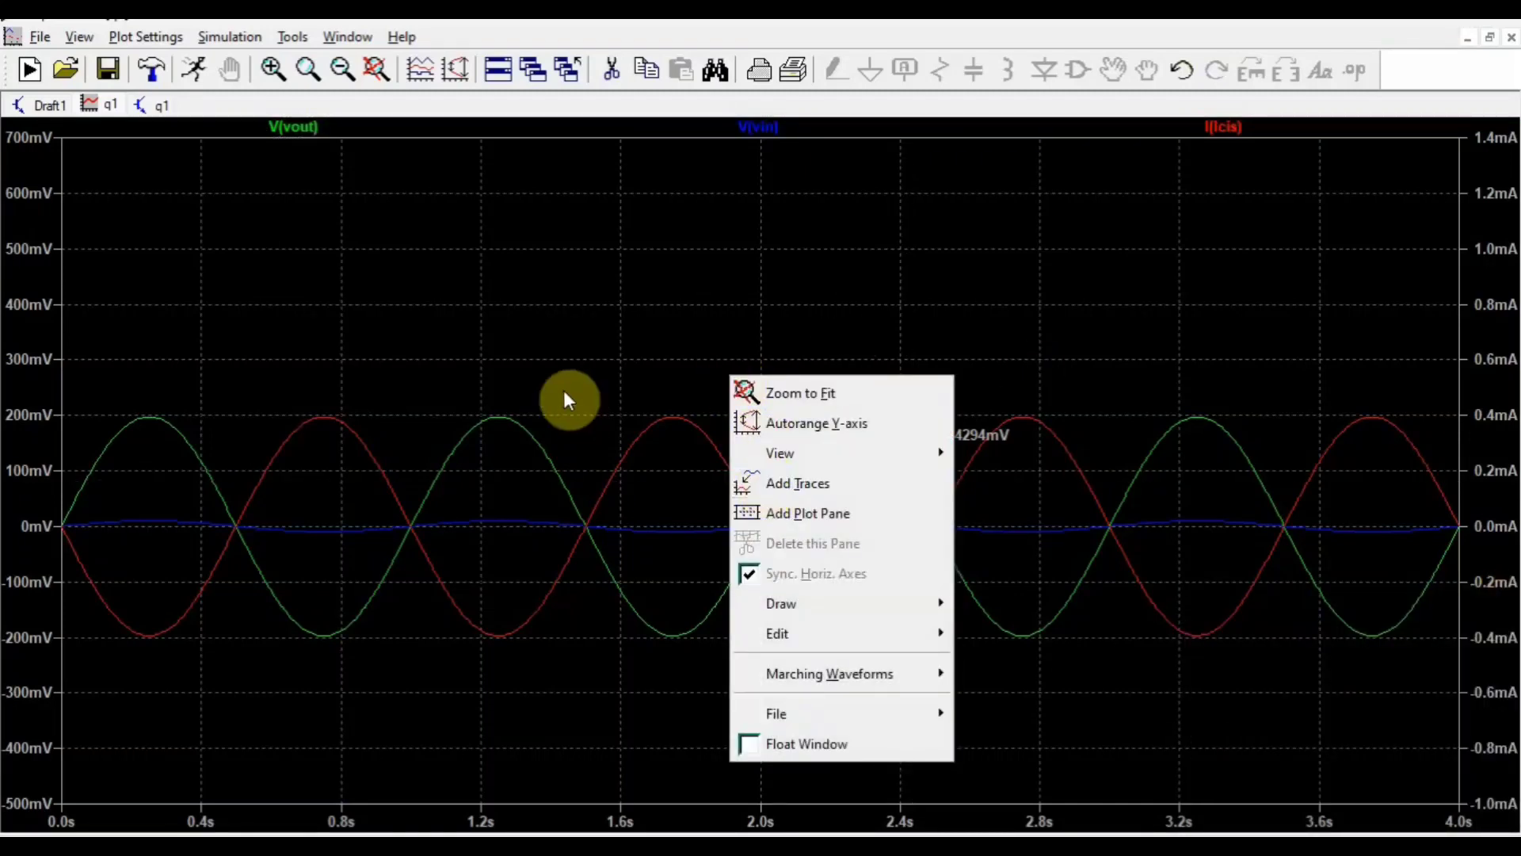
left_click(58, 105)
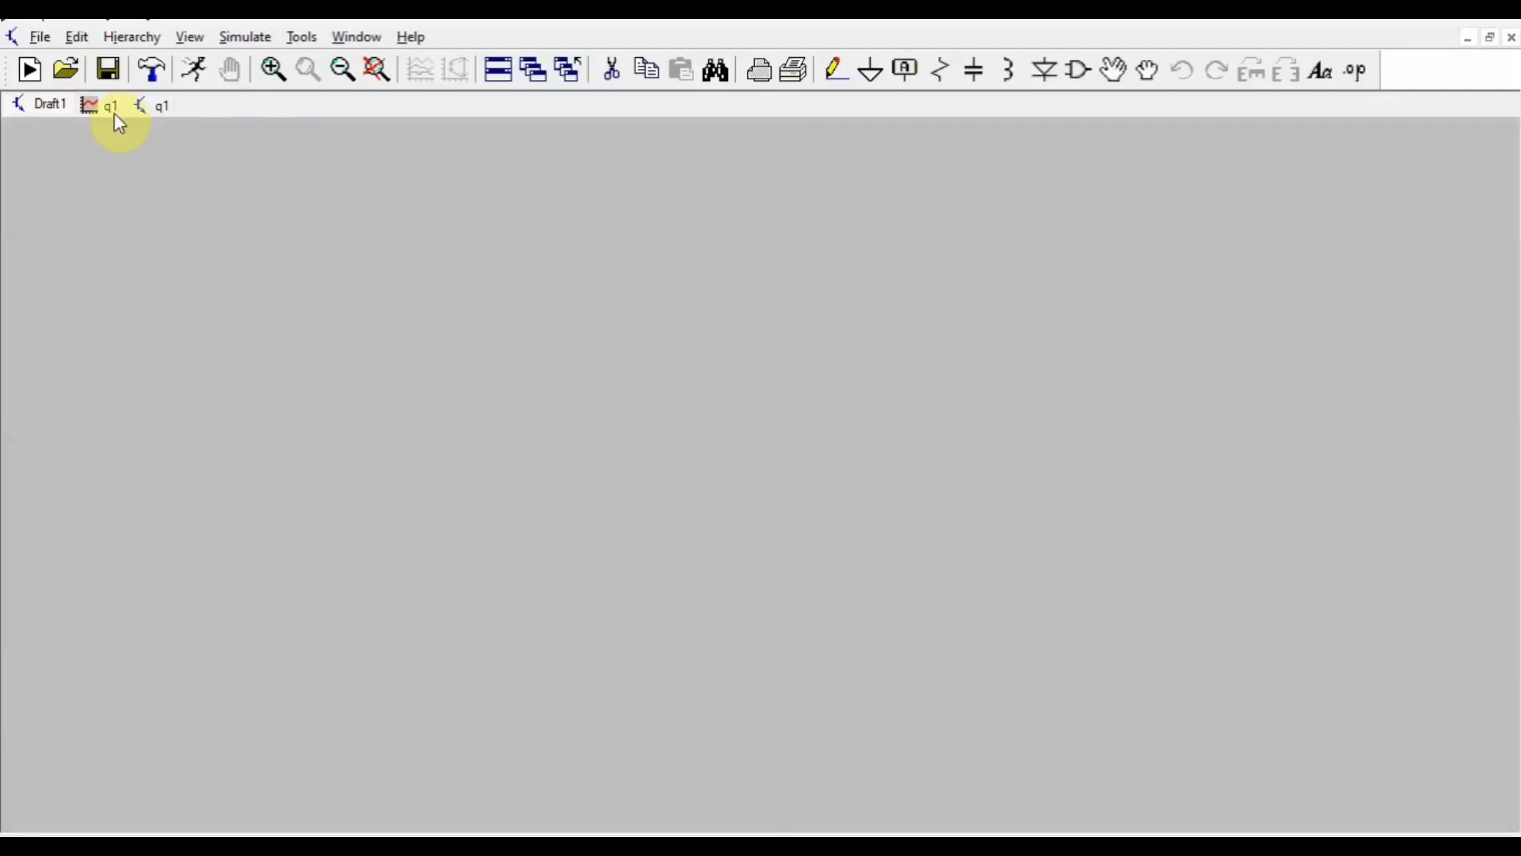
left_click(161, 106)
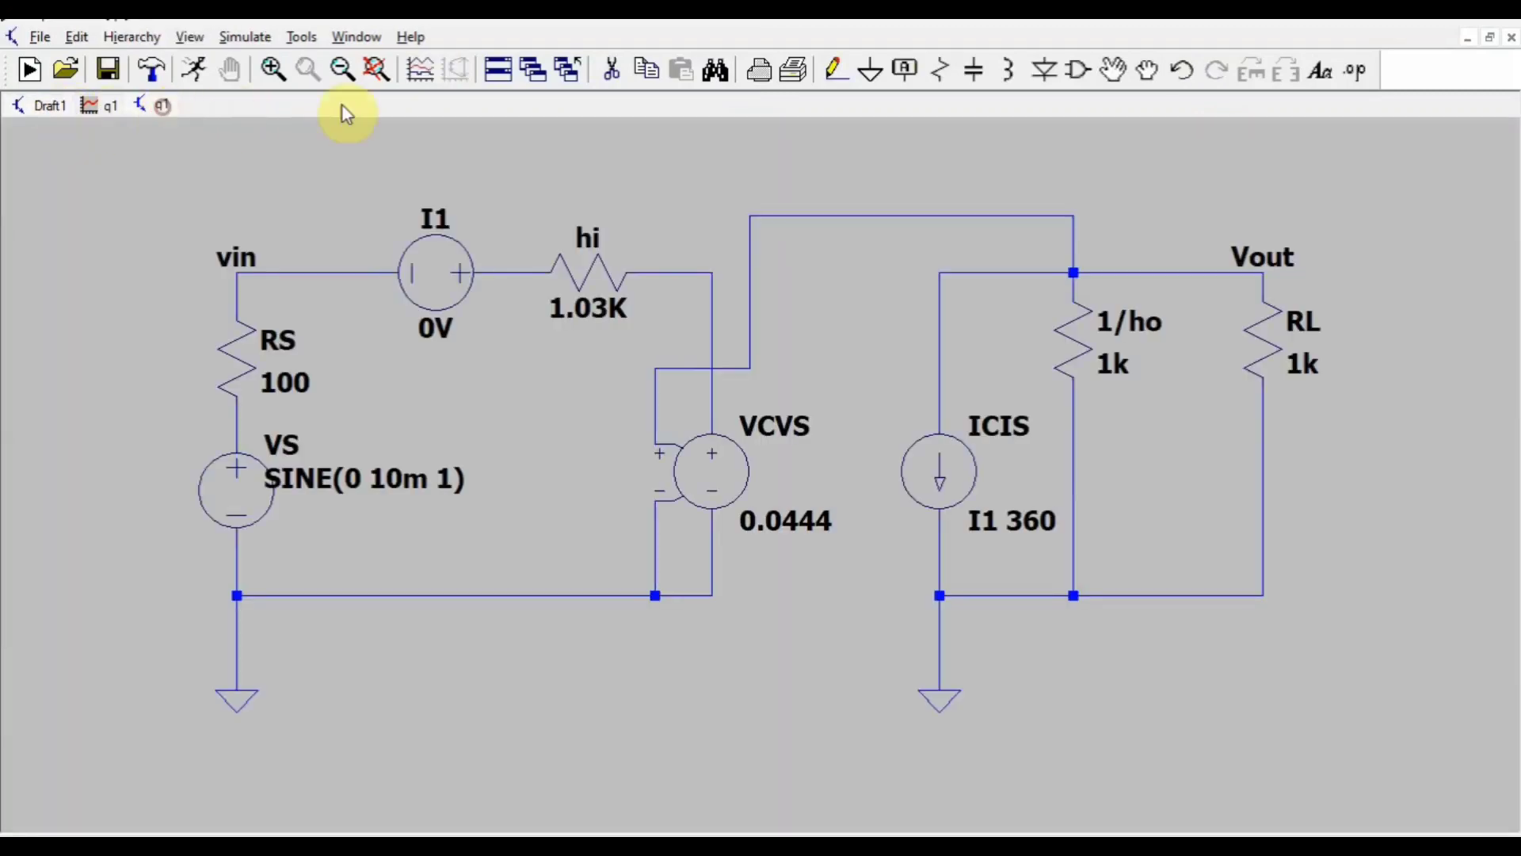
left_click(515, 63)
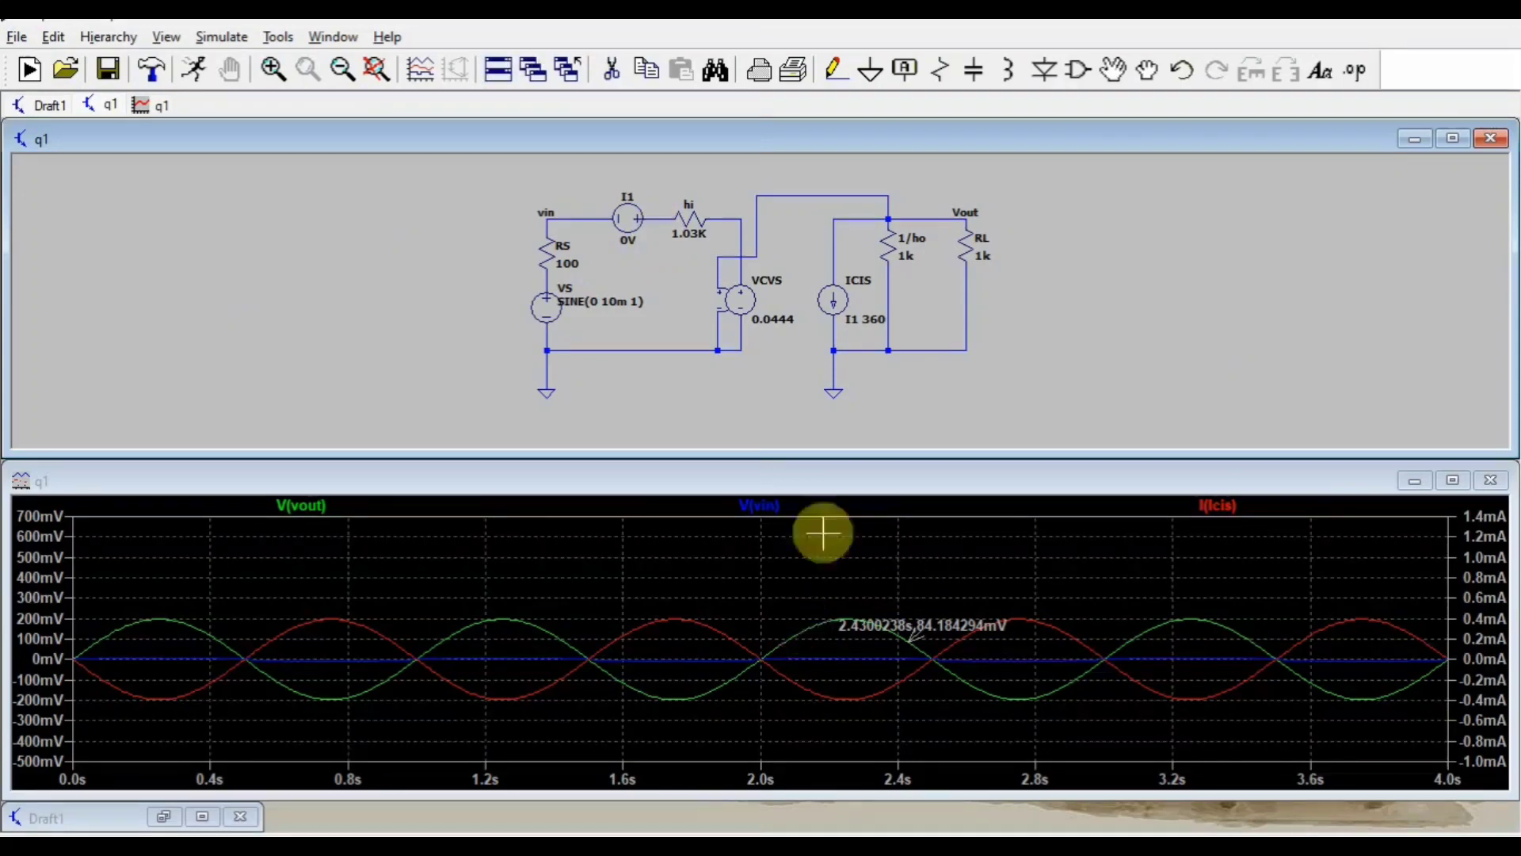
Delete the I(Icis) and V(vout) traces from the plot
right_click(1225, 508)
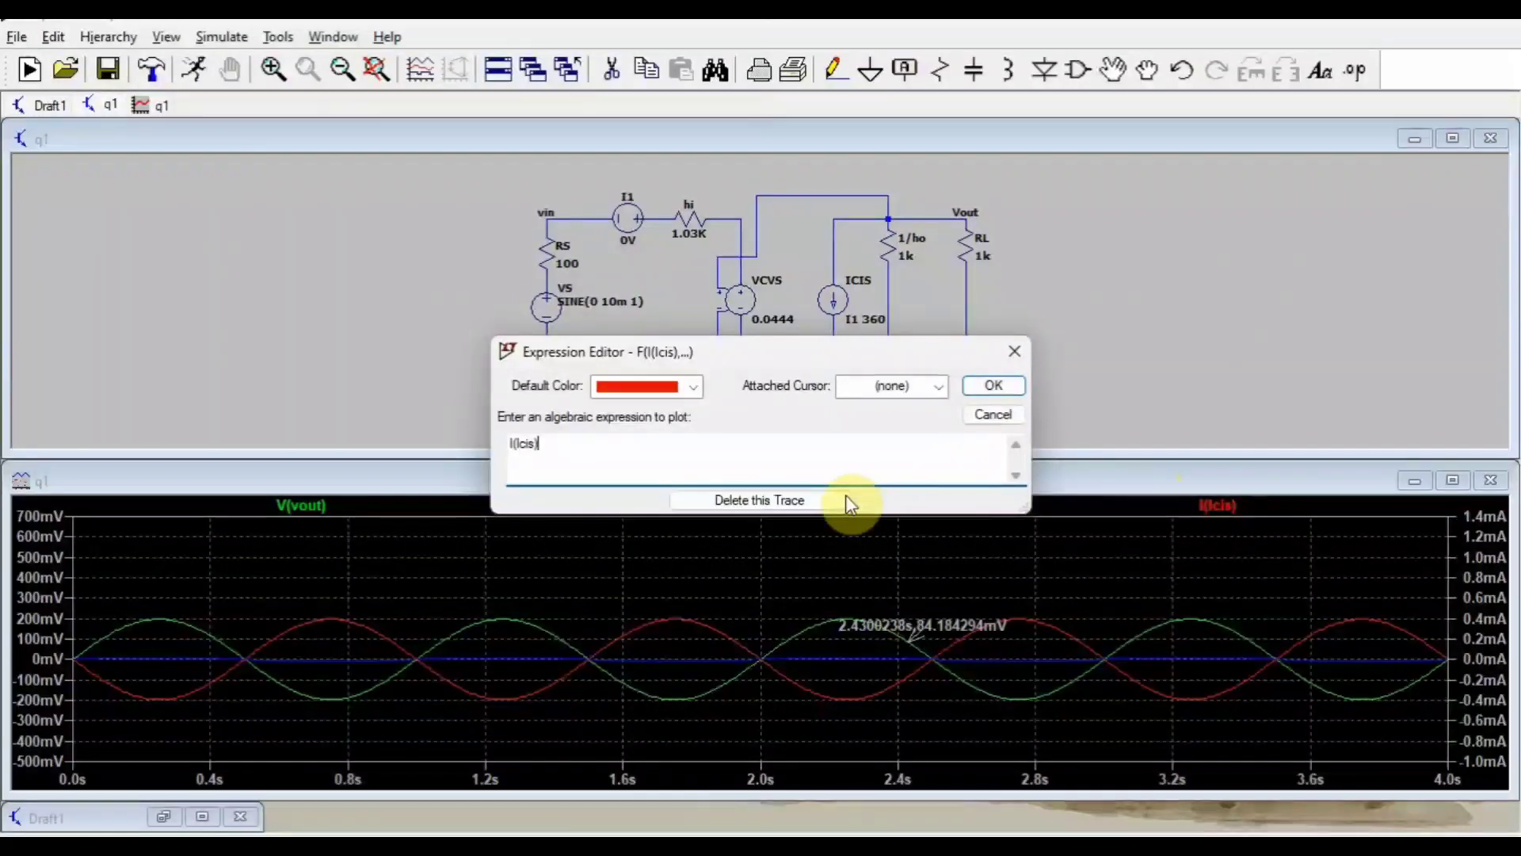
left_click(811, 502)
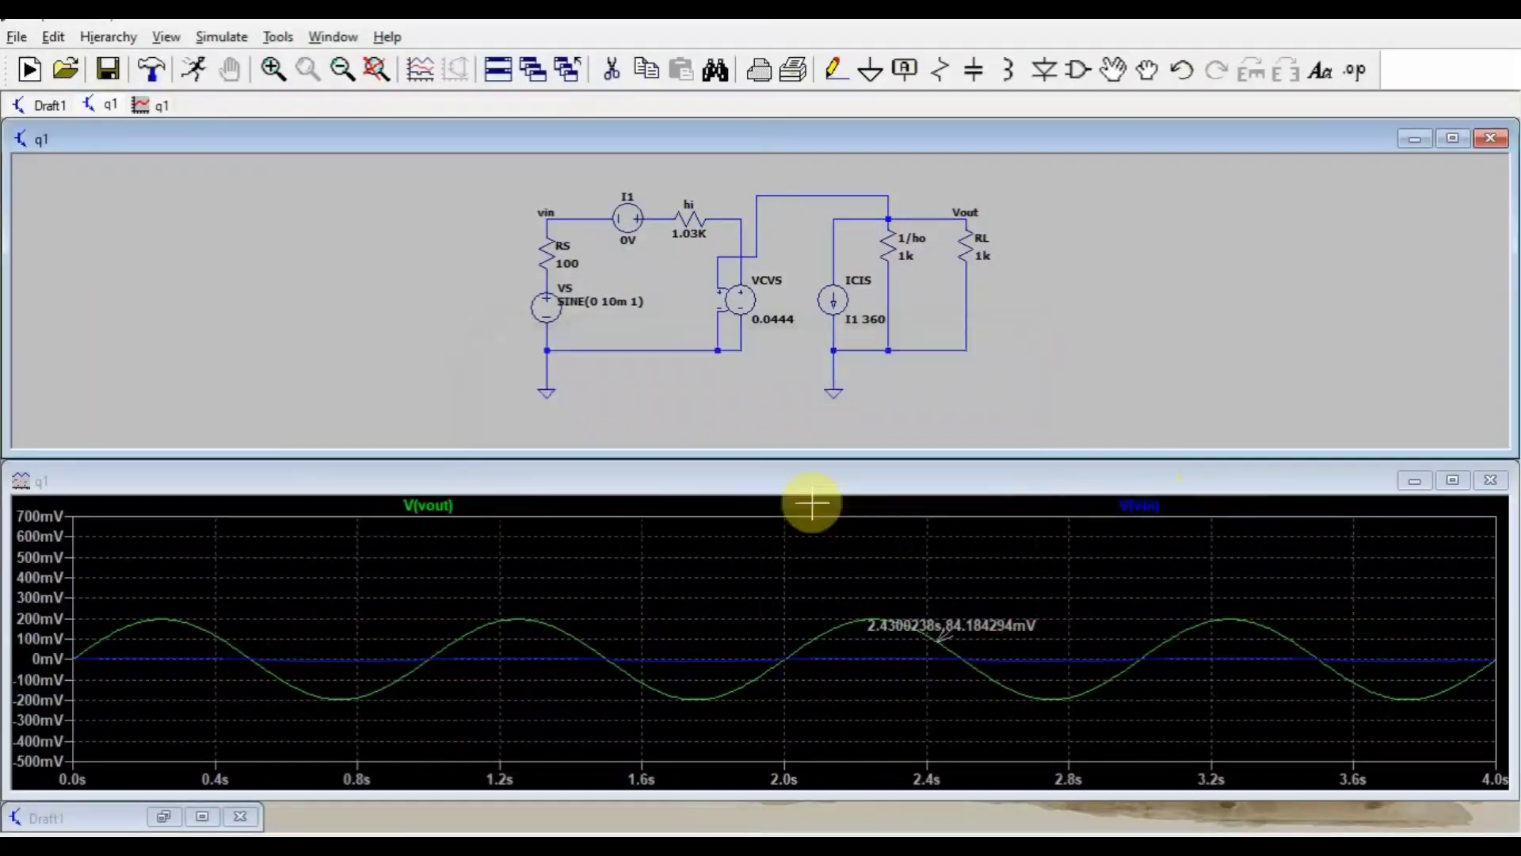
right_click(445, 509)
left_click(696, 501)
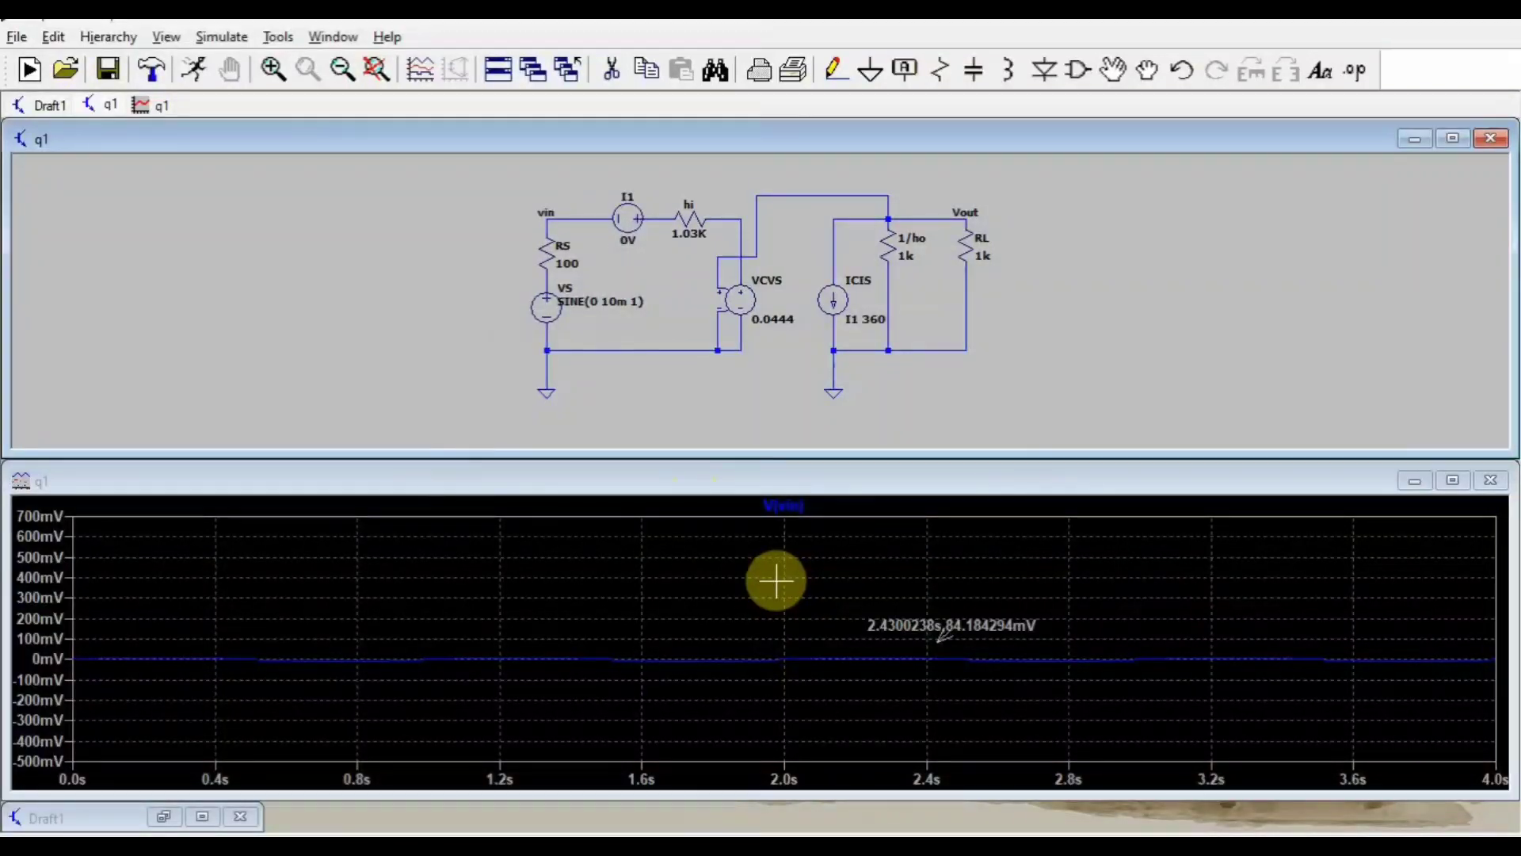
Add a new plot pane to the waveform window and plot the ICIS source's current in it
right_click(777, 582)
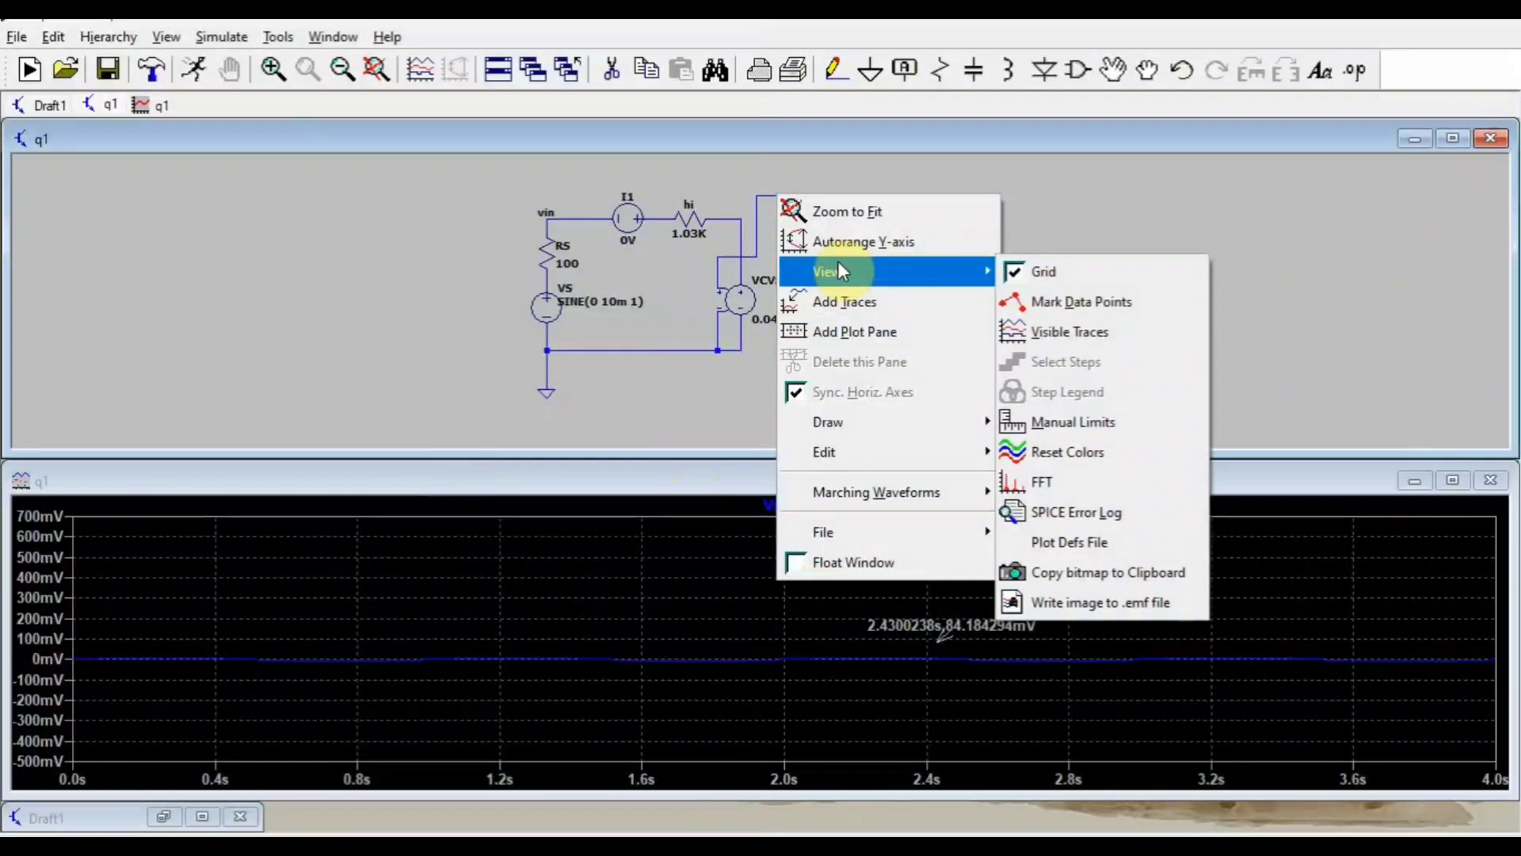
left_click(839, 324)
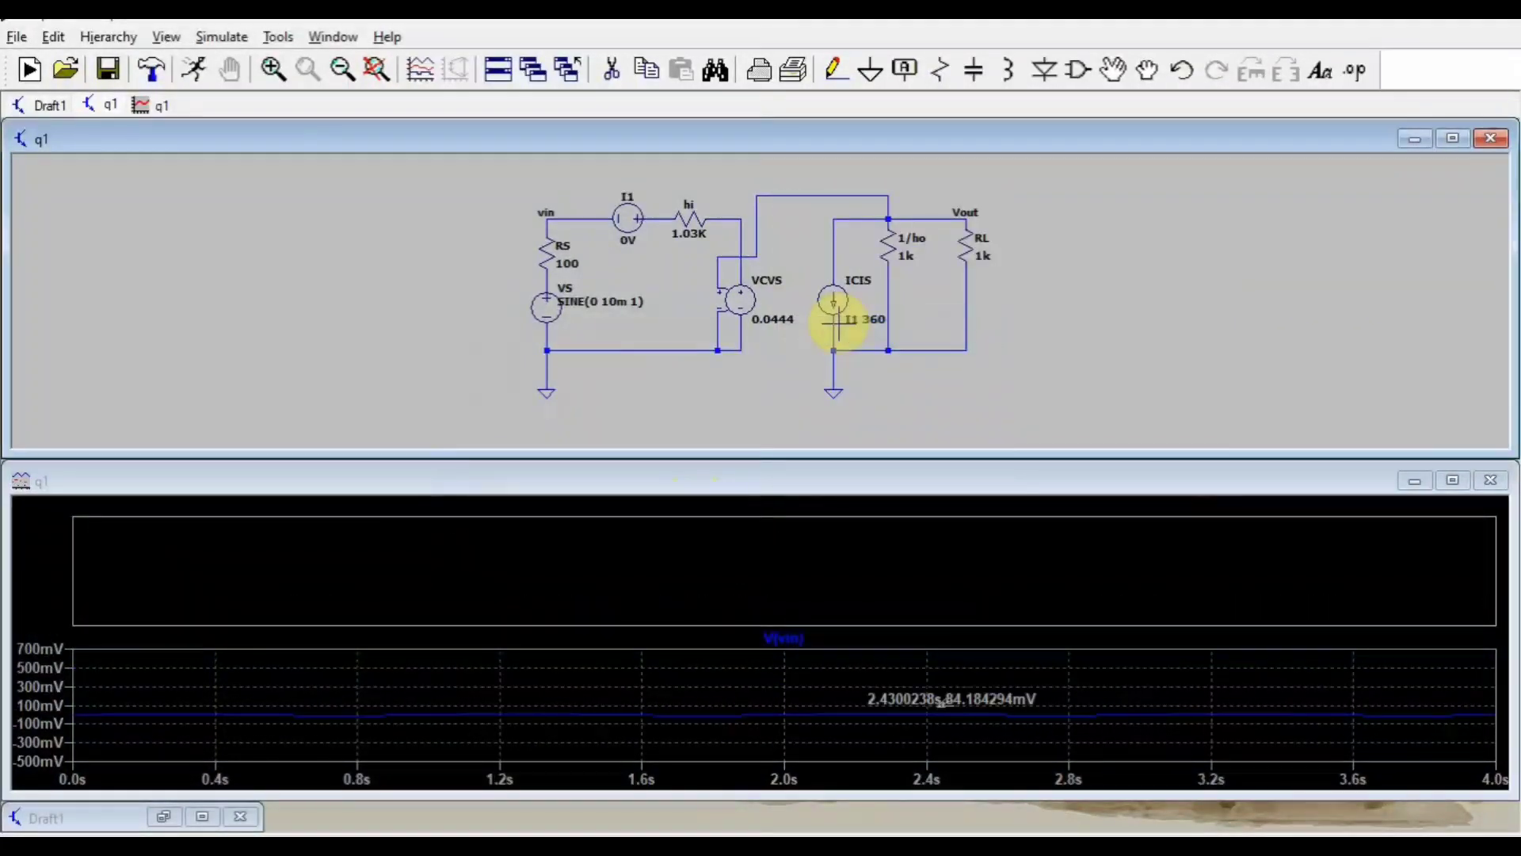
left_click(766, 573)
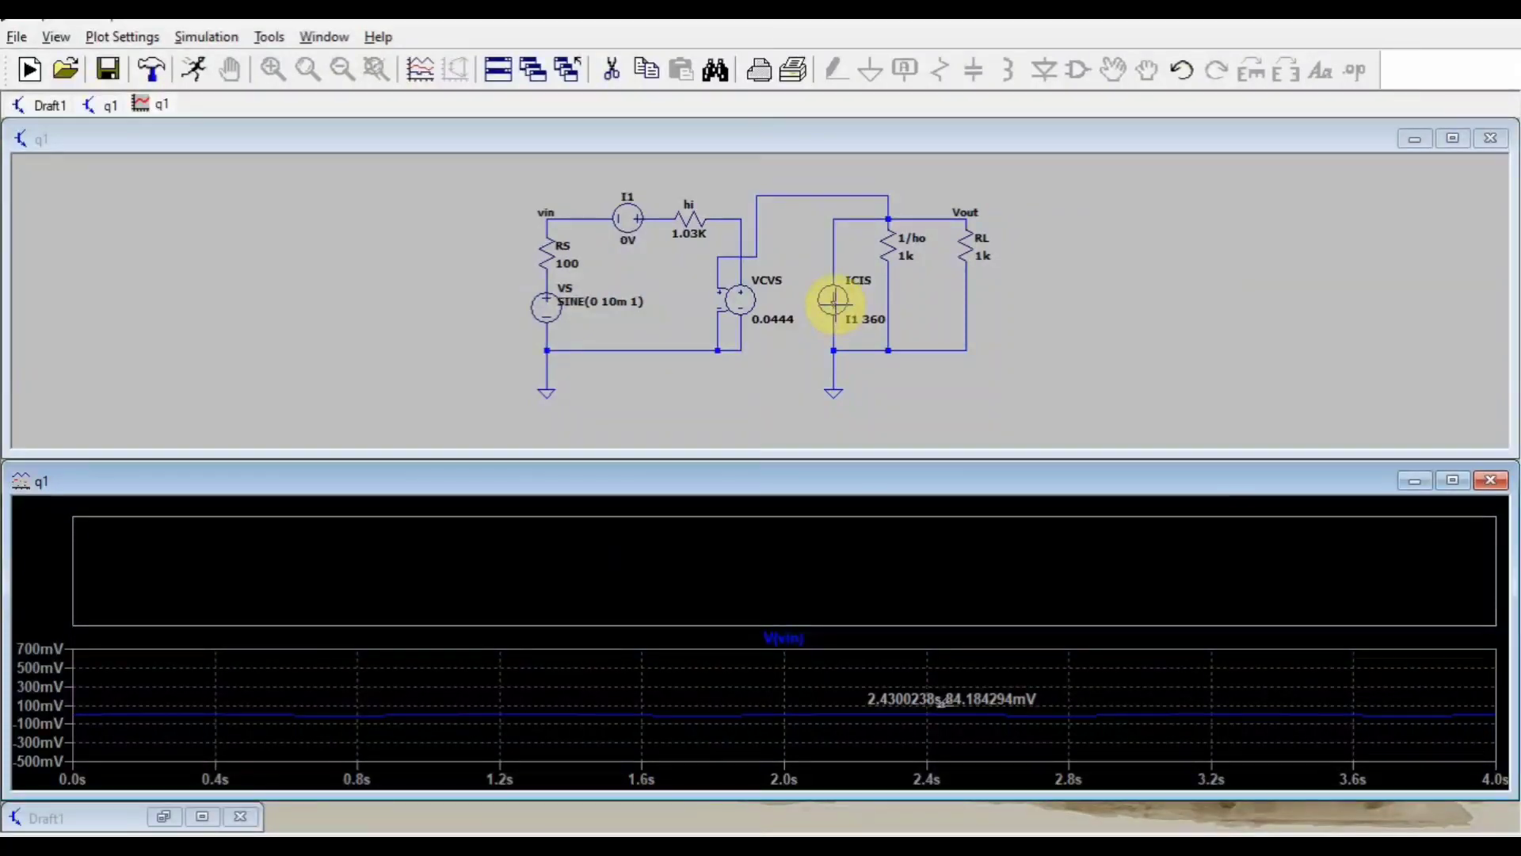
left_click(833, 301)
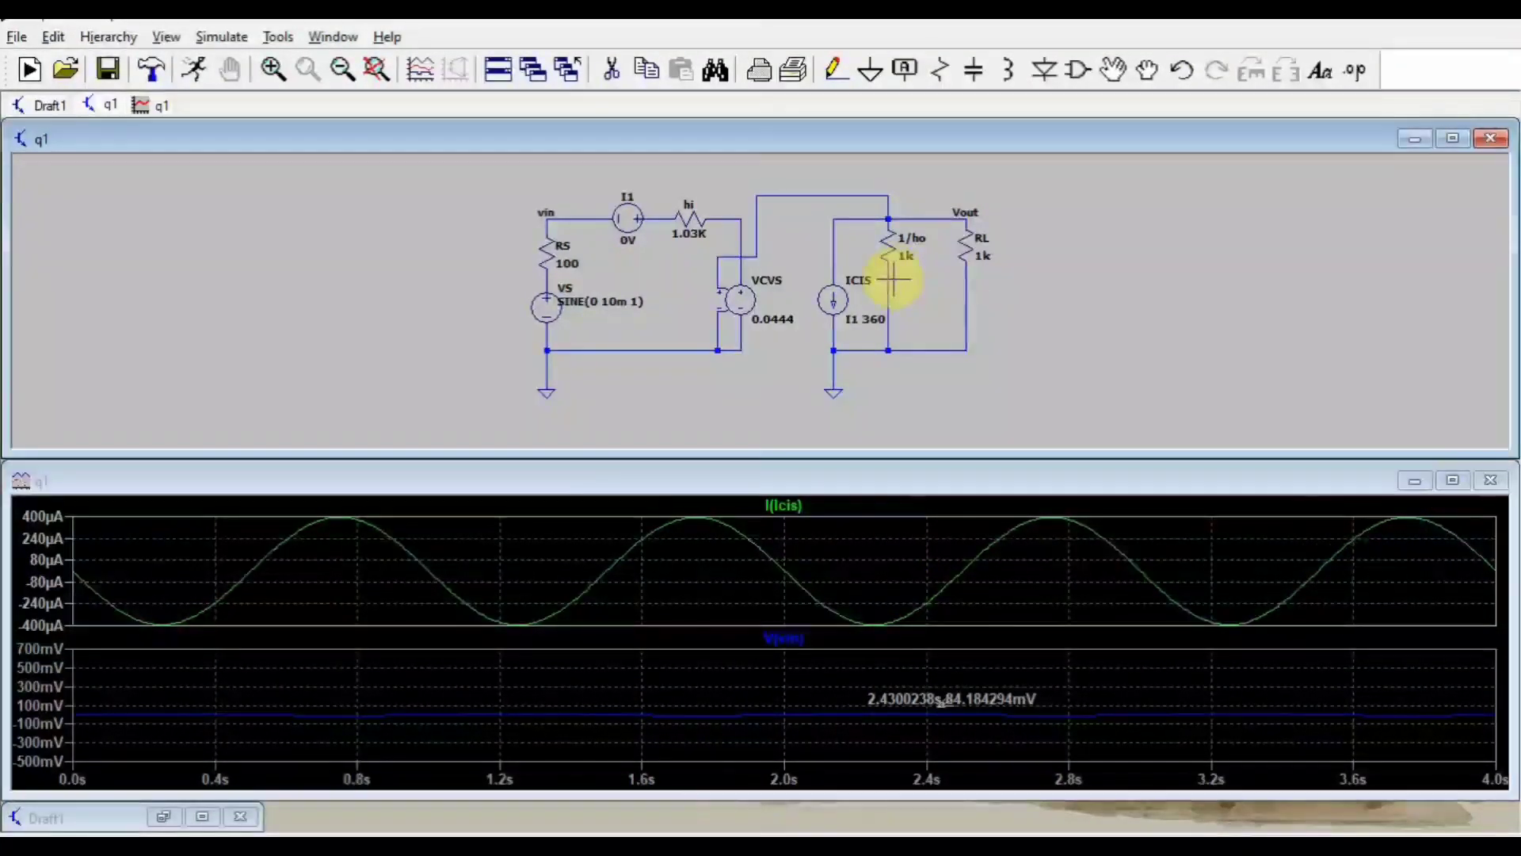
right_click(843, 295)
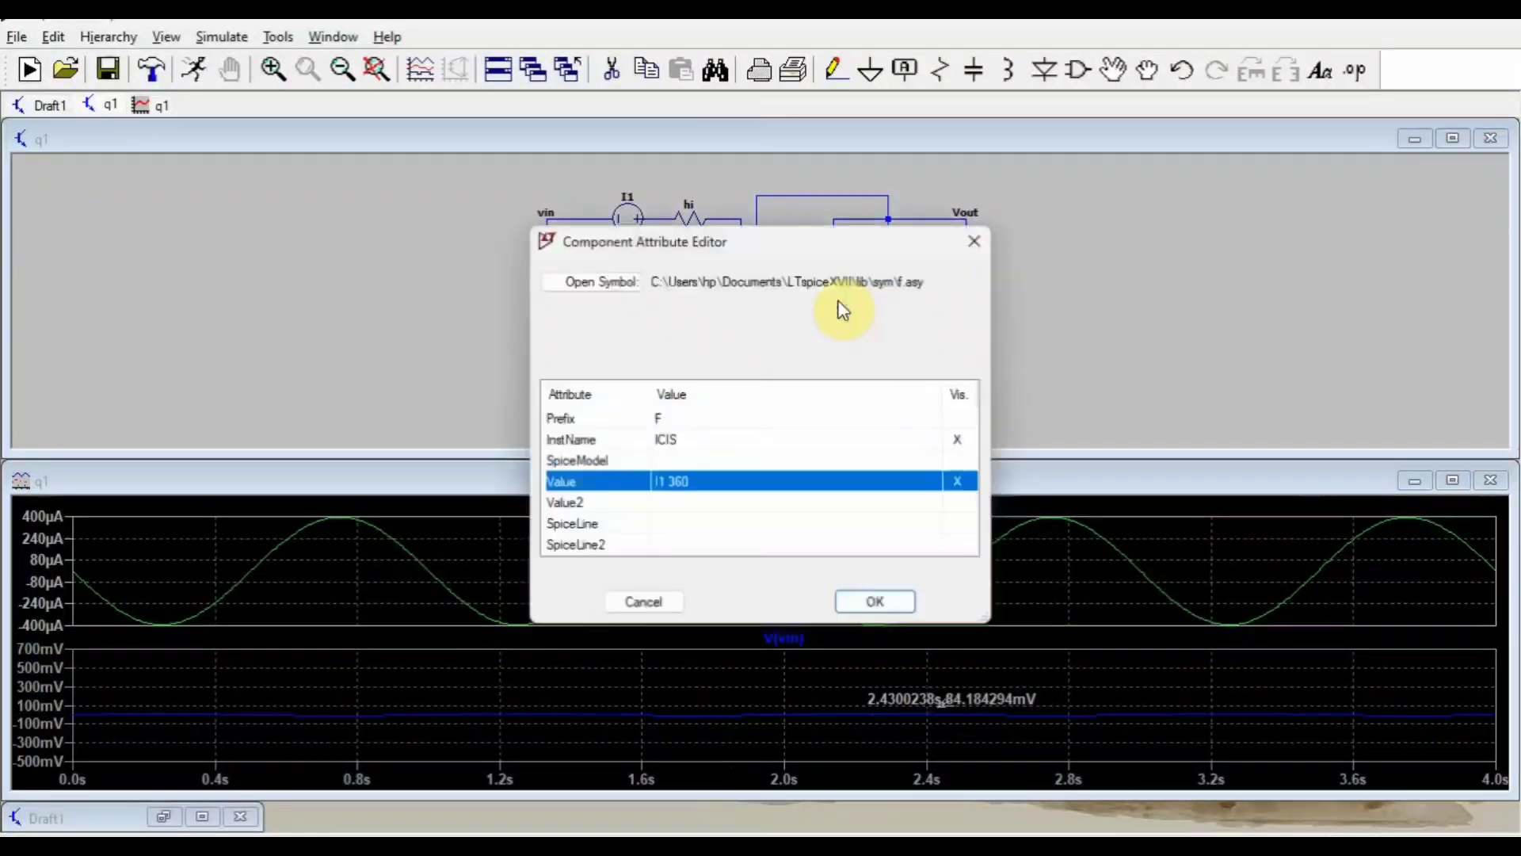
left_click(973, 240)
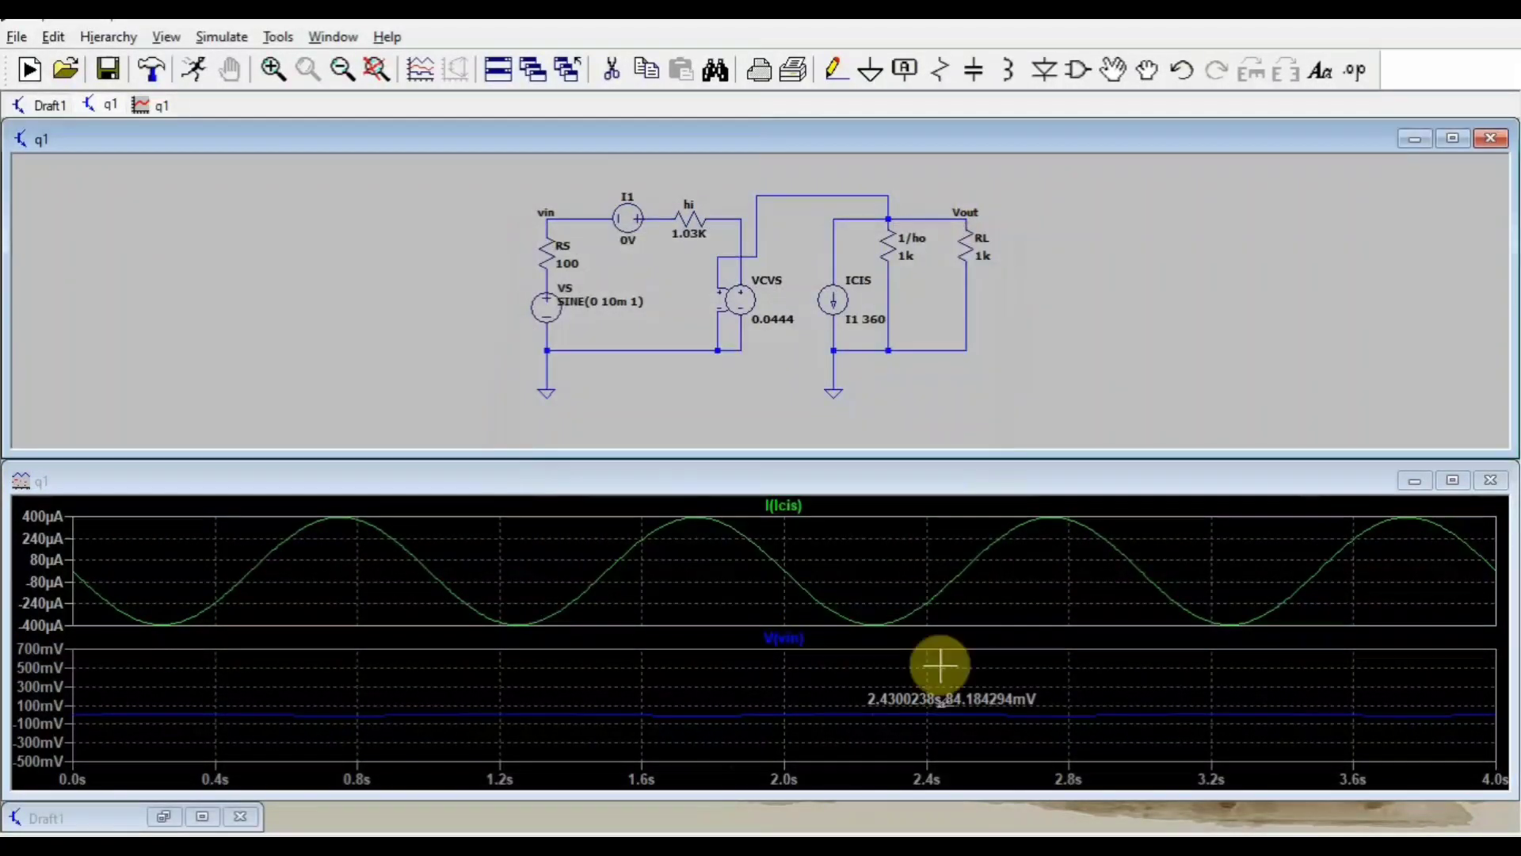
right_click(911, 604)
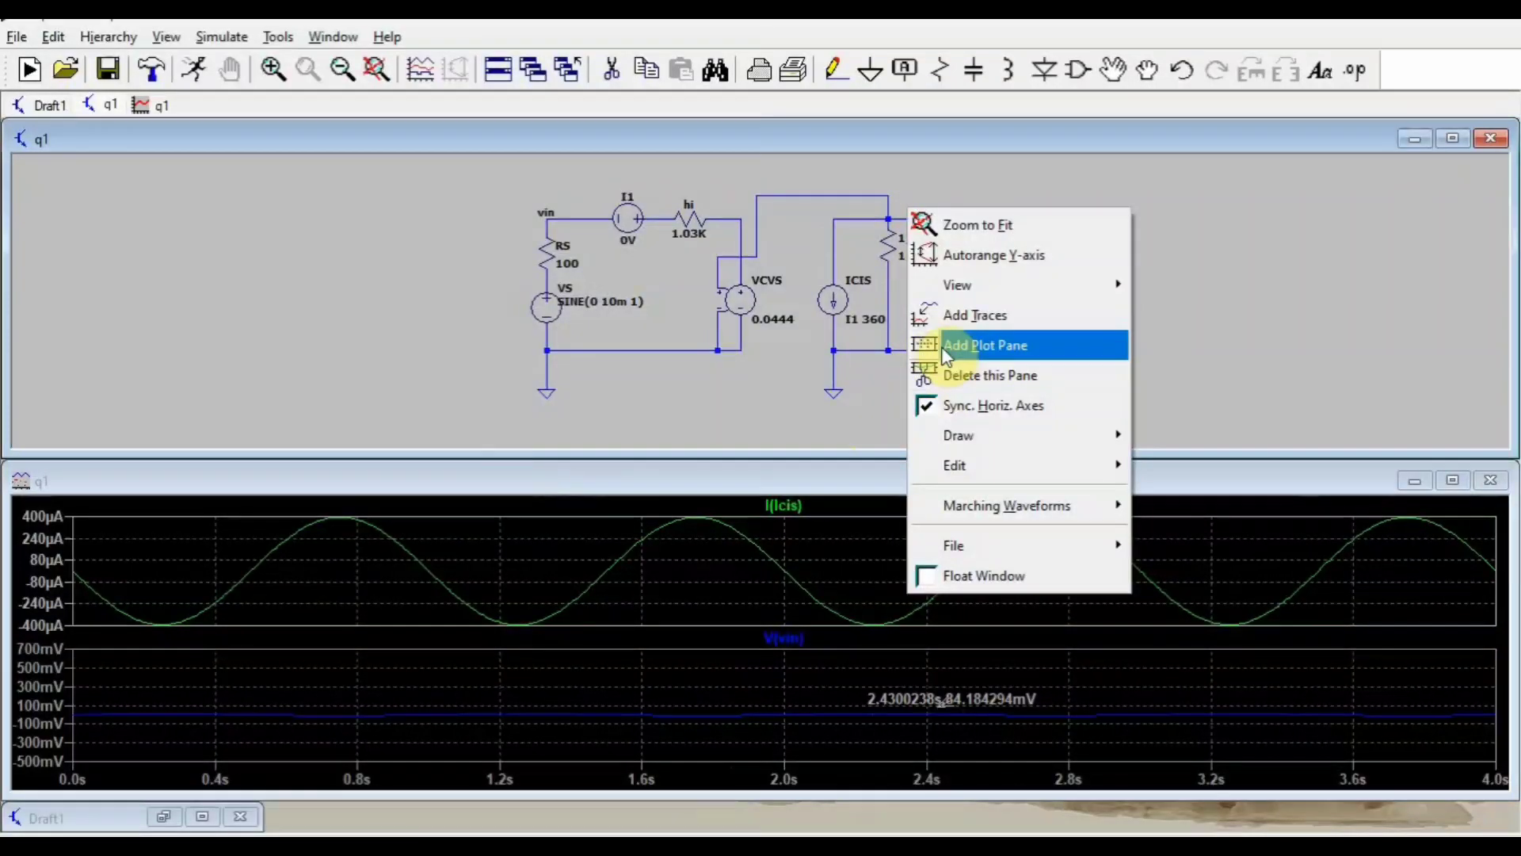
left_click(849, 516)
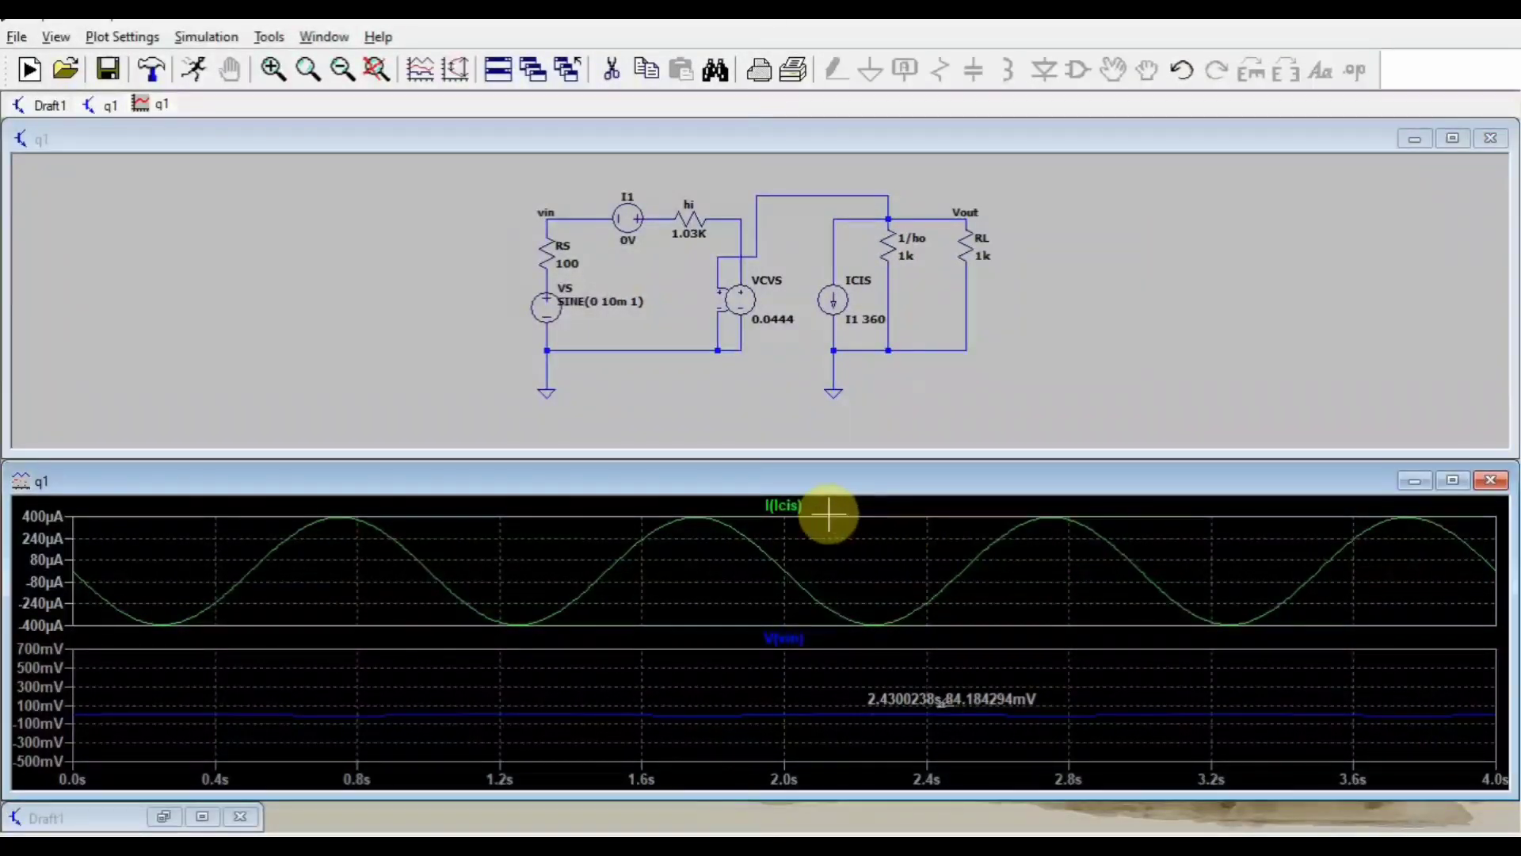
Delete the V(vin) trace from its pane and remove the emptied plot pane
right_click(808, 649)
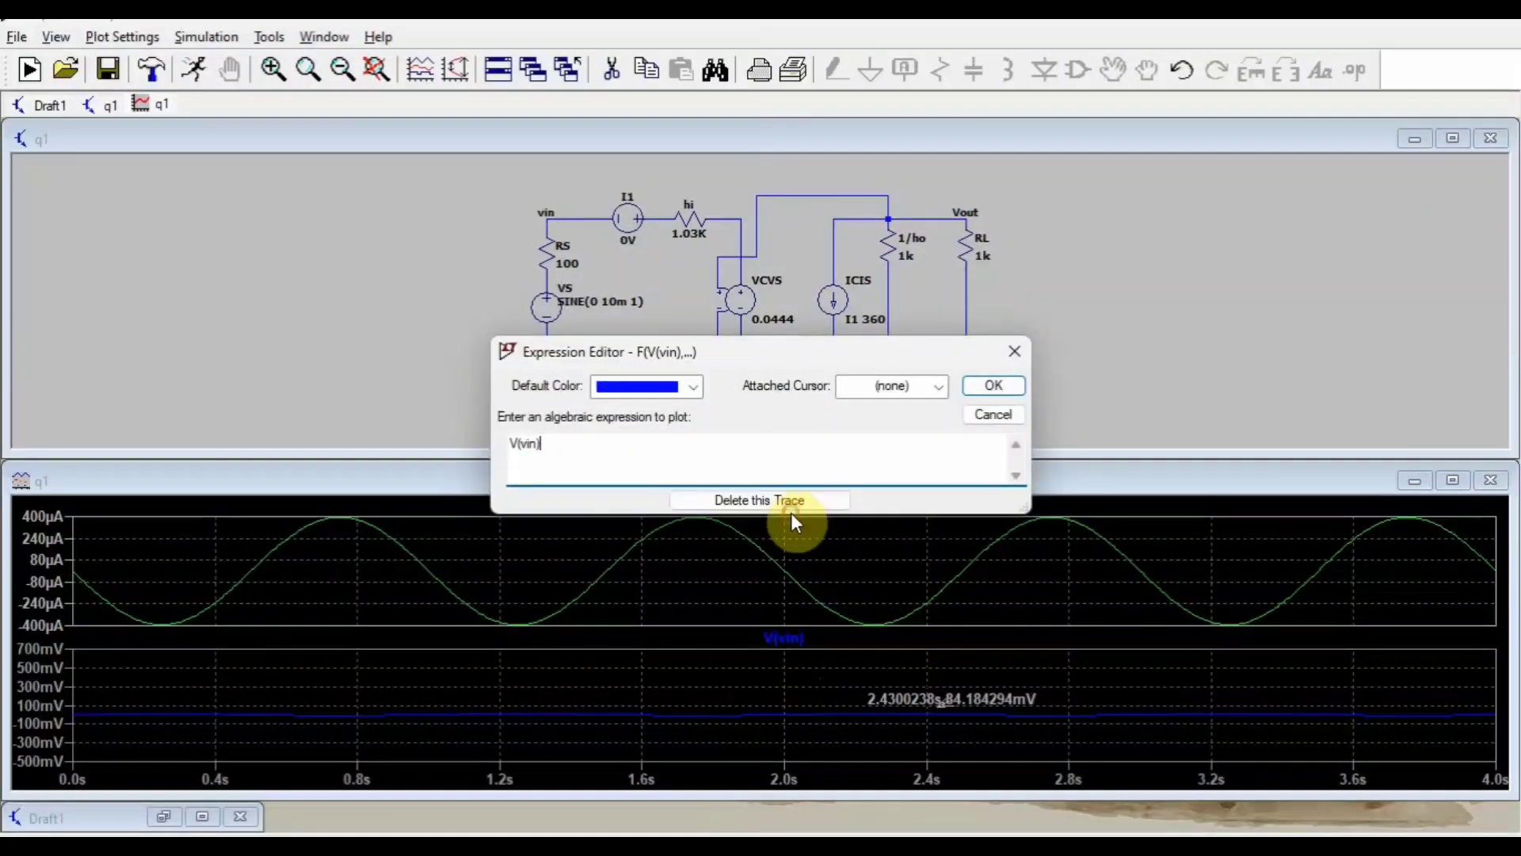
left_click(786, 501)
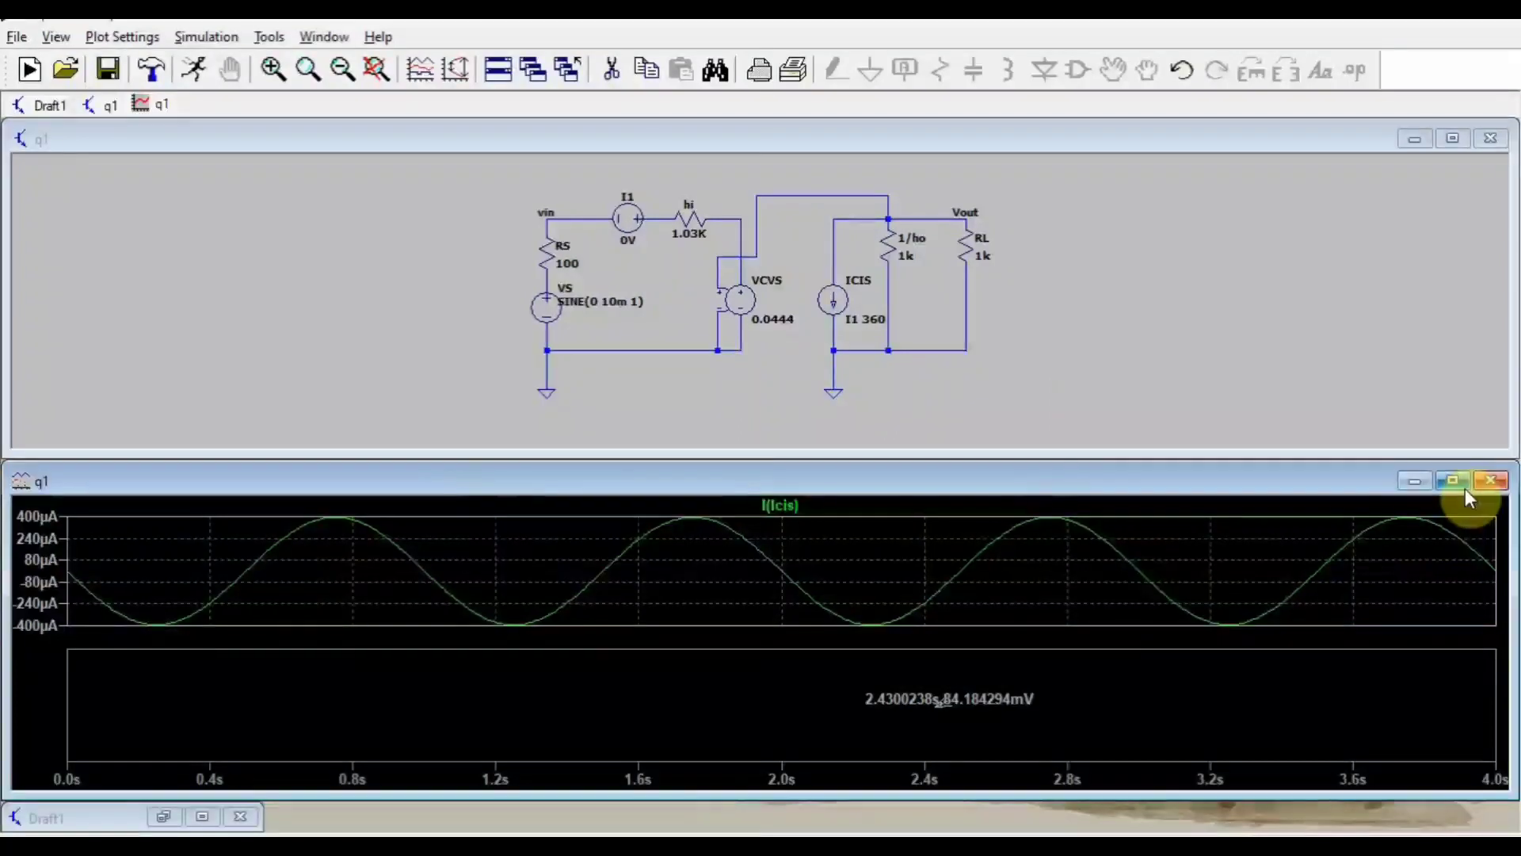
right_click(1304, 691)
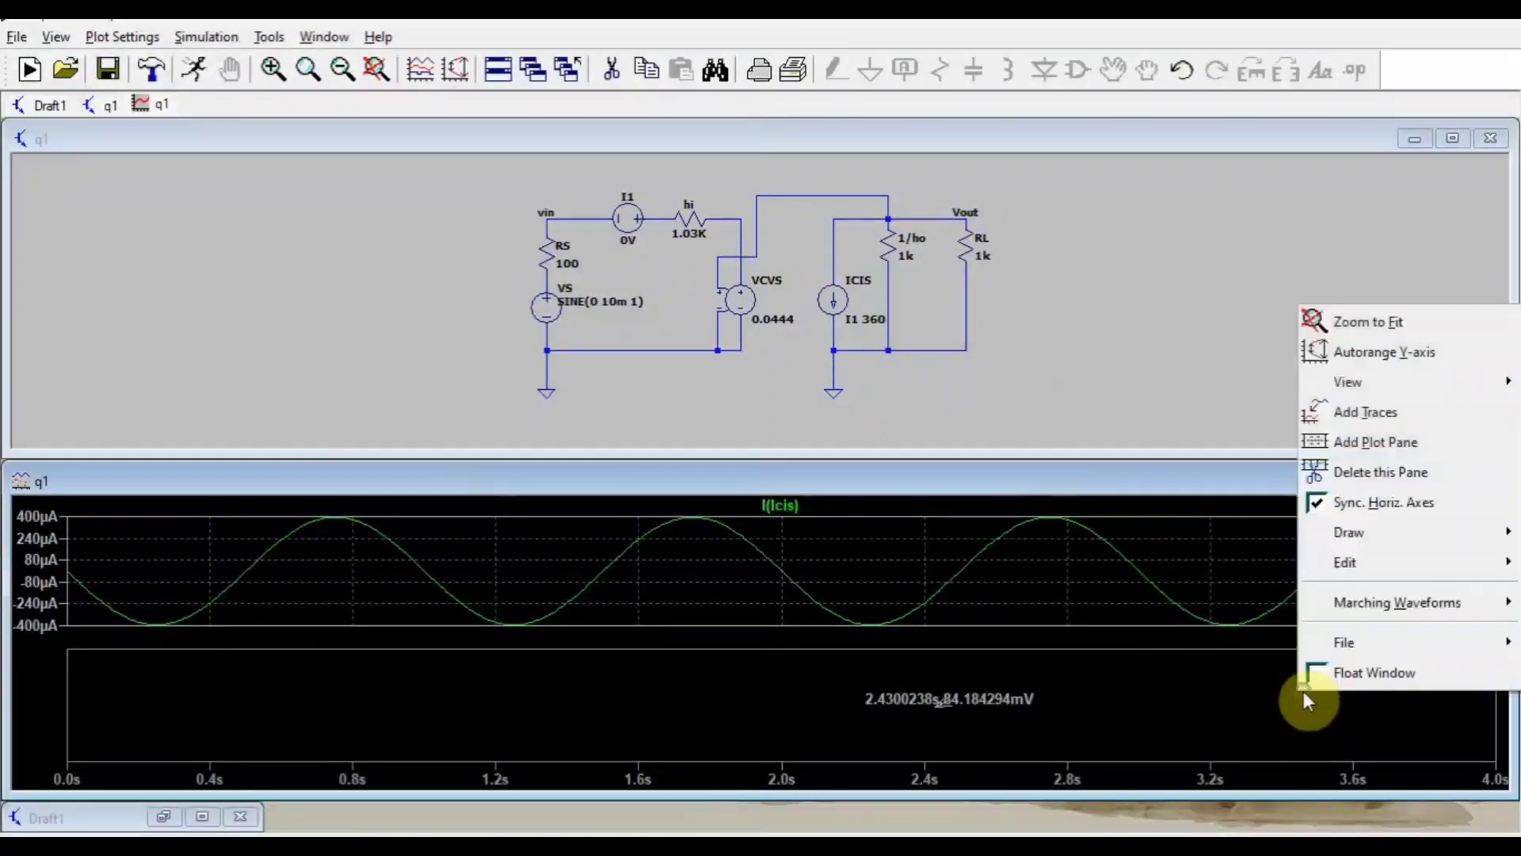
left_click(1320, 471)
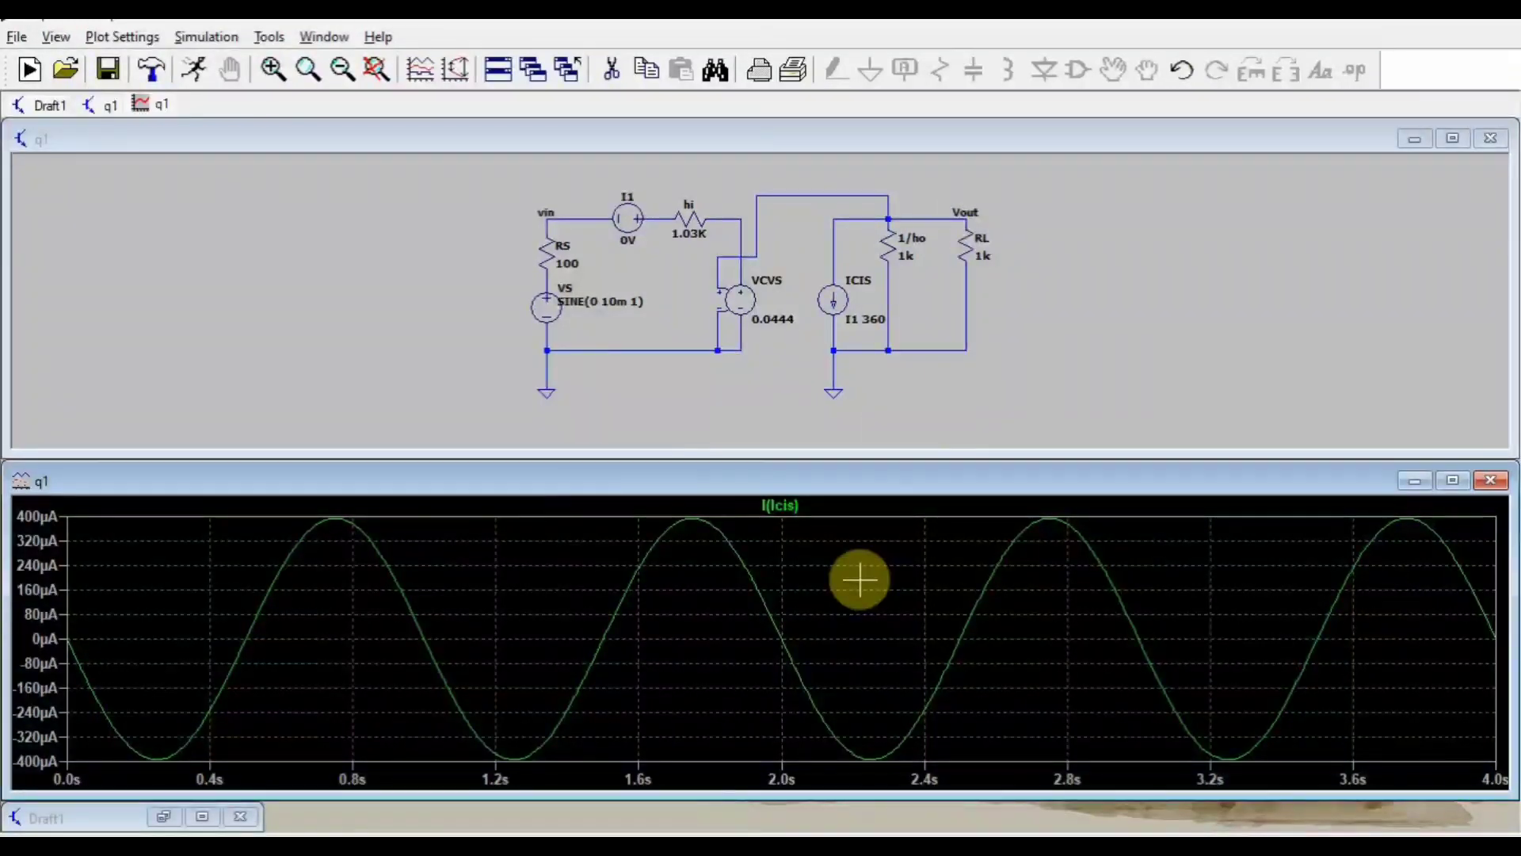
Plot the Vout and vin node voltages in the same pane as the ICIS current
left_click(966, 218)
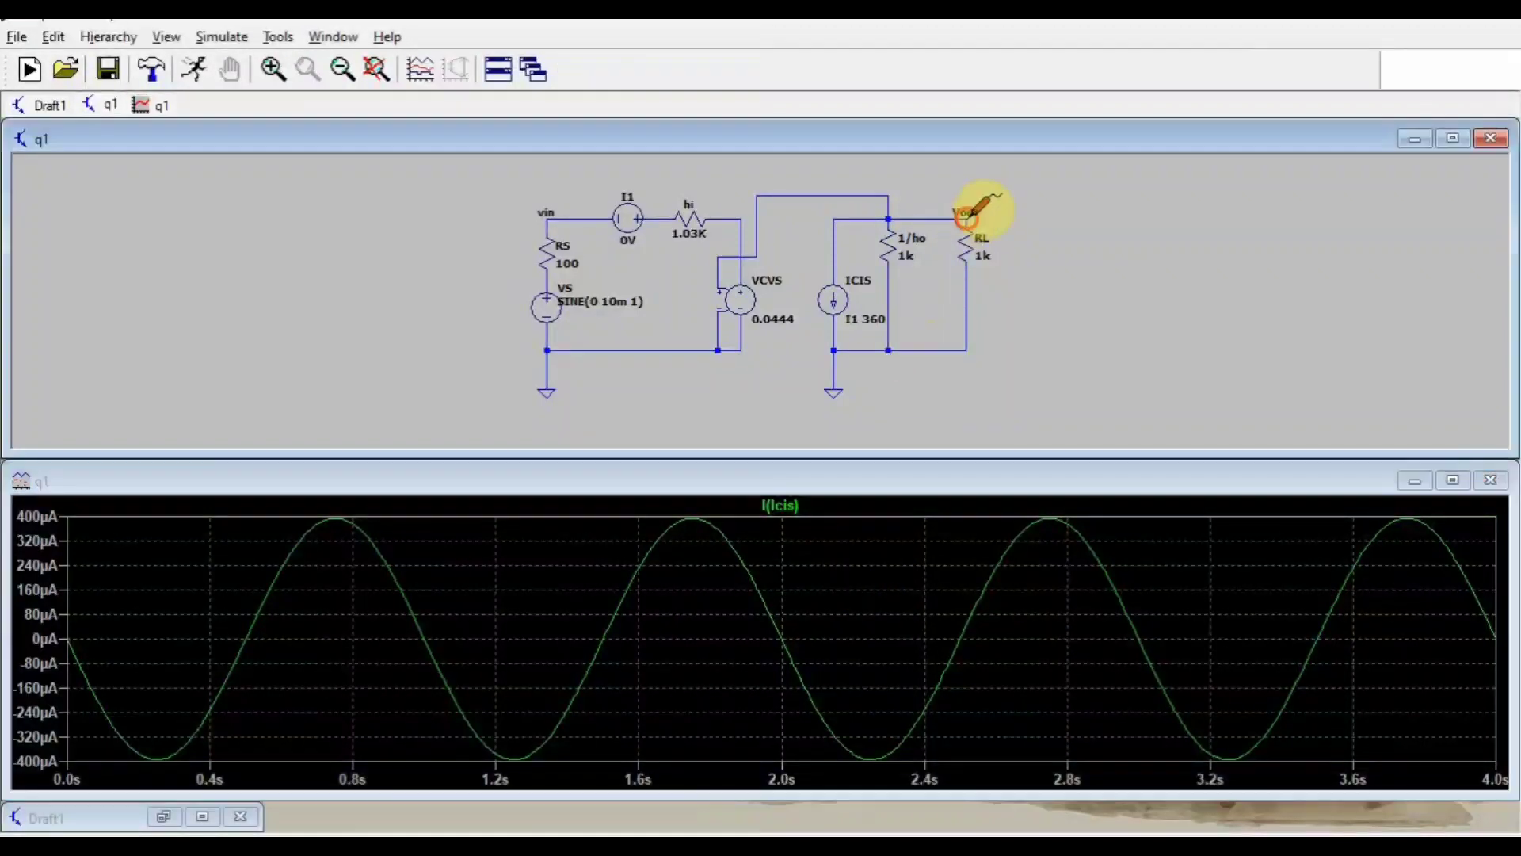
left_click(559, 214)
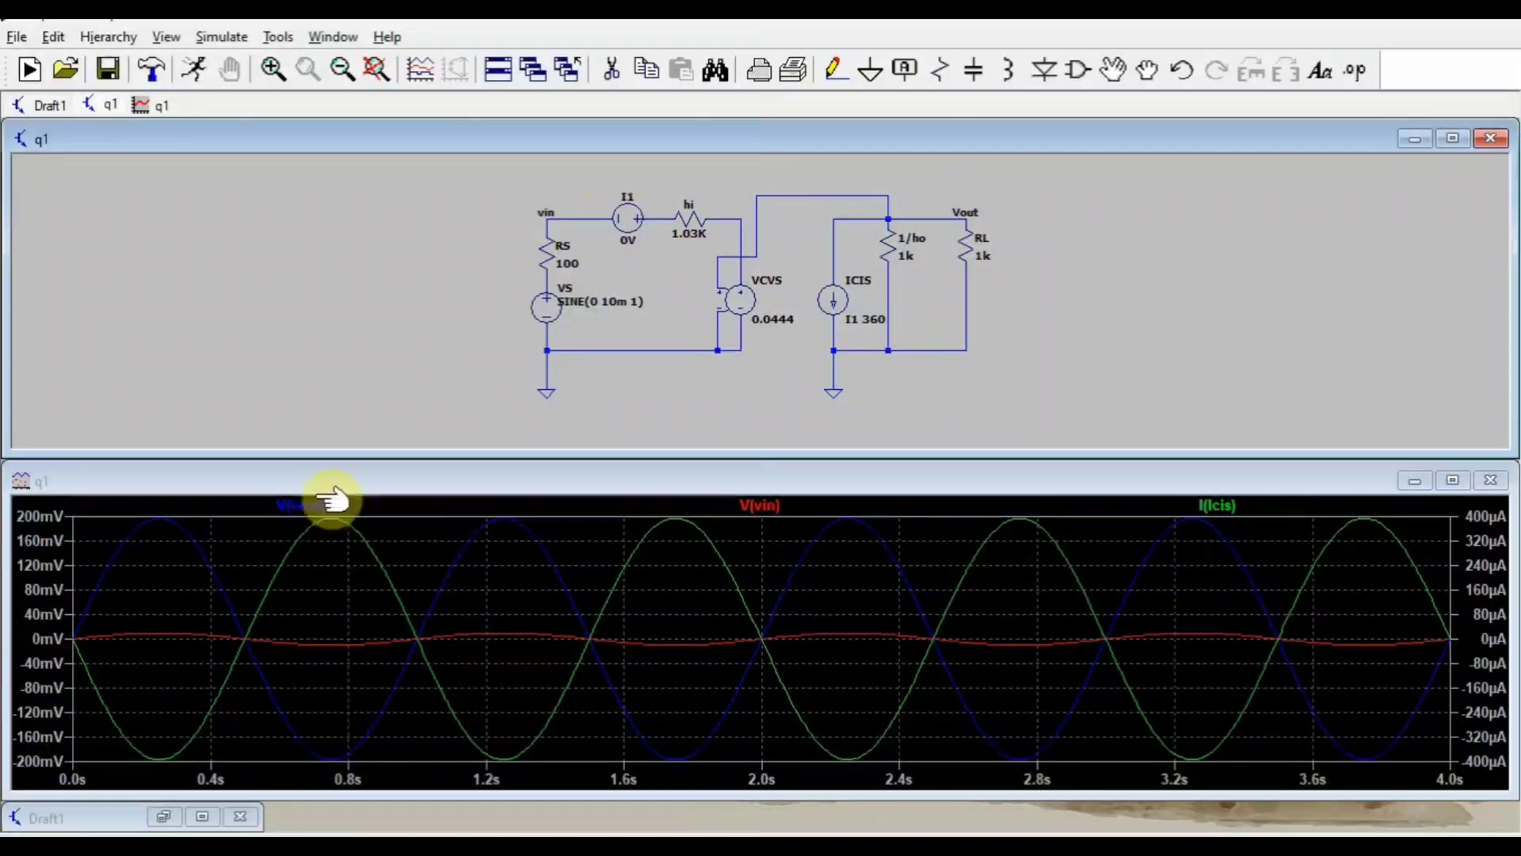
Delete the V(vout), V(vin) and I(Icis) traces from the plot, emptying the pane
right_click(313, 507)
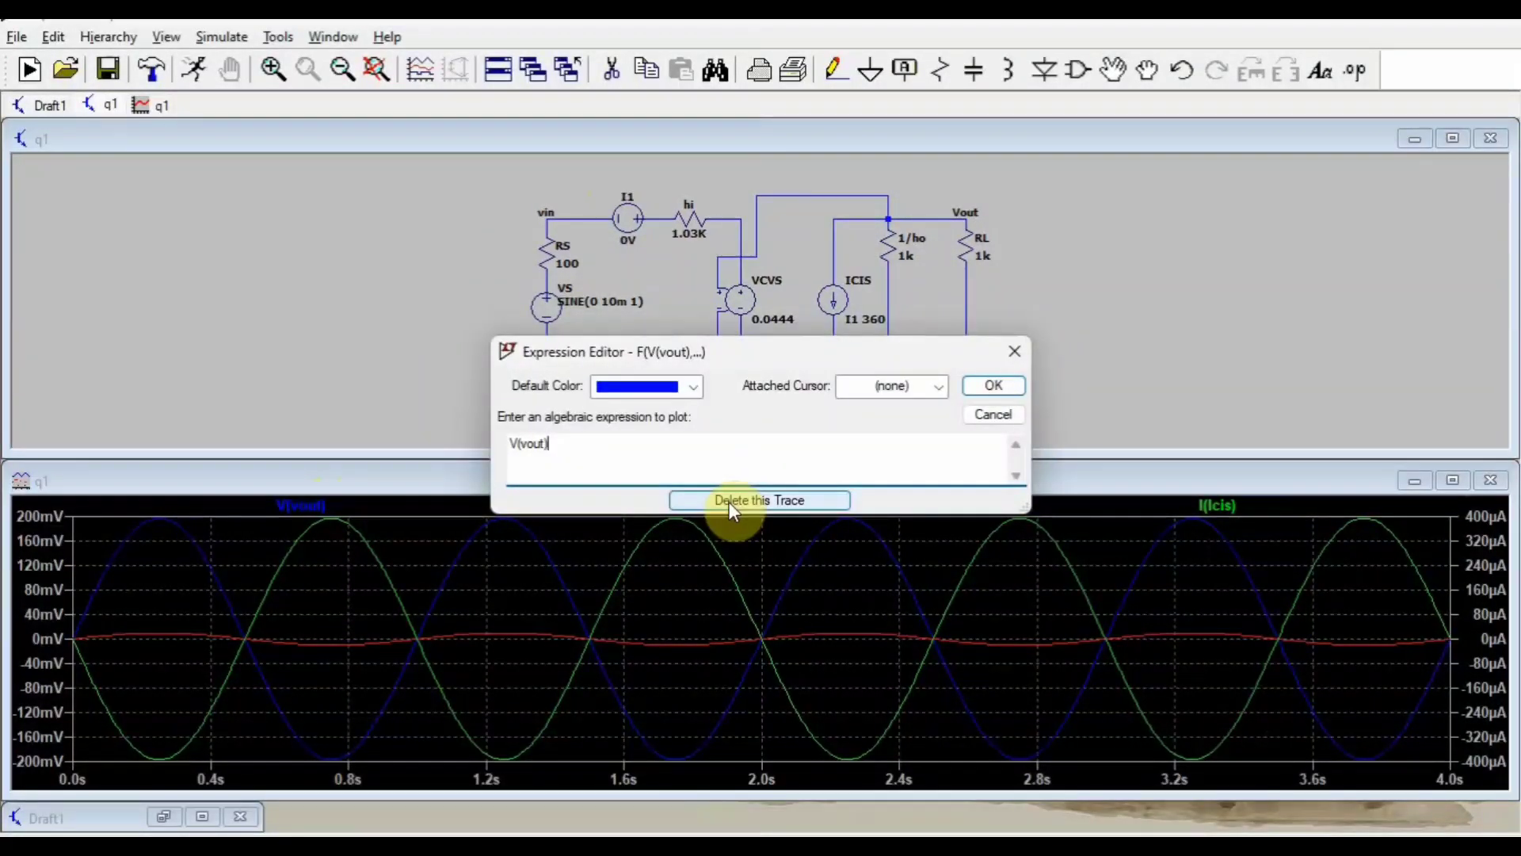
left_click(780, 496)
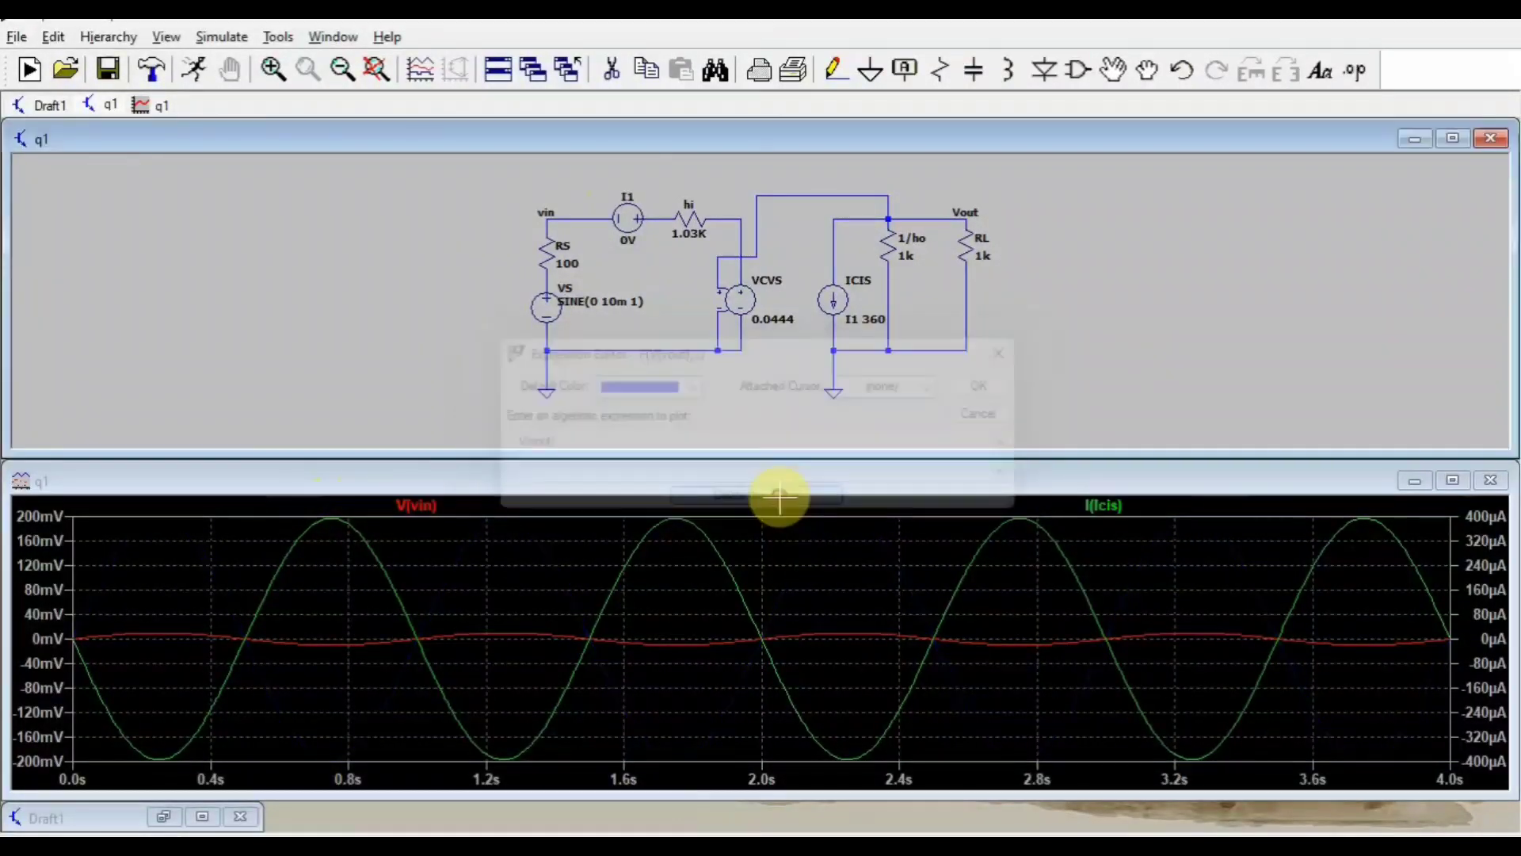
right_click(417, 505)
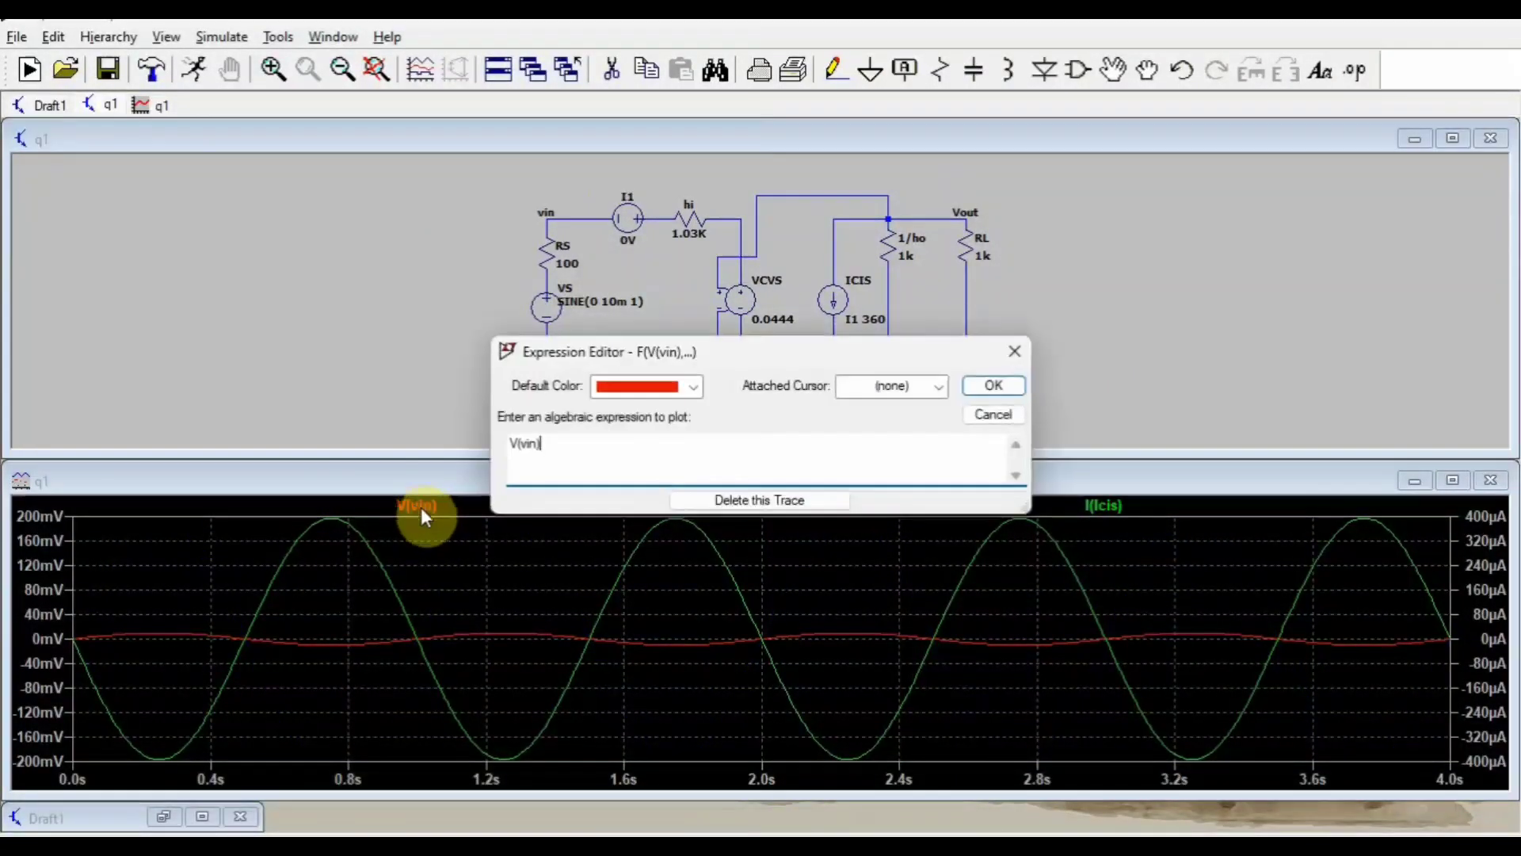
left_click(691, 502)
right_click(788, 511)
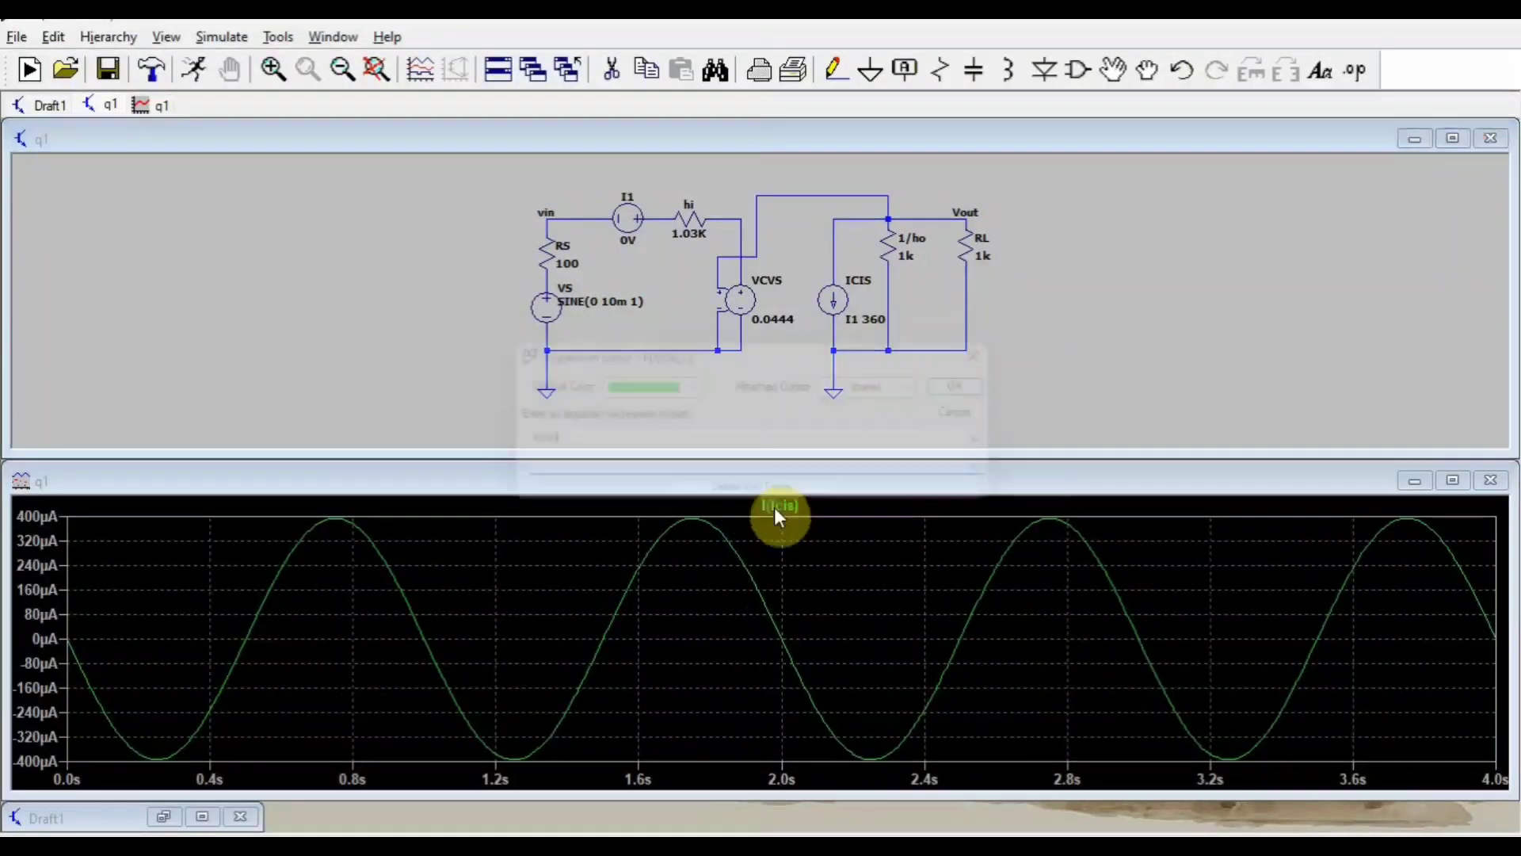
left_click(819, 507)
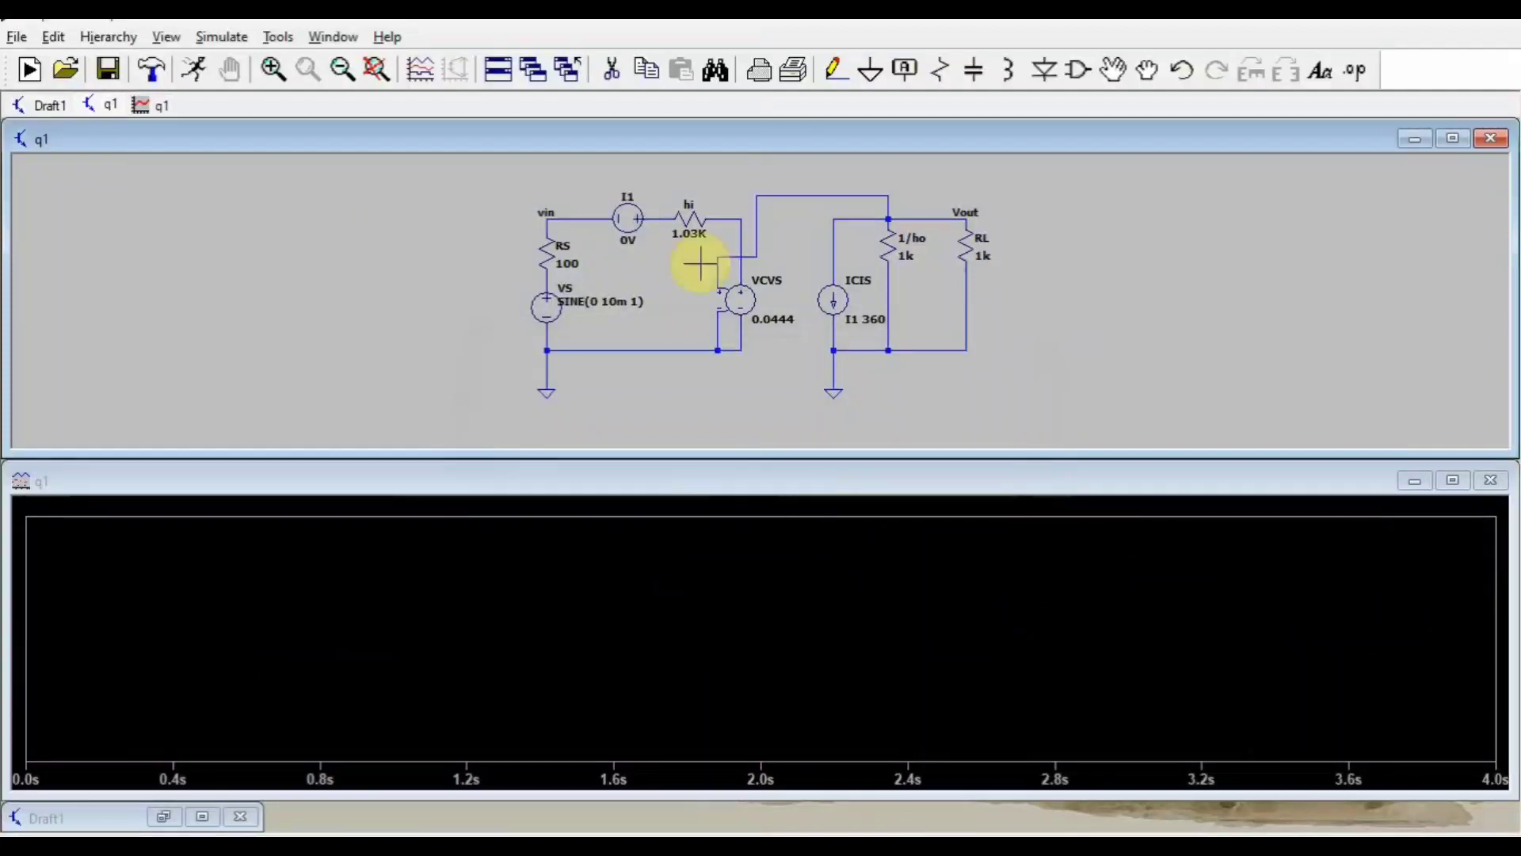
Add a trace to the empty waveform pane that plots the expression V(vout)+2*V(vin)
left_click(755, 546)
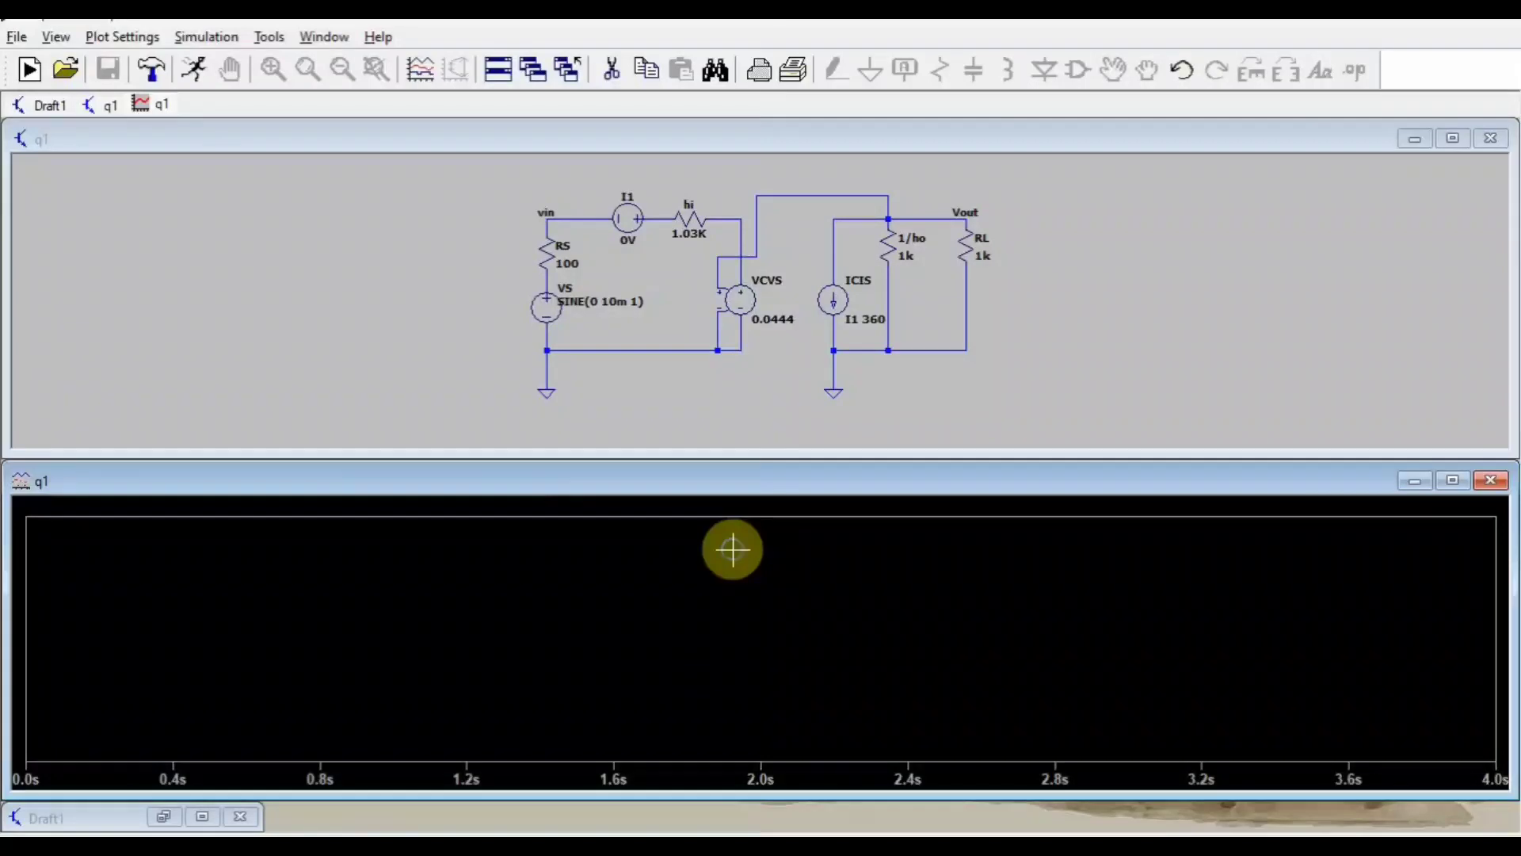
right_click(733, 549)
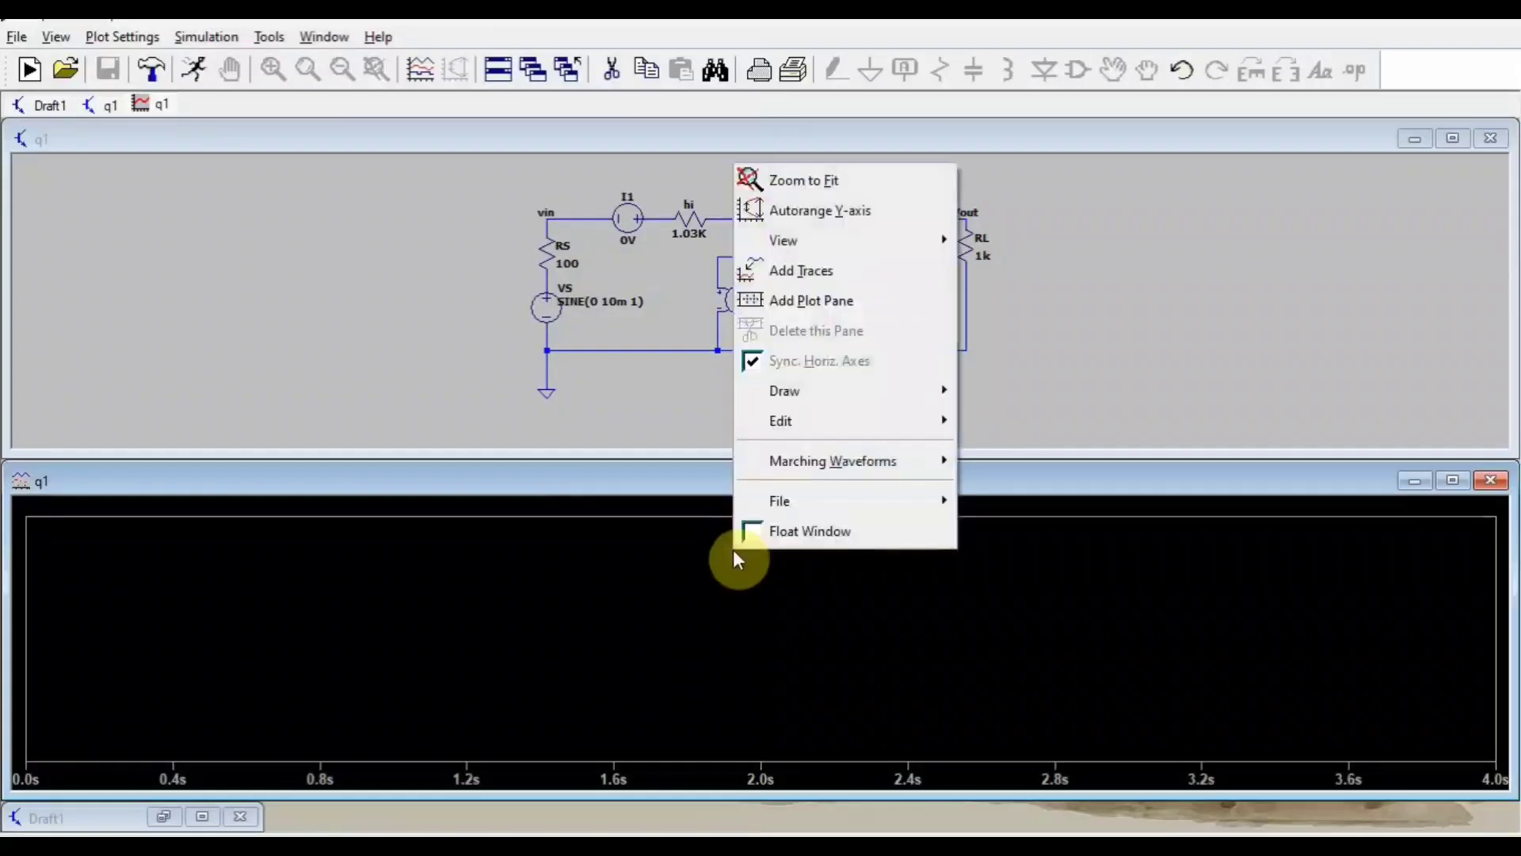
left_click(816, 274)
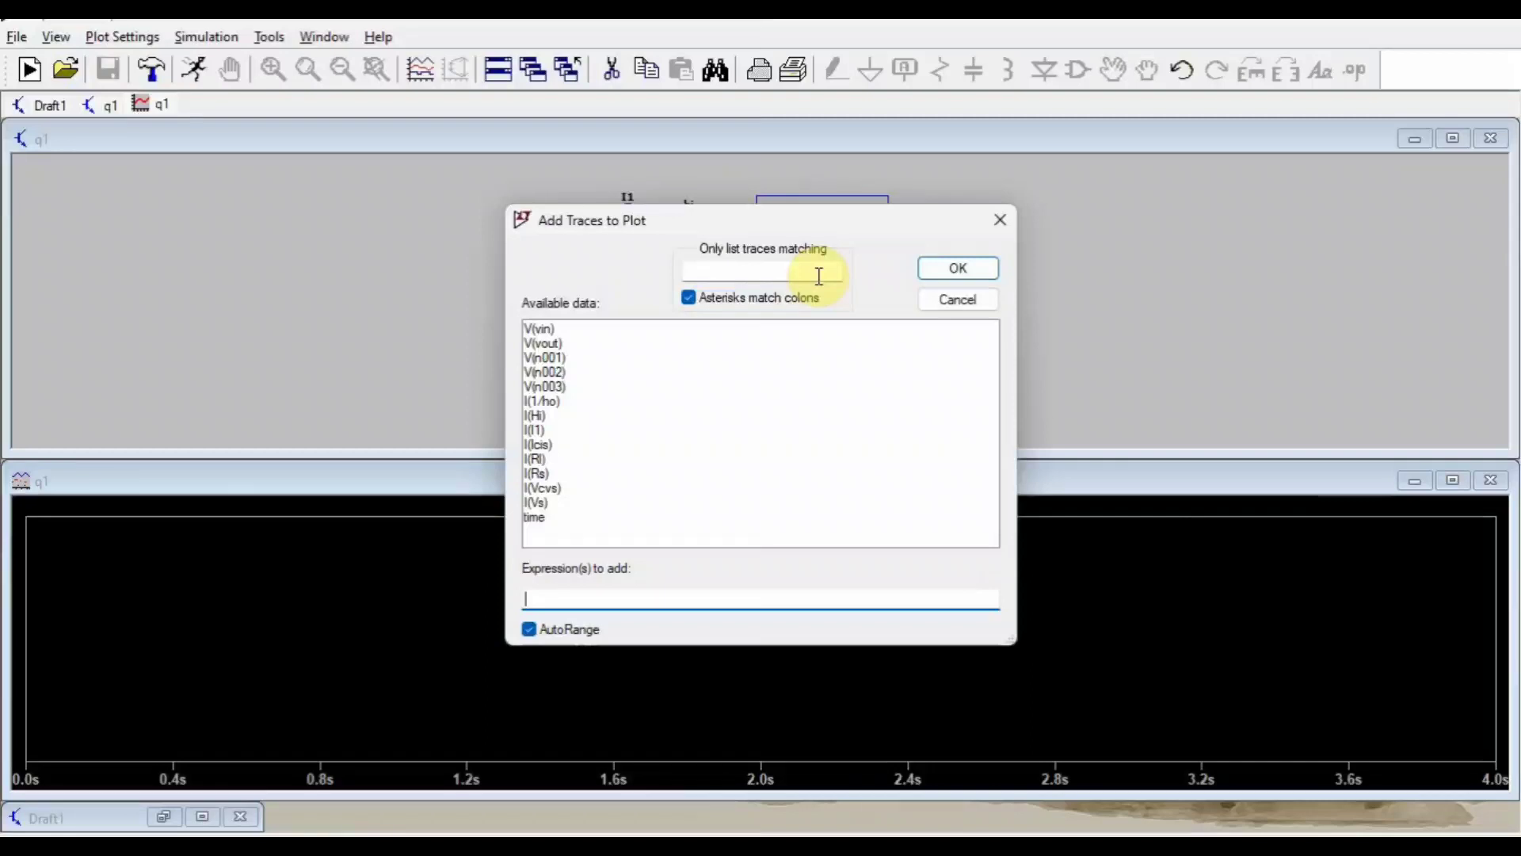
left_click(560, 344)
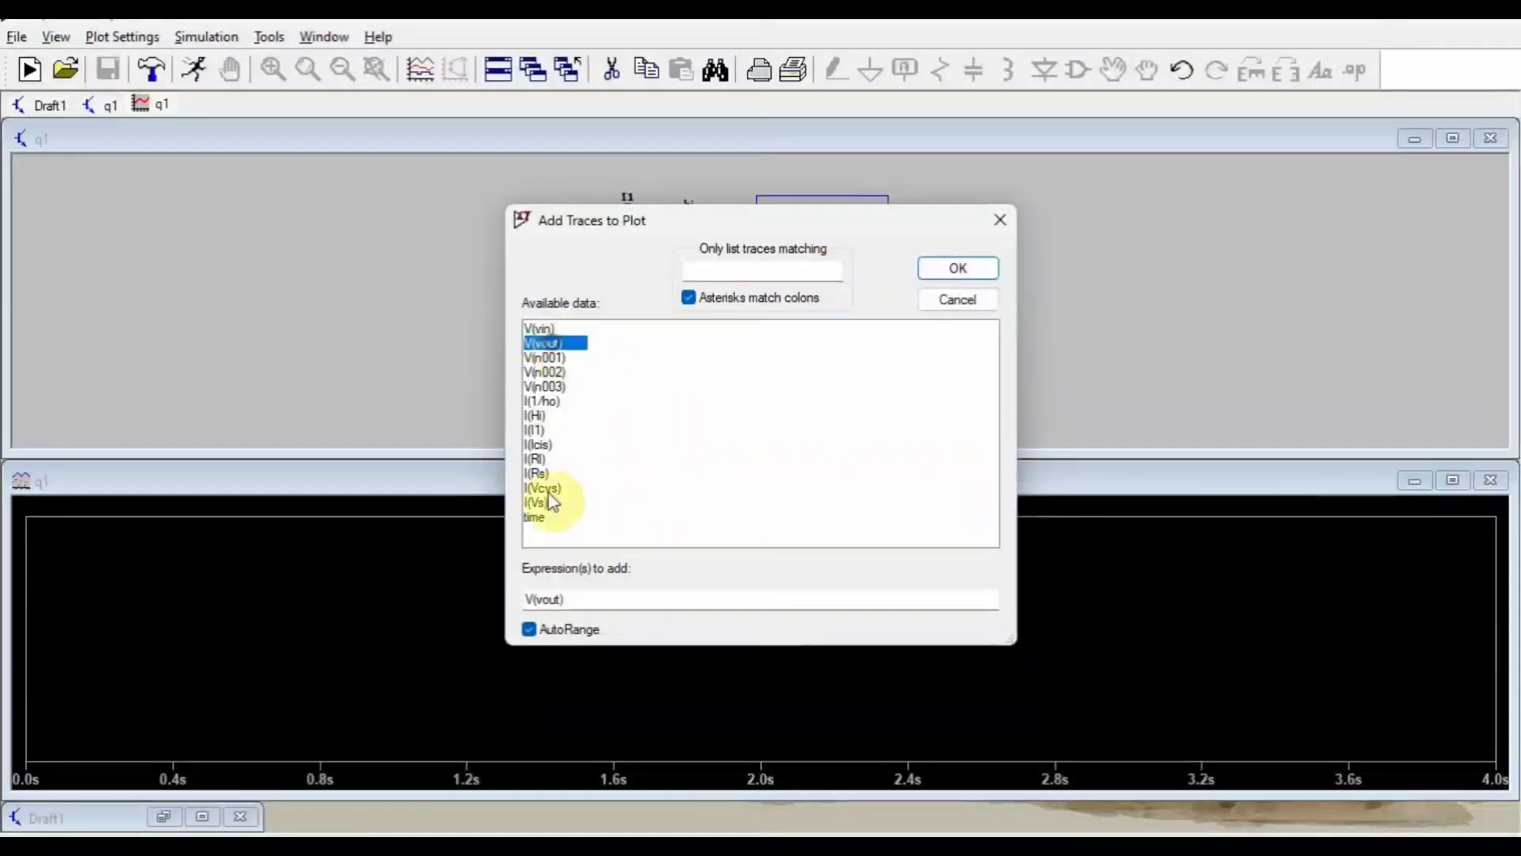
left_click(577, 603)
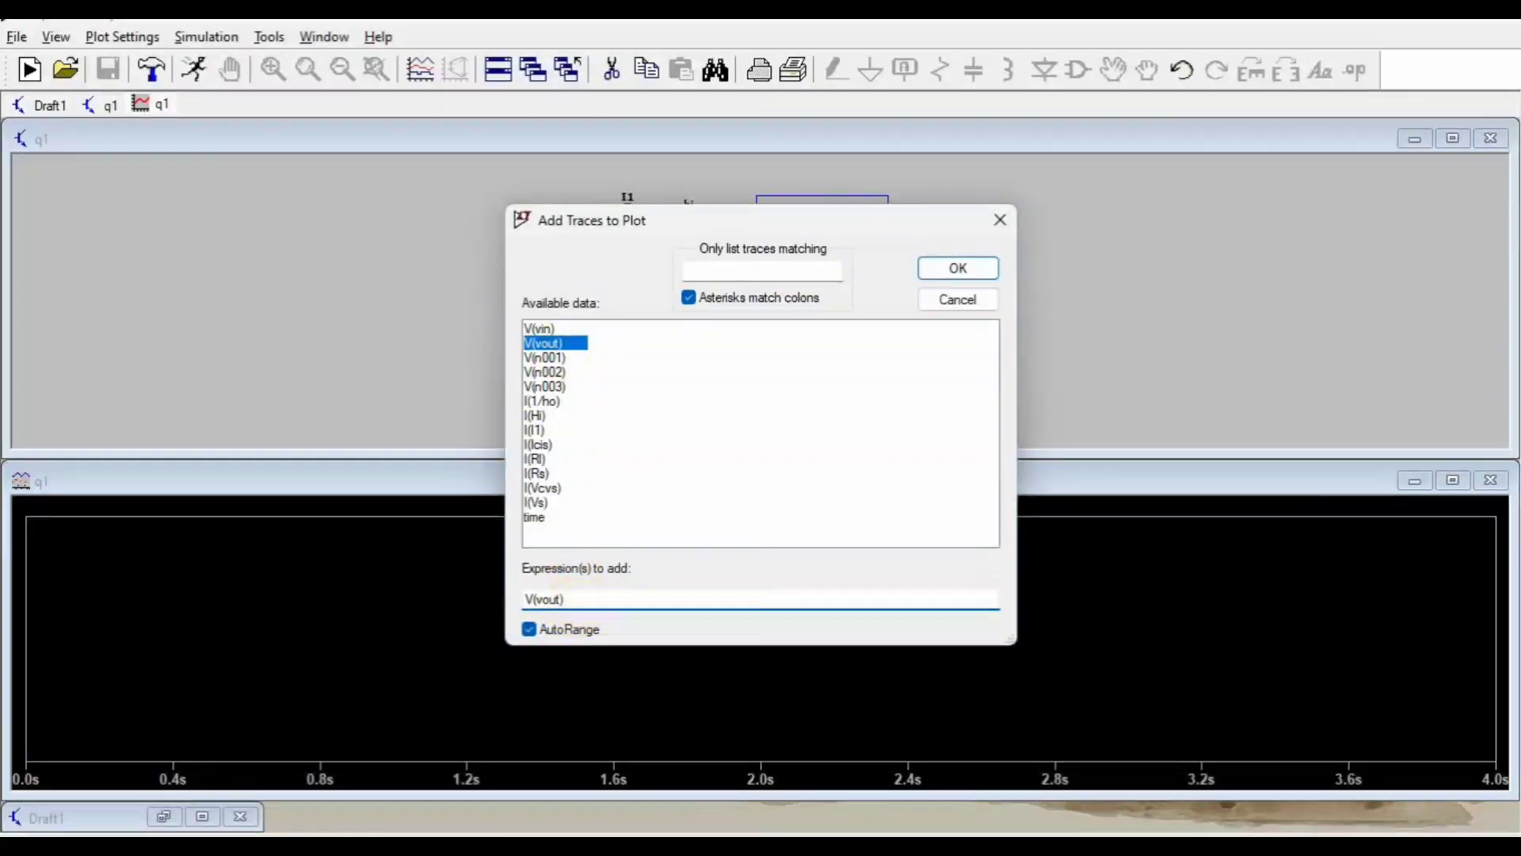
type("+2*v")
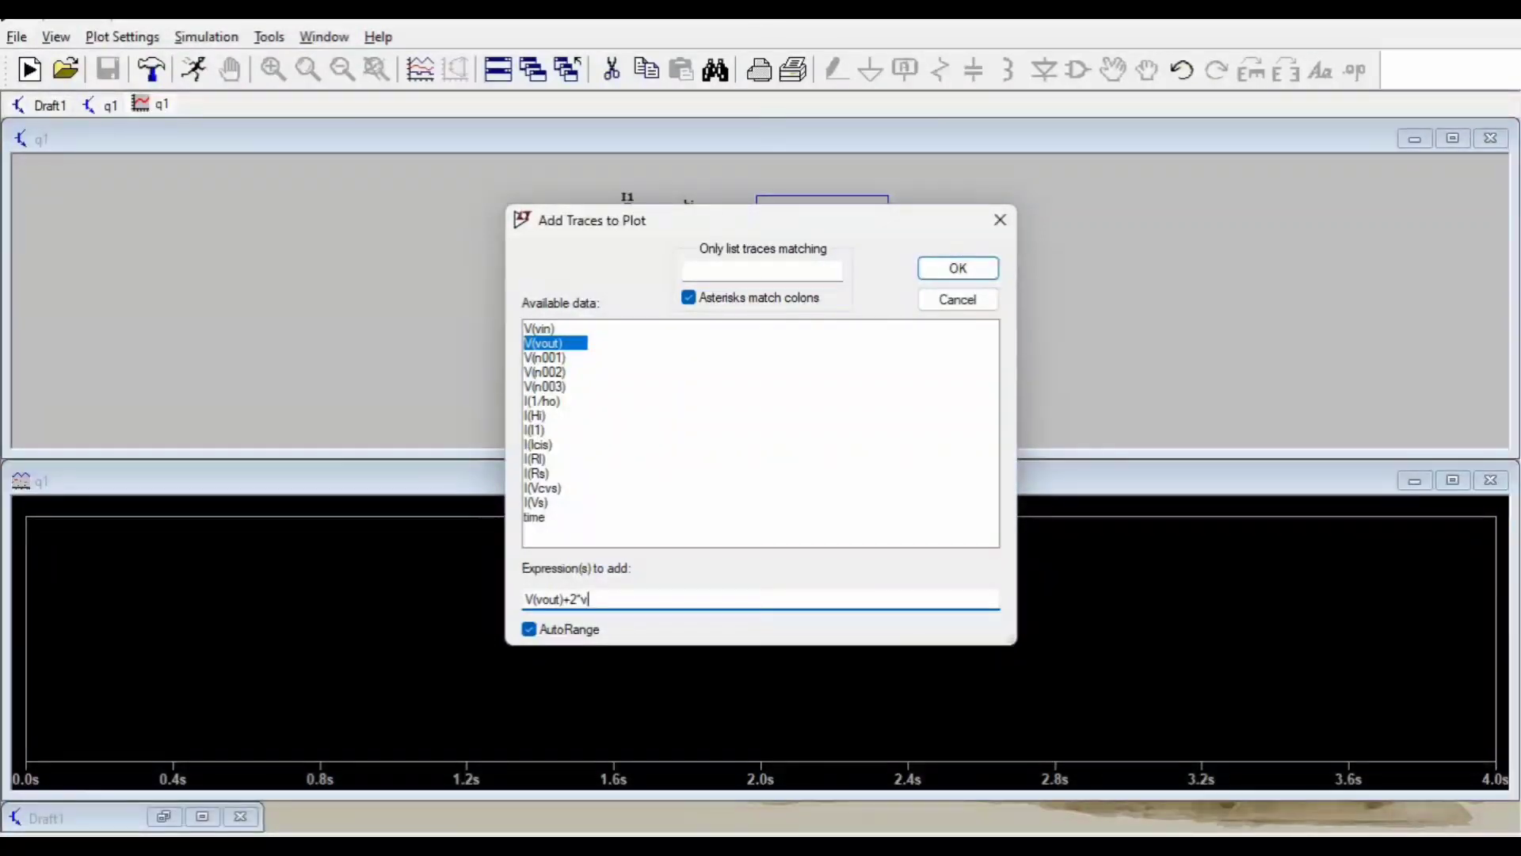
key("BackSpace")
left_click(547, 331)
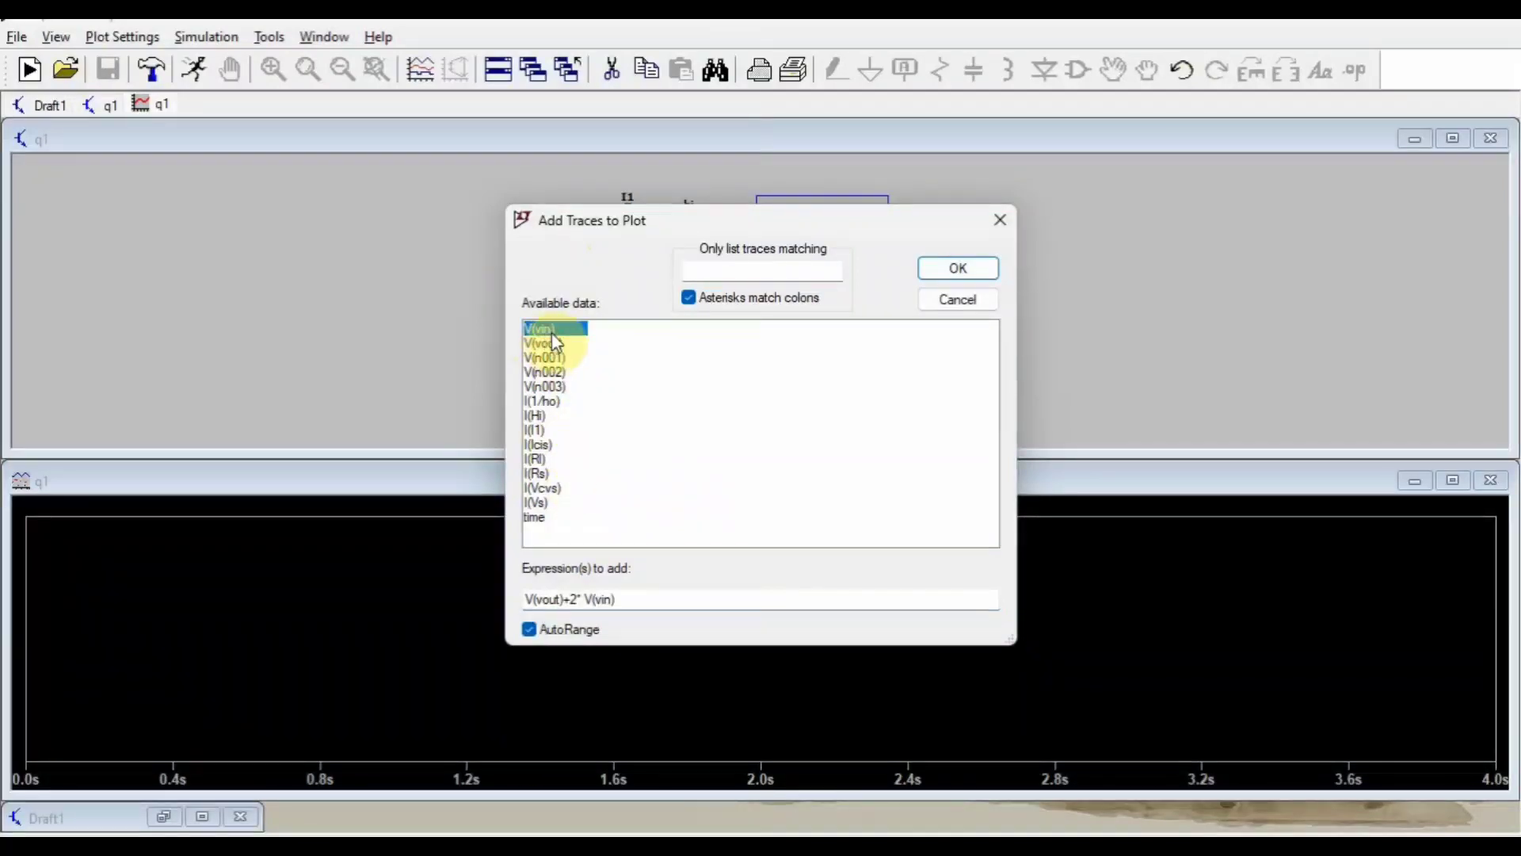
left_click(964, 274)
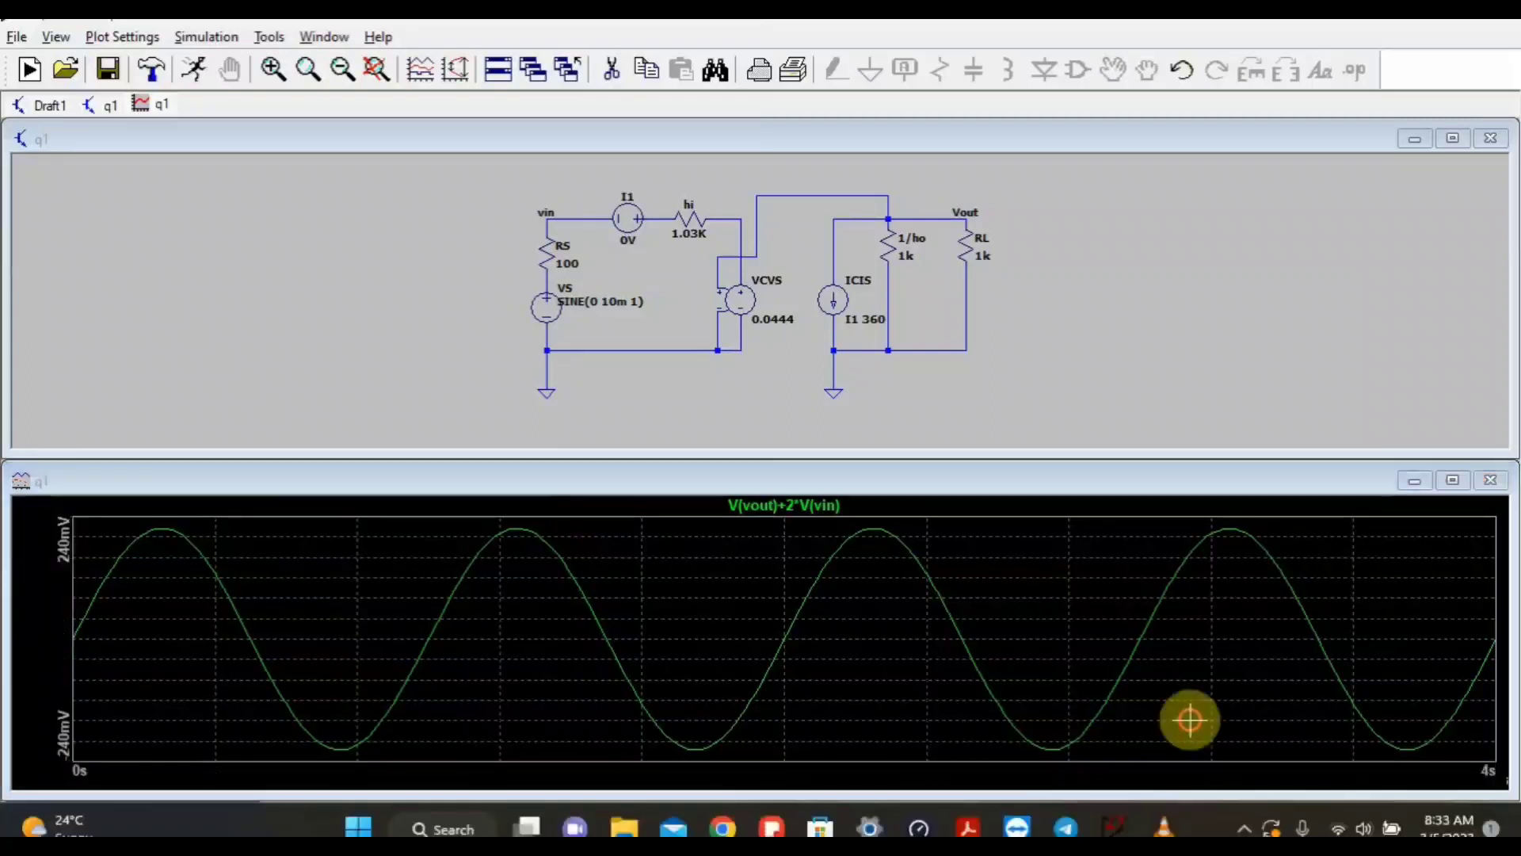
left_click(1189, 719)
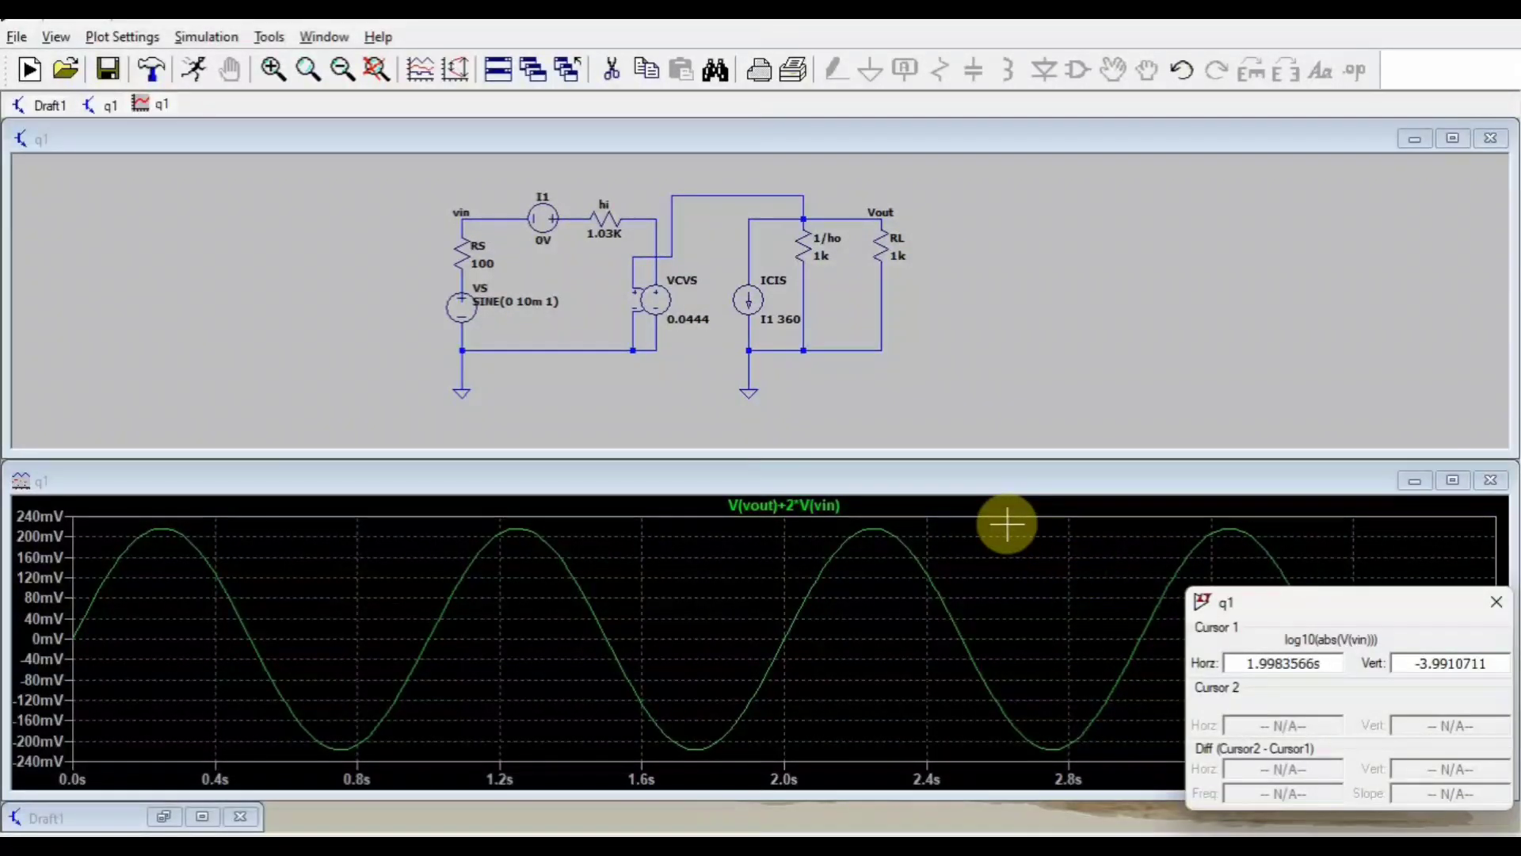
Maximize the waveform window and add a trace plotting the expression 20*log10(abs(V(vout)))
left_click(1452, 480)
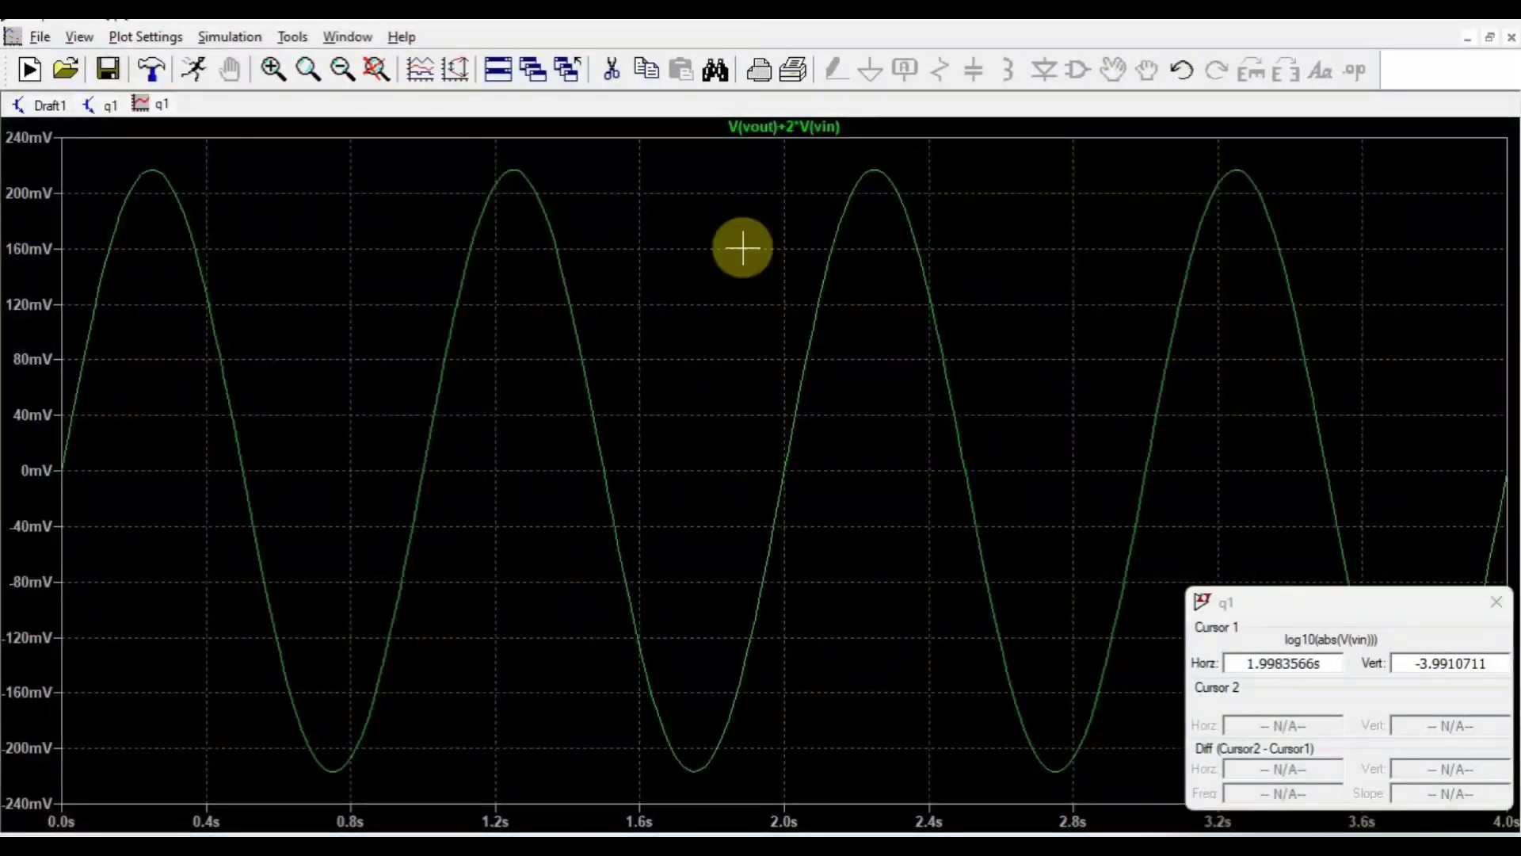
right_click(878, 195)
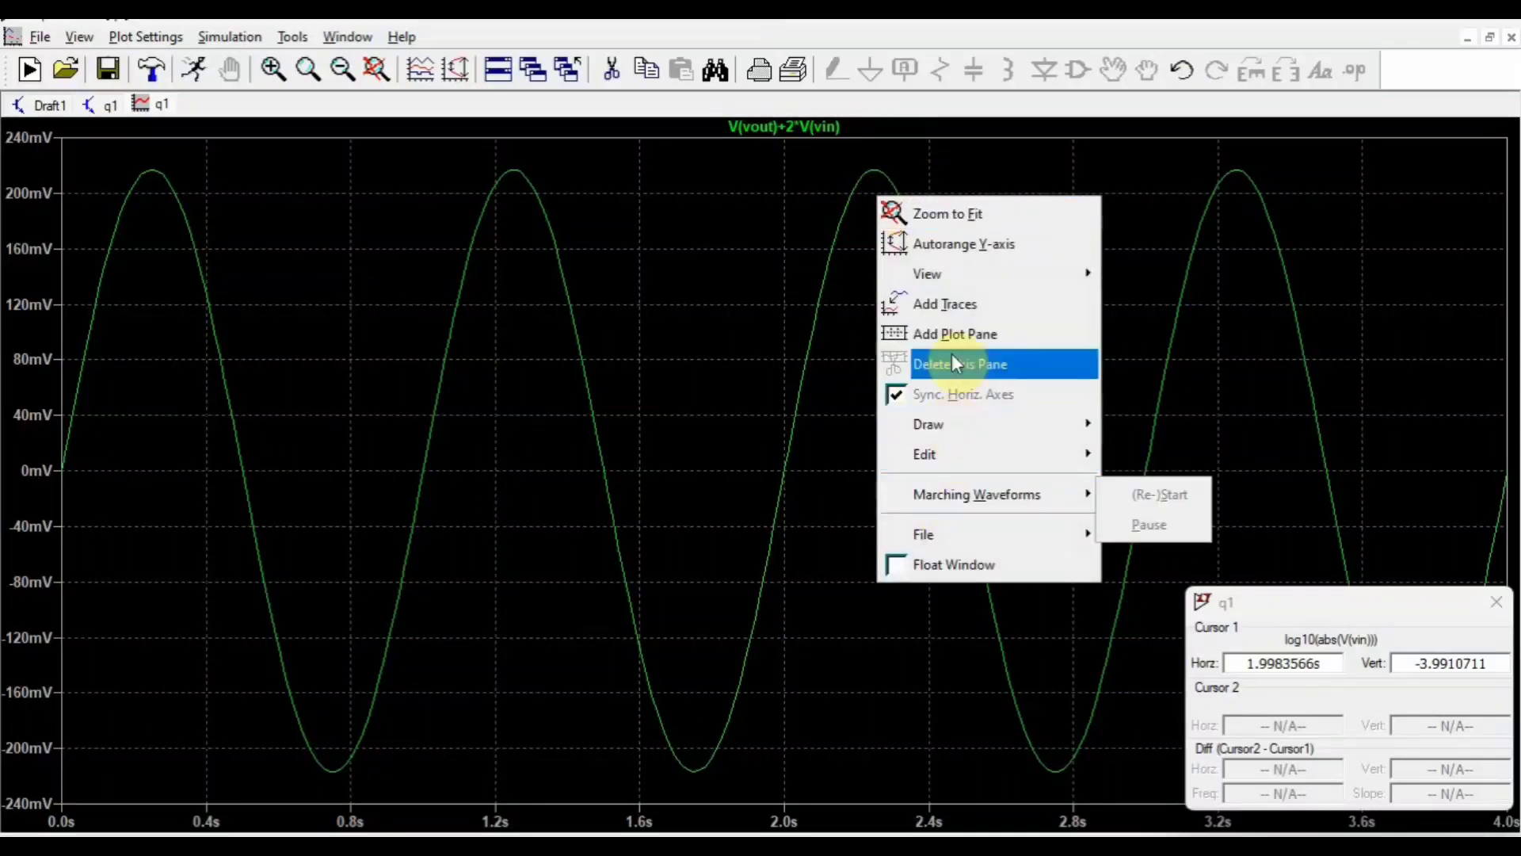
left_click(939, 312)
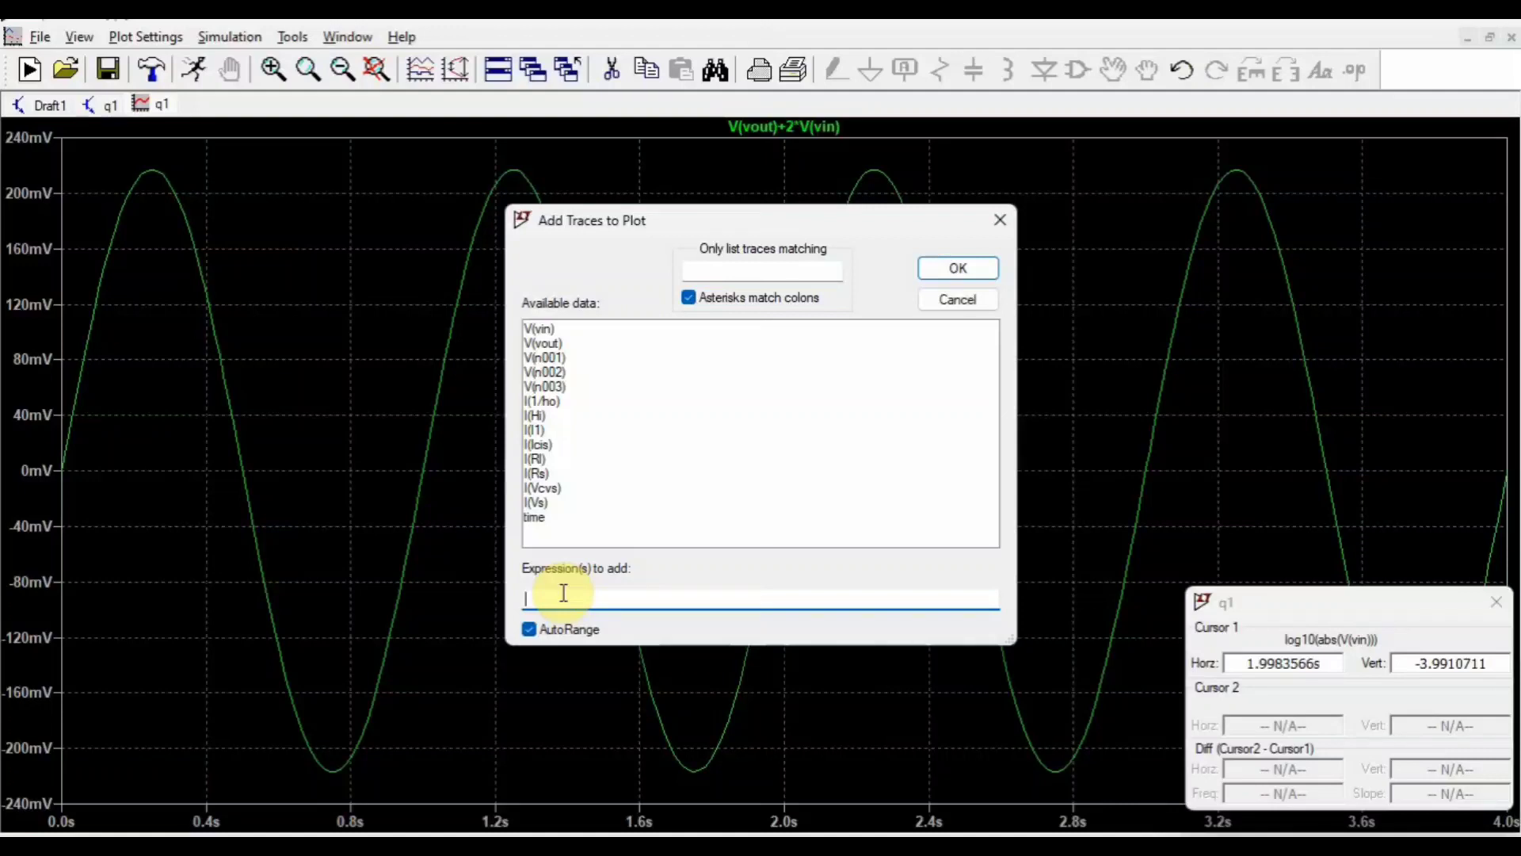
type("2")
type("0")
type("1")
type("log")
type("10")
type("(")
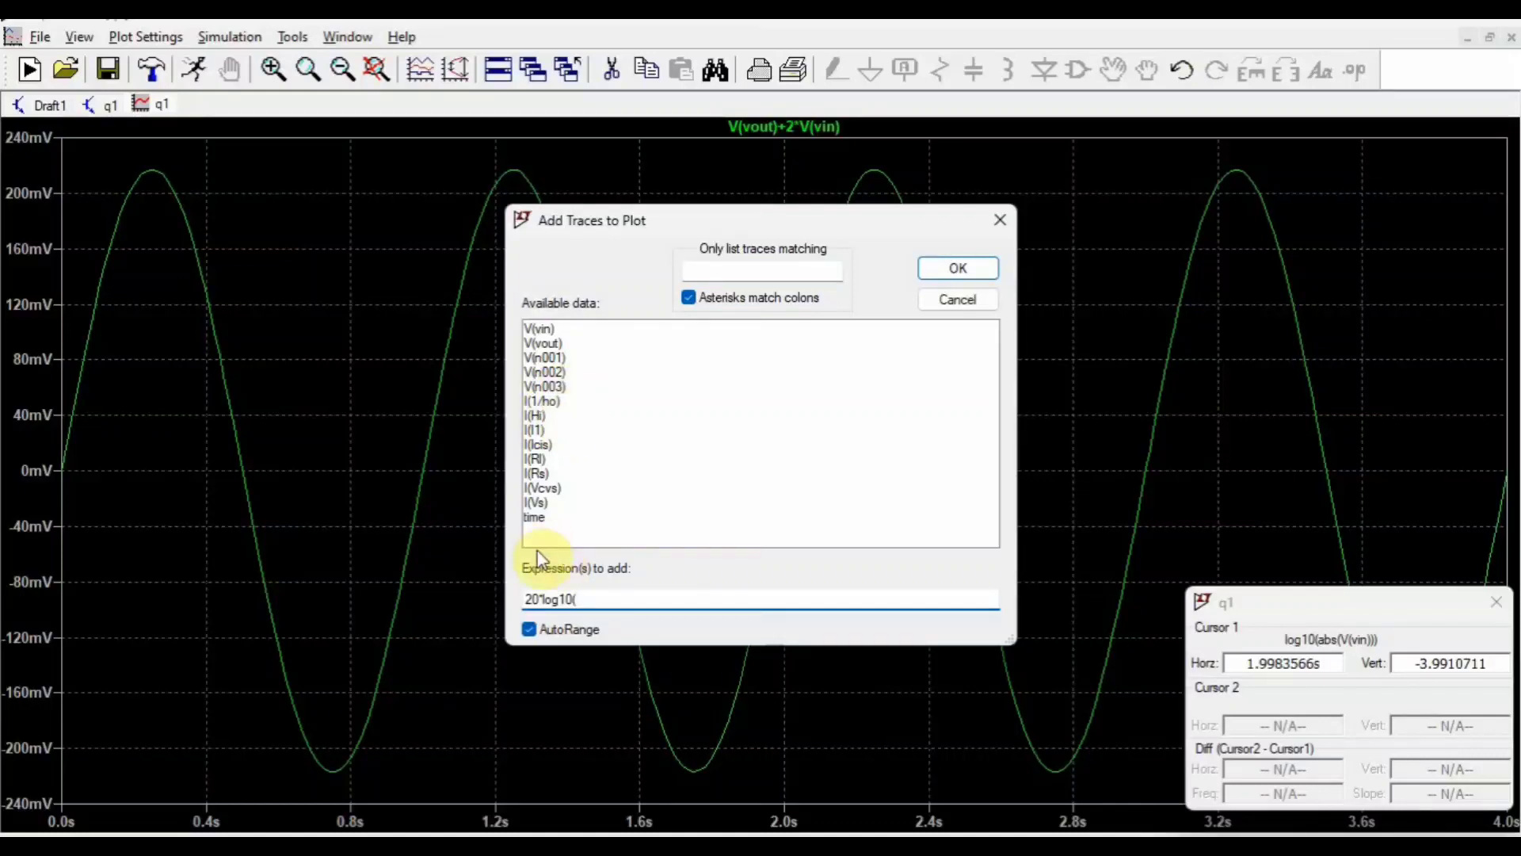
type("abs(")
left_click(546, 343)
left_click(673, 604)
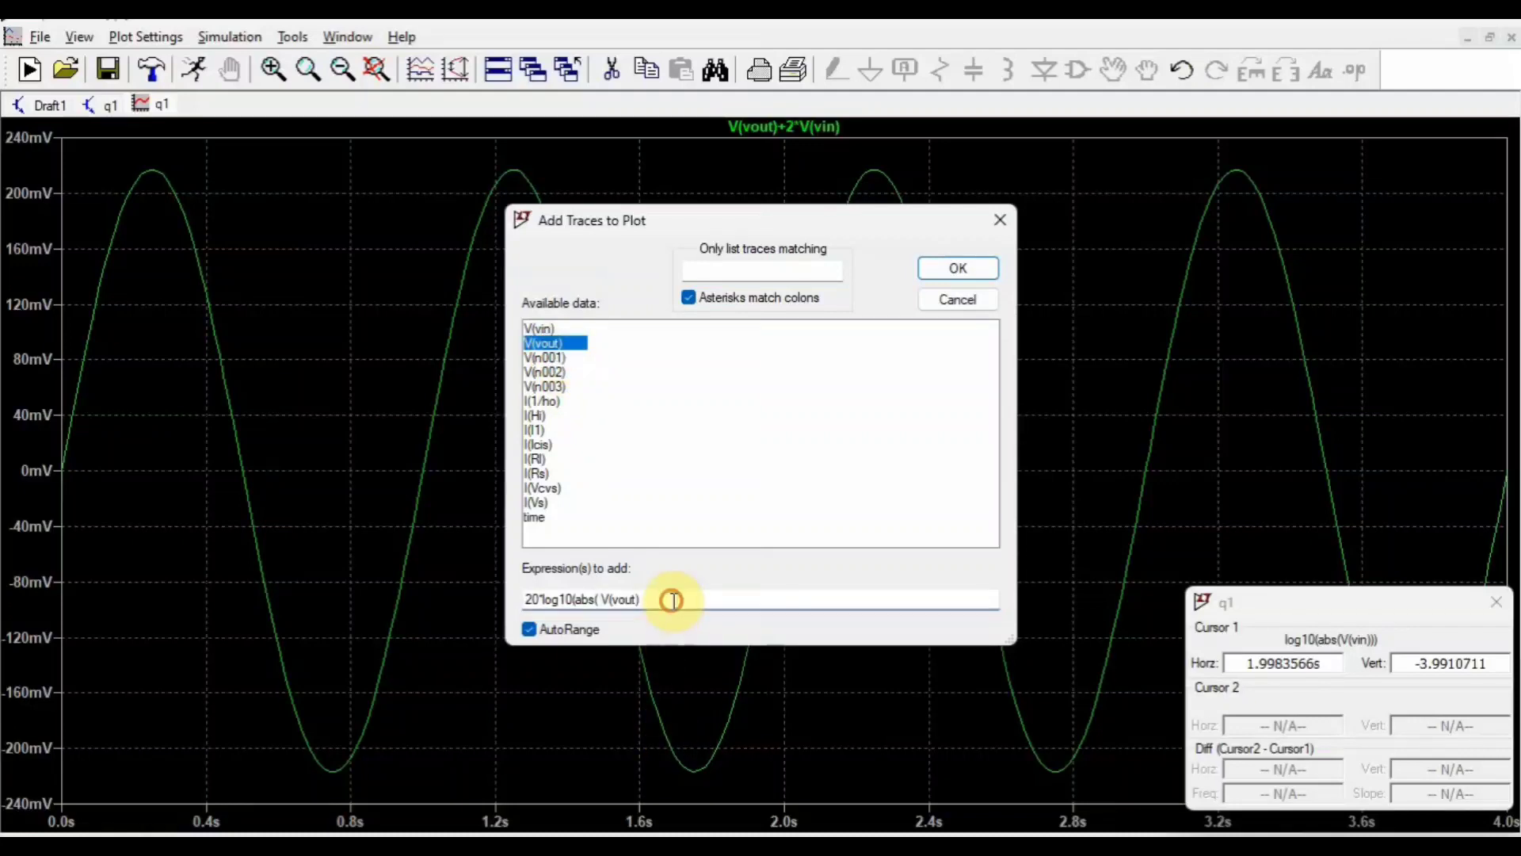
type("))")
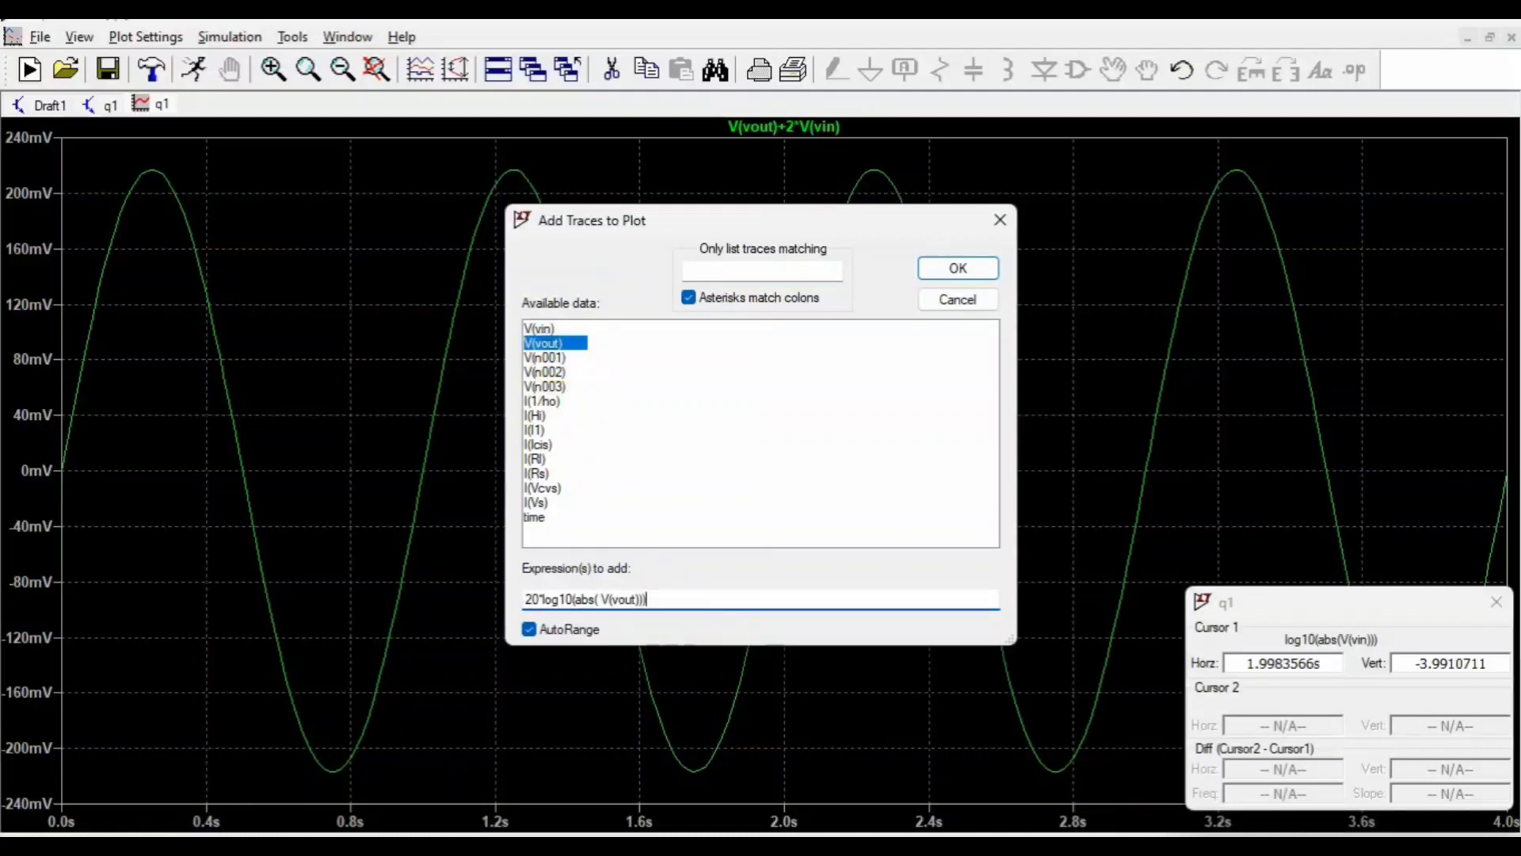
left_click(971, 274)
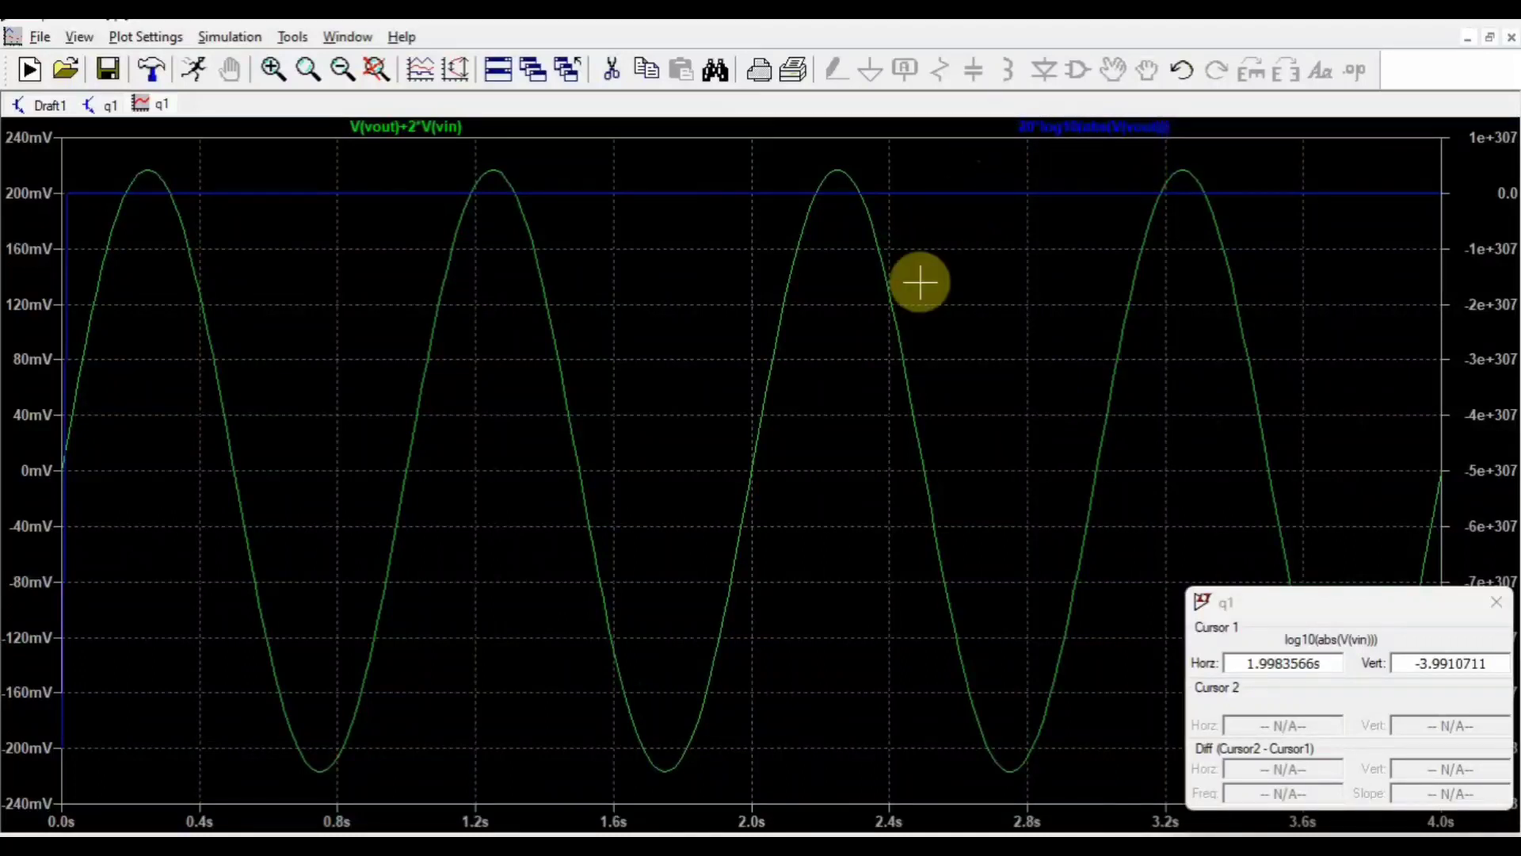
Close the cursor readout and set the waveform data trace width to 4 in the Control Panel
left_click(1498, 610)
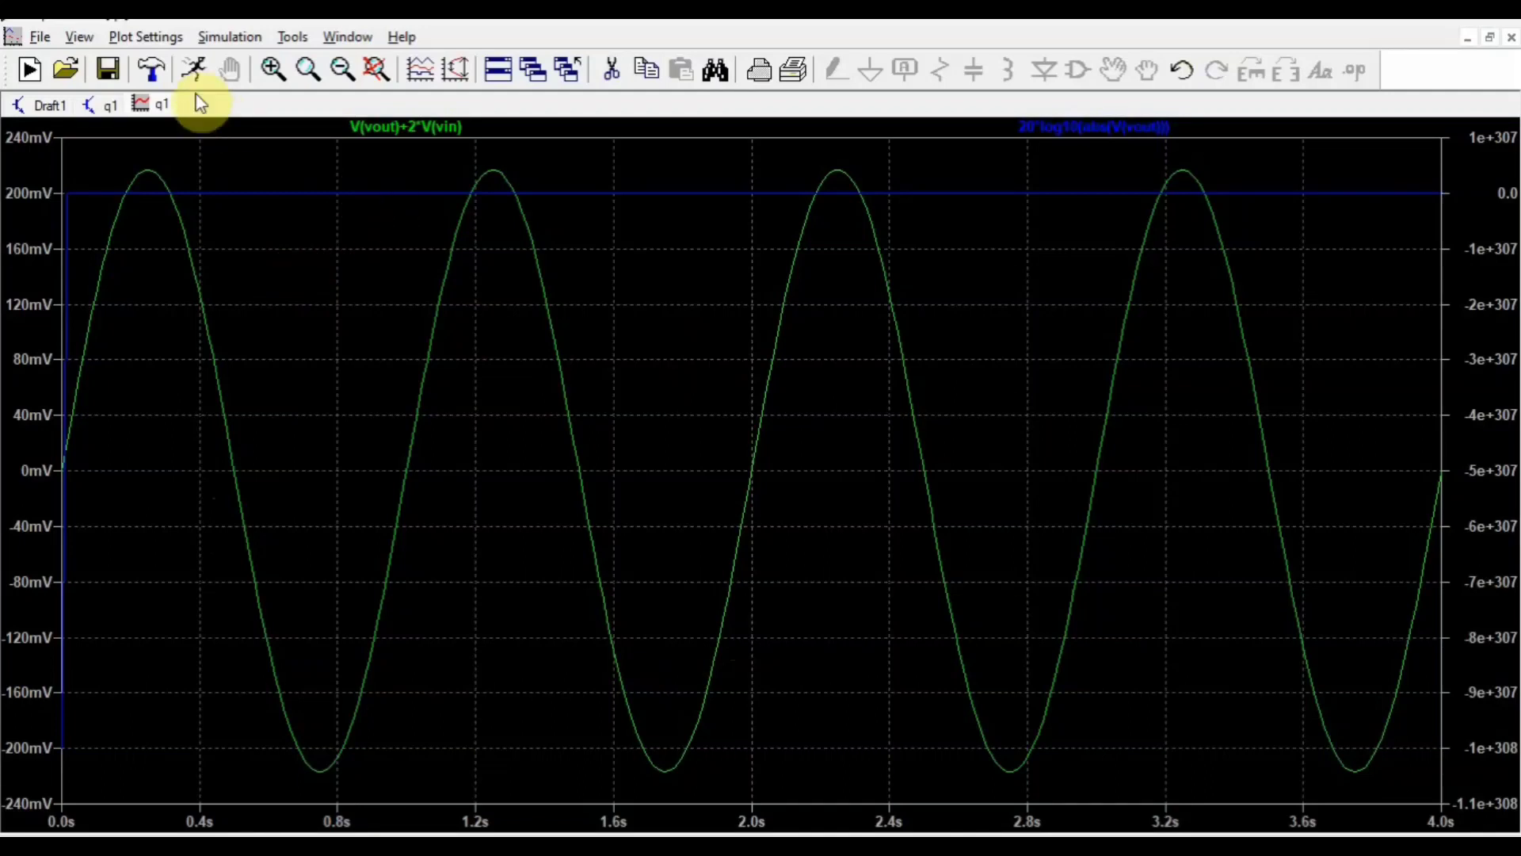
left_click(173, 38)
mouse_move(206, 35)
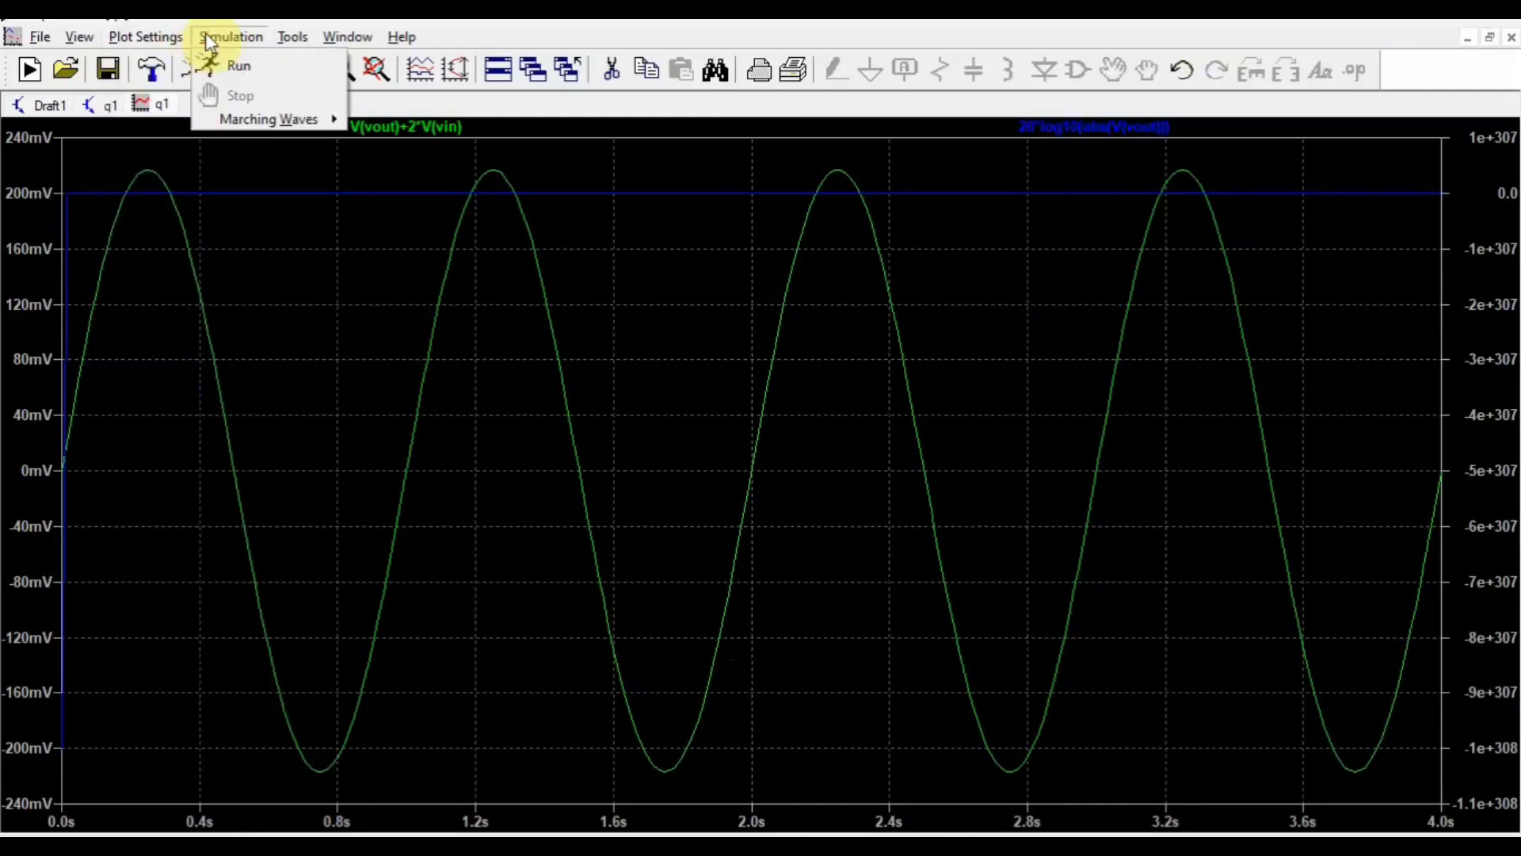
mouse_move(158, 40)
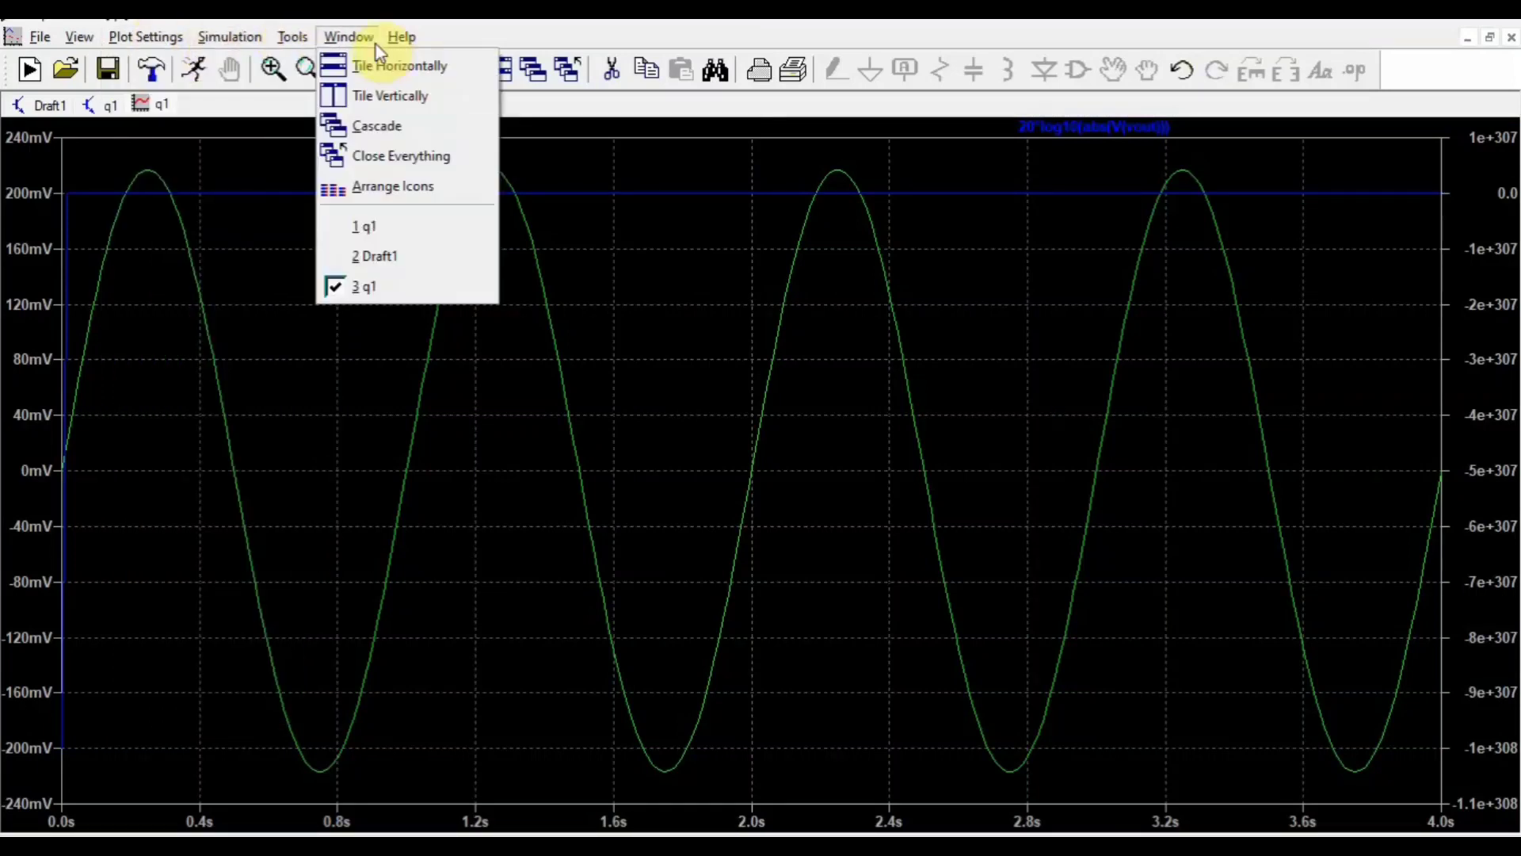
mouse_move(299, 43)
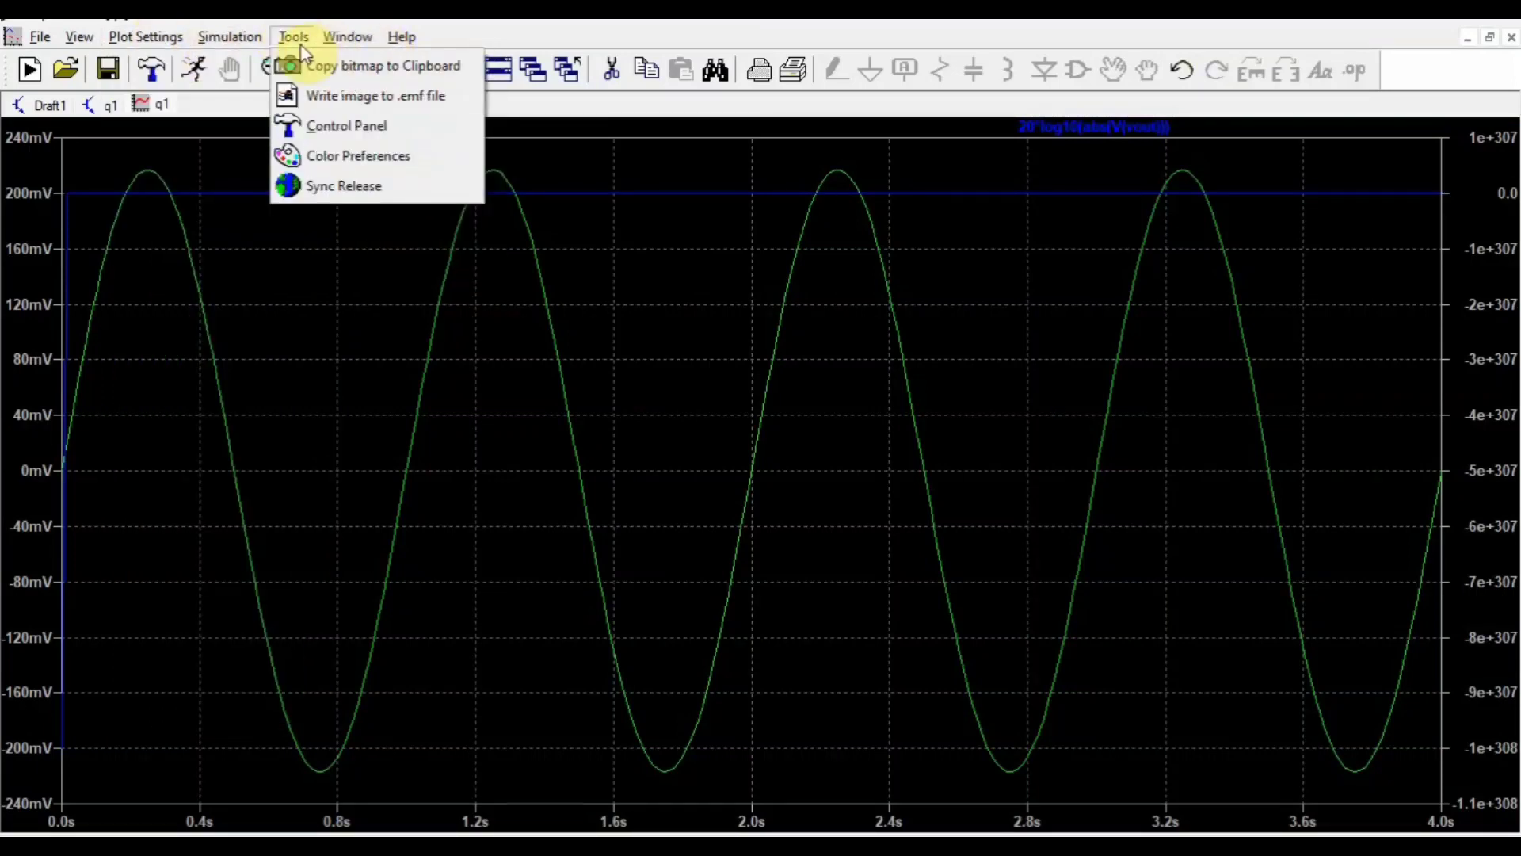
left_click(347, 141)
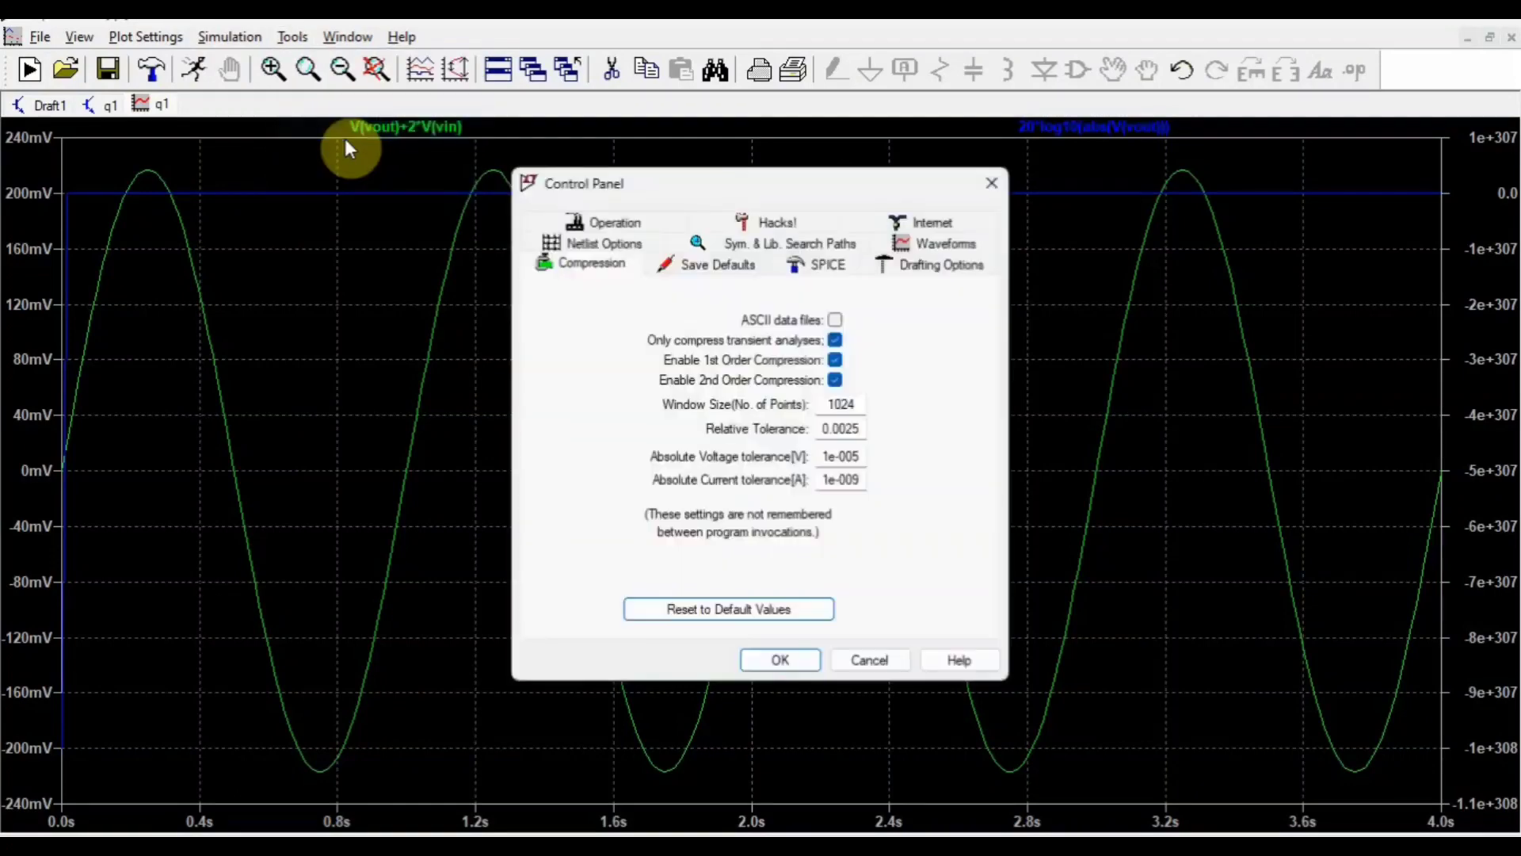
left_click(901, 241)
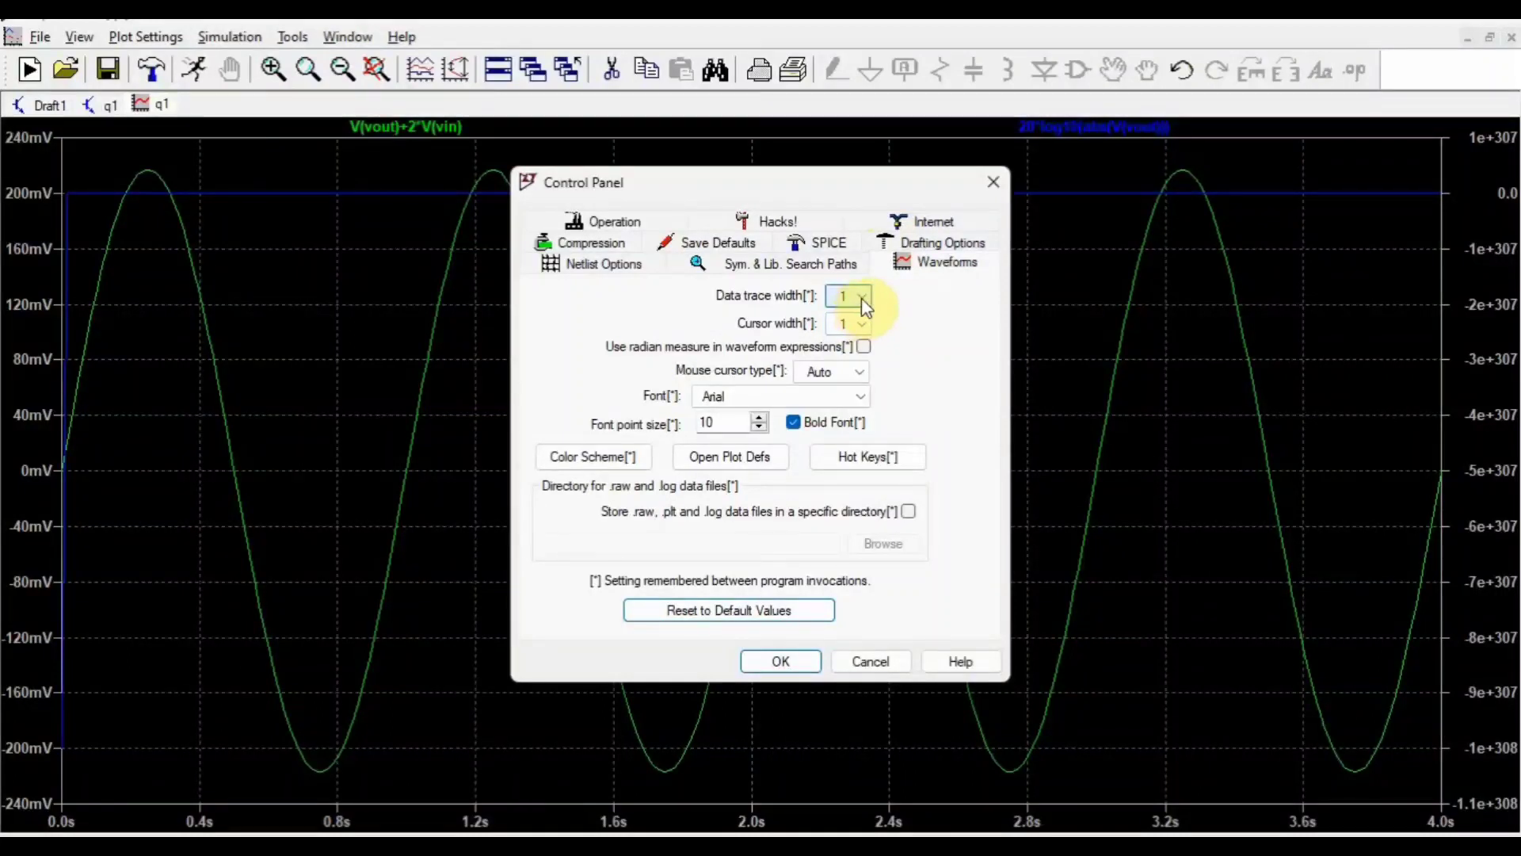
left_click(864, 301)
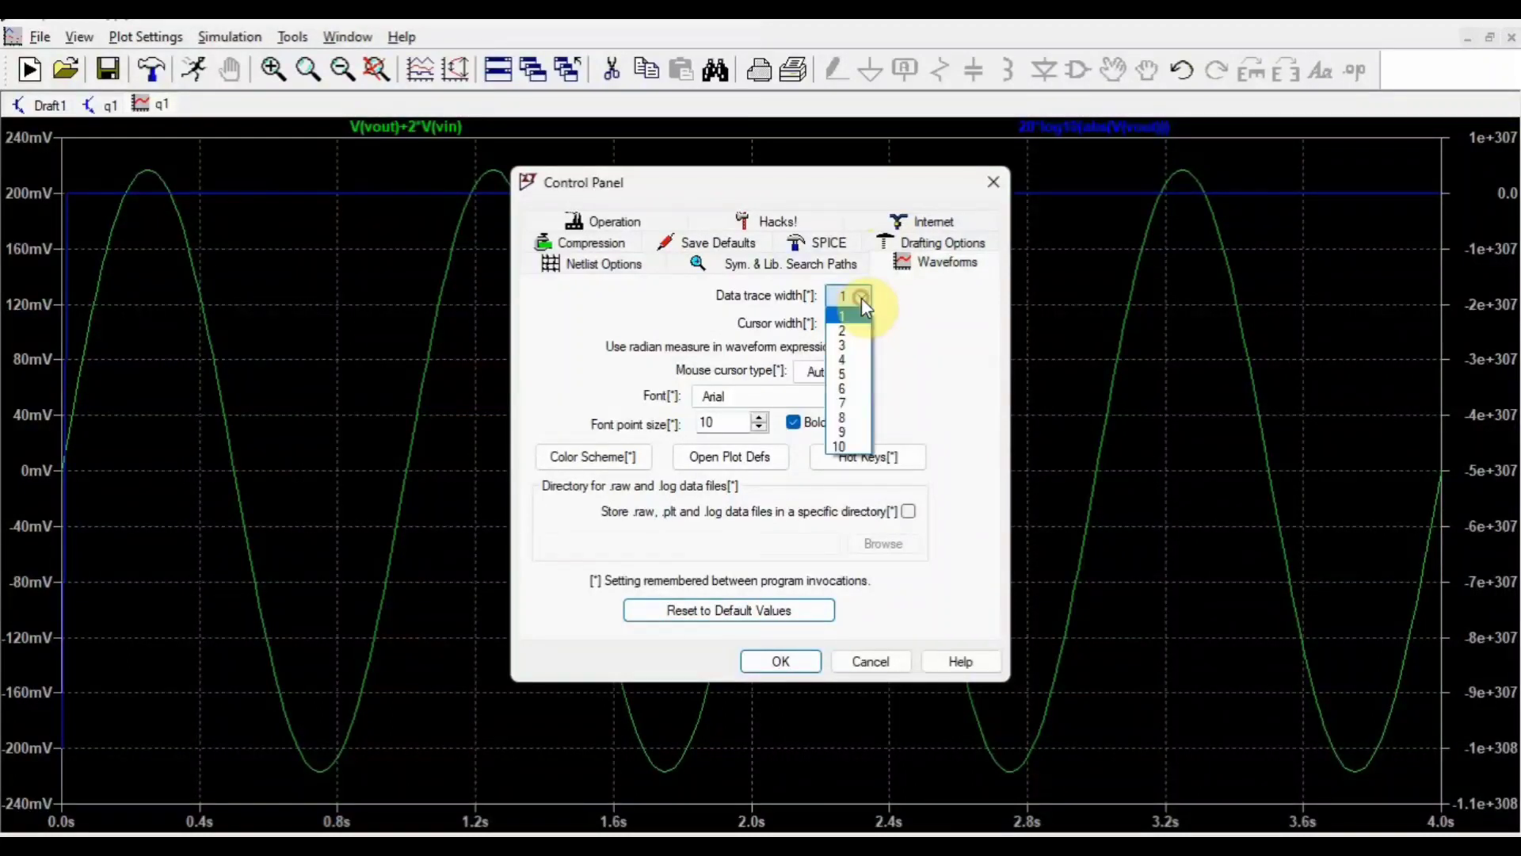
left_click(854, 362)
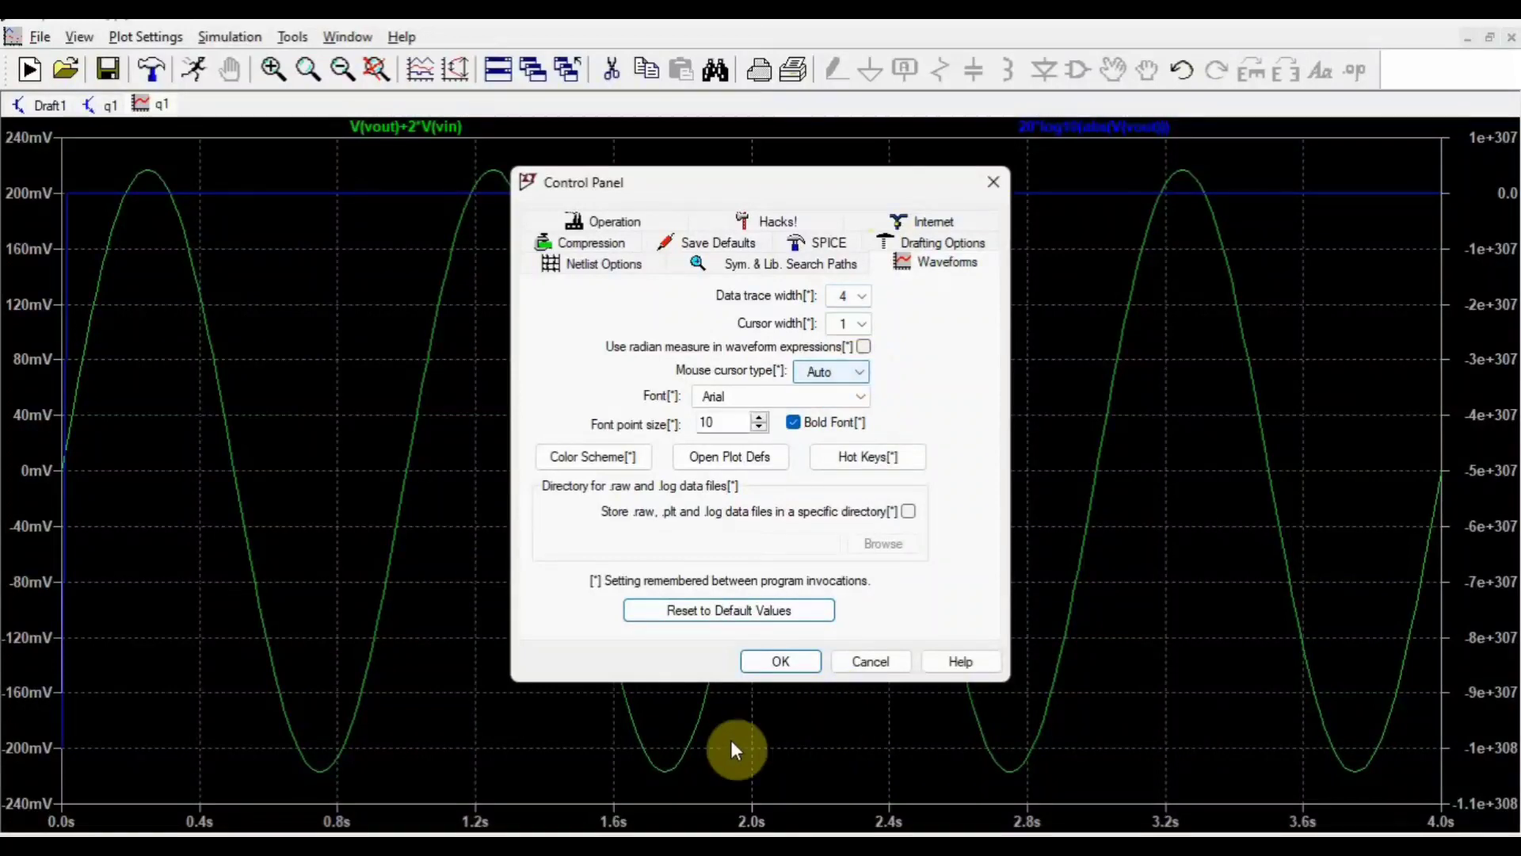
left_click(758, 664)
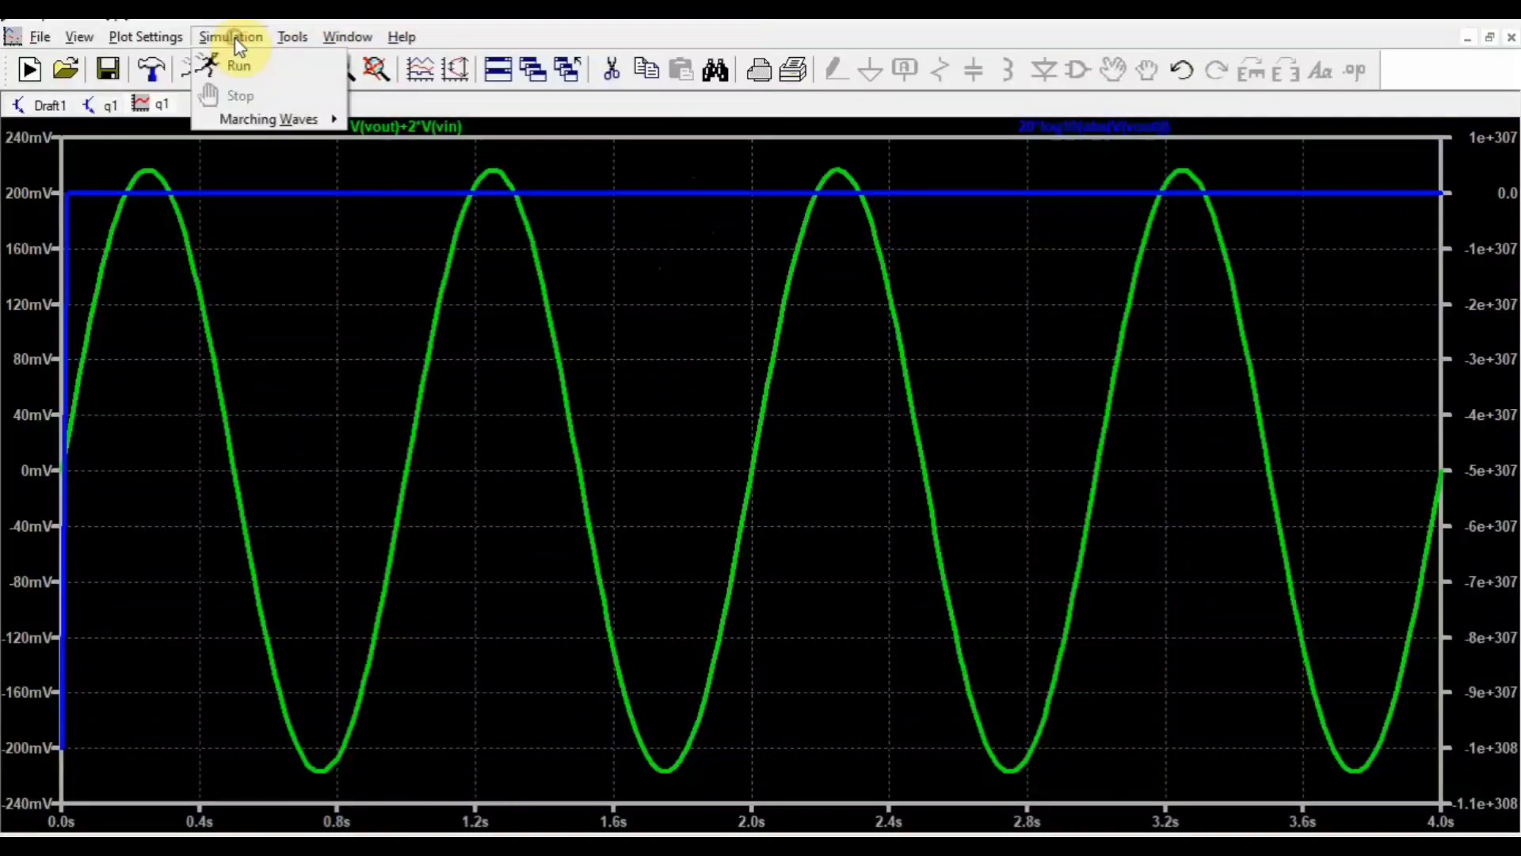
Set the waveform data trace width to 1 in the Control Panel and apply the change
left_click(292, 37)
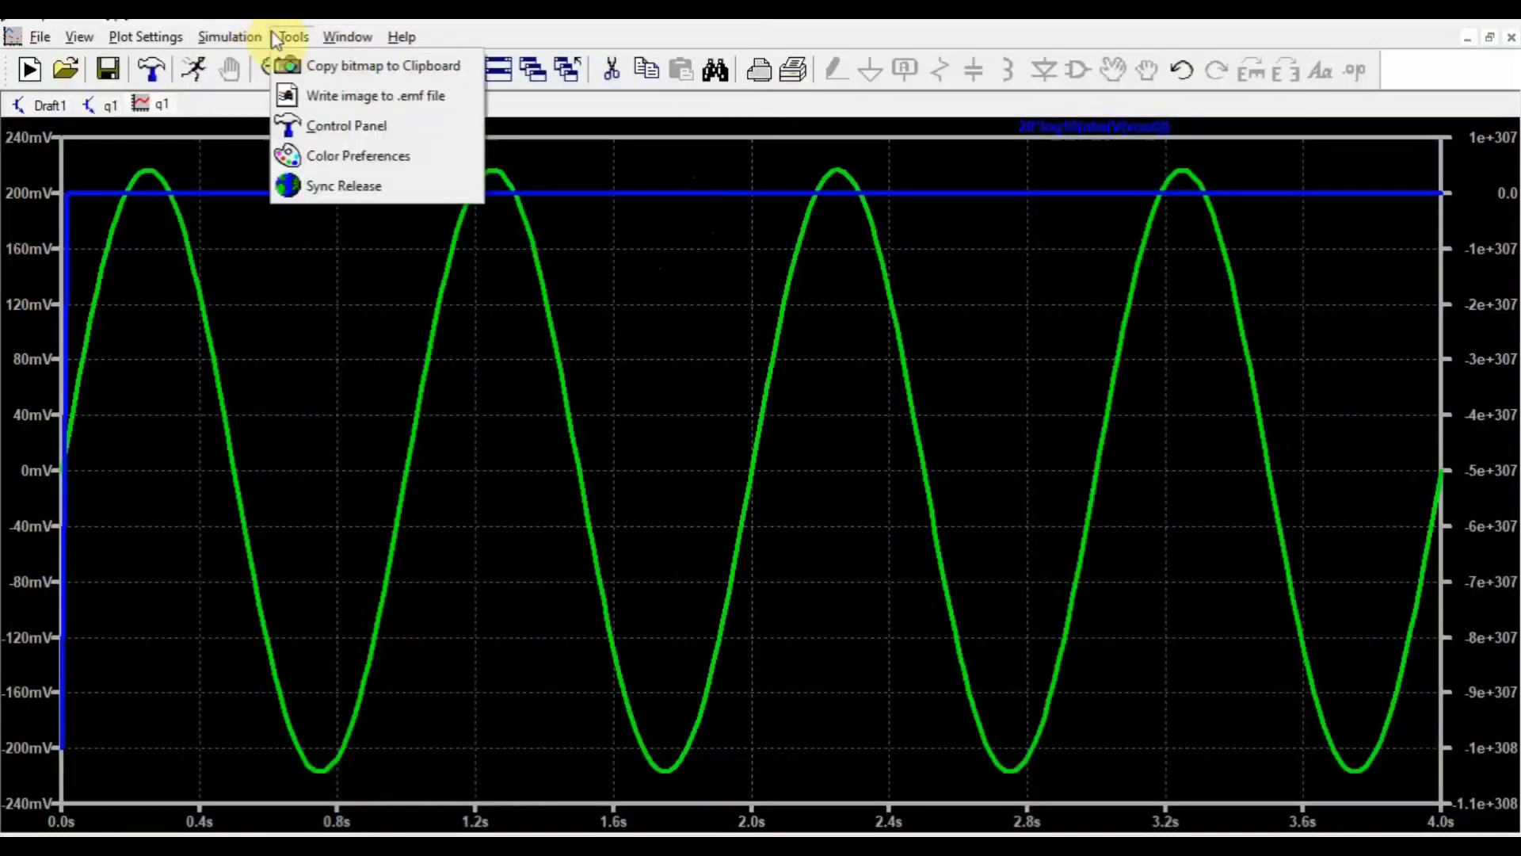
left_click(325, 128)
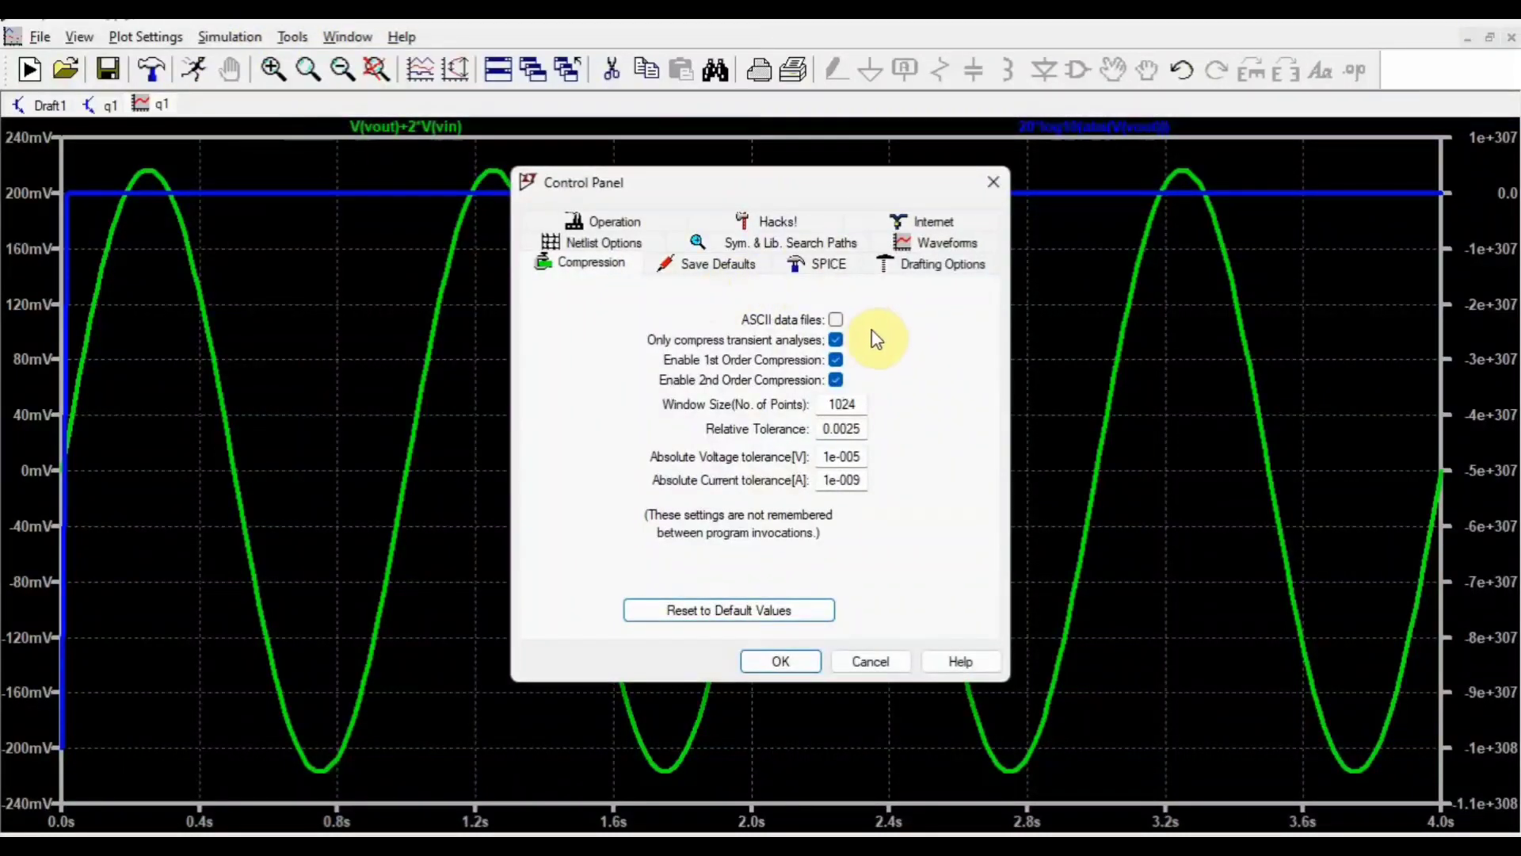
left_click(920, 244)
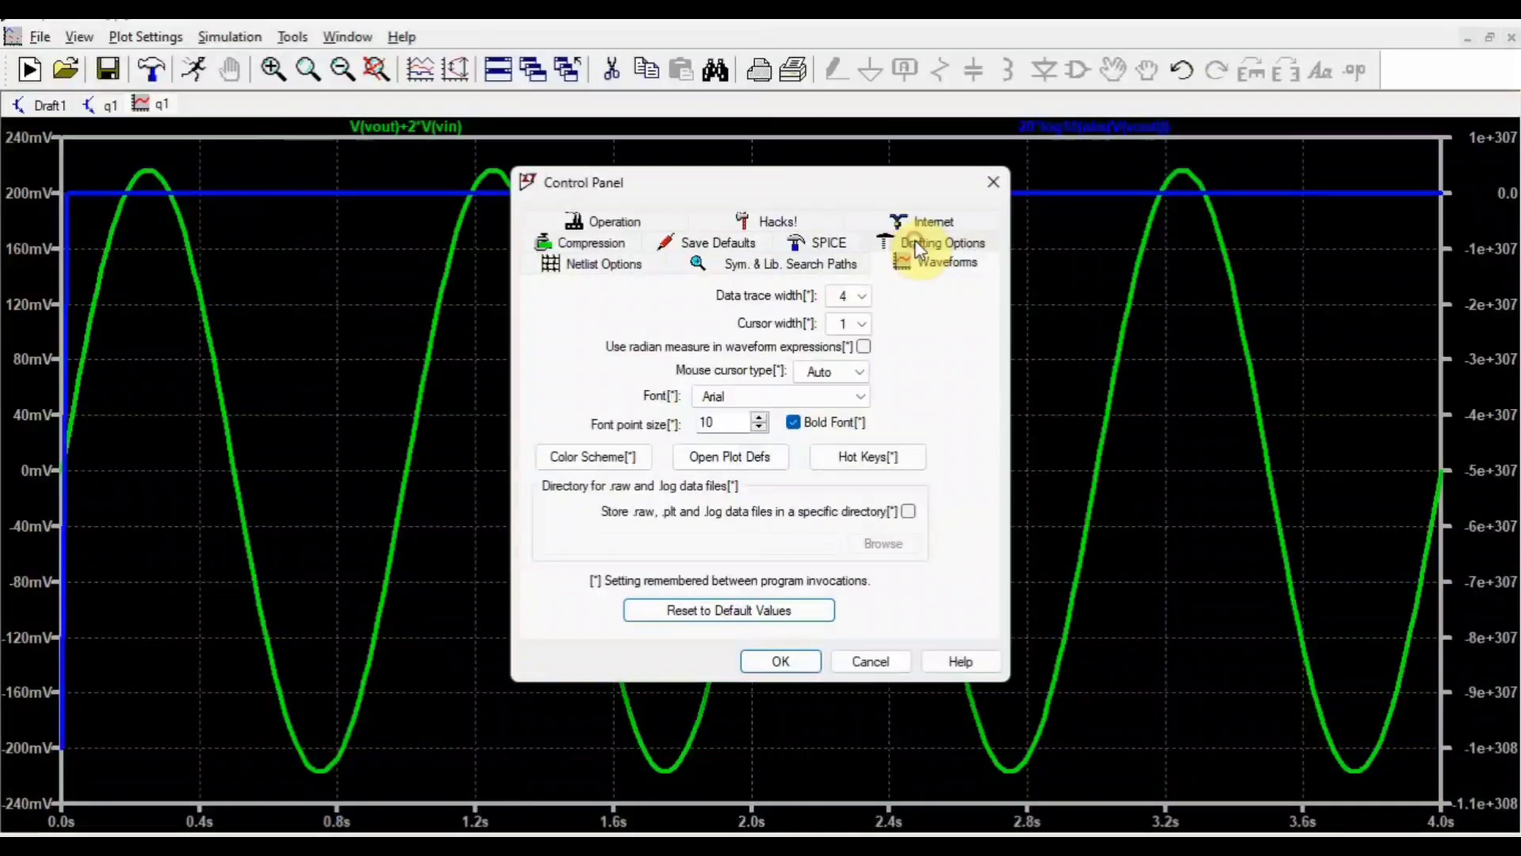
left_click(866, 298)
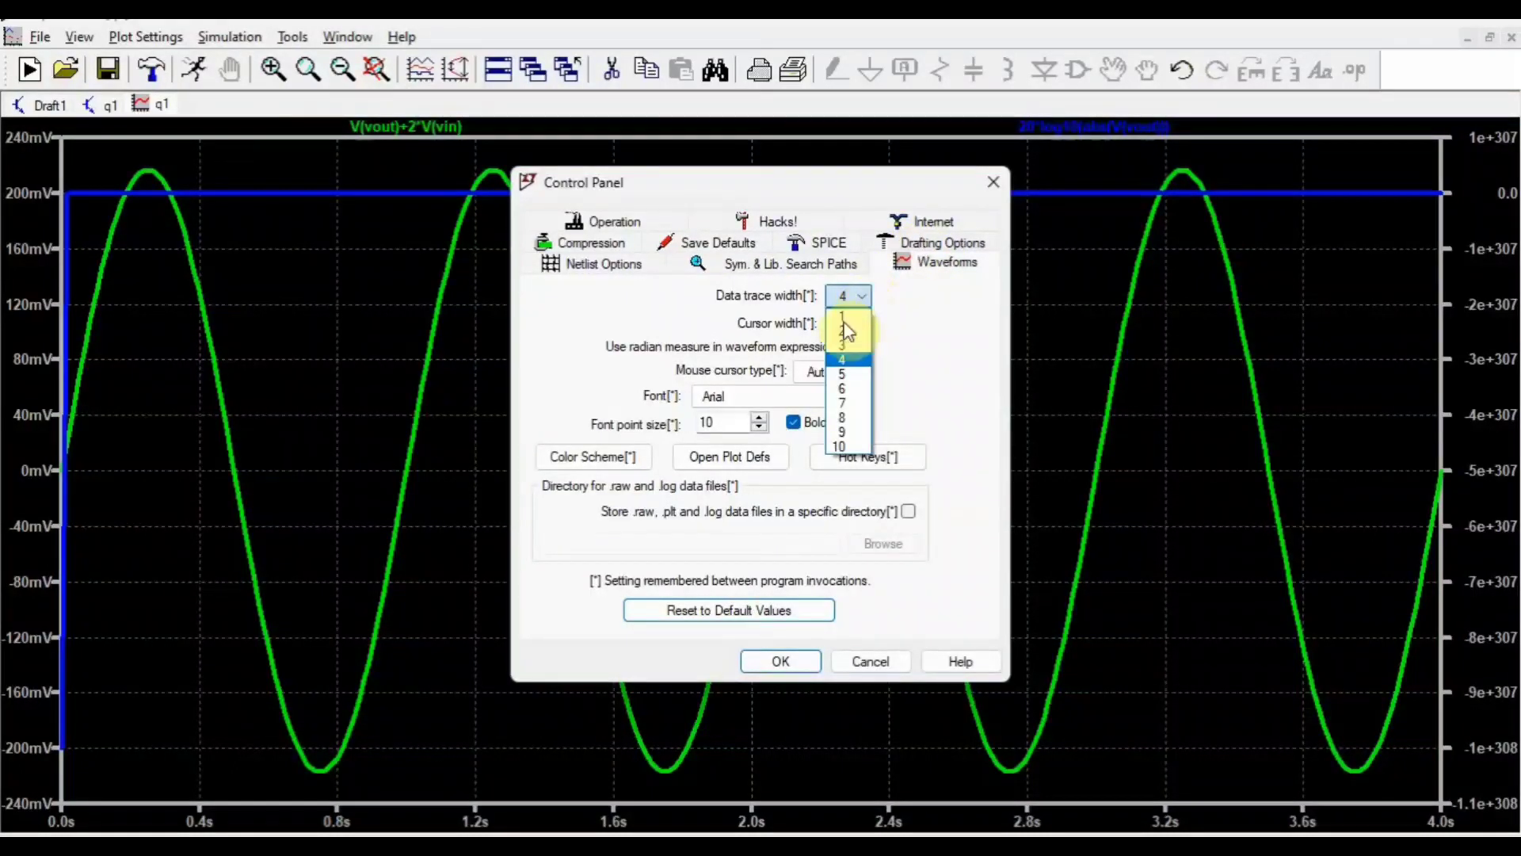
left_click(846, 319)
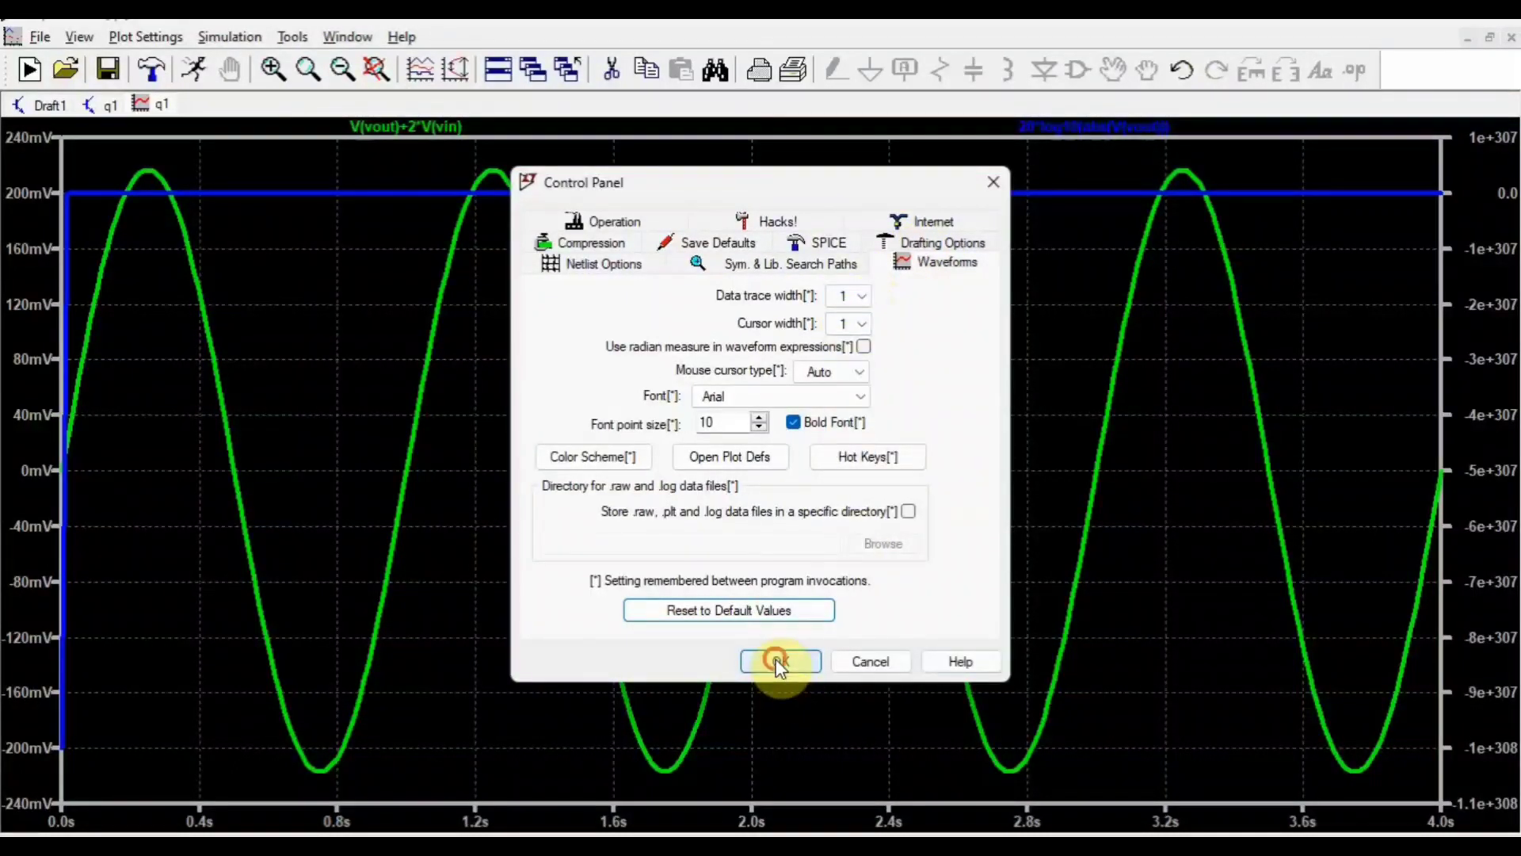
left_click(780, 661)
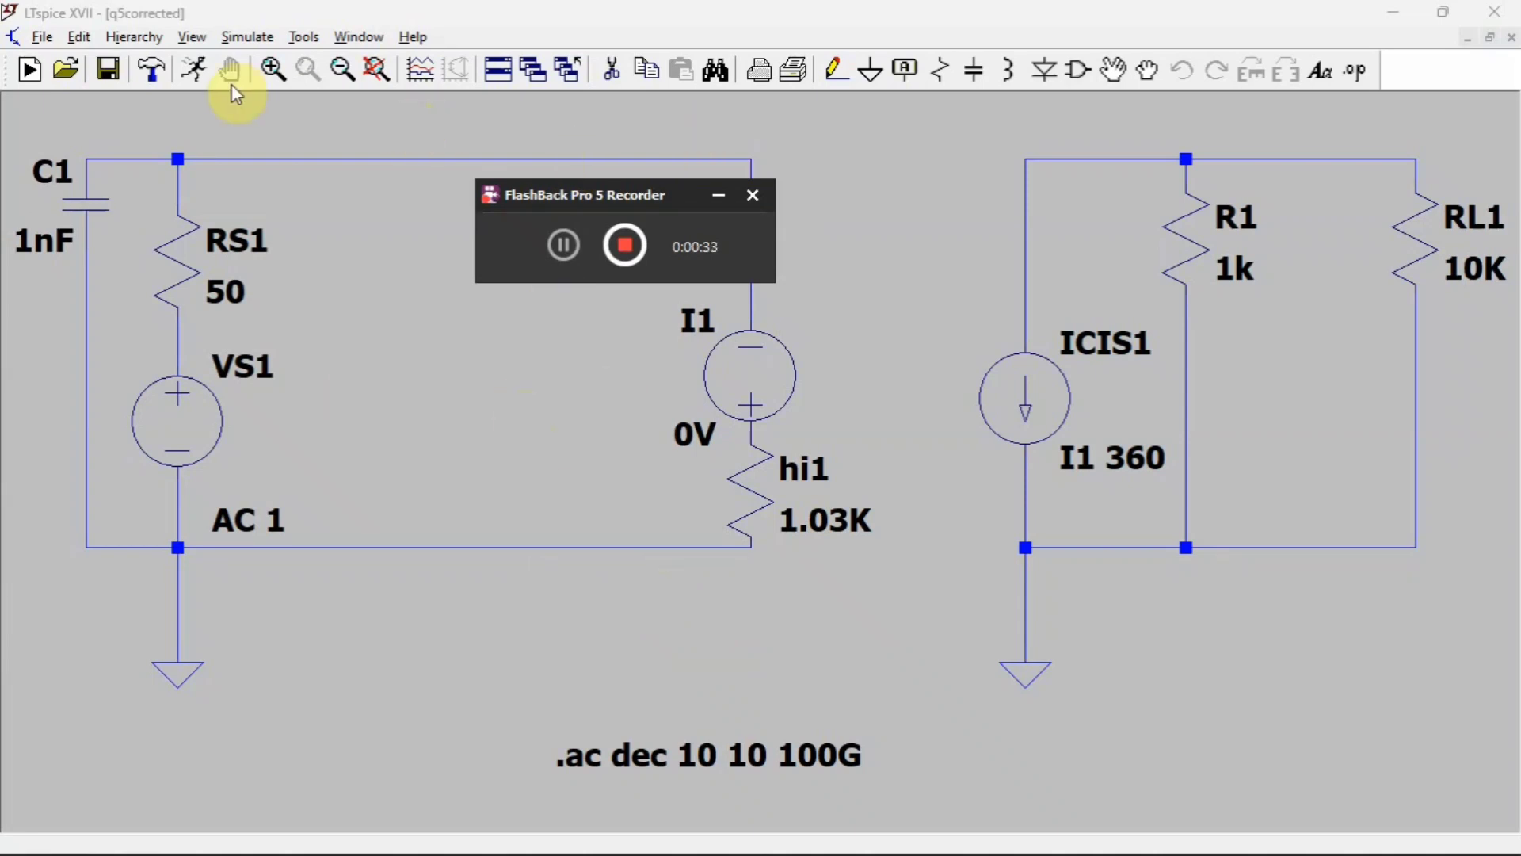
Look up the .STEP parameter sweeps topic in the help index for its syntax examples, and minimize the help window
left_click(414, 37)
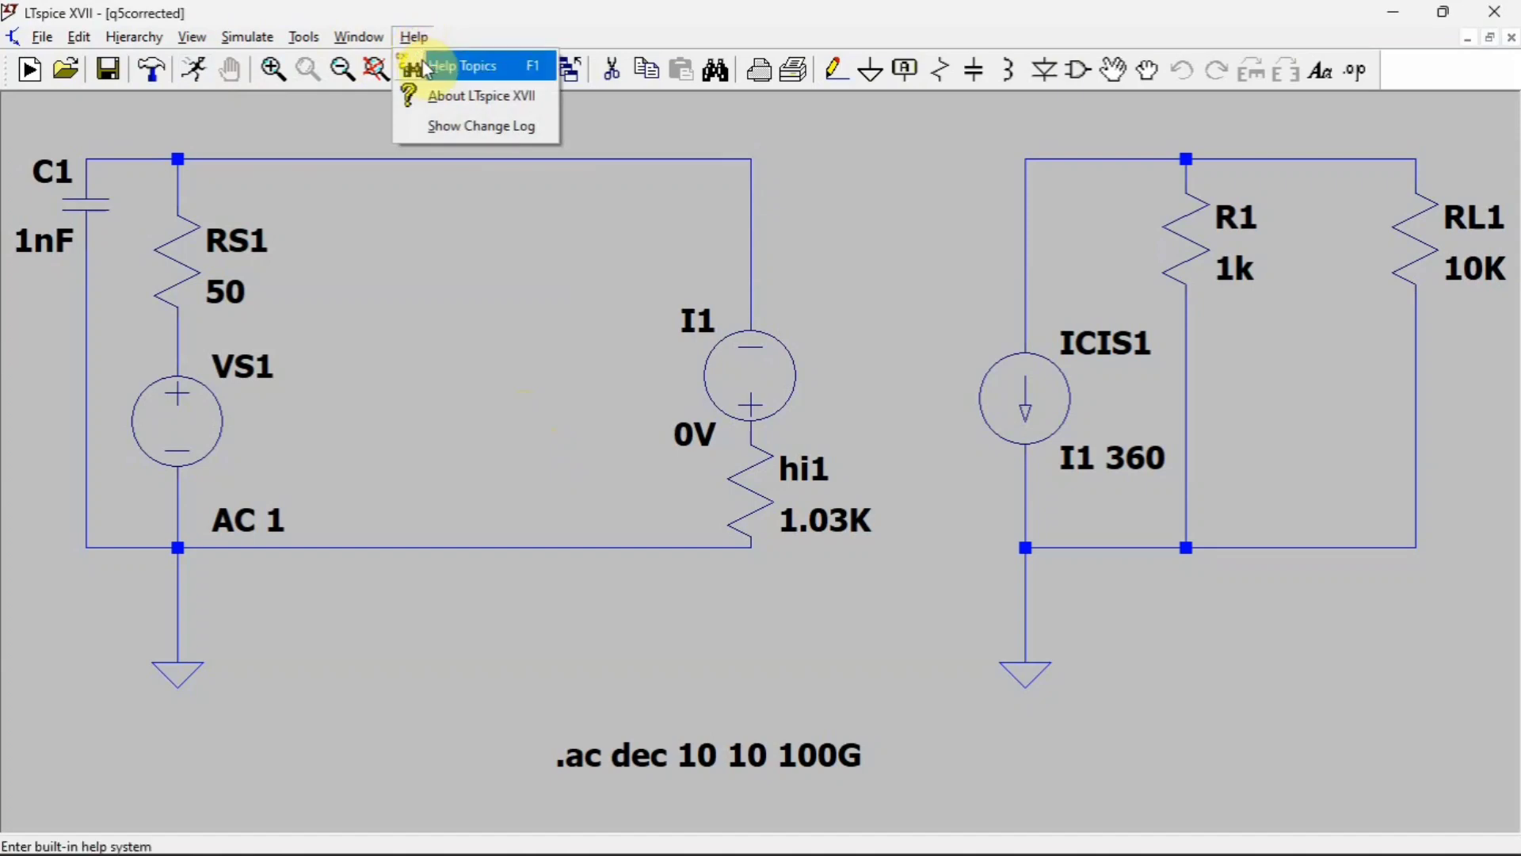
left_click(426, 67)
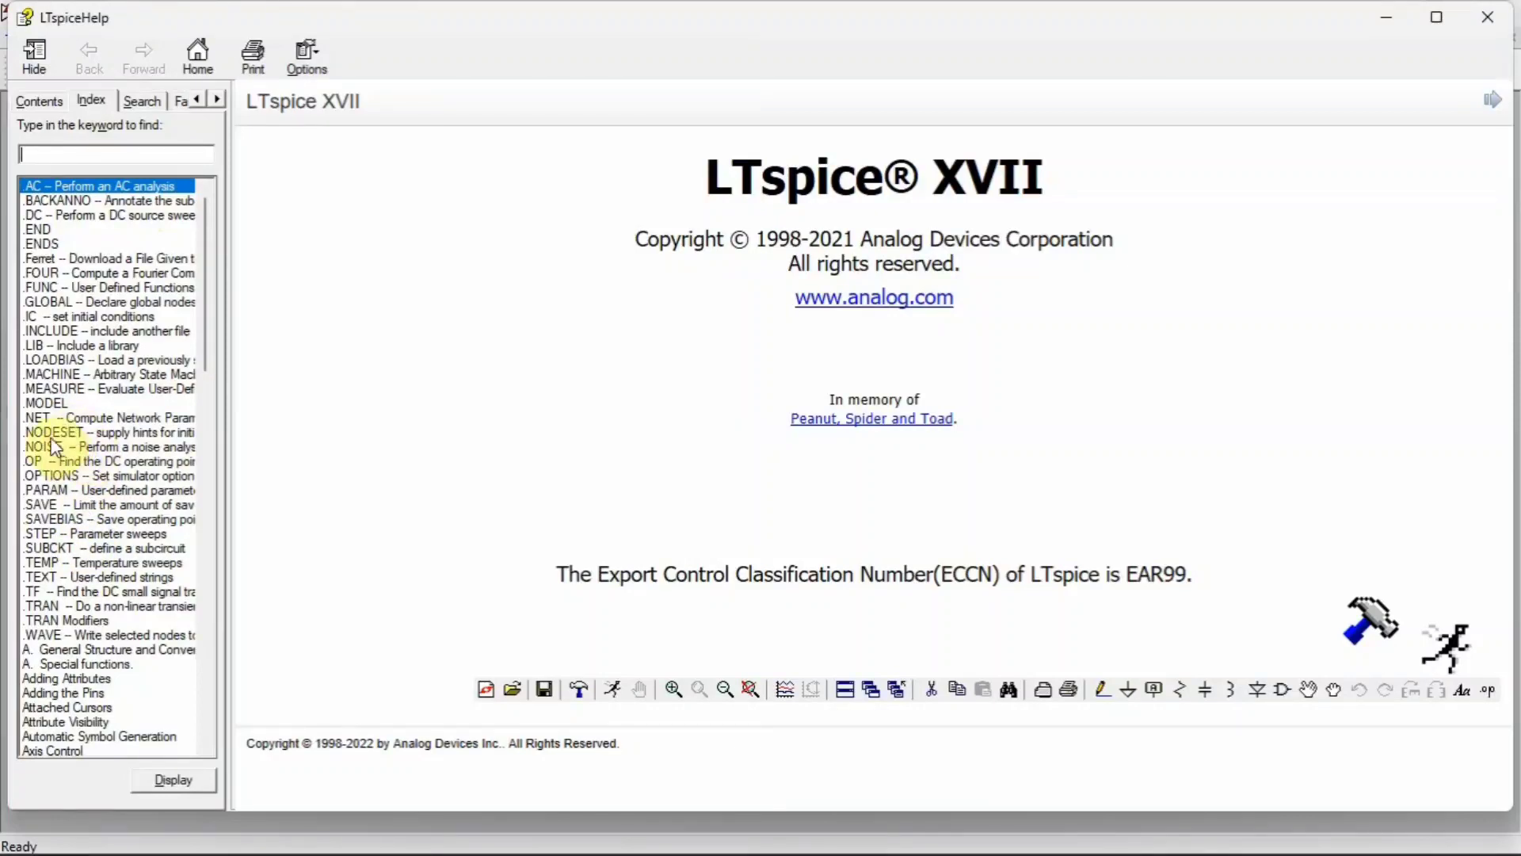
double_click(49, 532)
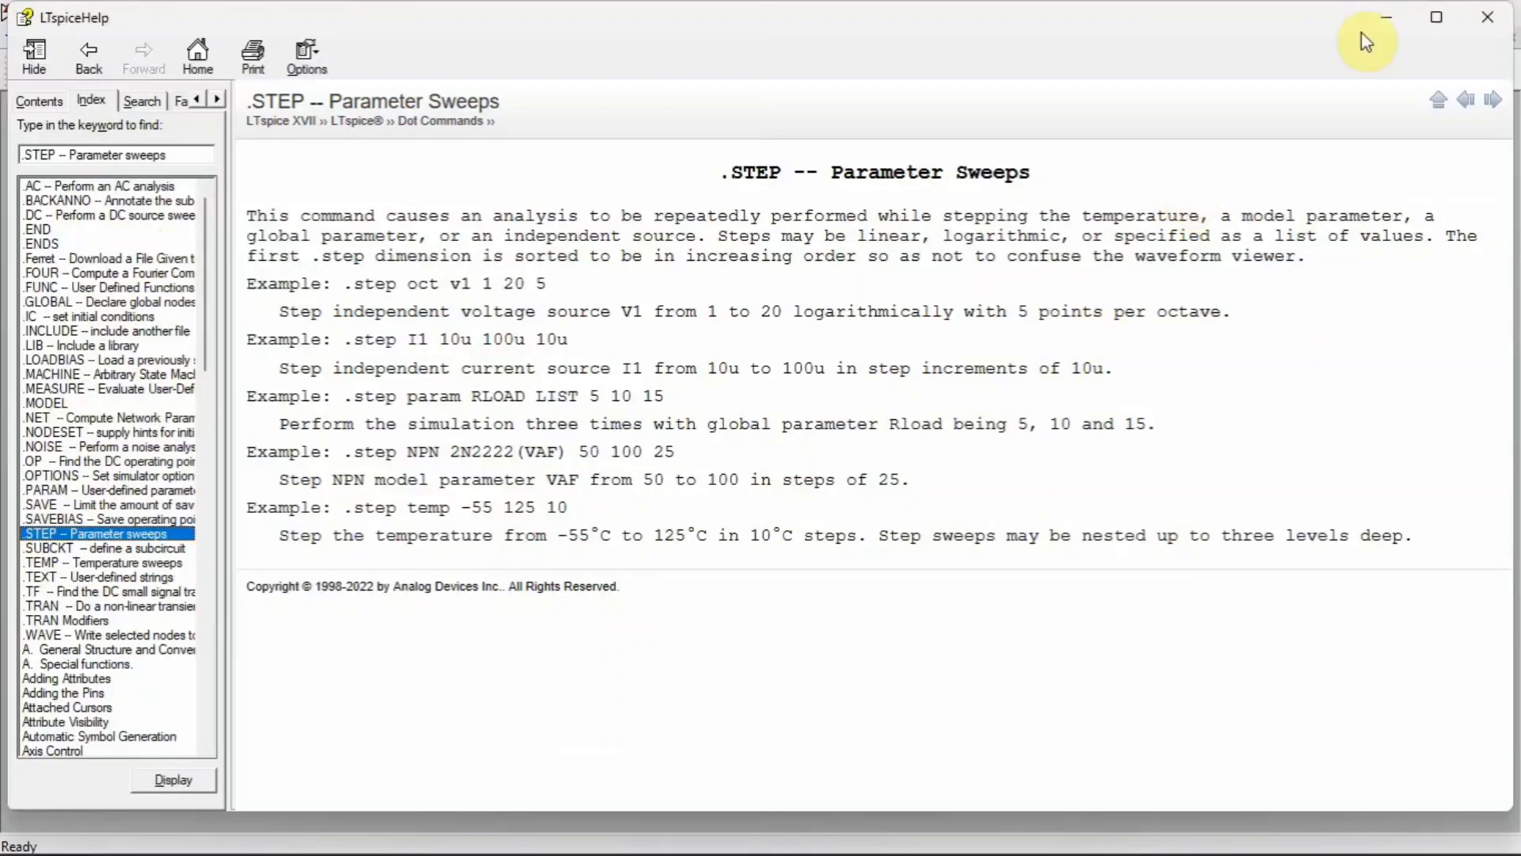
left_click(1399, 11)
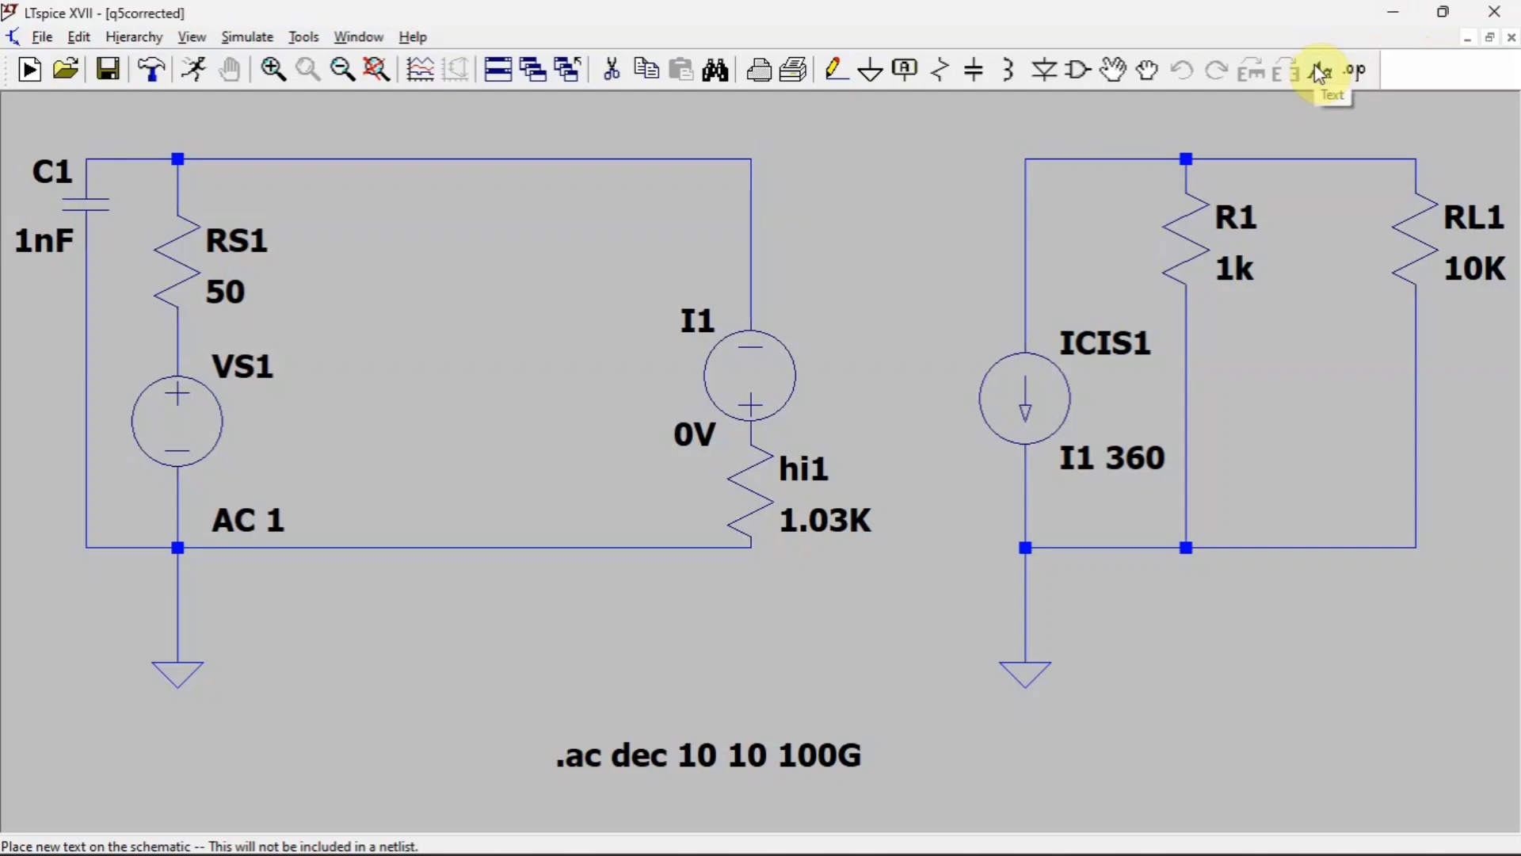
left_click(1355, 72)
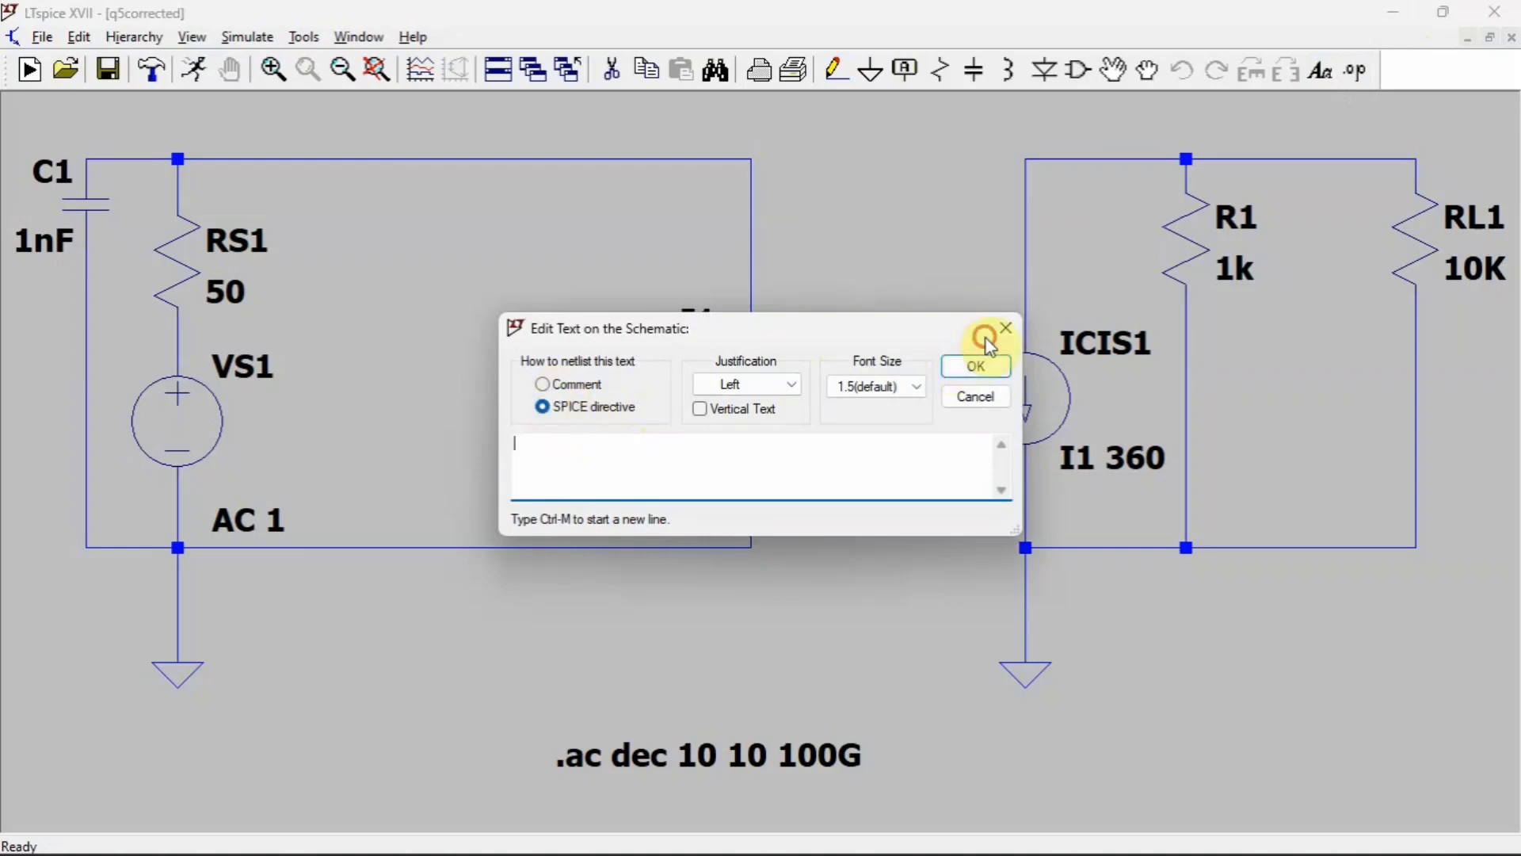
left_click(543, 385)
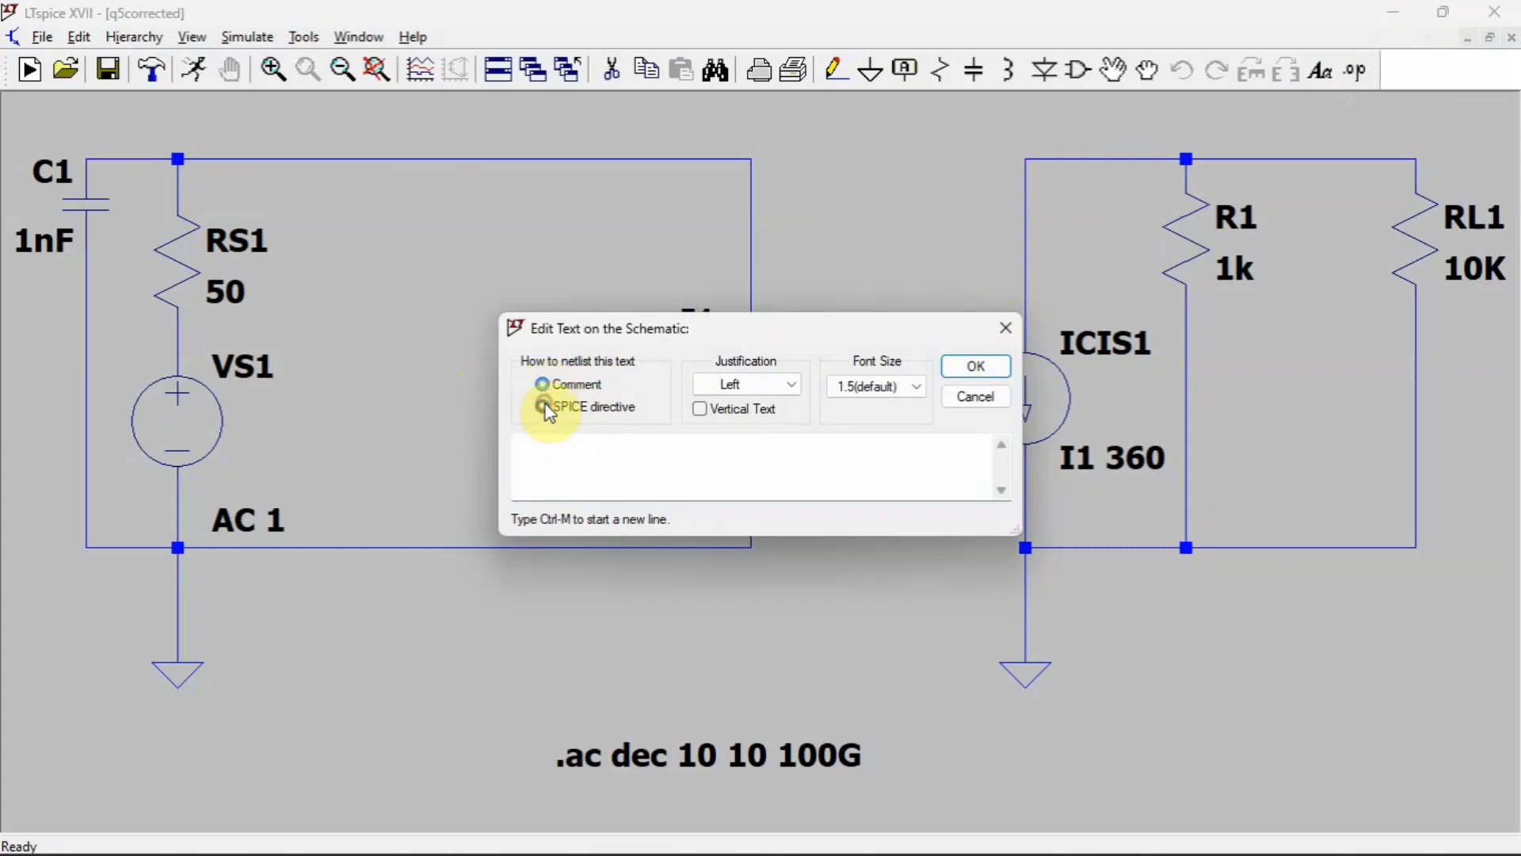
left_click(544, 407)
left_click(541, 448)
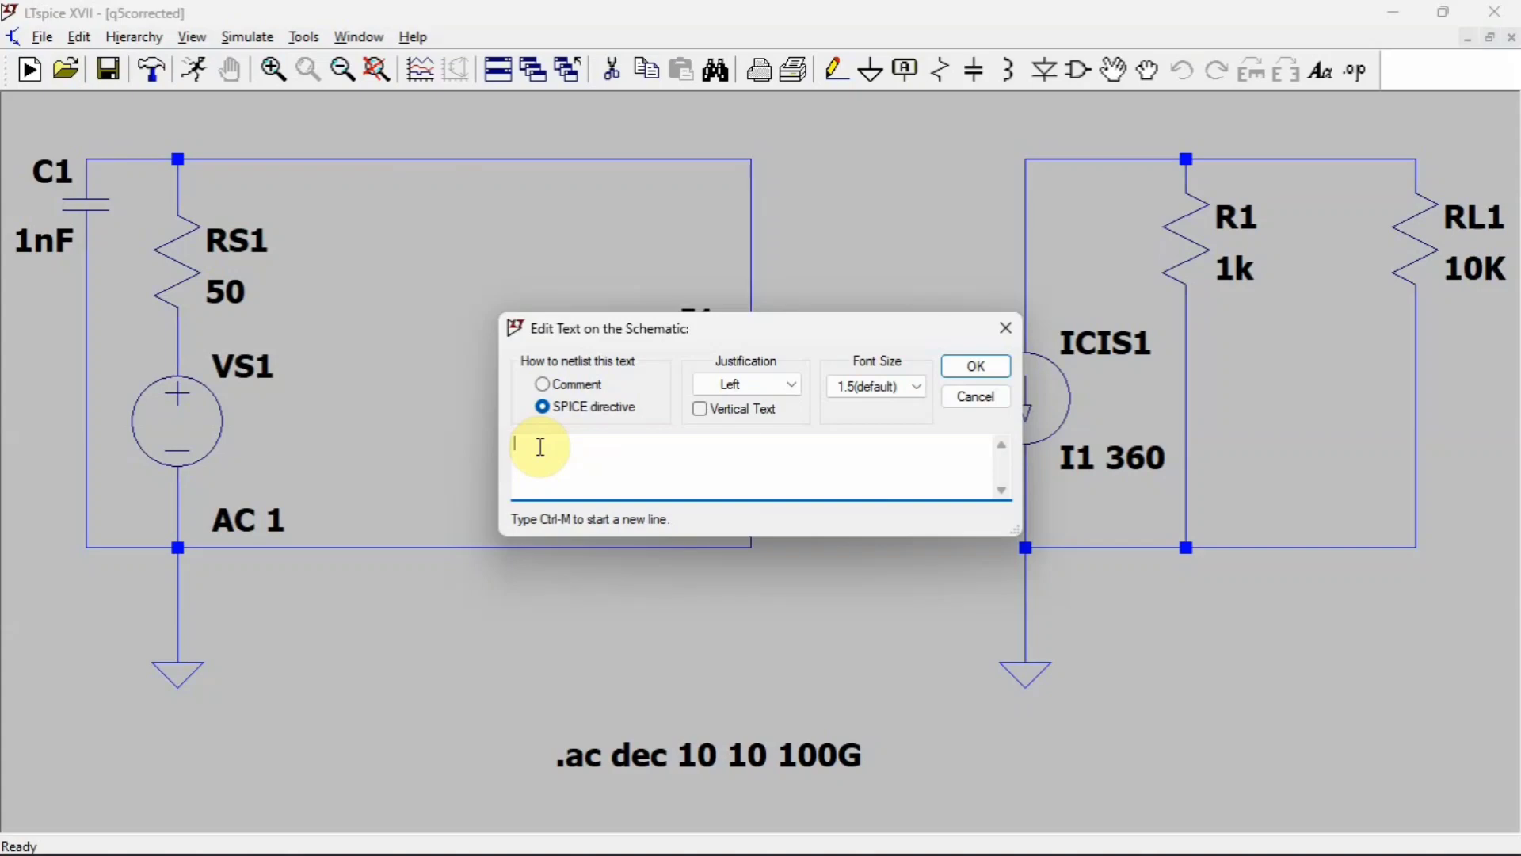
left_click(1003, 330)
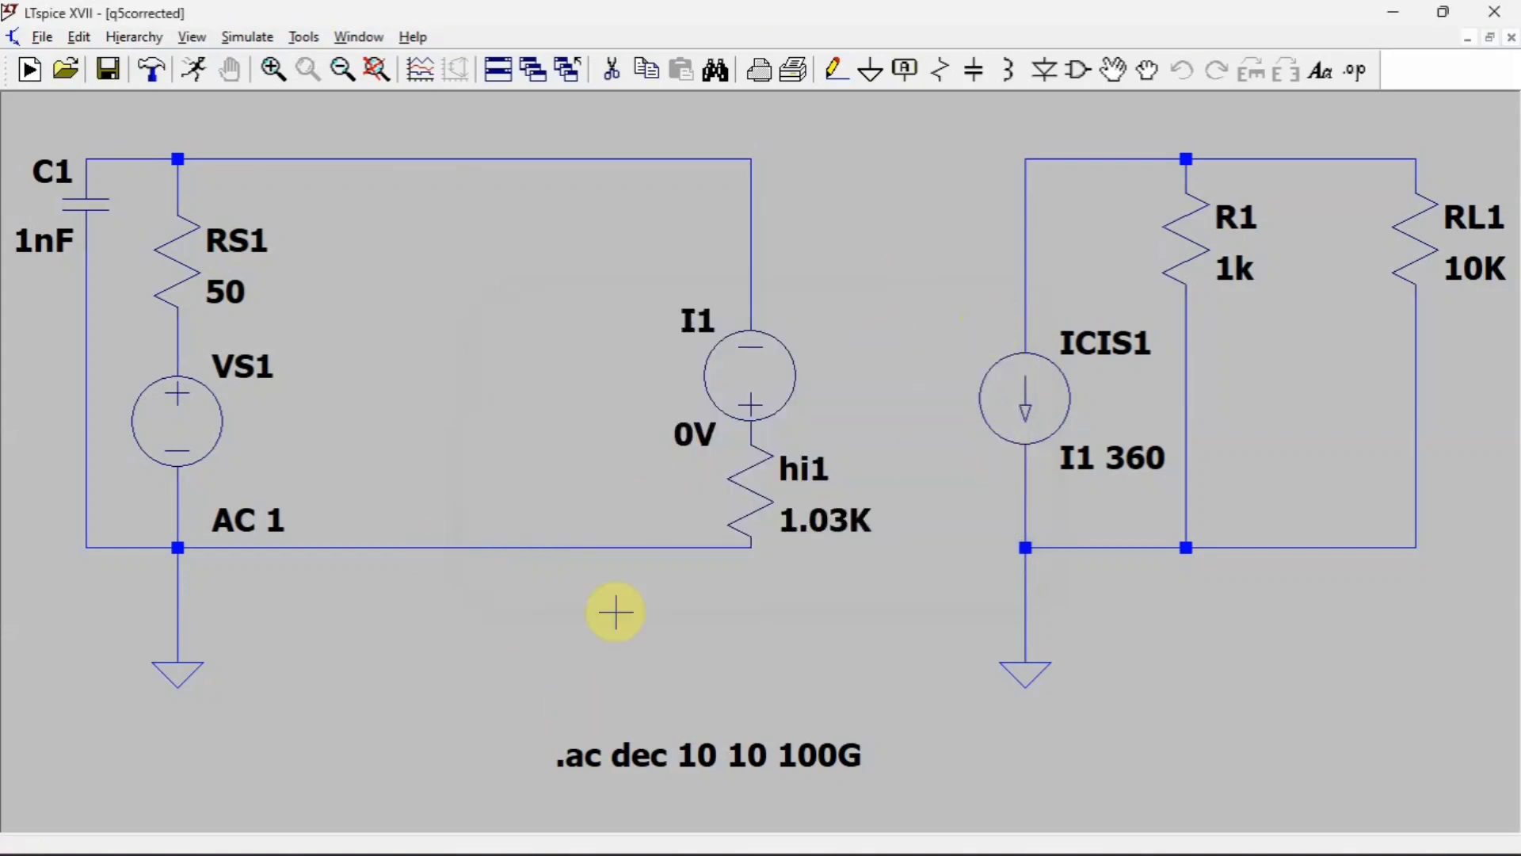
Run the AC simulation and plot the output node voltage above load resistor RL1
left_click(203, 76)
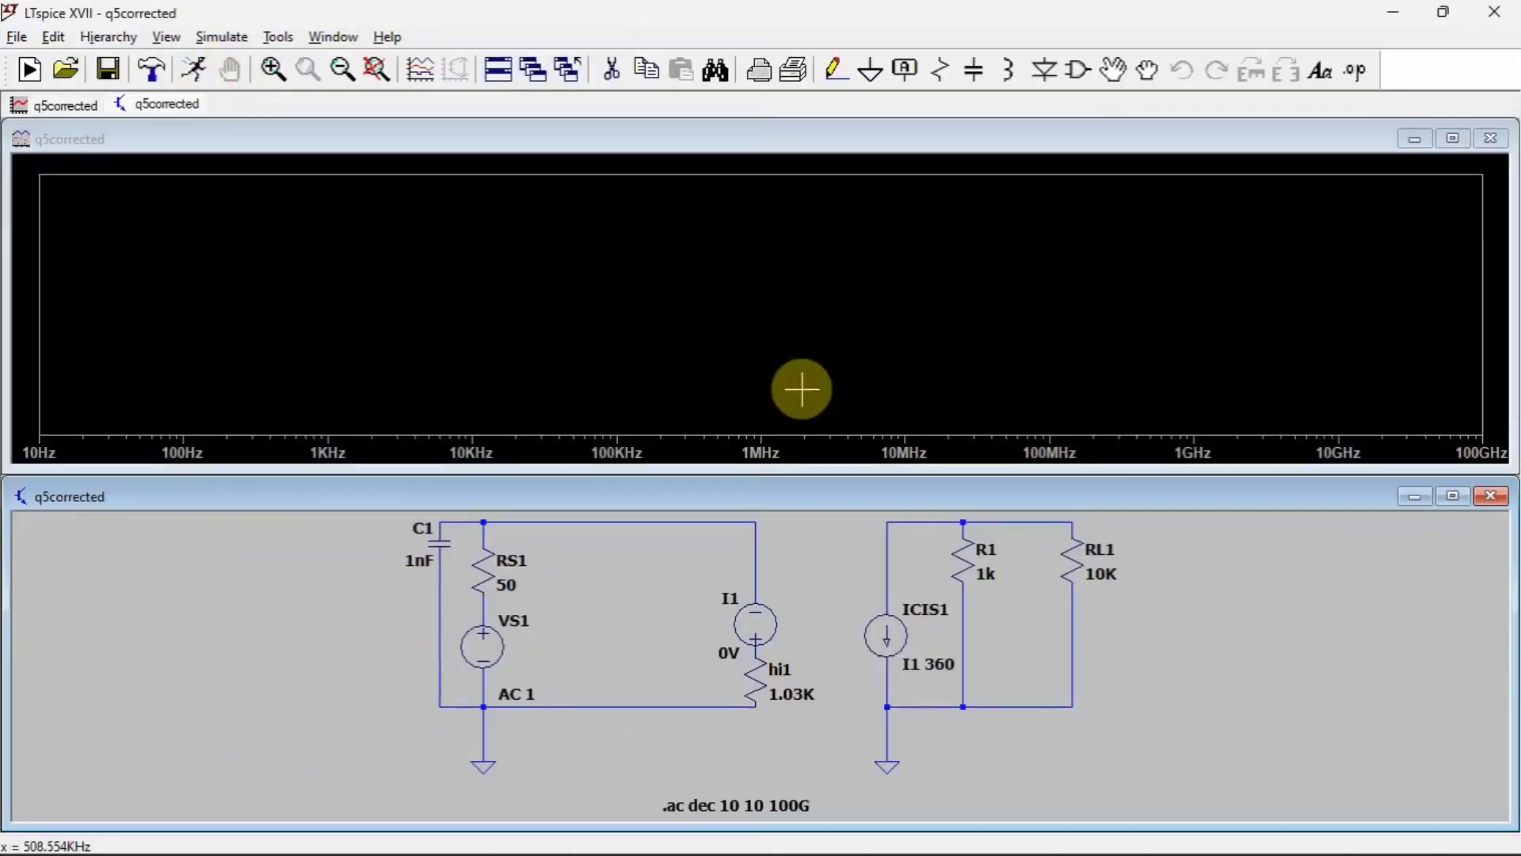
left_click(1074, 515)
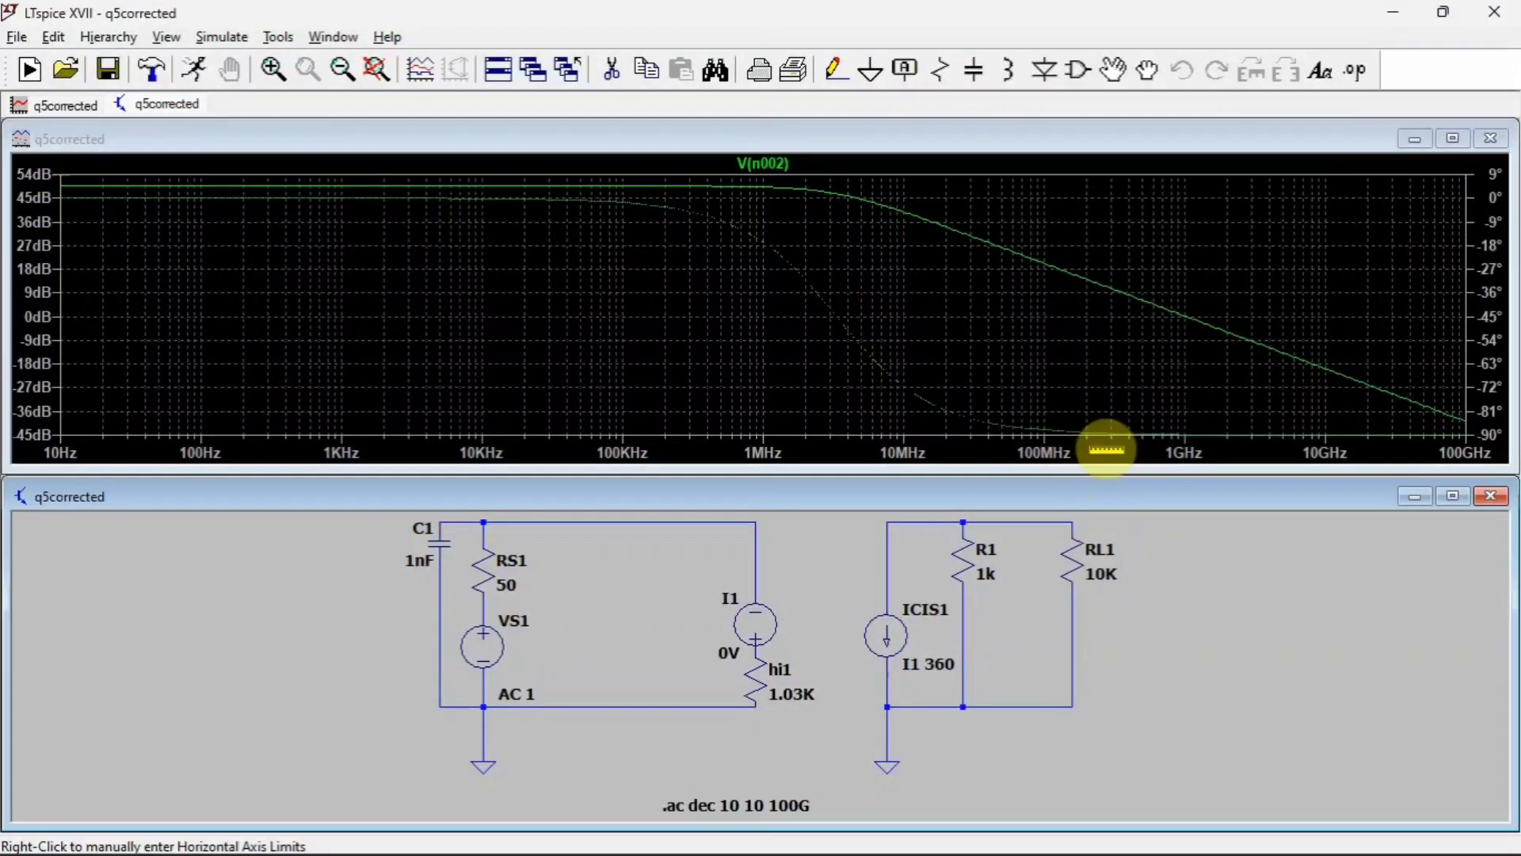
Maximize the schematic window and set the value of load resistor RL1 to the parameter {rl}
left_click(1453, 498)
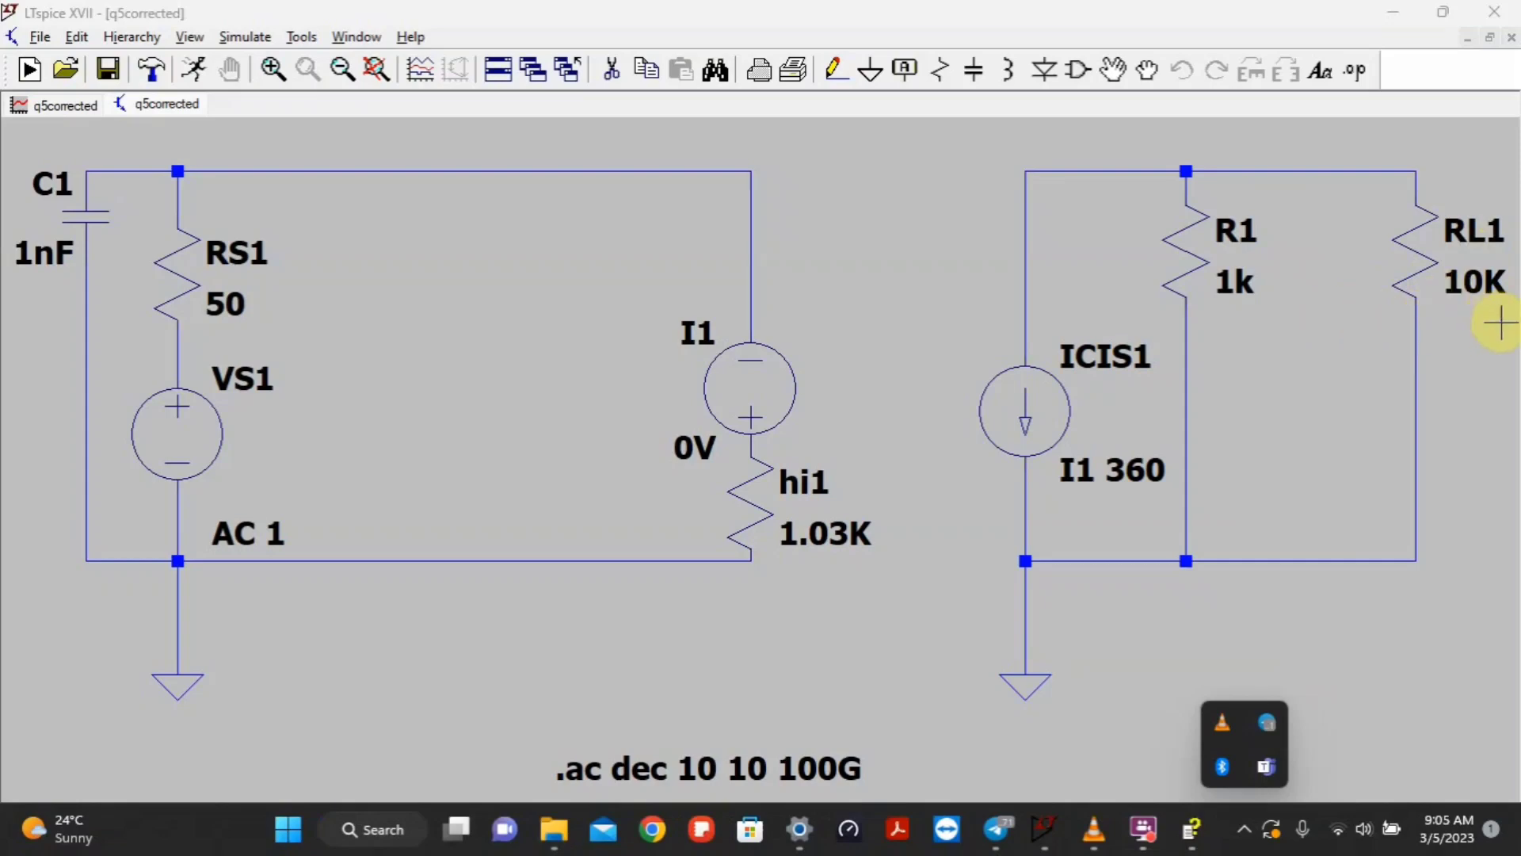
right_click(1460, 282)
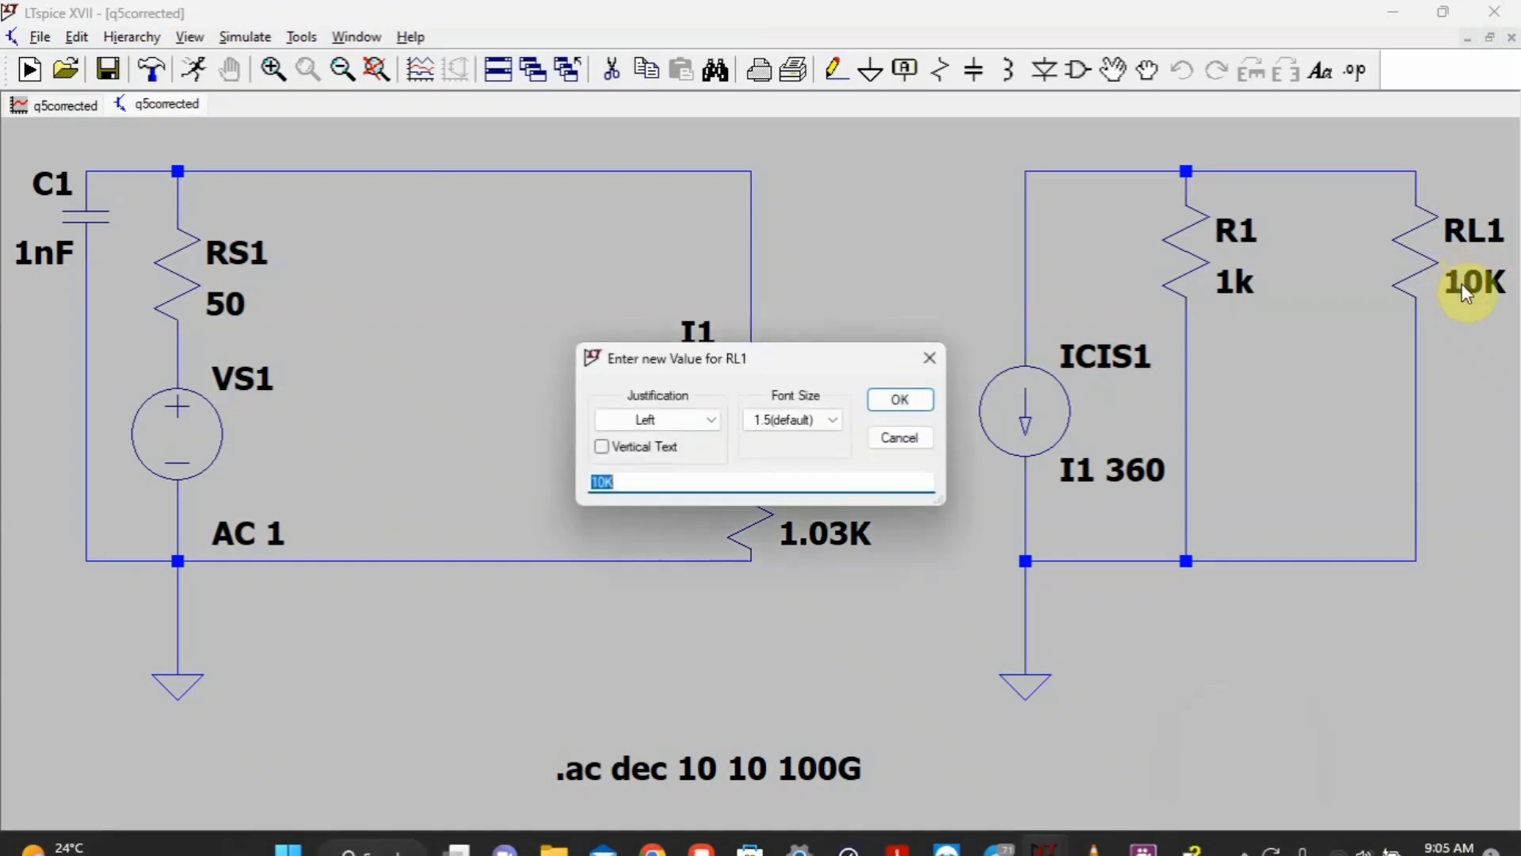
left_click(900, 485)
key("BackSpace")
key("BackSpace")
key("BackSpace")
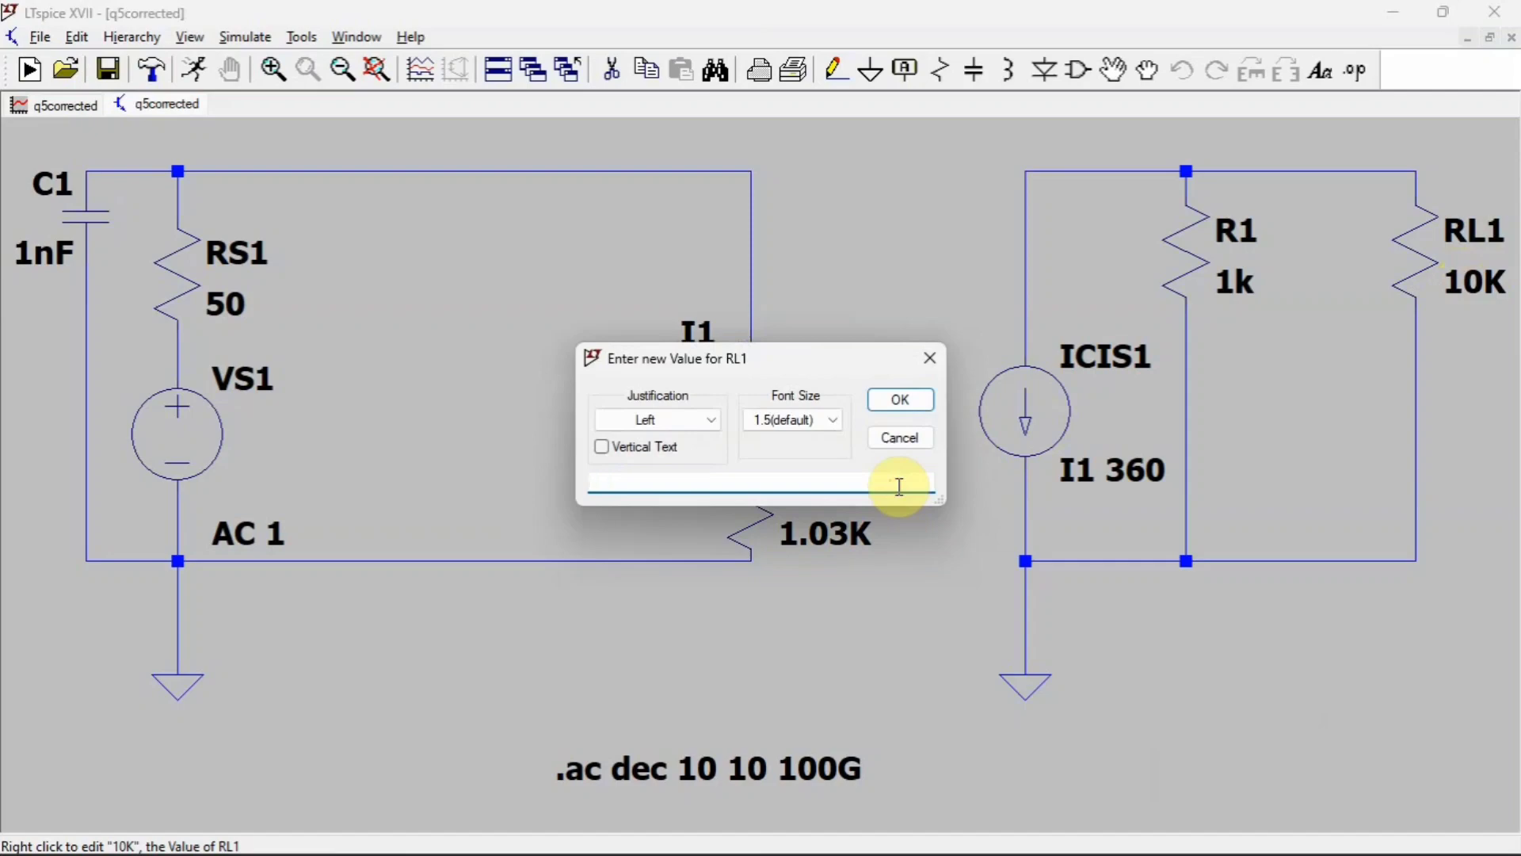
type("{rl}")
left_click(901, 399)
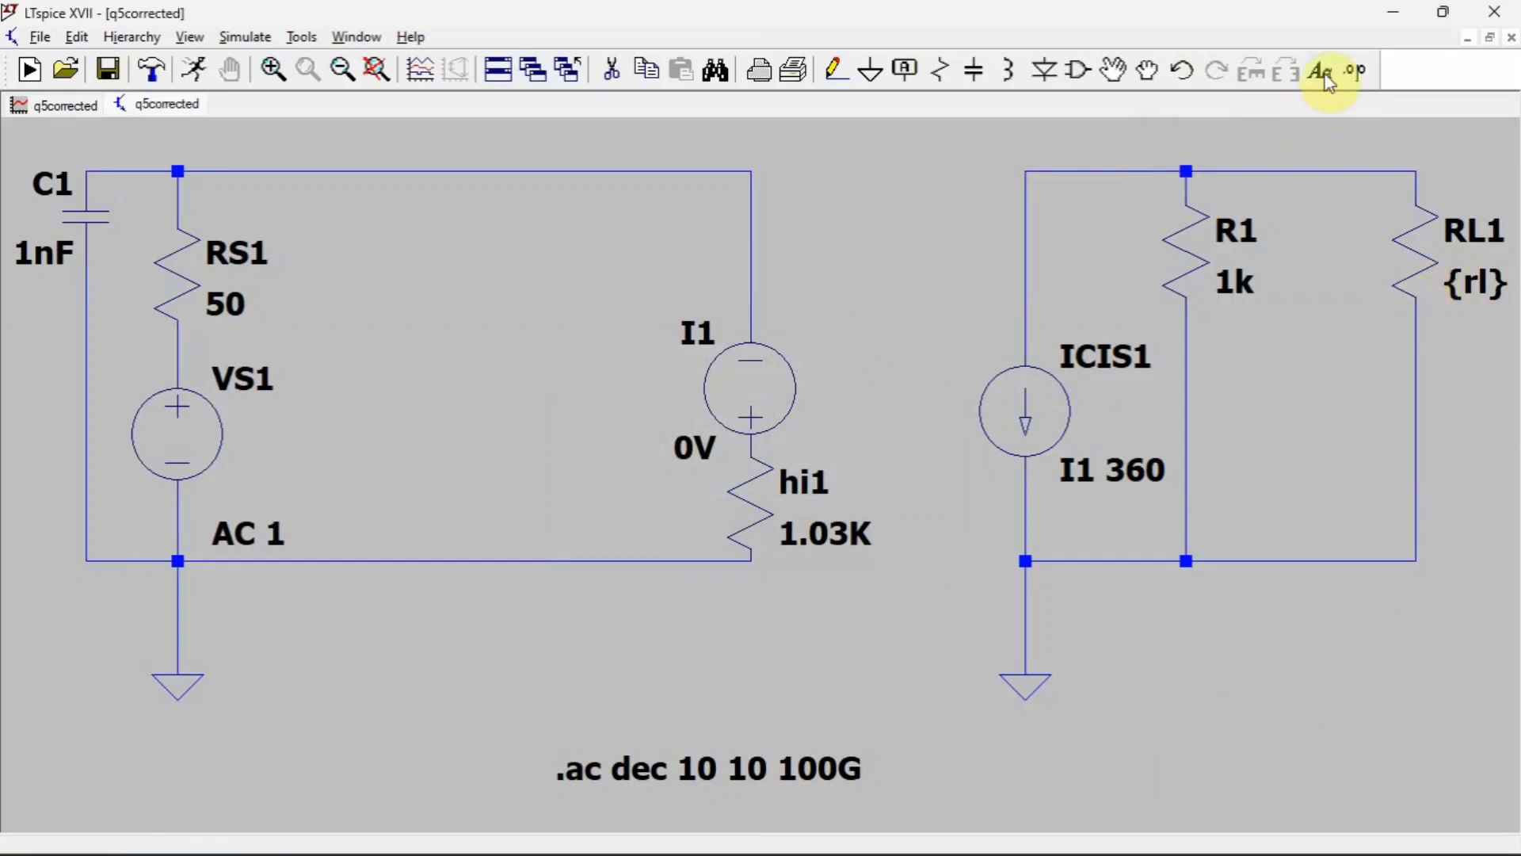
Add the SPICE directive ".step param rl list 10k 2k 5k" and place it beside the .ac directive
left_click(1345, 72)
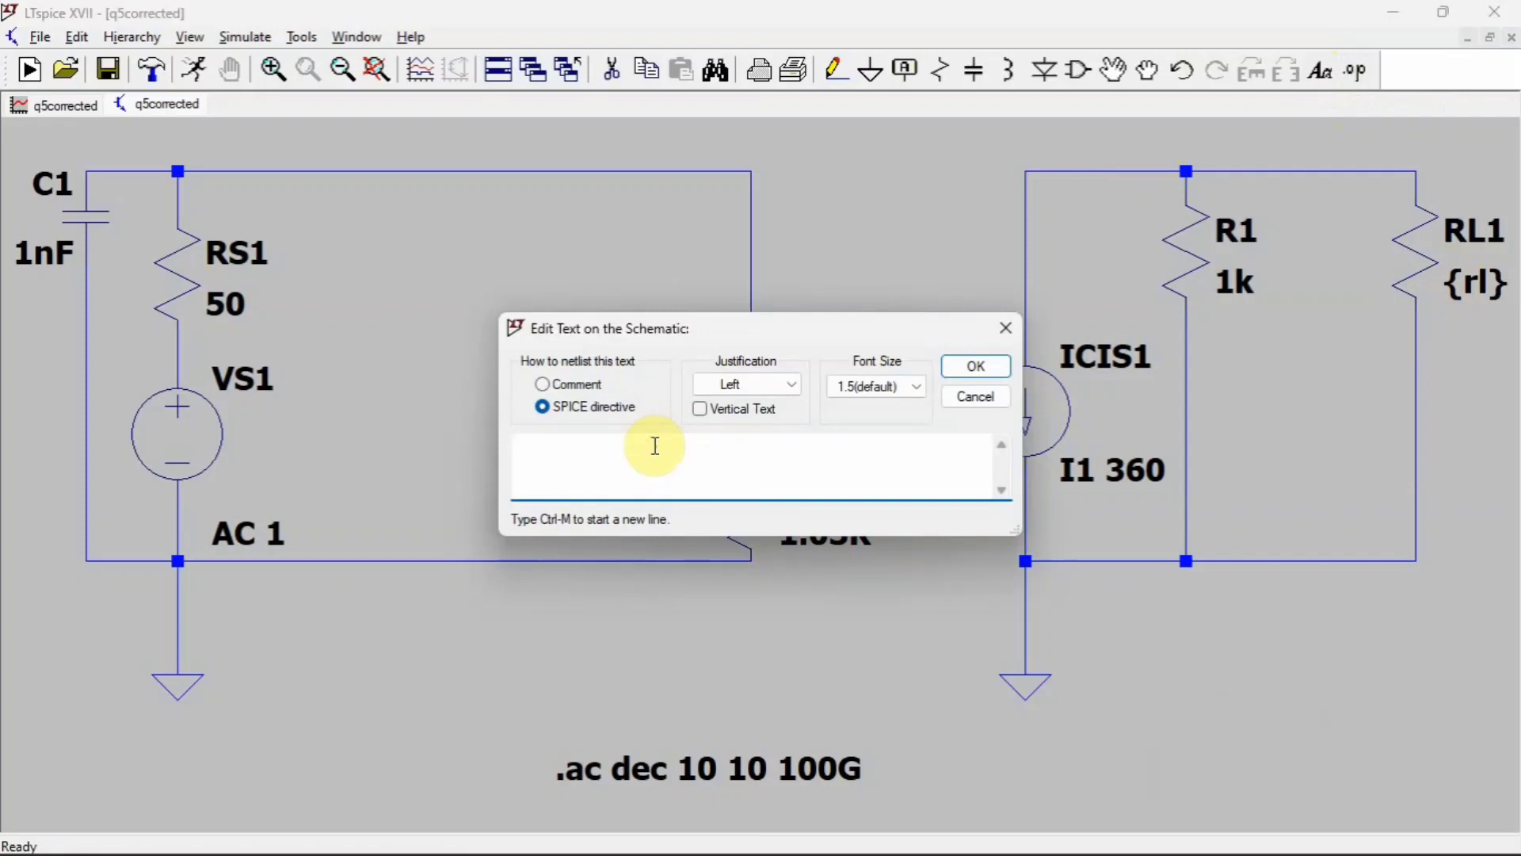
type(".step param")
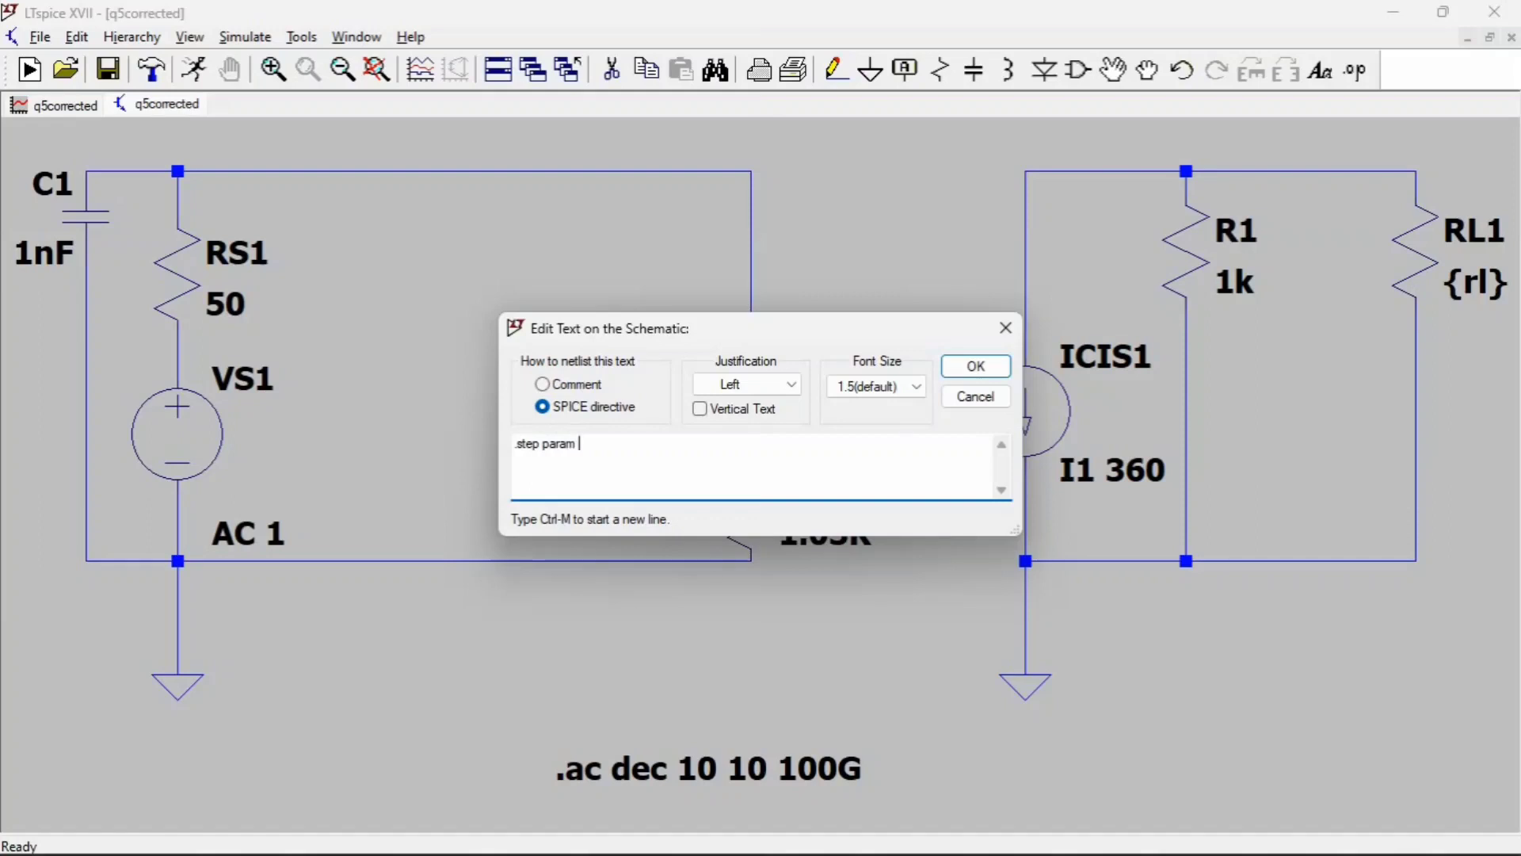
type("rl list 10k 2k 5k")
left_click(963, 362)
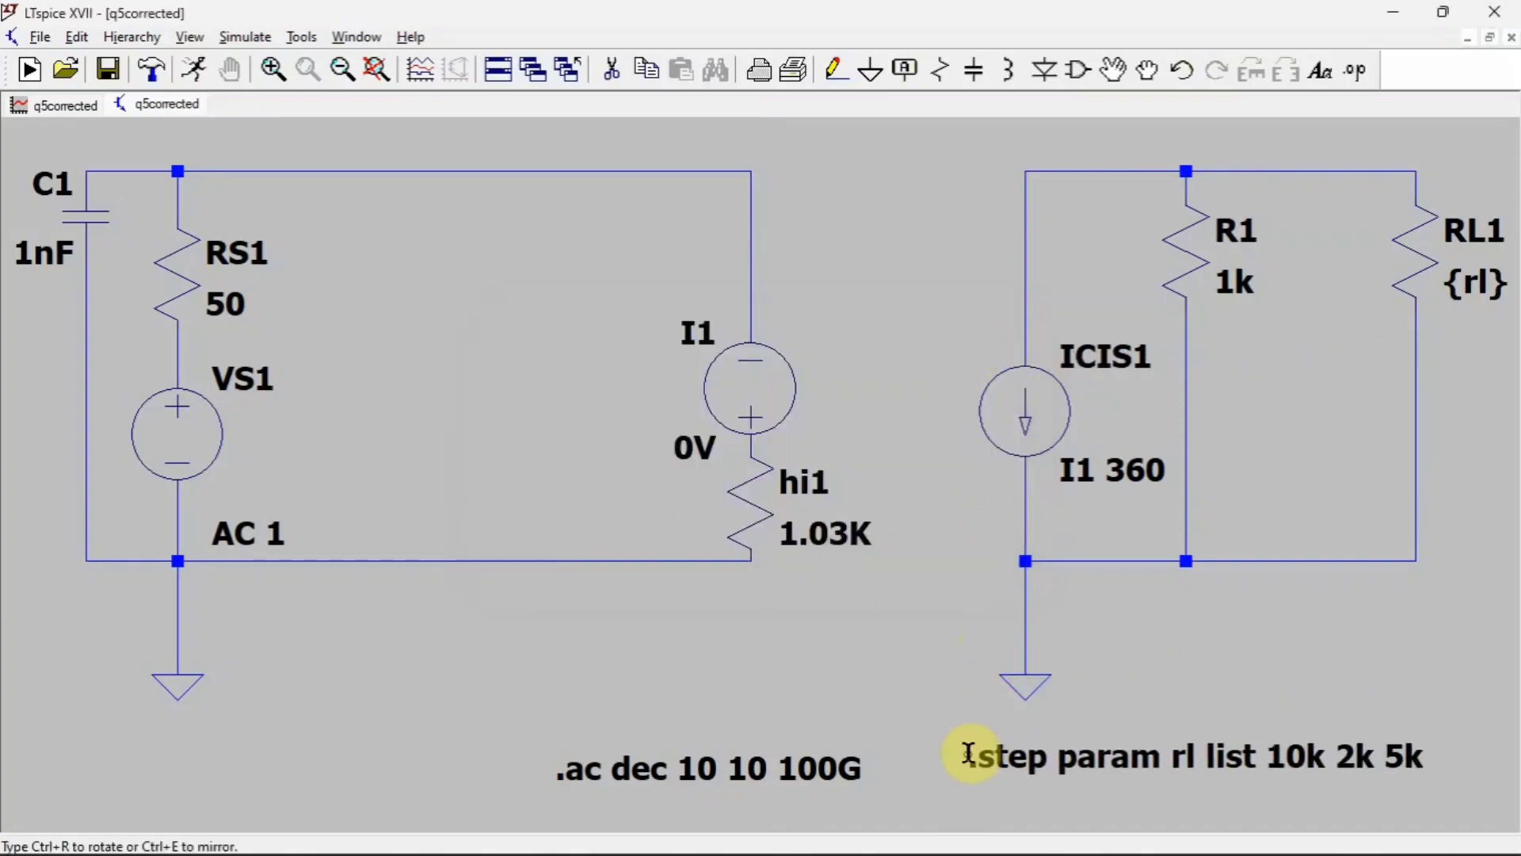
left_click(968, 753)
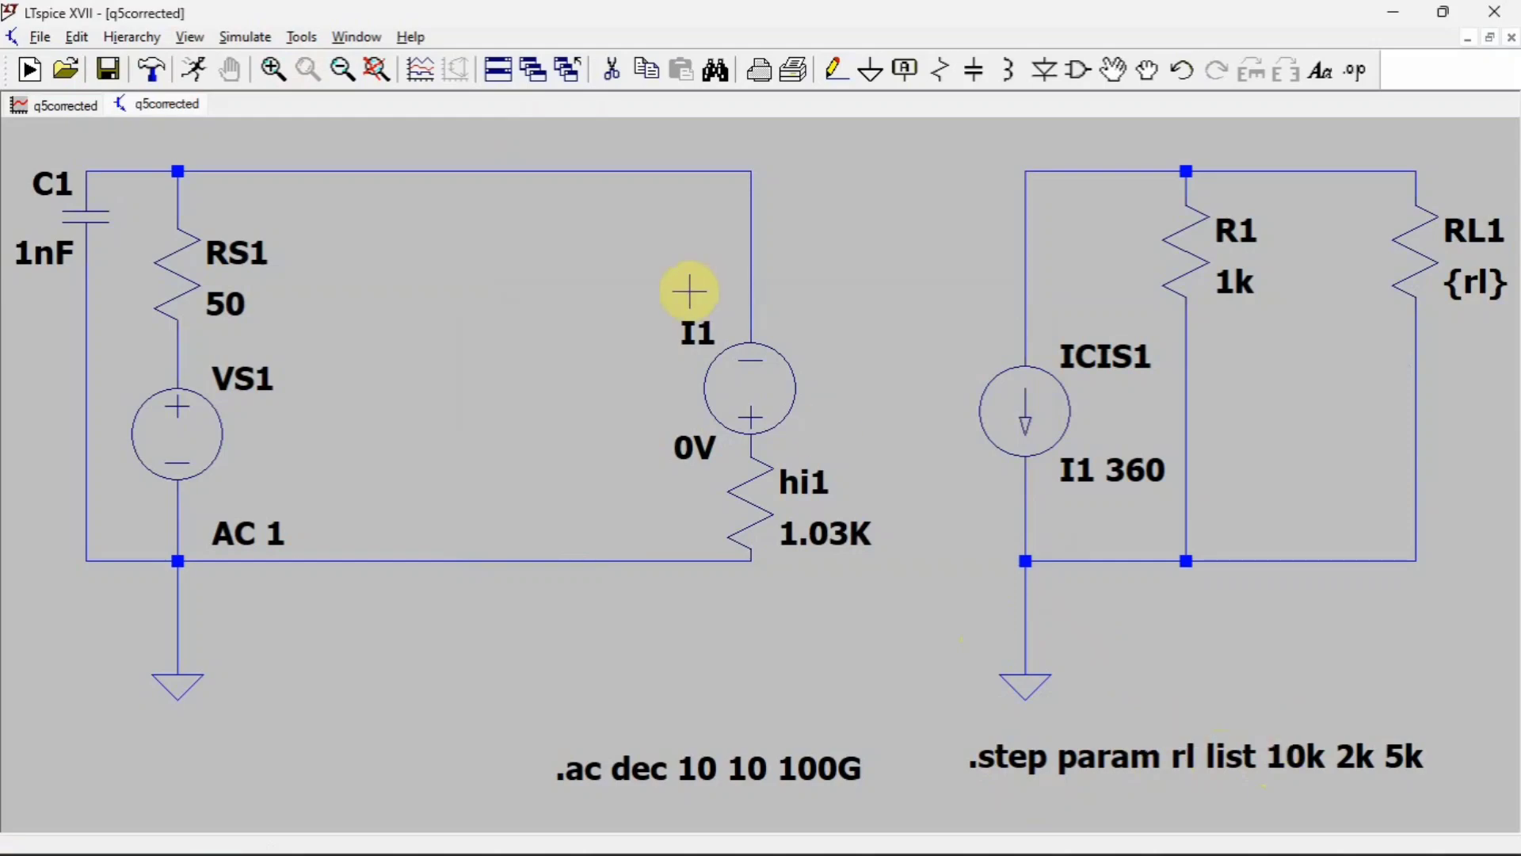
Rerun the AC simulation with the stepped load resistance and maximize the waveform window
left_click(198, 70)
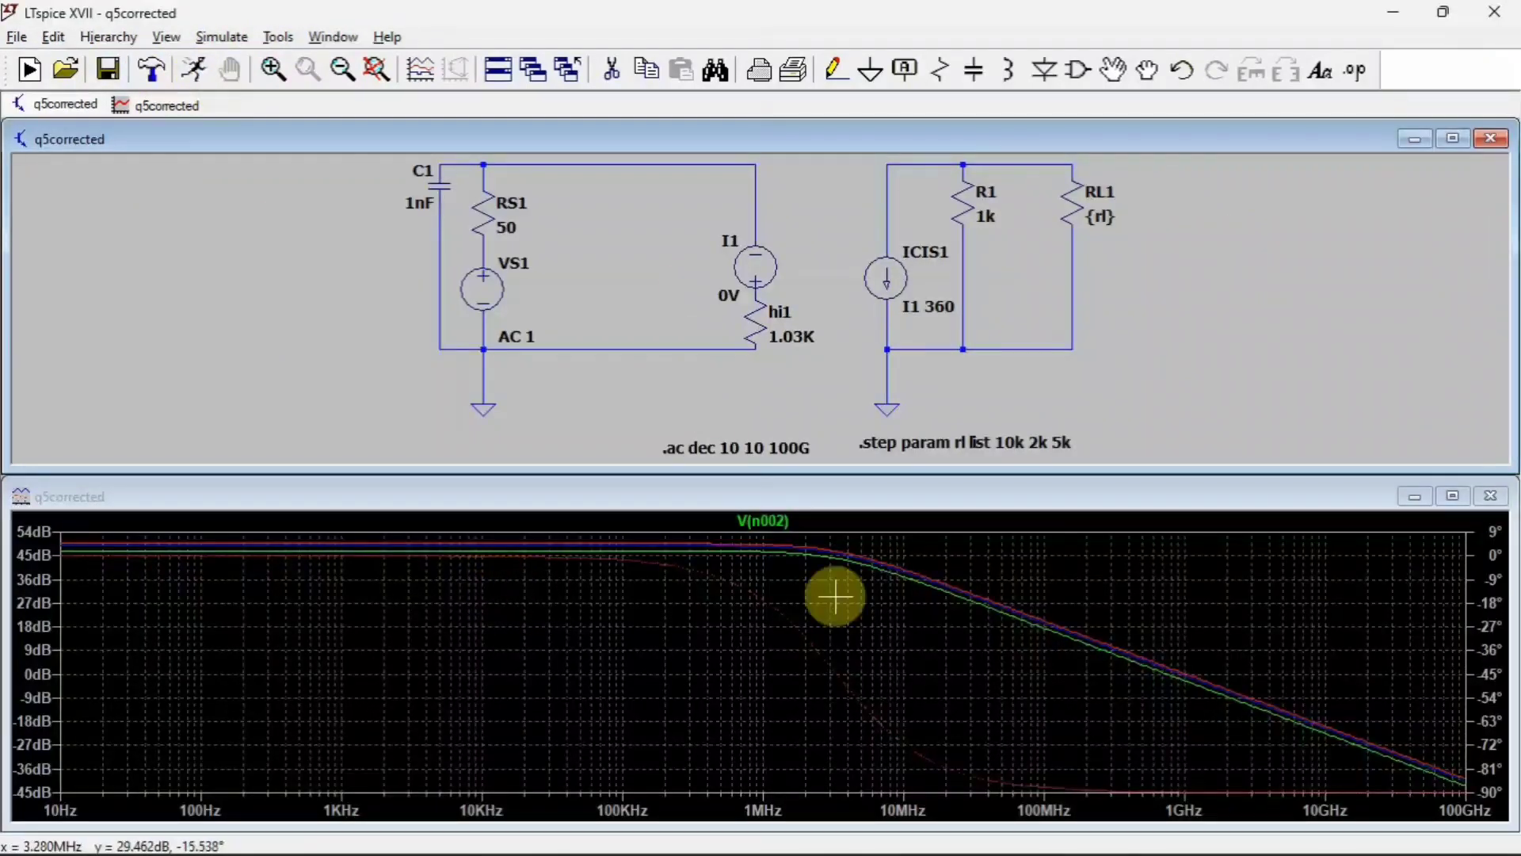
left_click(1455, 497)
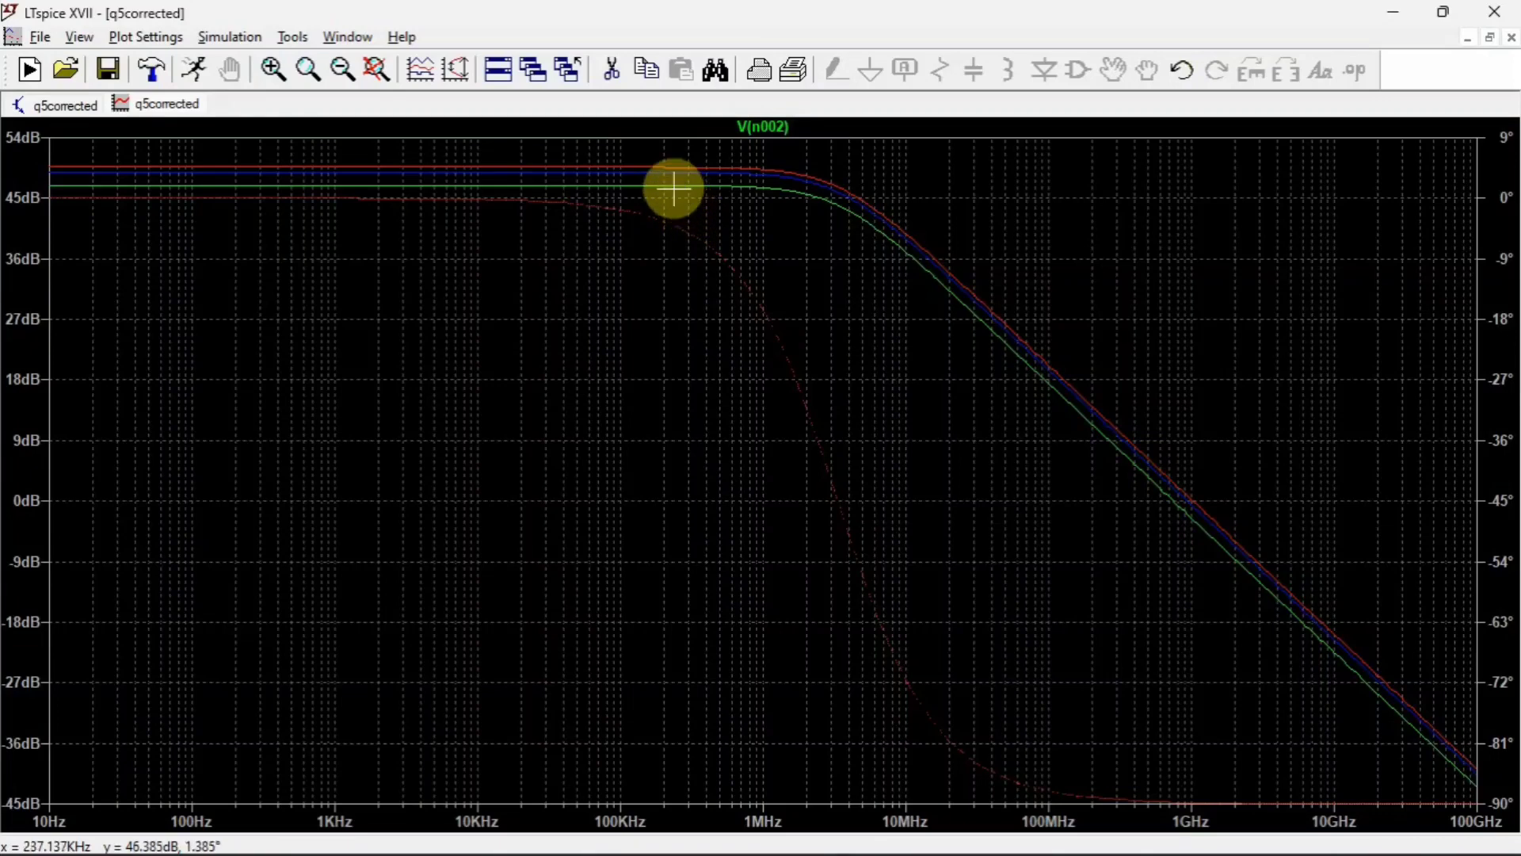
Attach cursor 1 to the V(n002) trace and move it back and forth between the stepped curves, ending on the lowest one
left_click(782, 135)
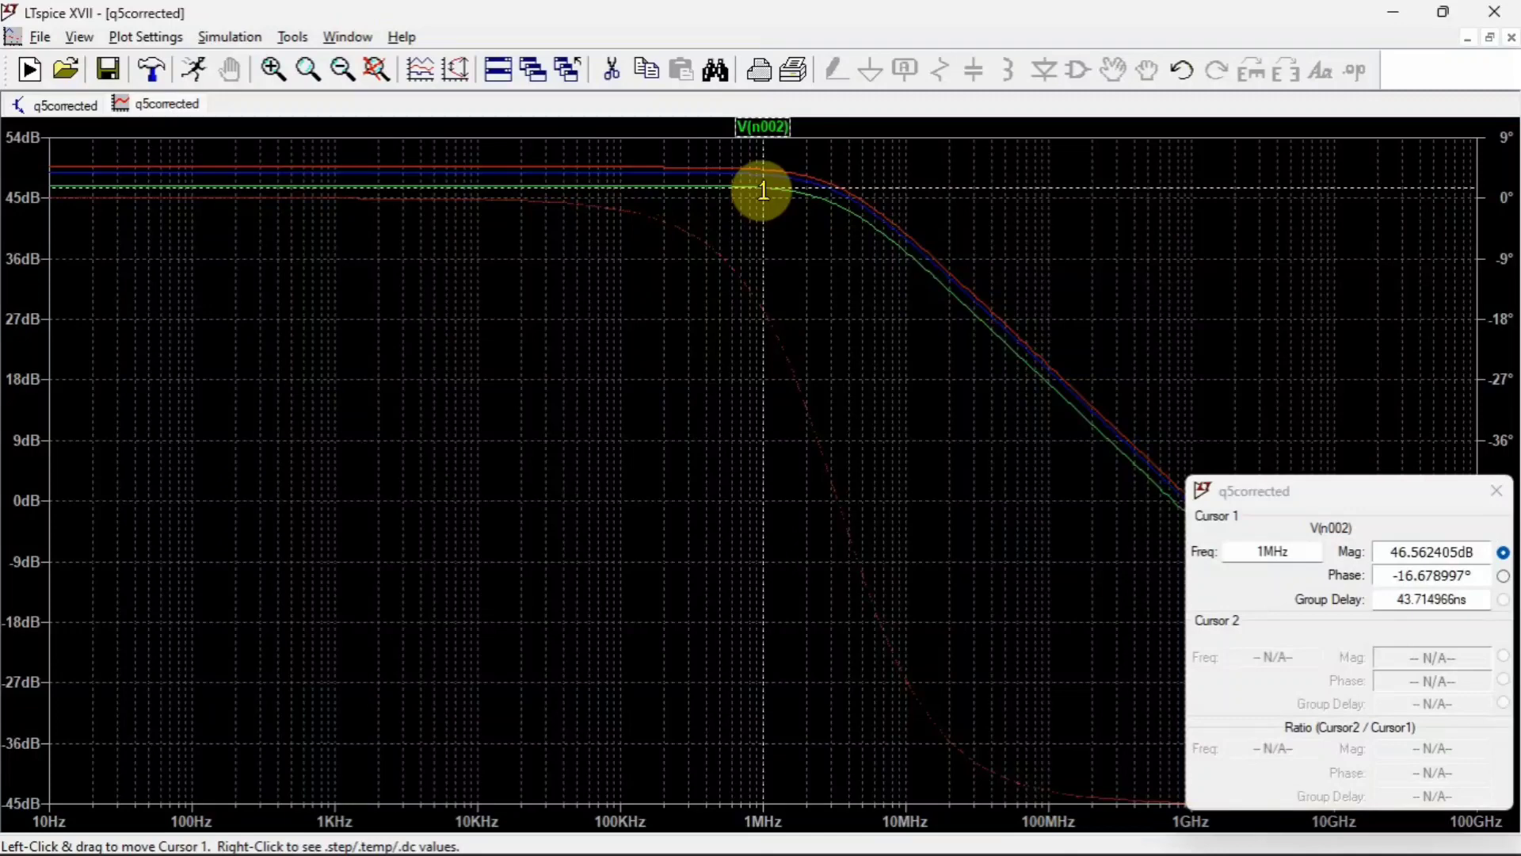
key("Up")
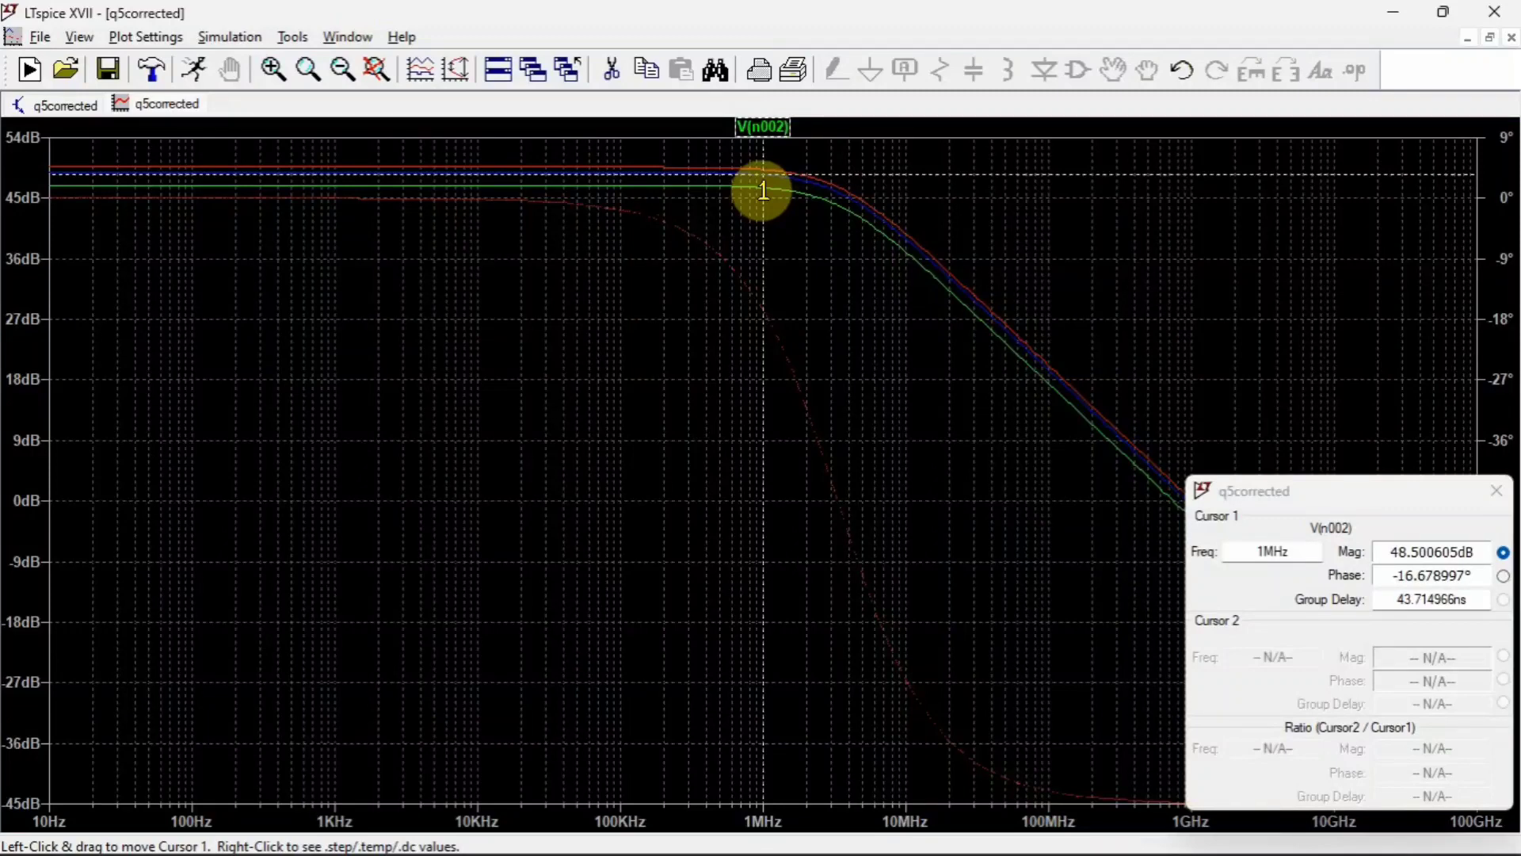
key("Up")
key("Down")
key("Up")
key("Up")
key("Down")
key("Down")
key("Up")
key("Down")
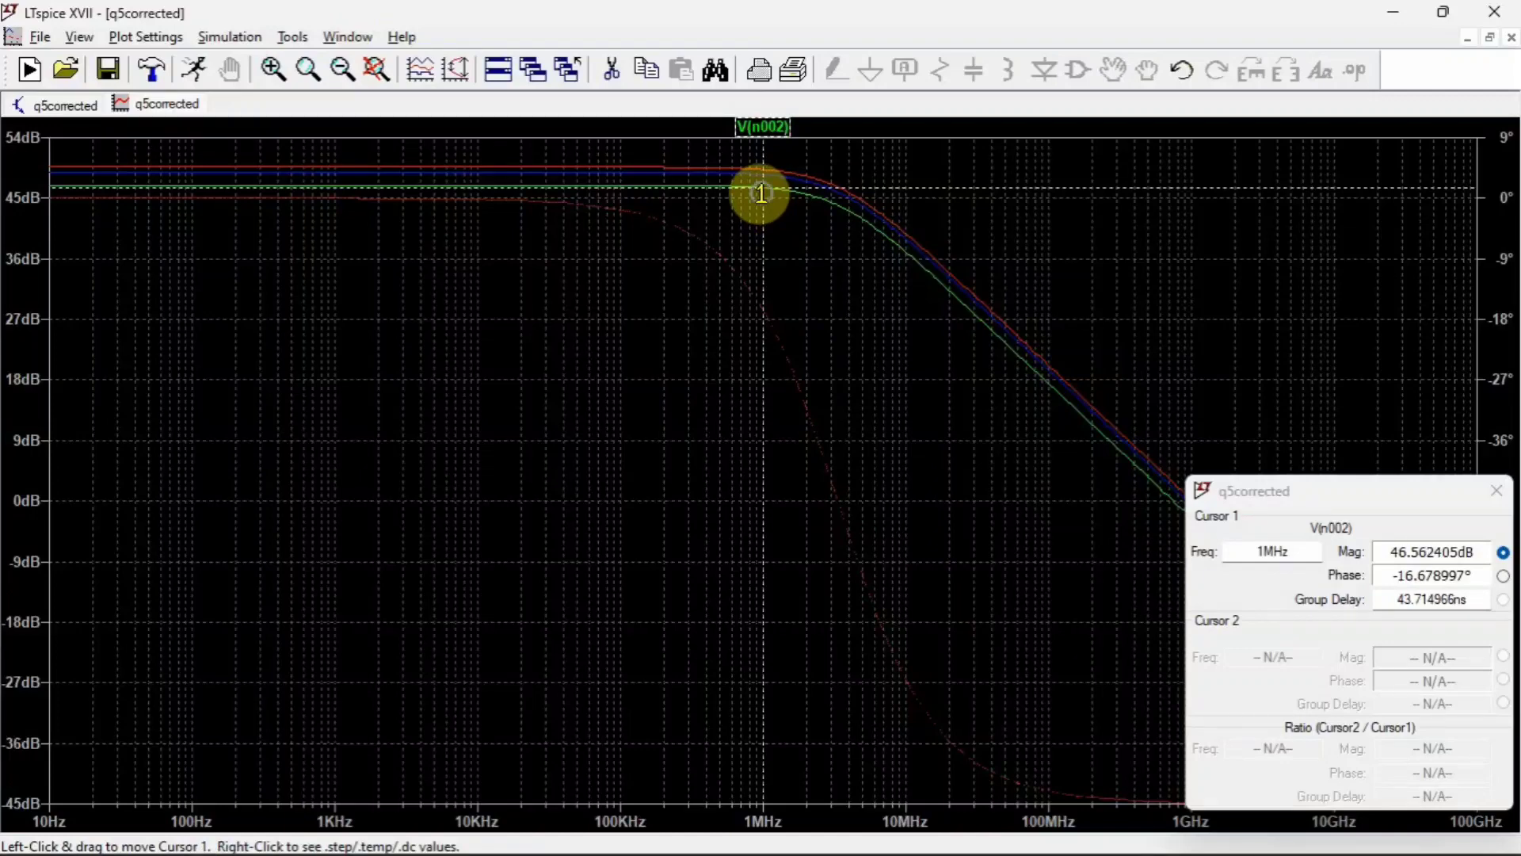
Check cursor 1's step information on the lowest and middle curves, close the cursor readout, and return to the schematic
right_click(766, 203)
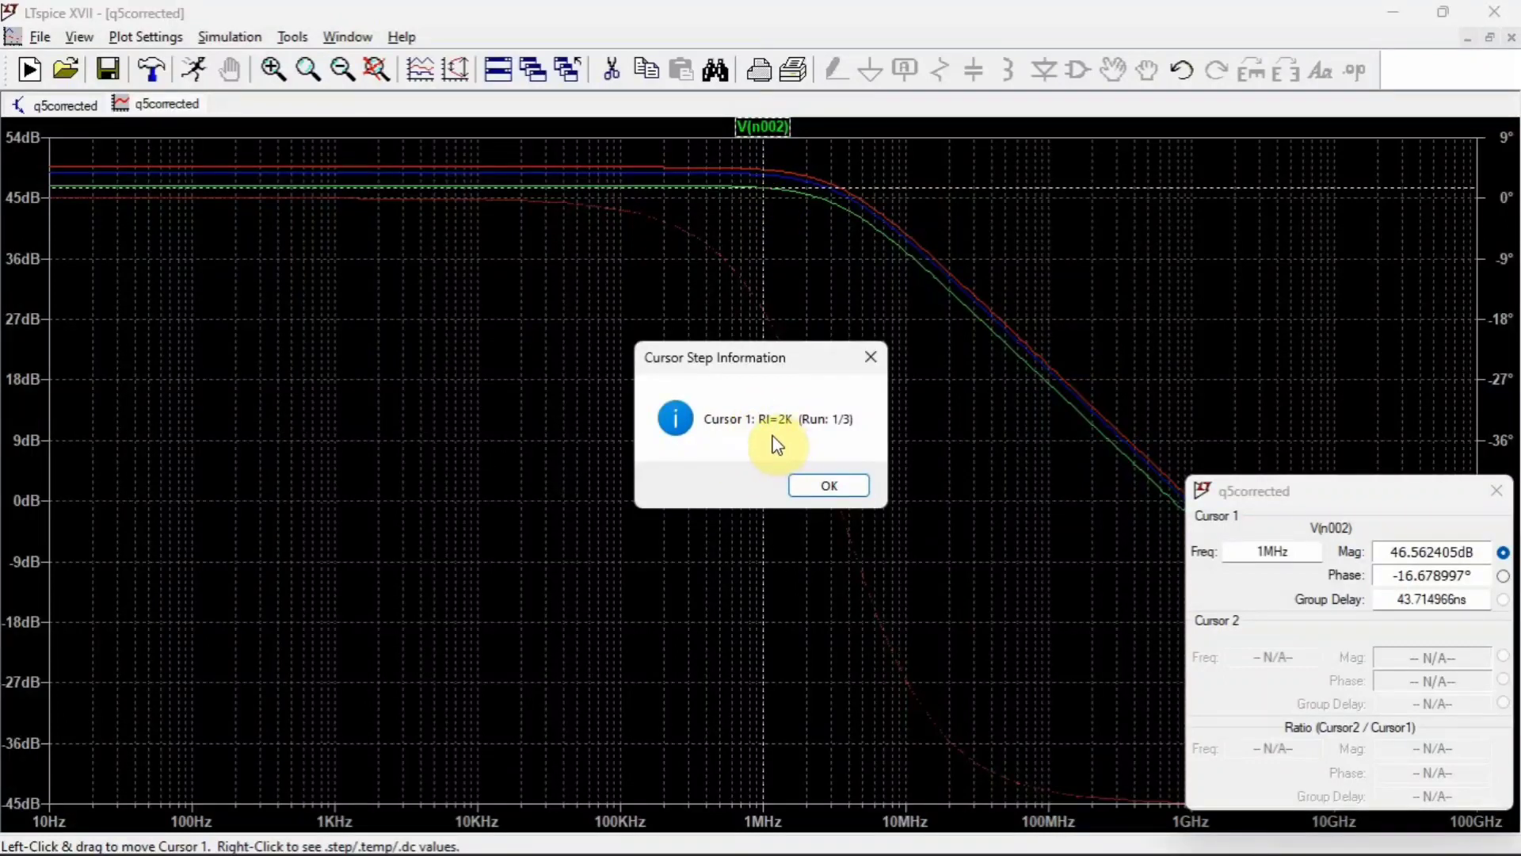
left_click(873, 354)
key("Up")
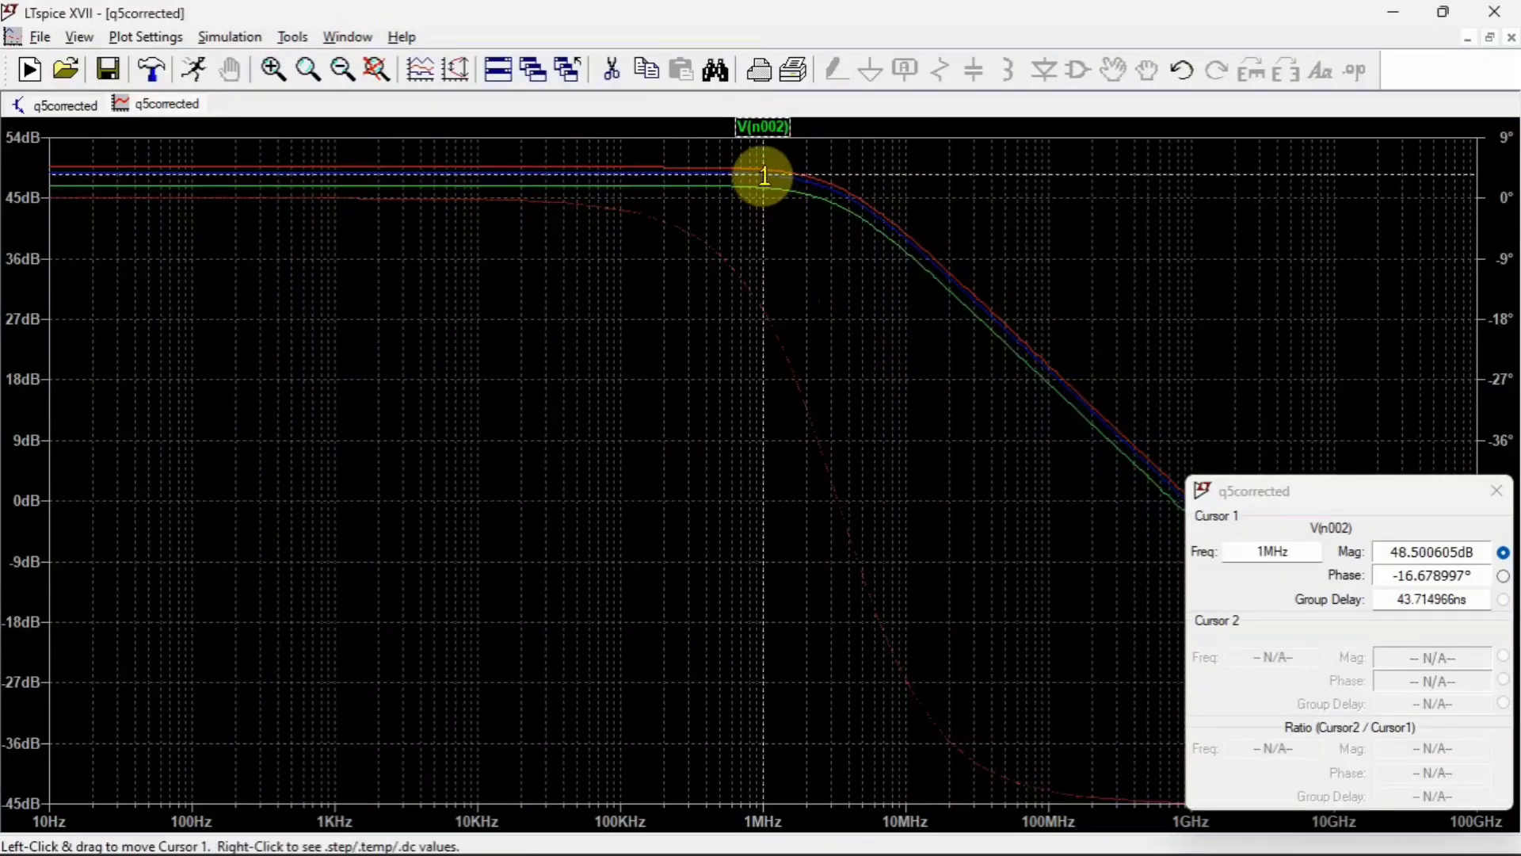
right_click(764, 174)
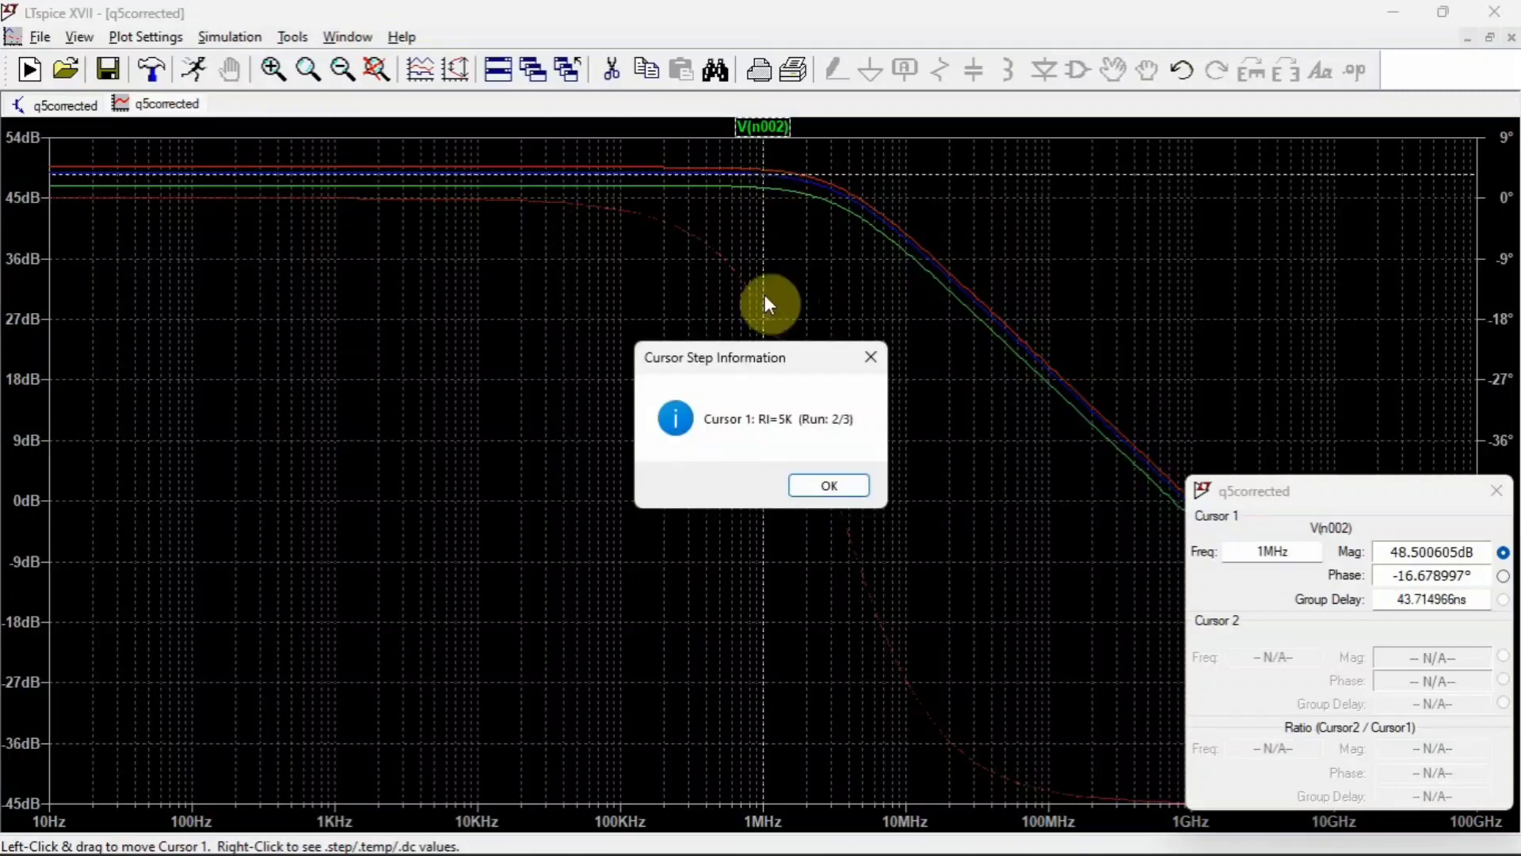
left_click(873, 358)
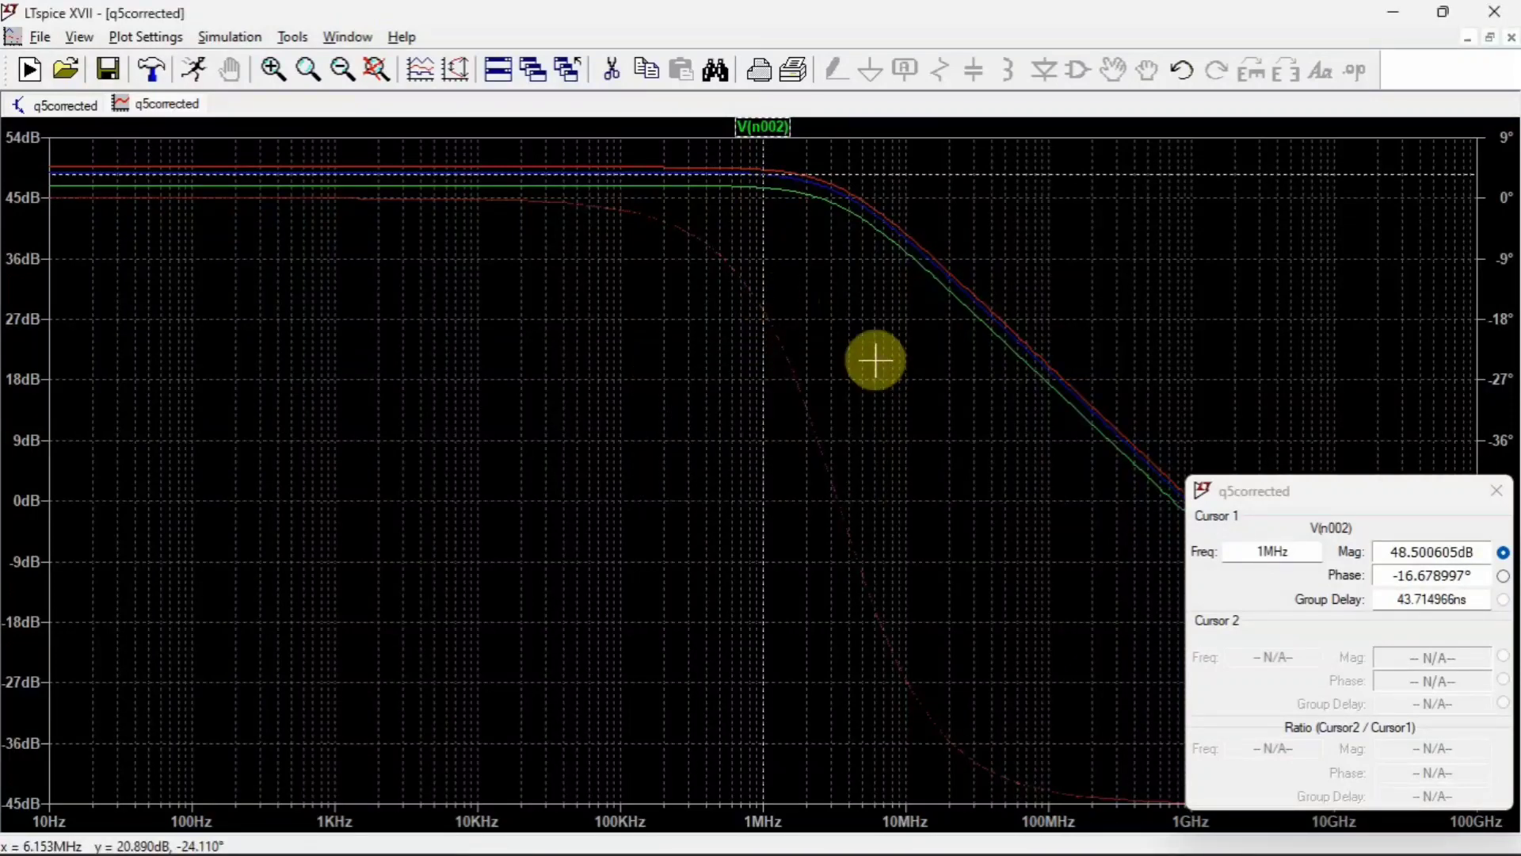
left_click(1496, 497)
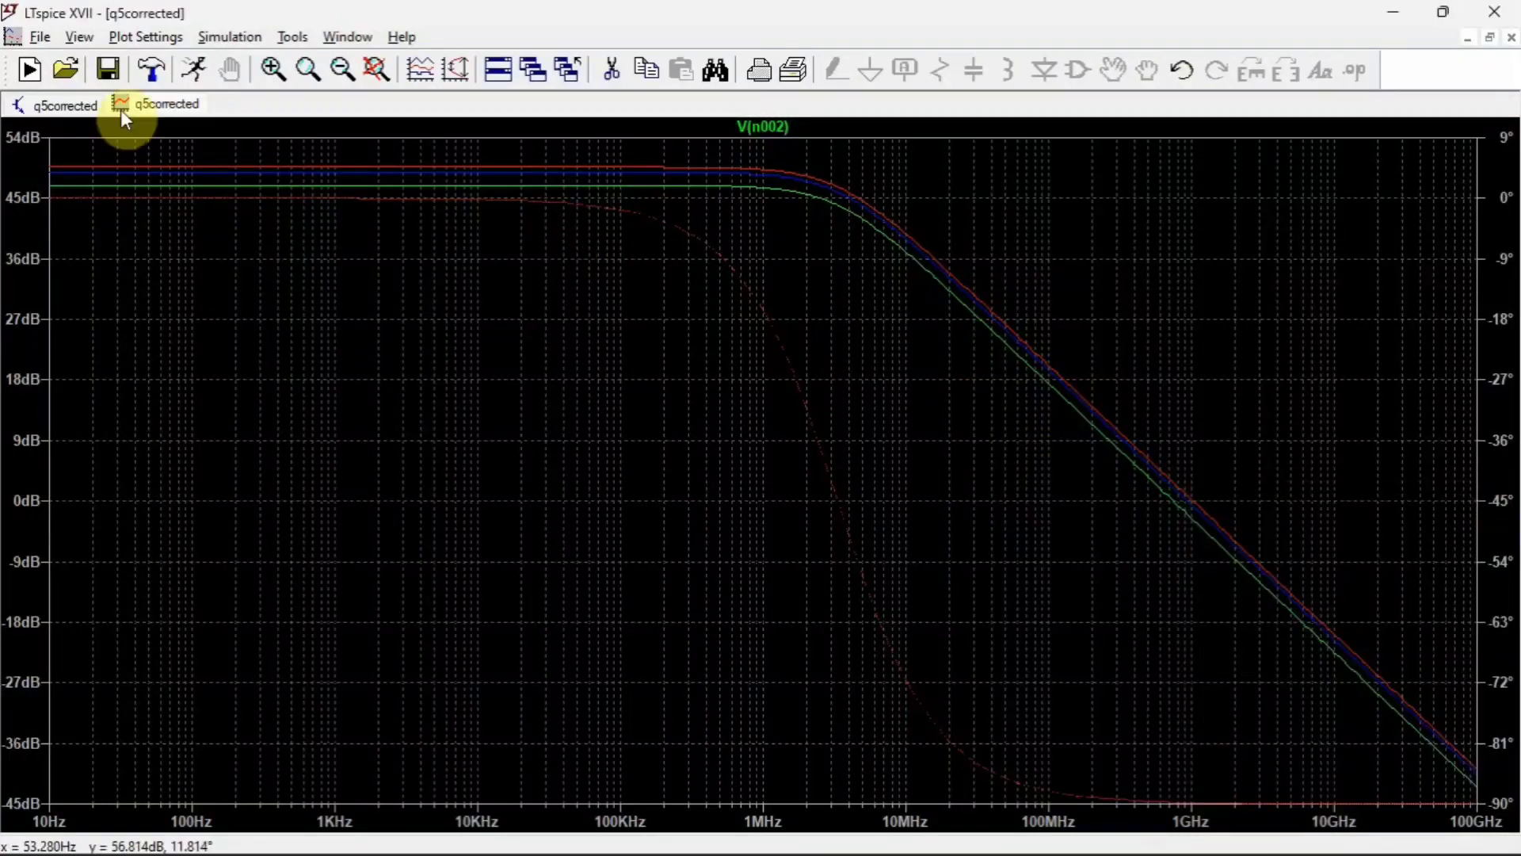
left_click(82, 104)
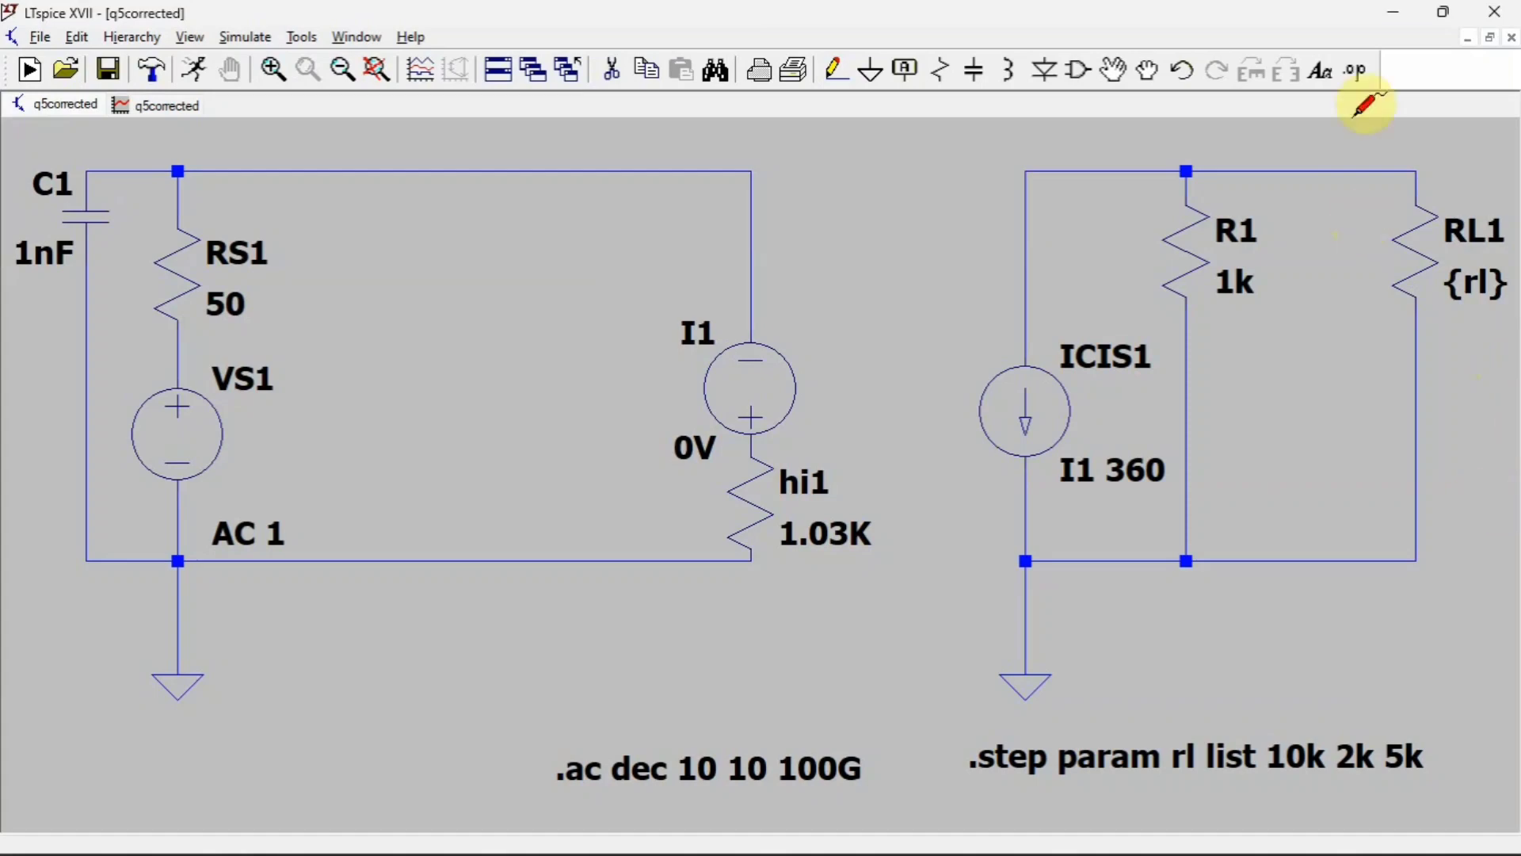
Comment out the ".step param rl list 10k 2k 5k" directive by replacing its leading period with a semicolon
right_click(1001, 763)
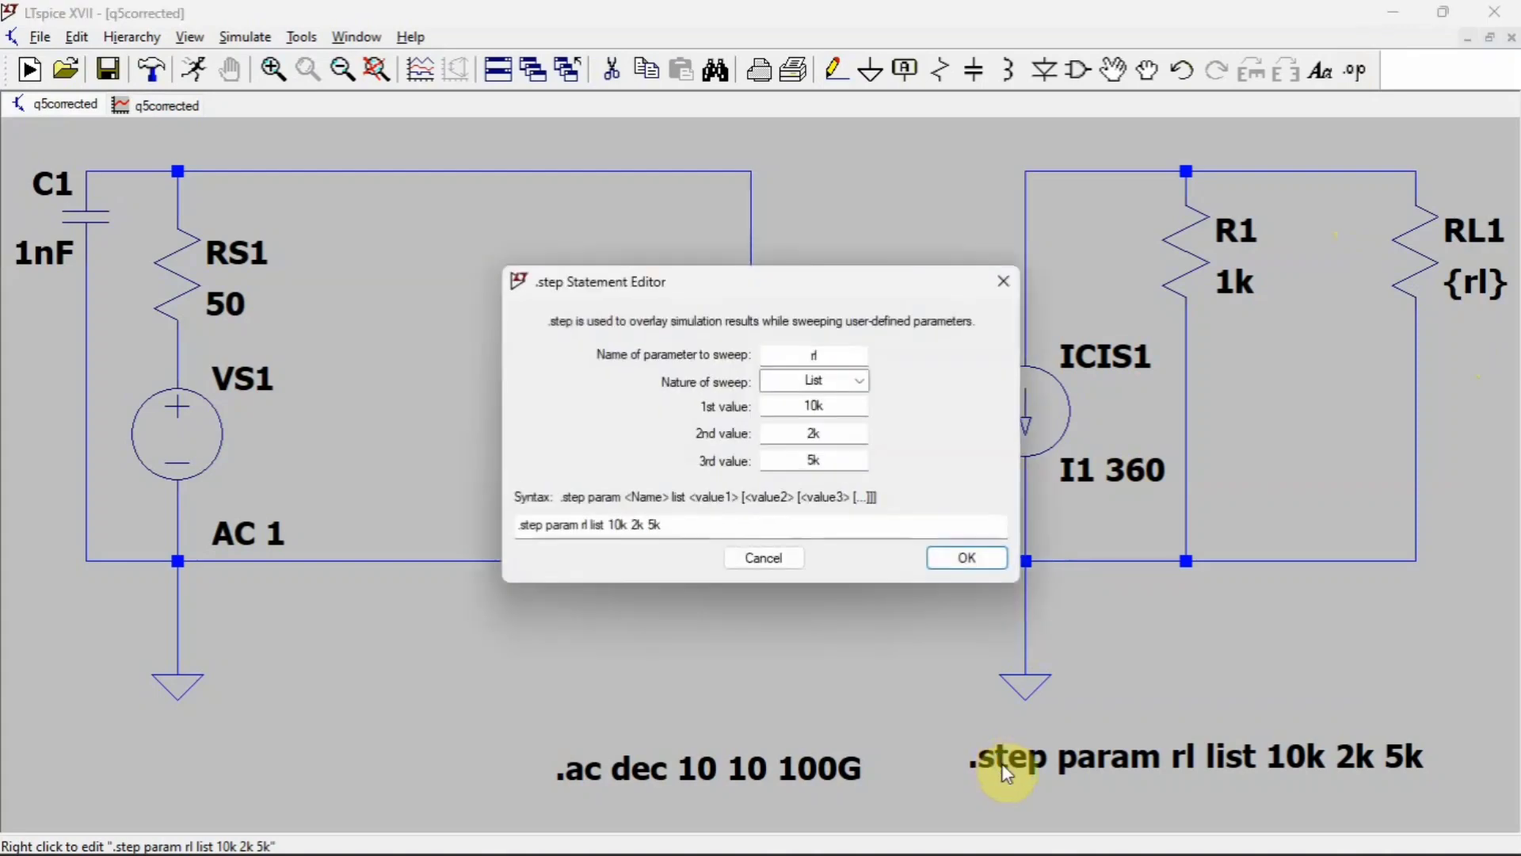
left_click(524, 522)
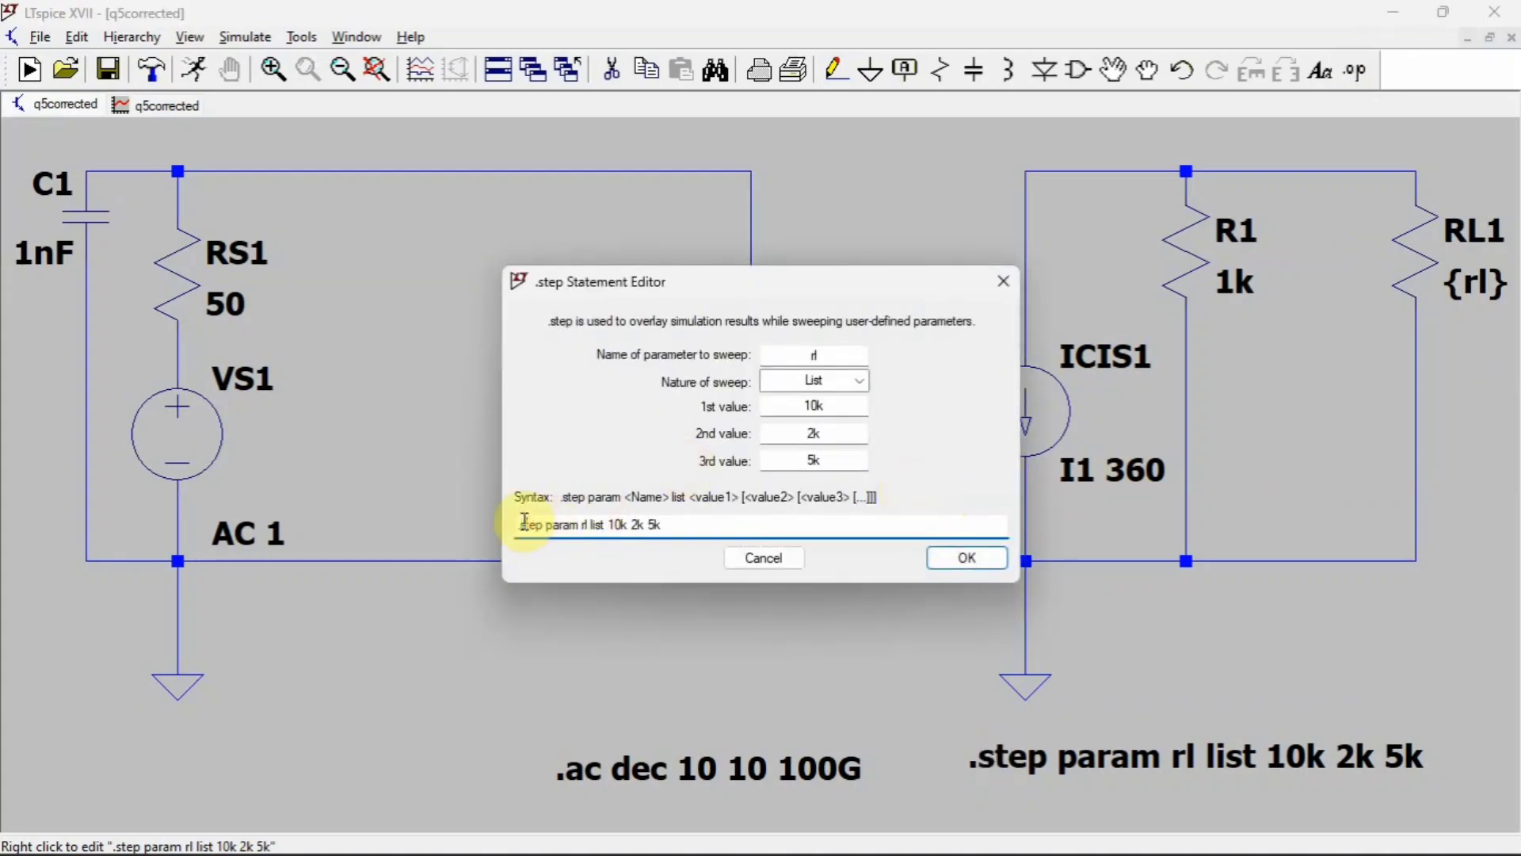
key("BackSpace")
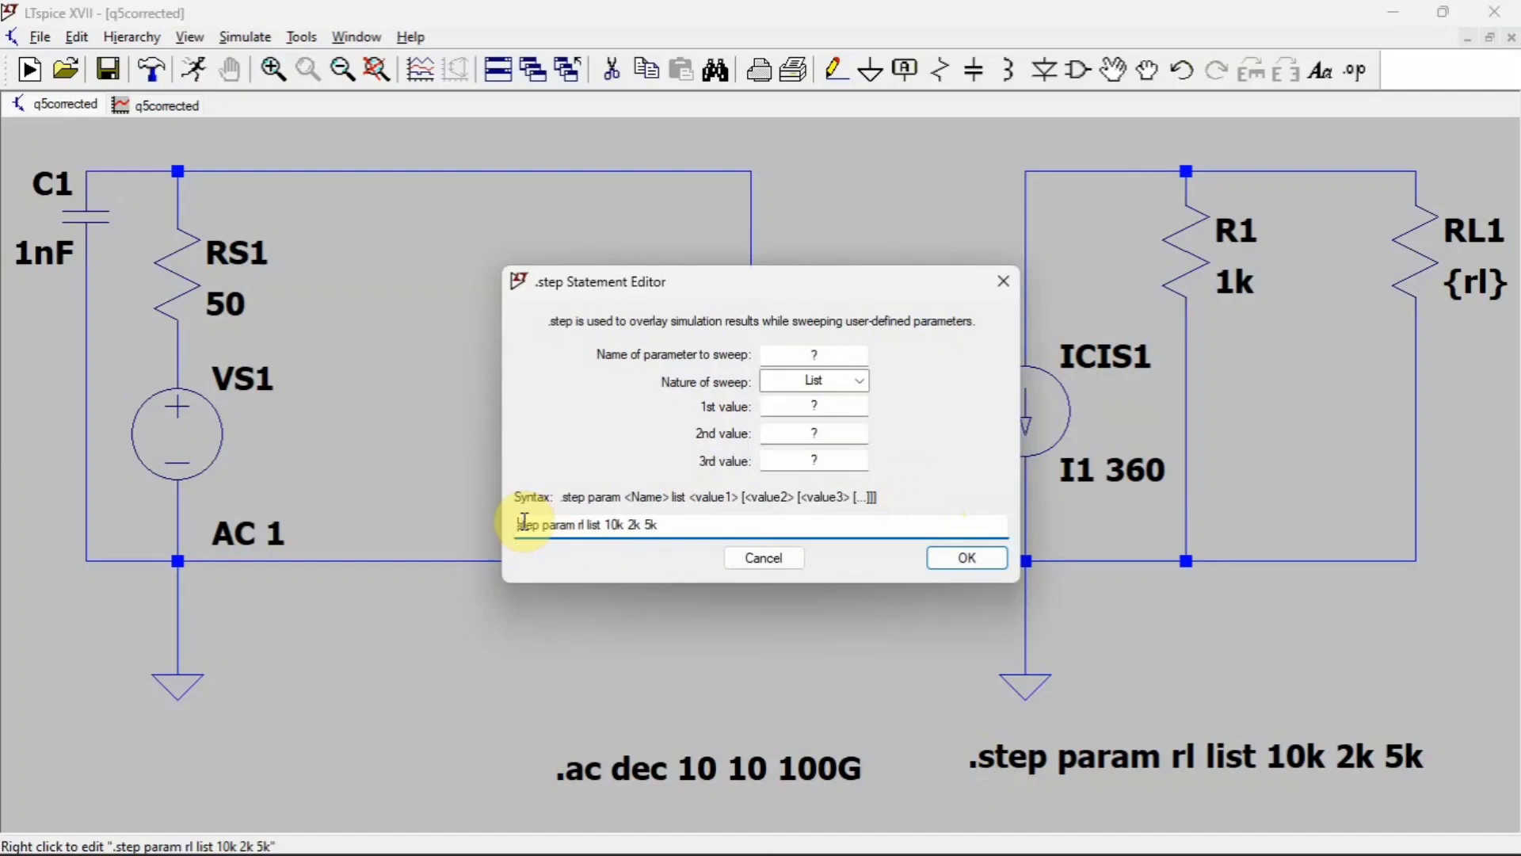
type(";")
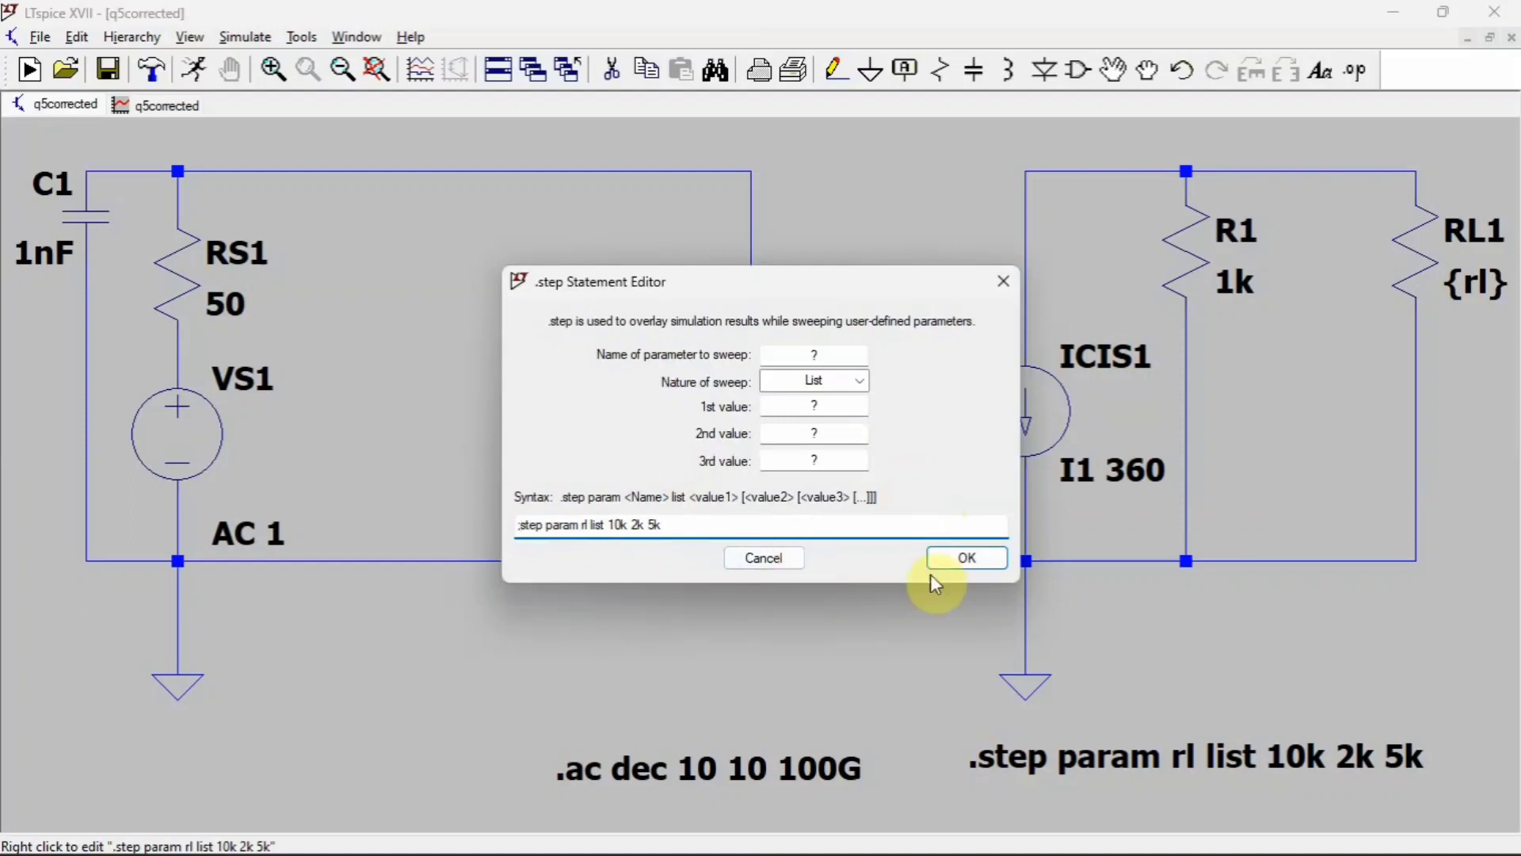
left_click(983, 557)
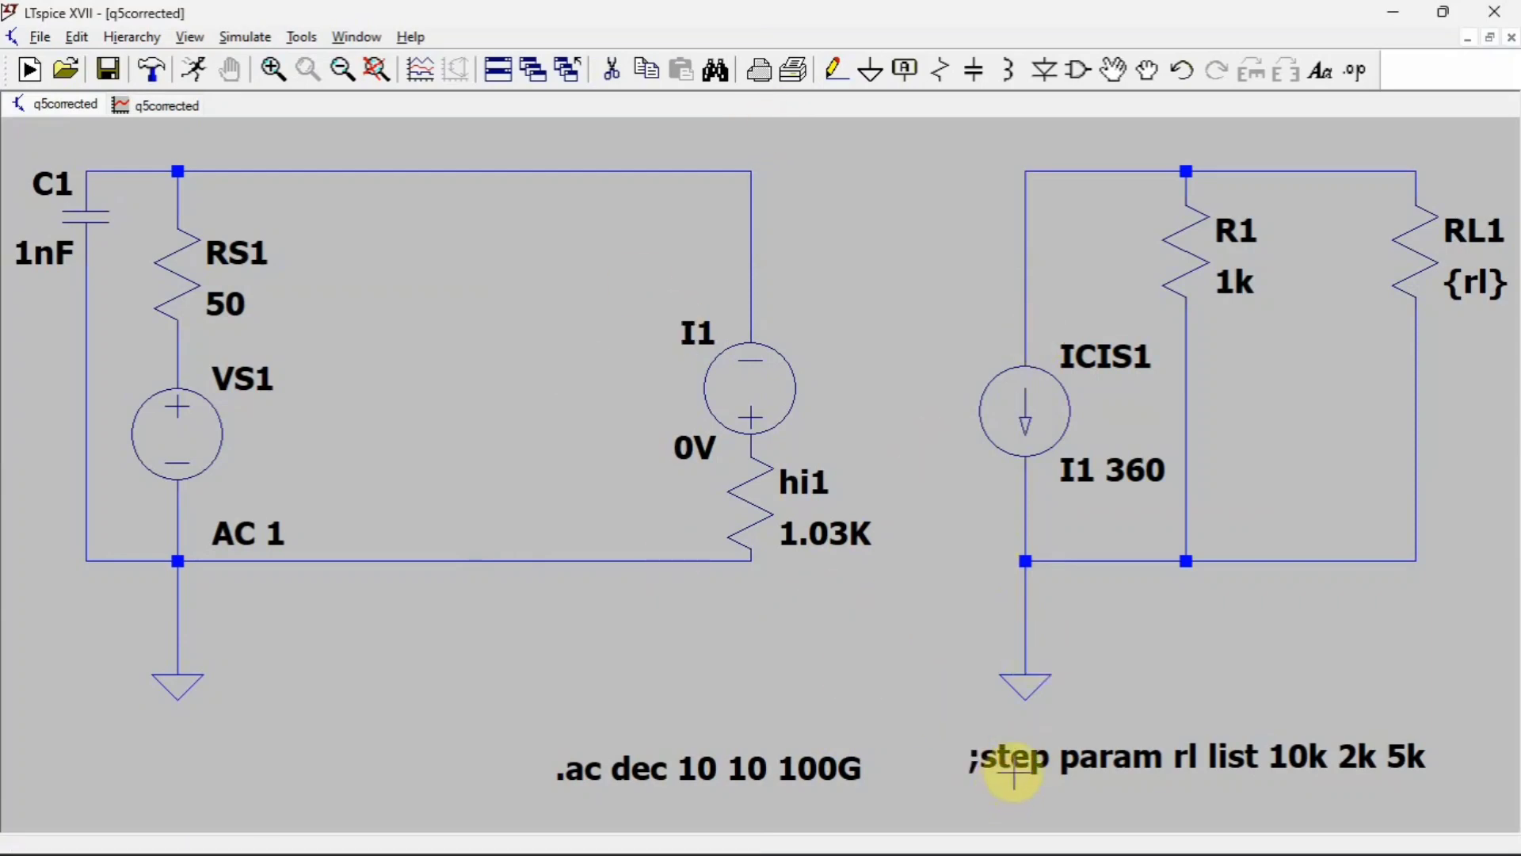
Add the SPICE directive ".step param rl 2k 10k 2k" and place it above the .ac directive
left_click(1335, 90)
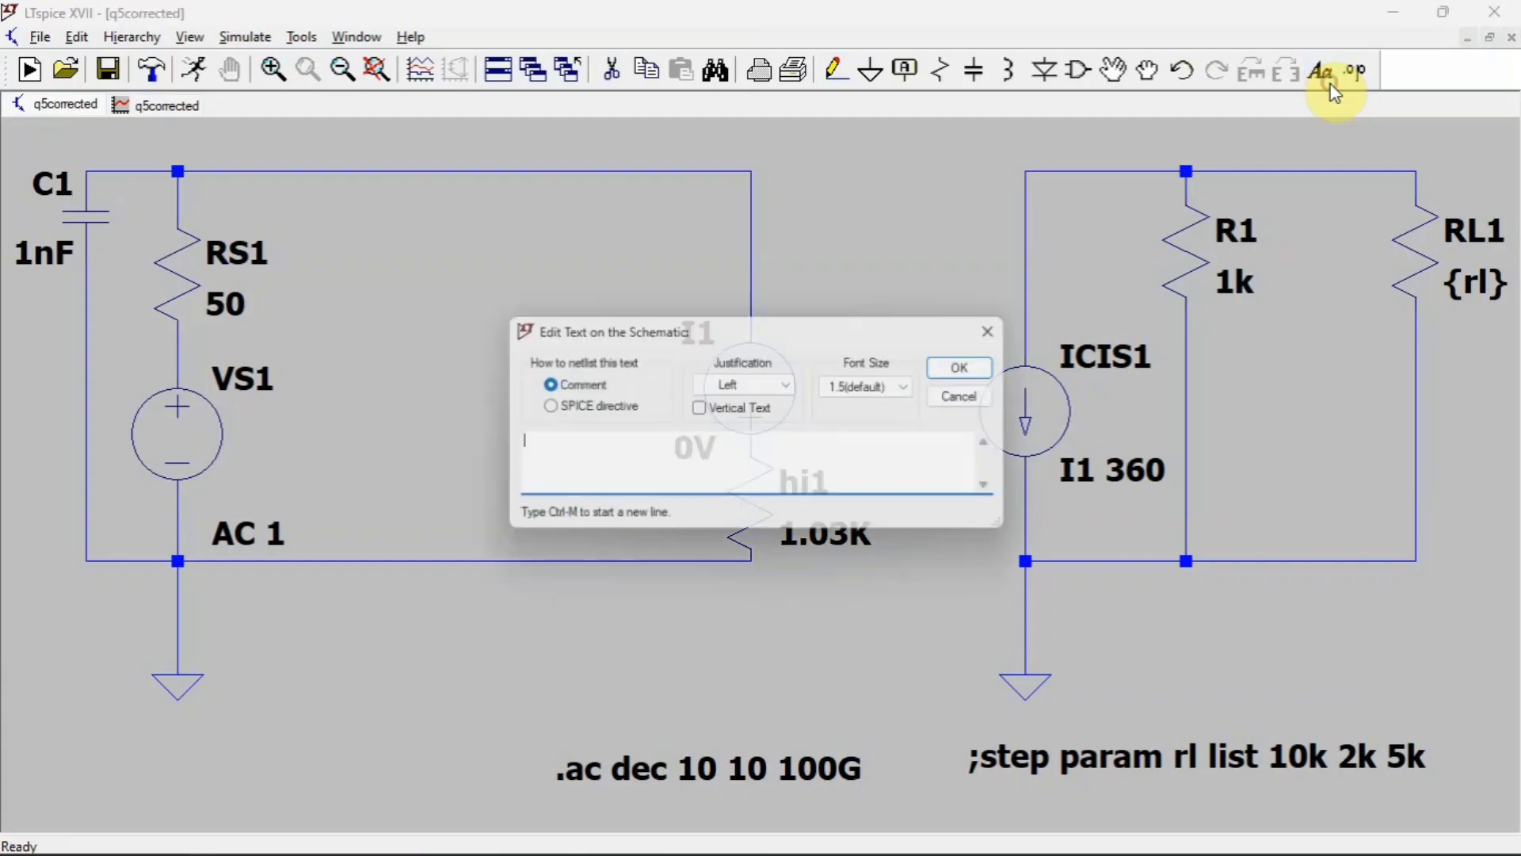
left_click(544, 408)
type(".")
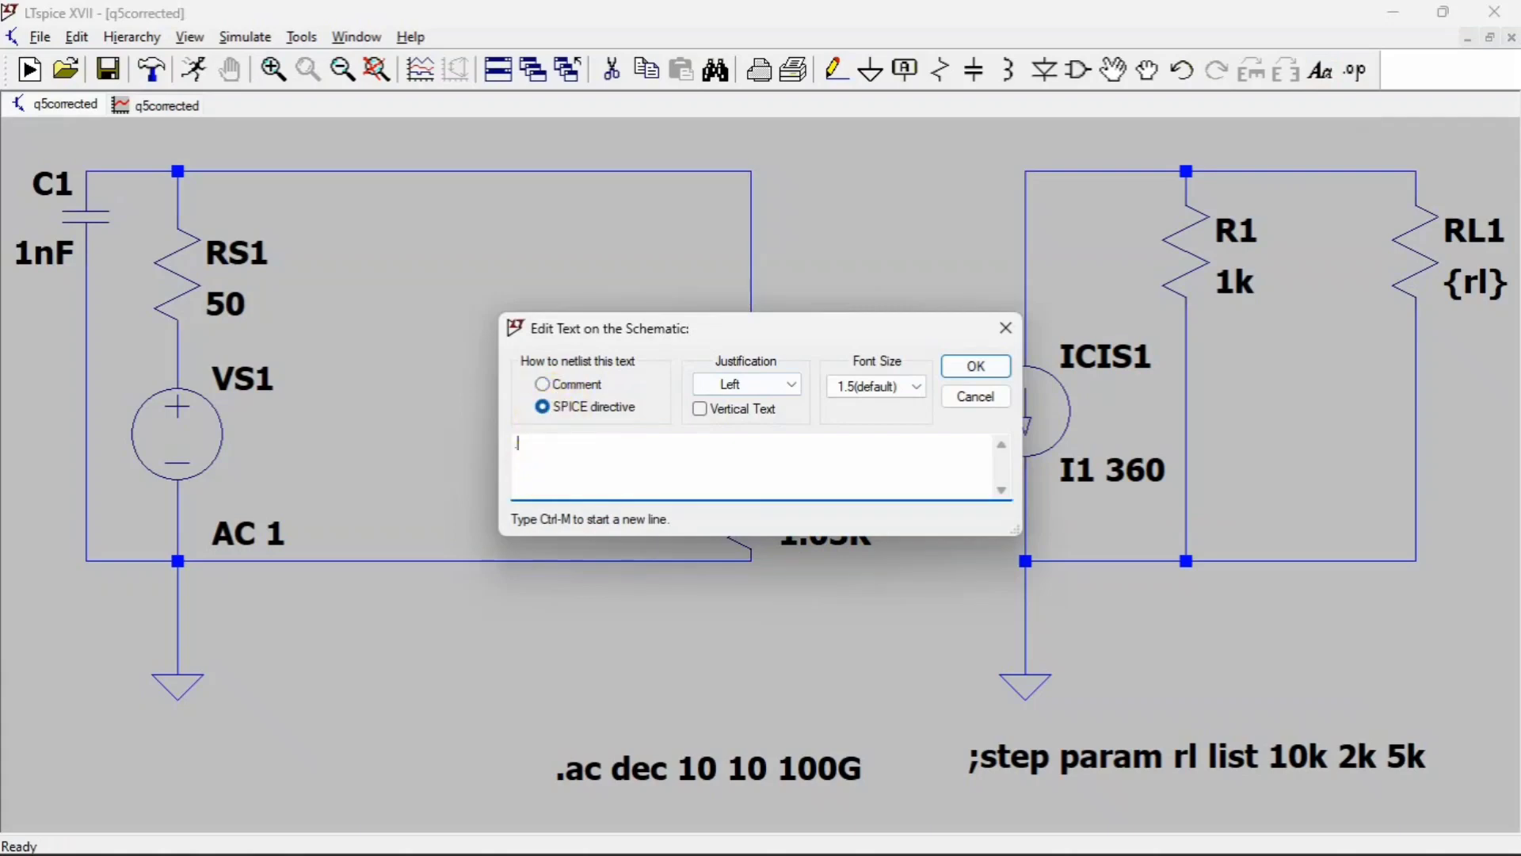
type("step param rl 2k 10k 2k")
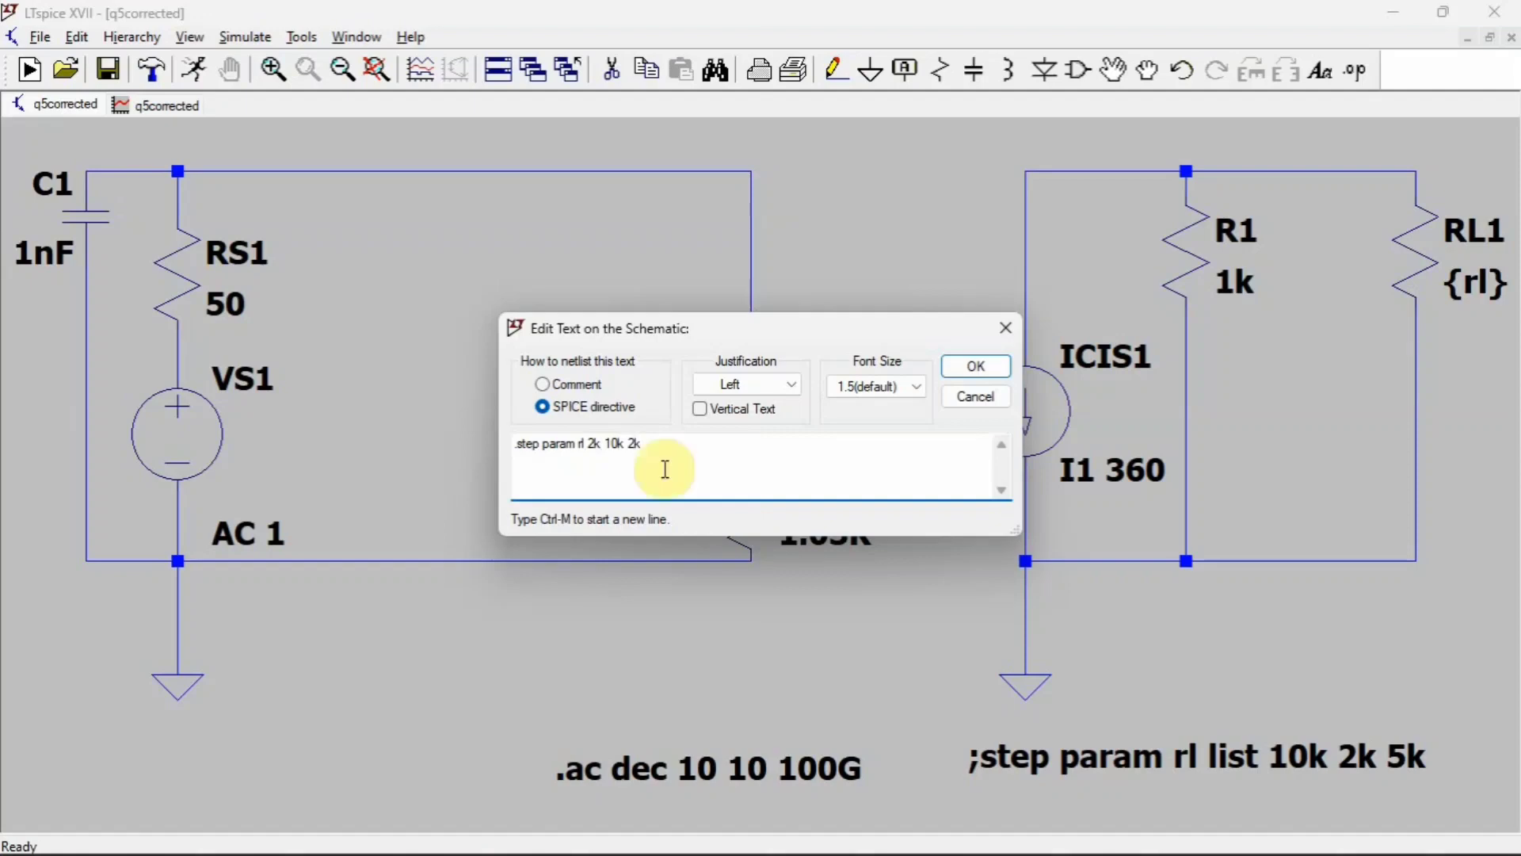
left_click(971, 366)
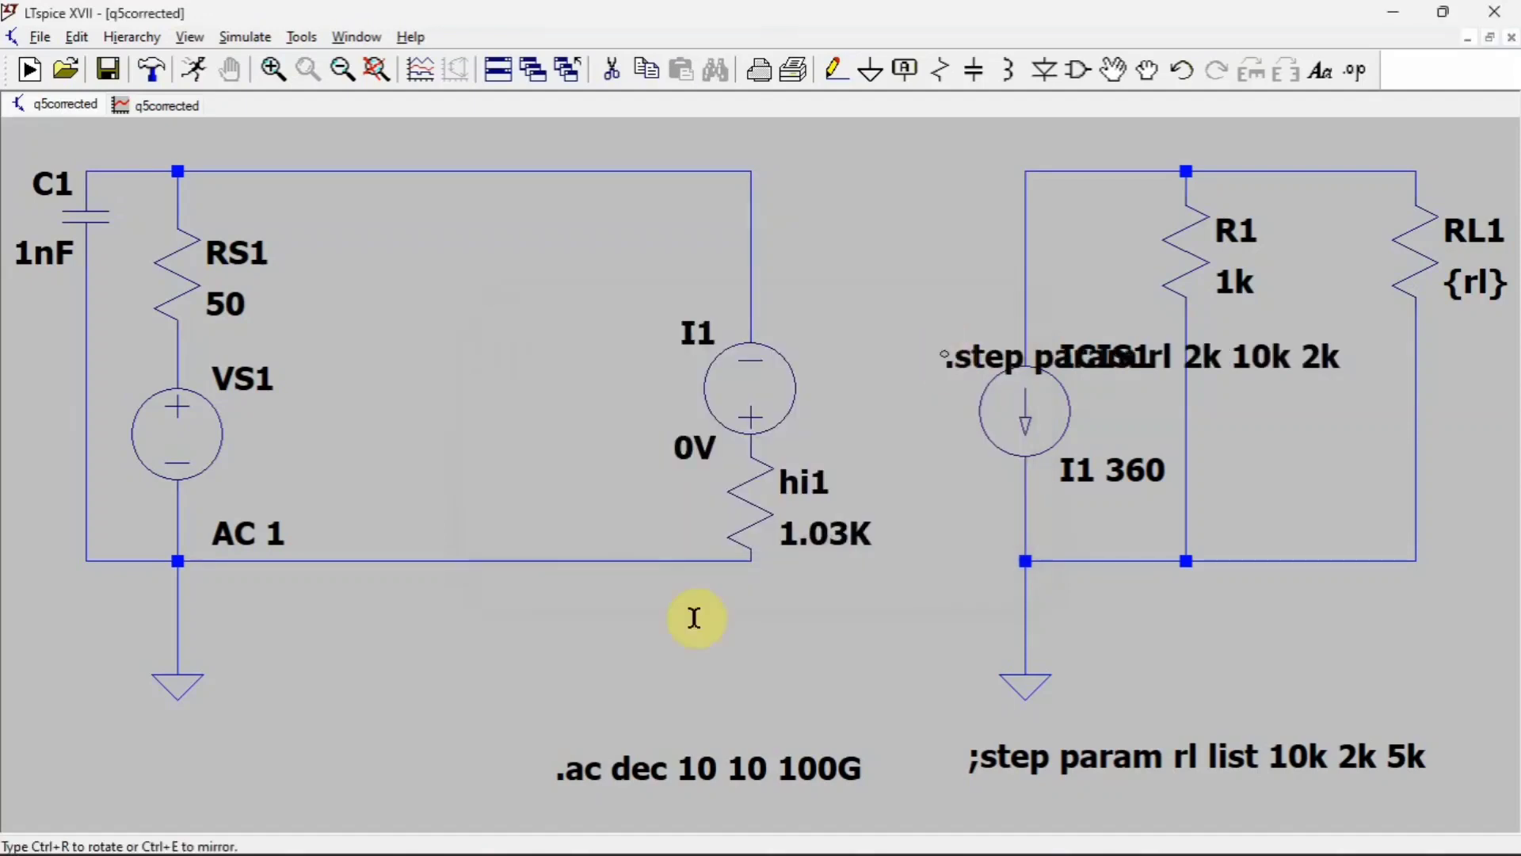
left_click(315, 683)
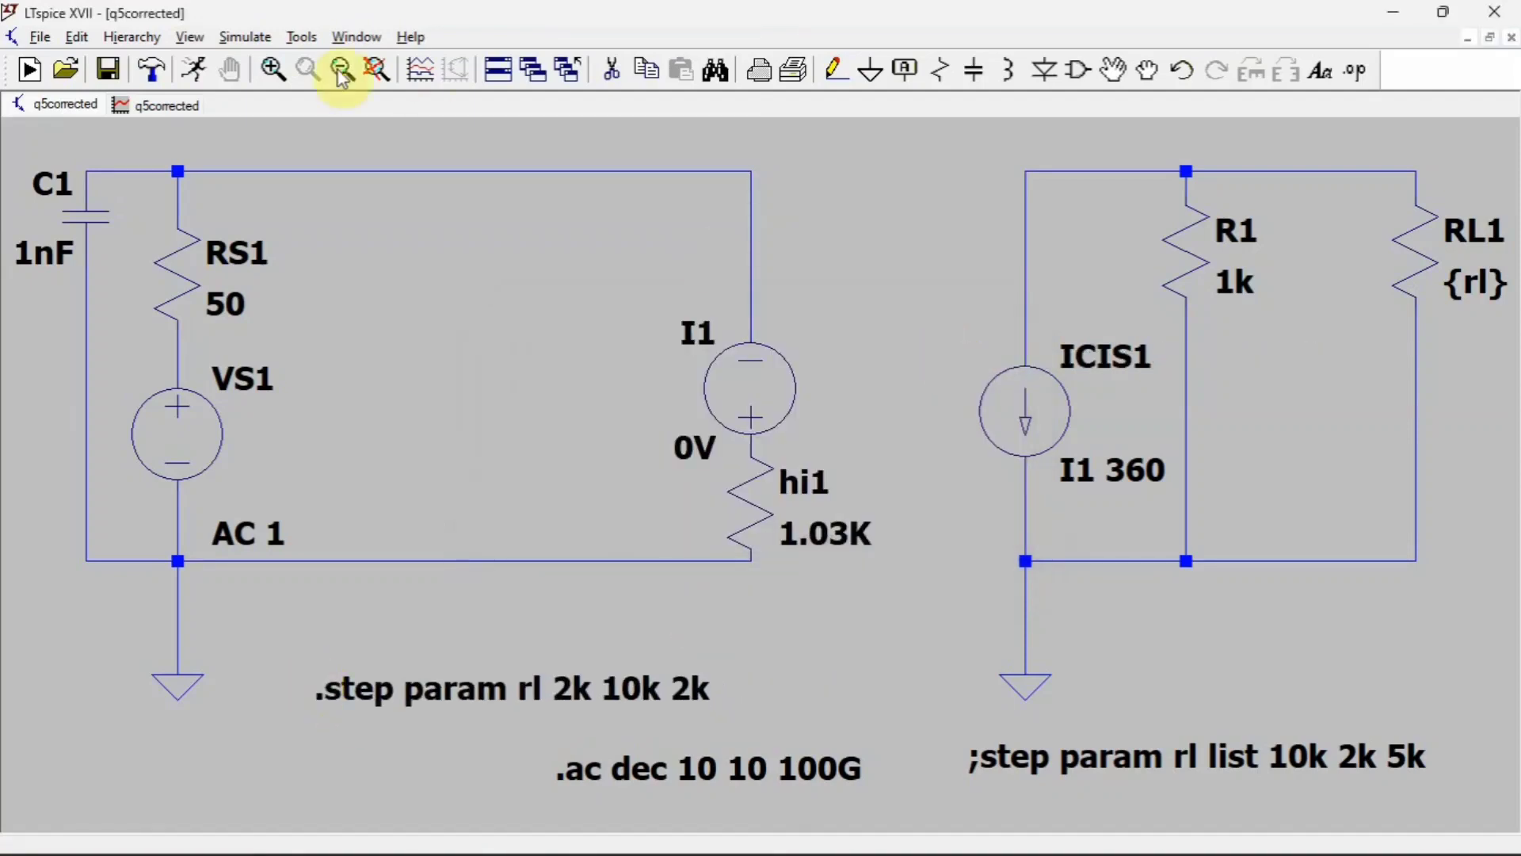
Rerun the simulation with the linear sweep, maximize the waveform window, and enlarge the flat region of the curves around 60 kHz to 720 kHz
left_click(204, 78)
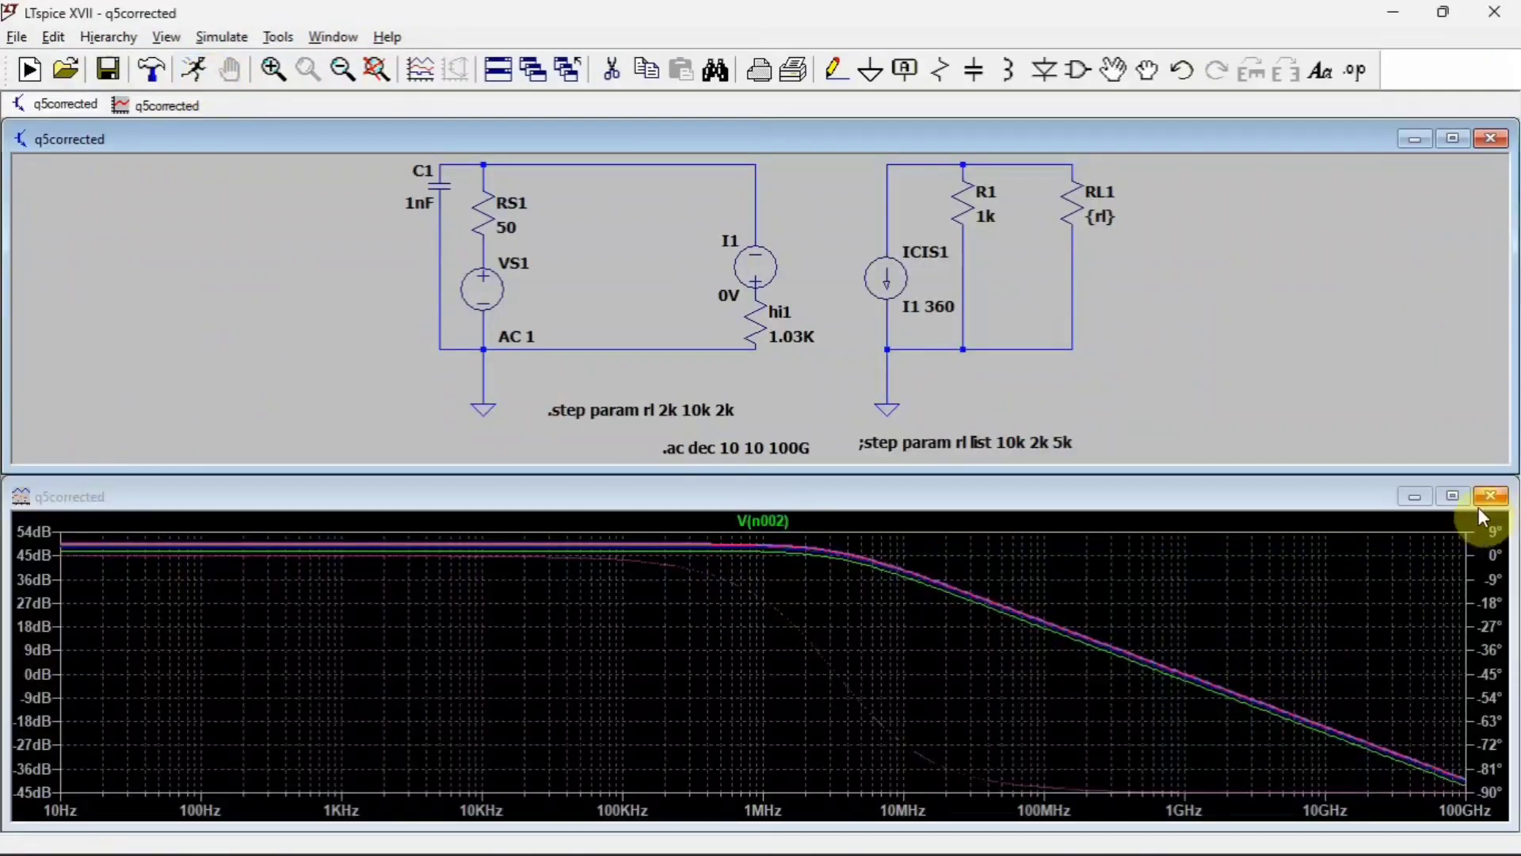
left_click(1455, 499)
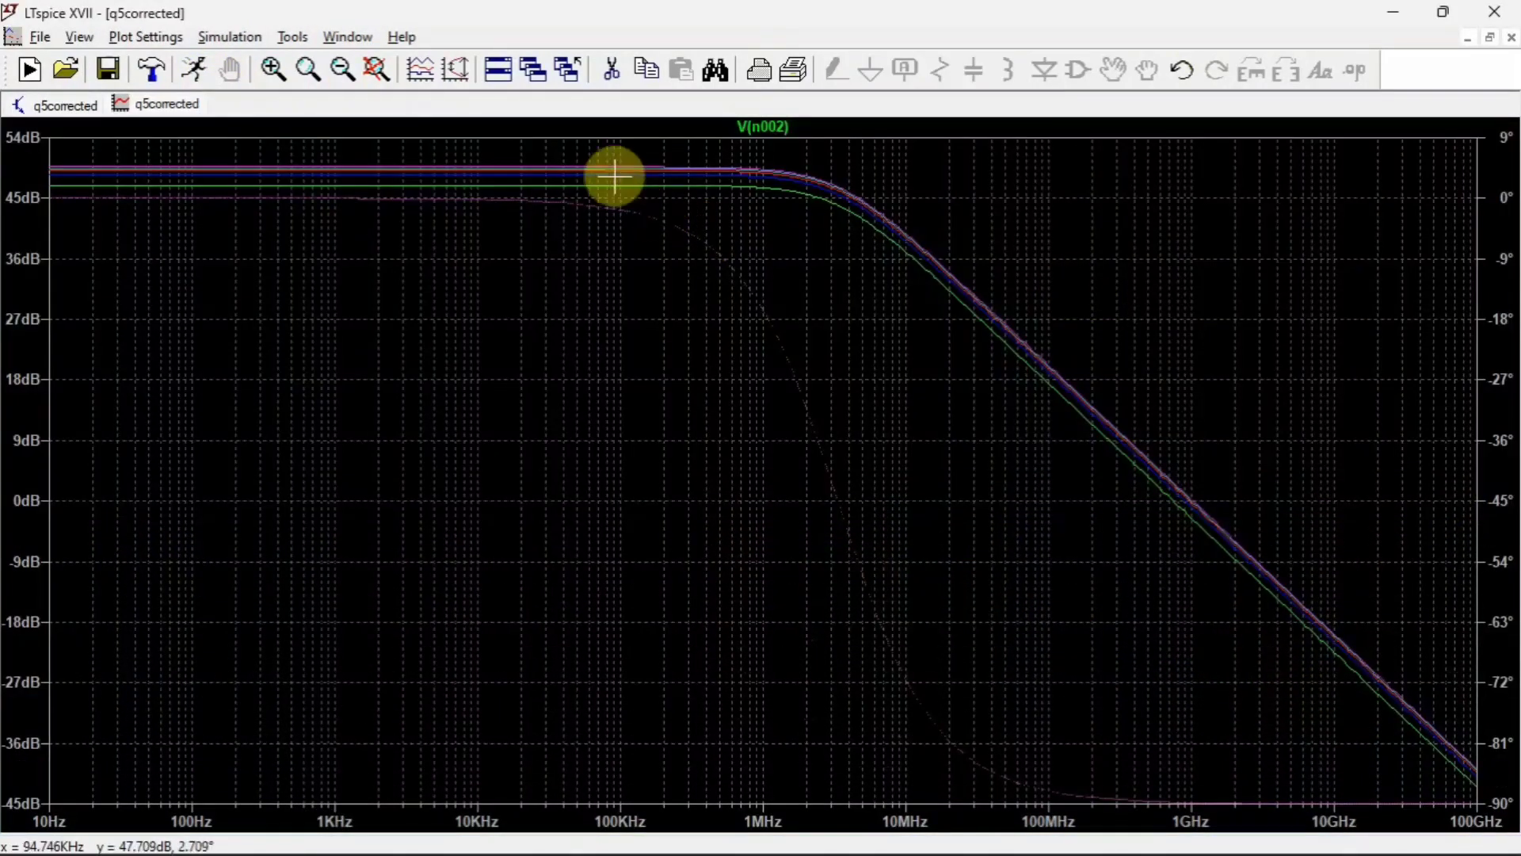
left_click_drag(600, 158, 740, 214)
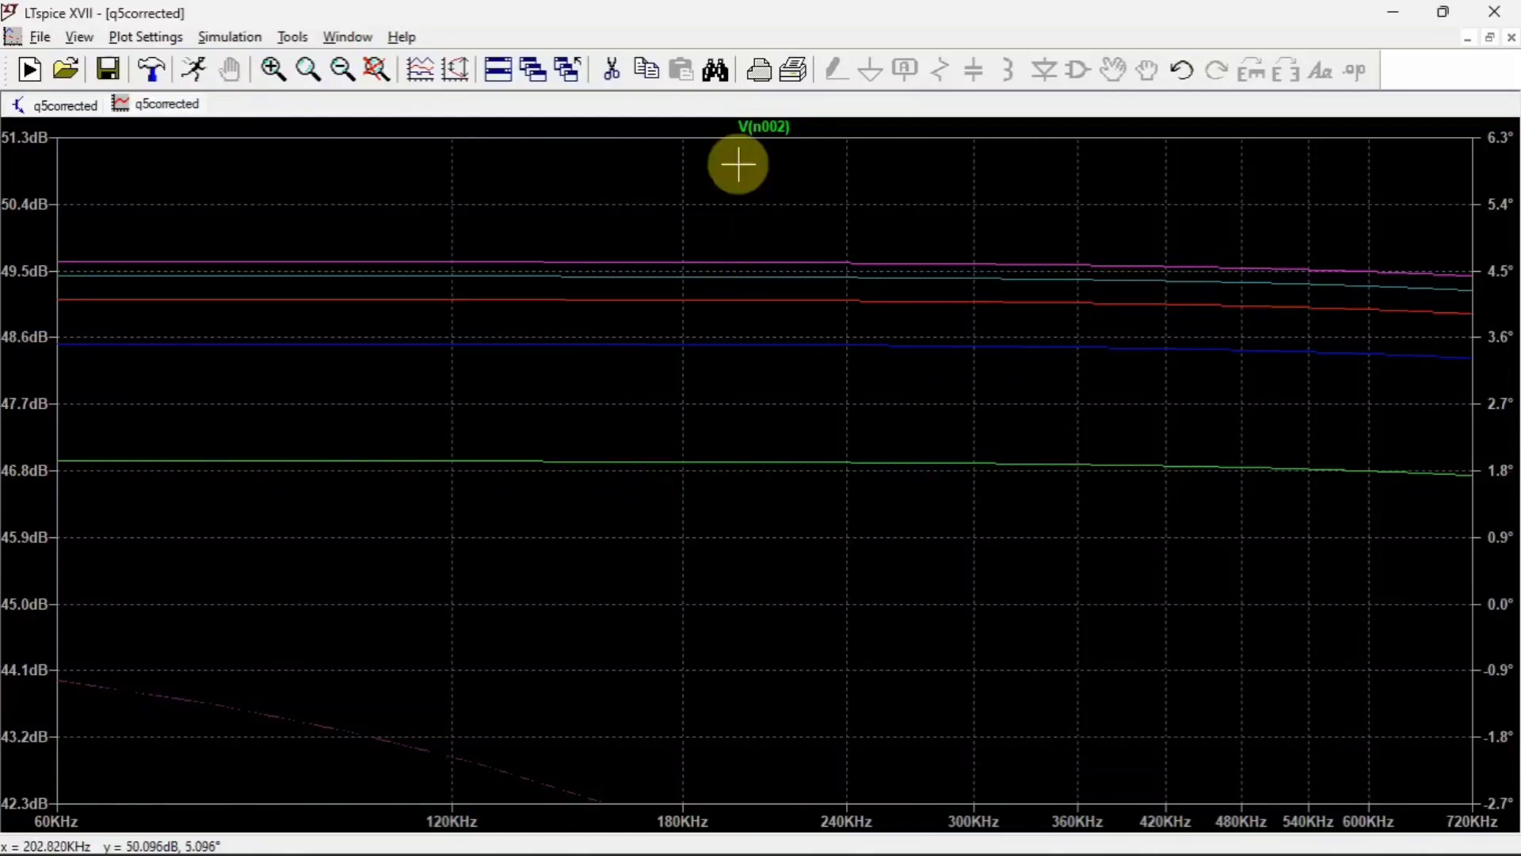
Attach cursor 1 to the V(n002) trace and check its step information on the lowest curve
left_click(767, 126)
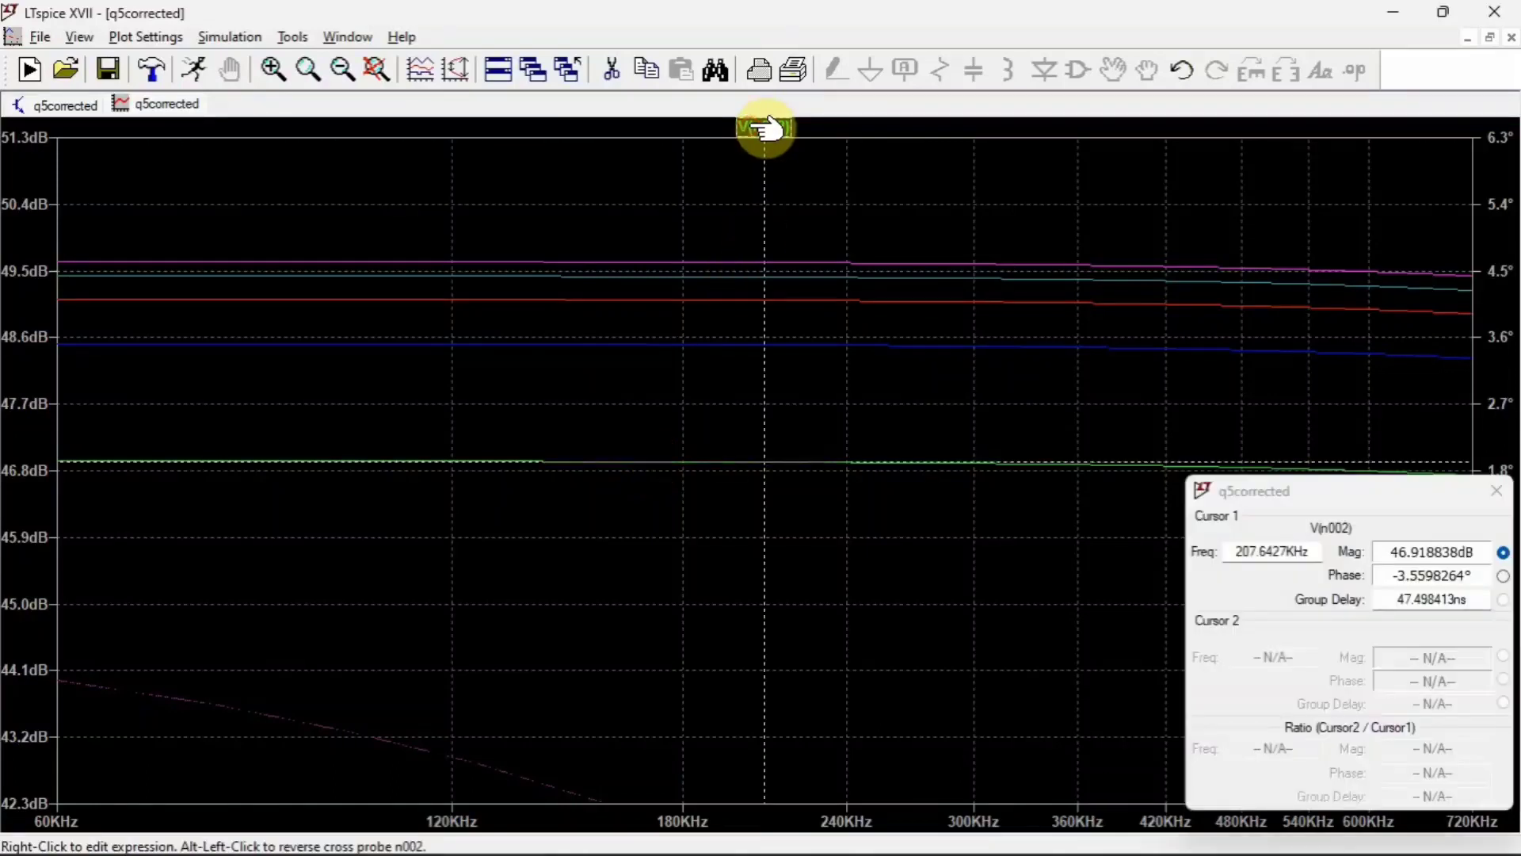
right_click(765, 464)
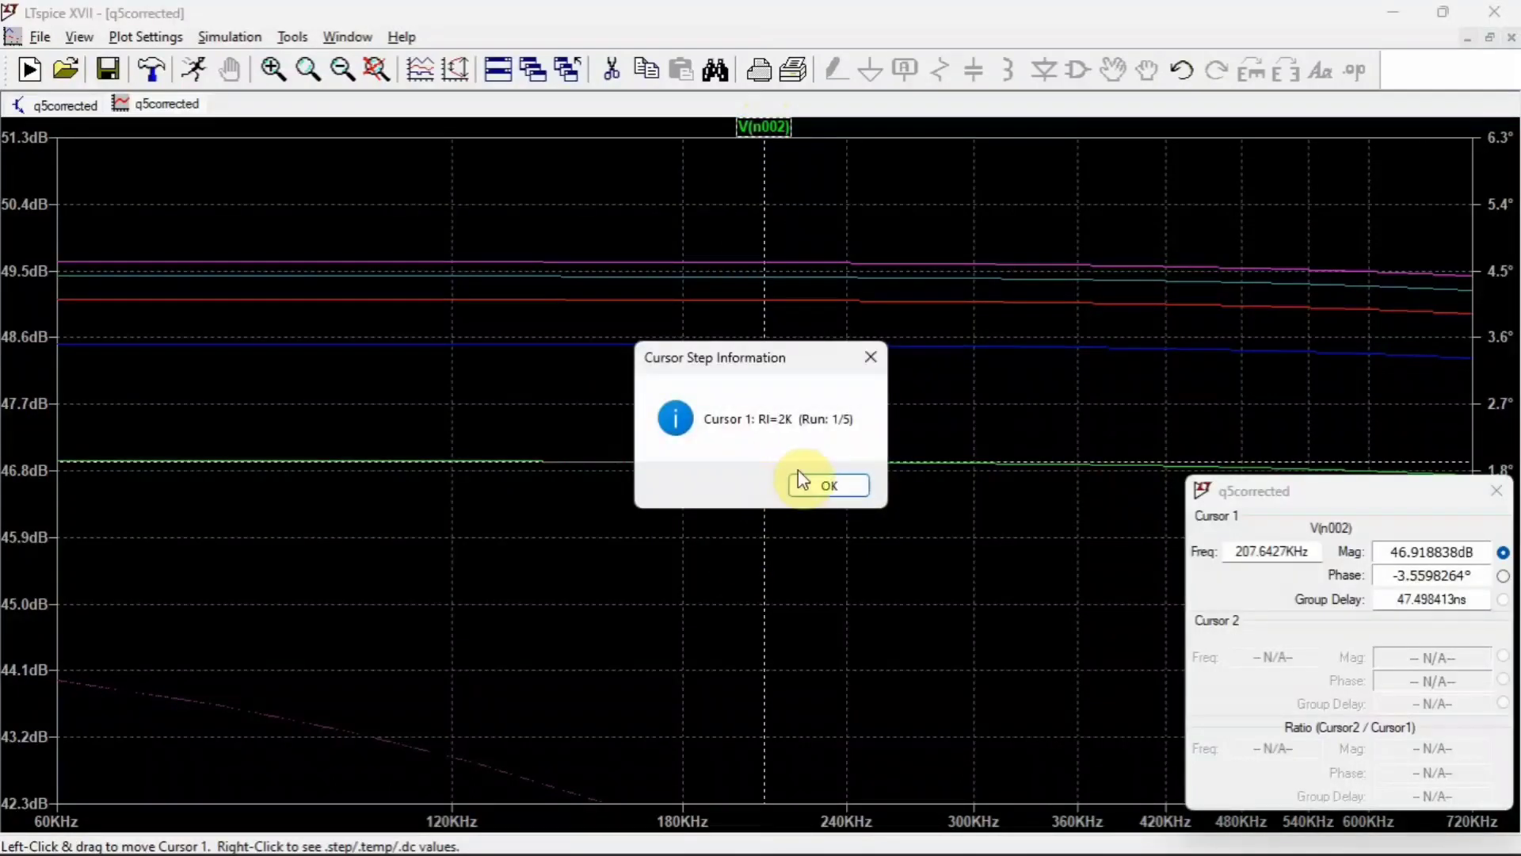
left_click(871, 358)
Move cursor 1 up to the highest curve, check its step information, and return to the schematic with the cursor readout closed
key("Up")
key("Up")
key("Up")
key("Up")
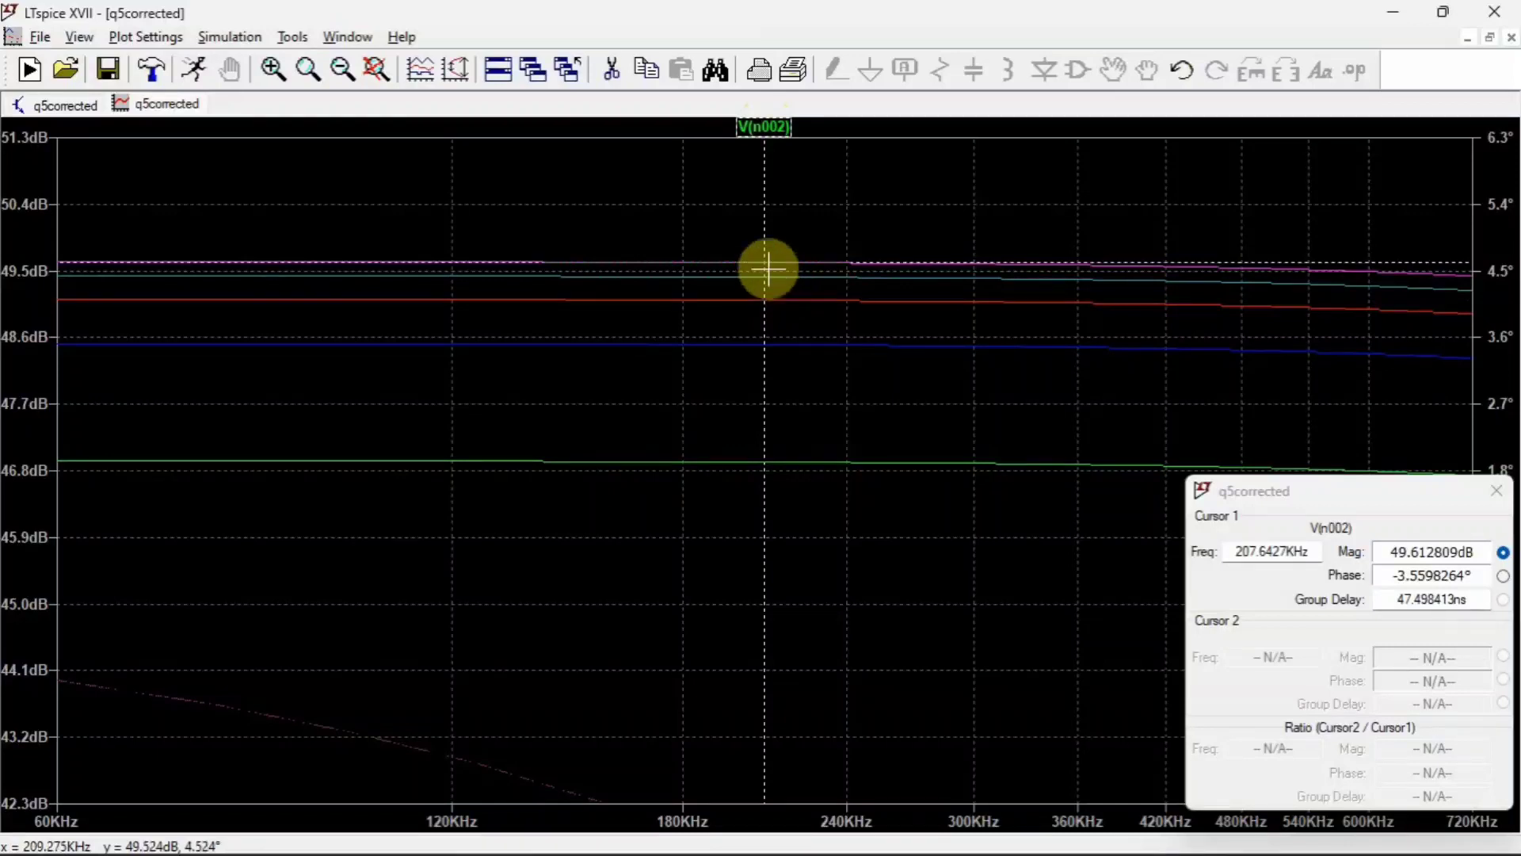
right_click(760, 259)
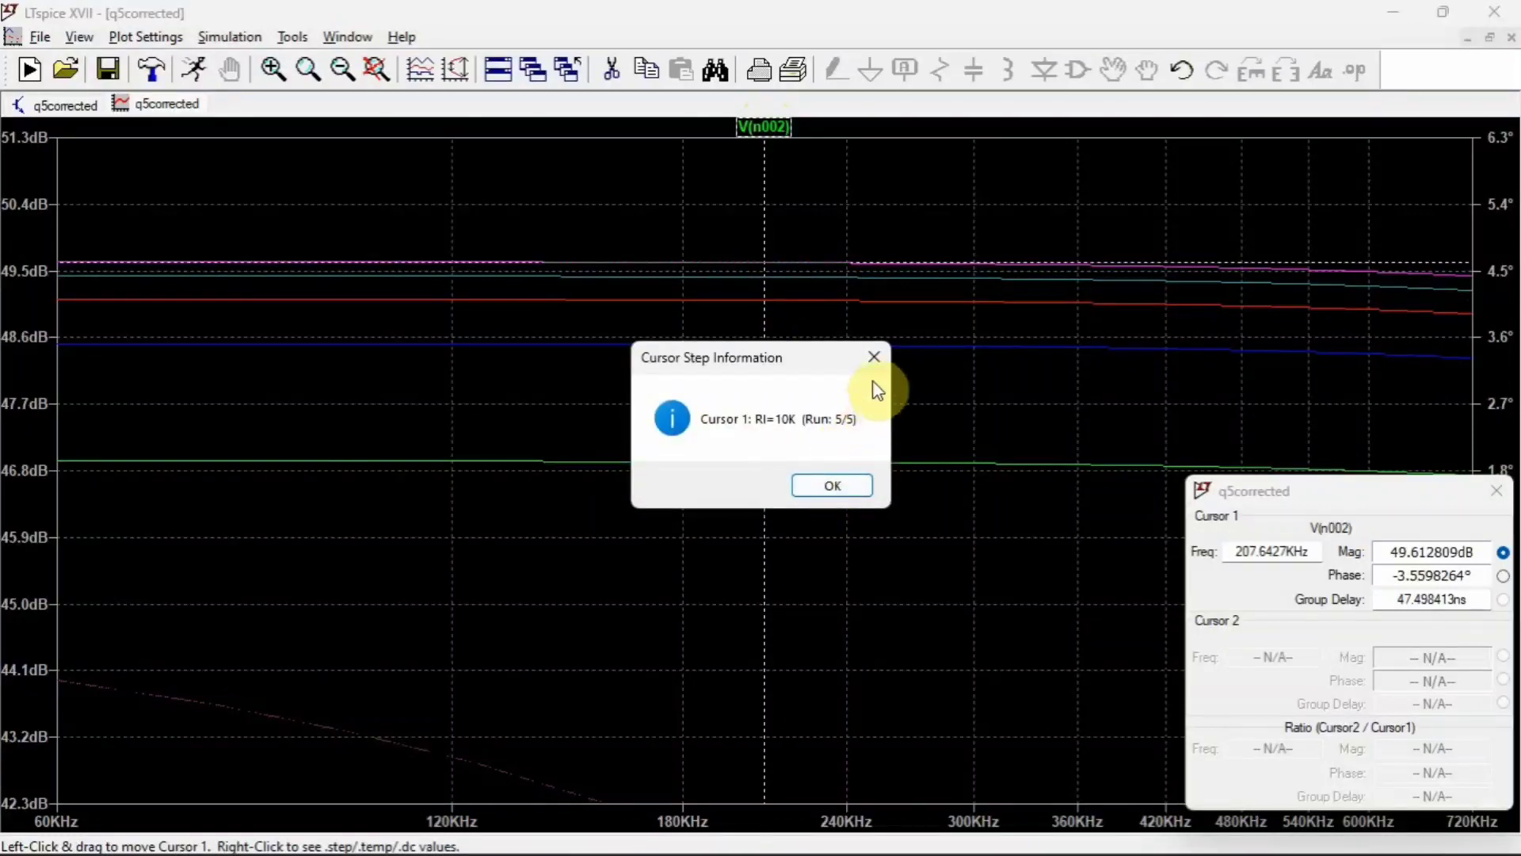
left_click(875, 359)
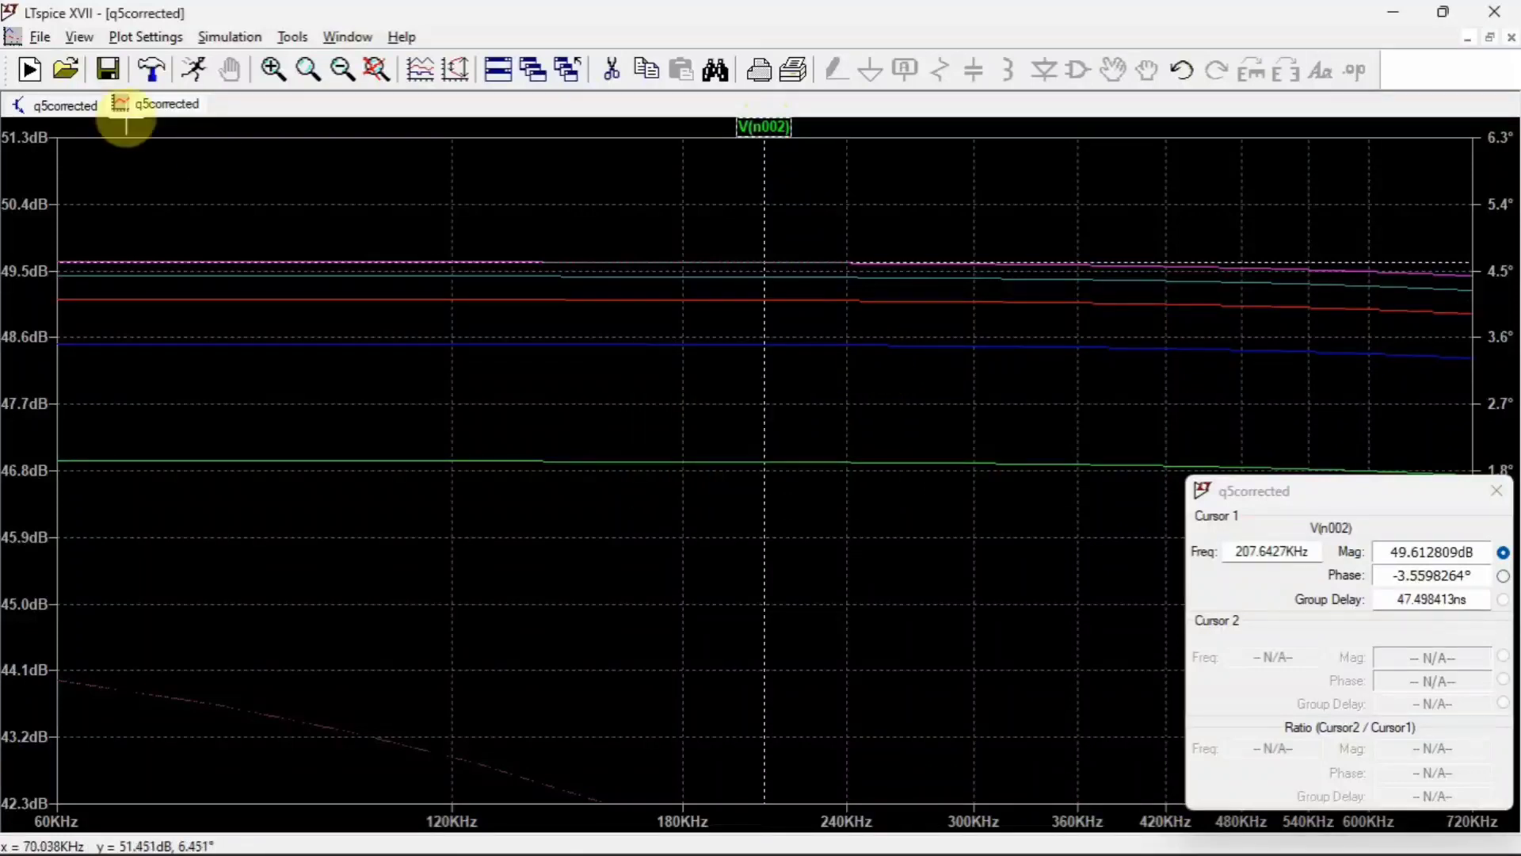
left_click(77, 99)
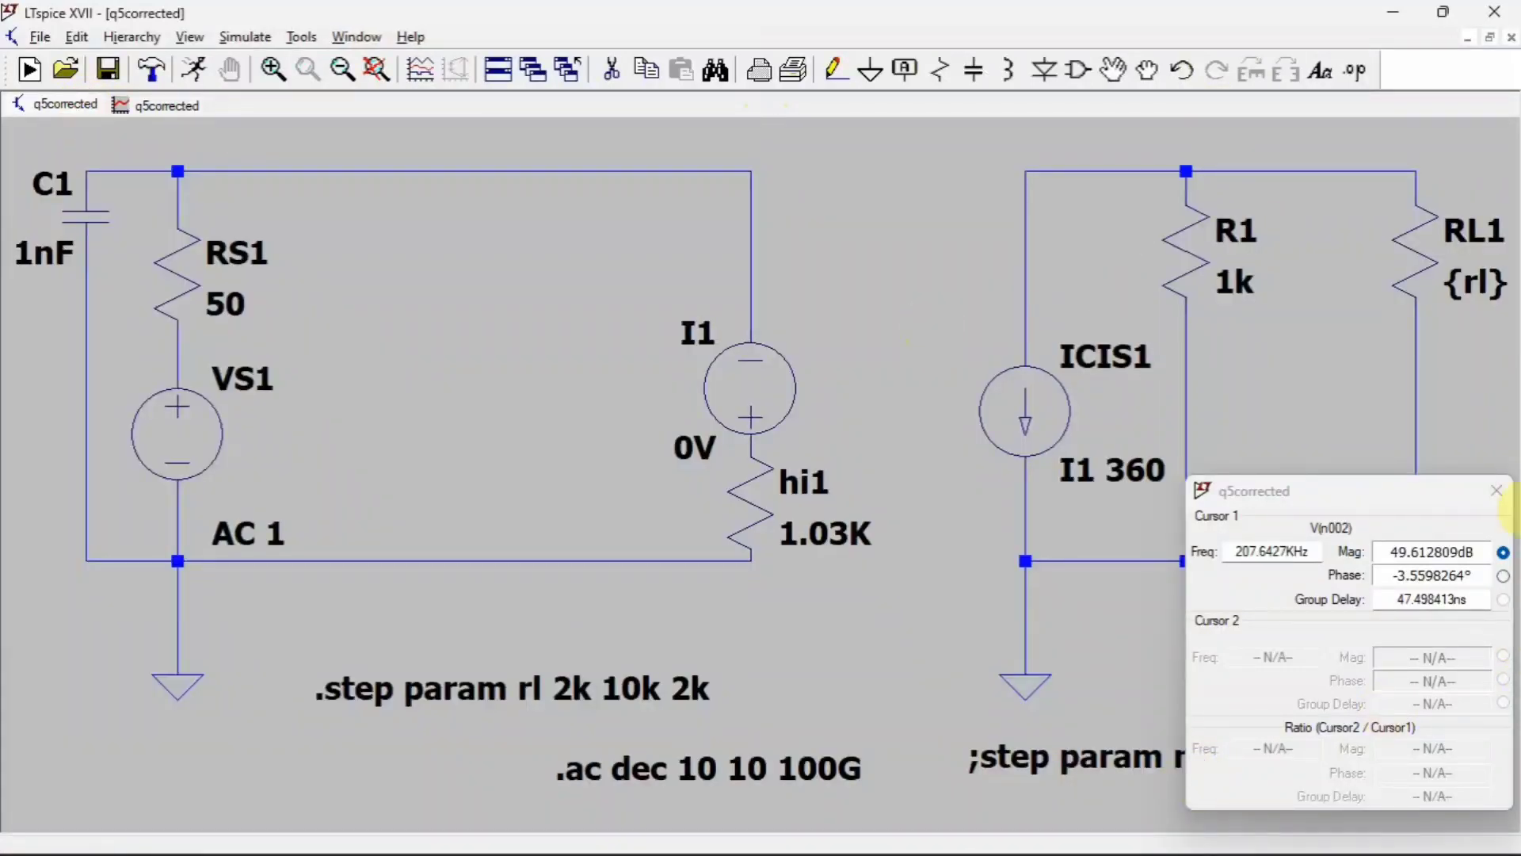
left_click(1497, 490)
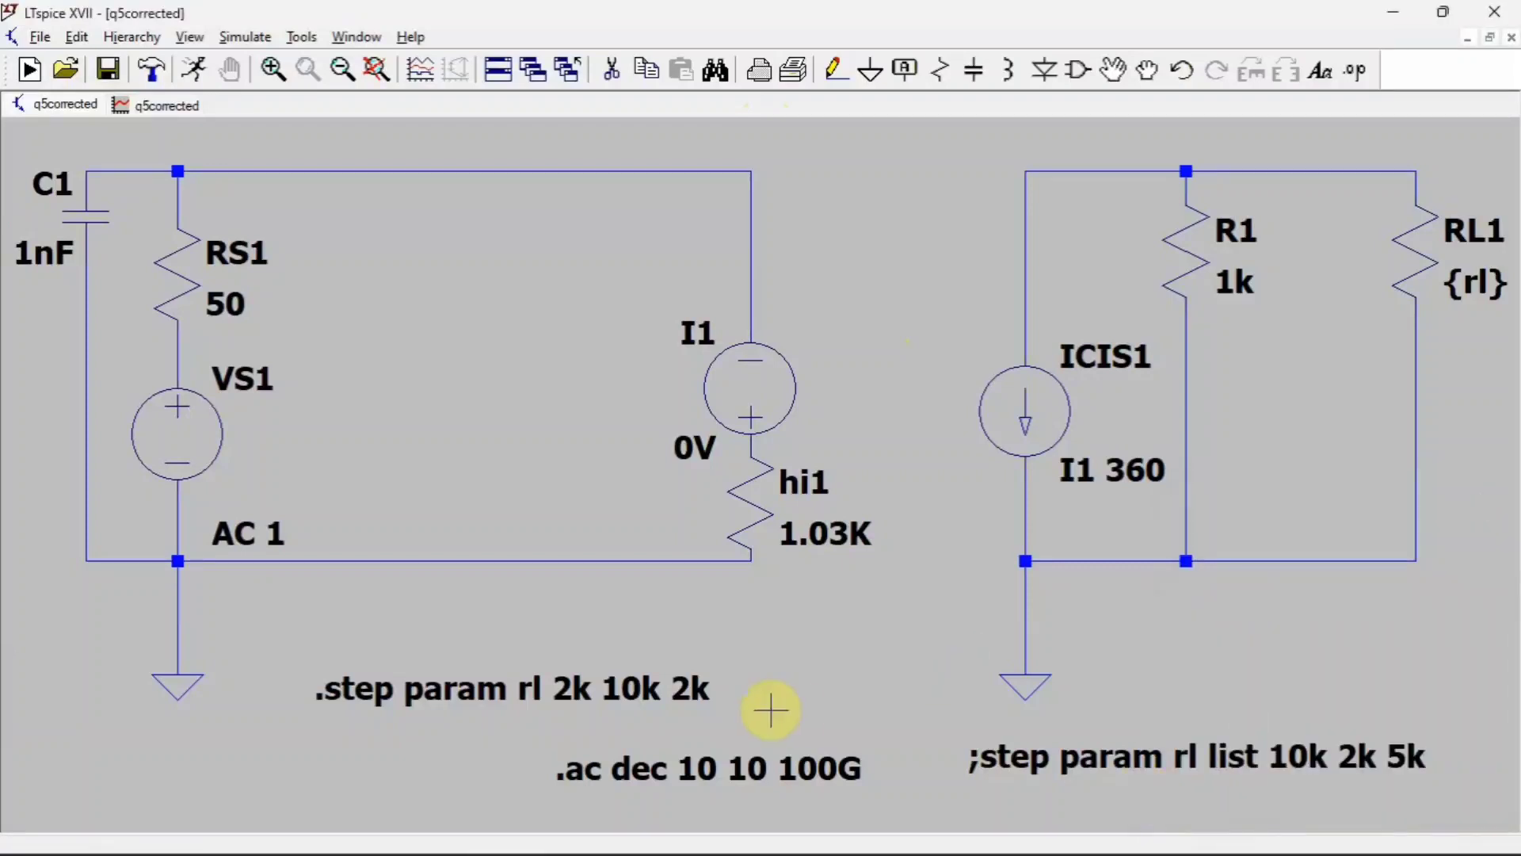
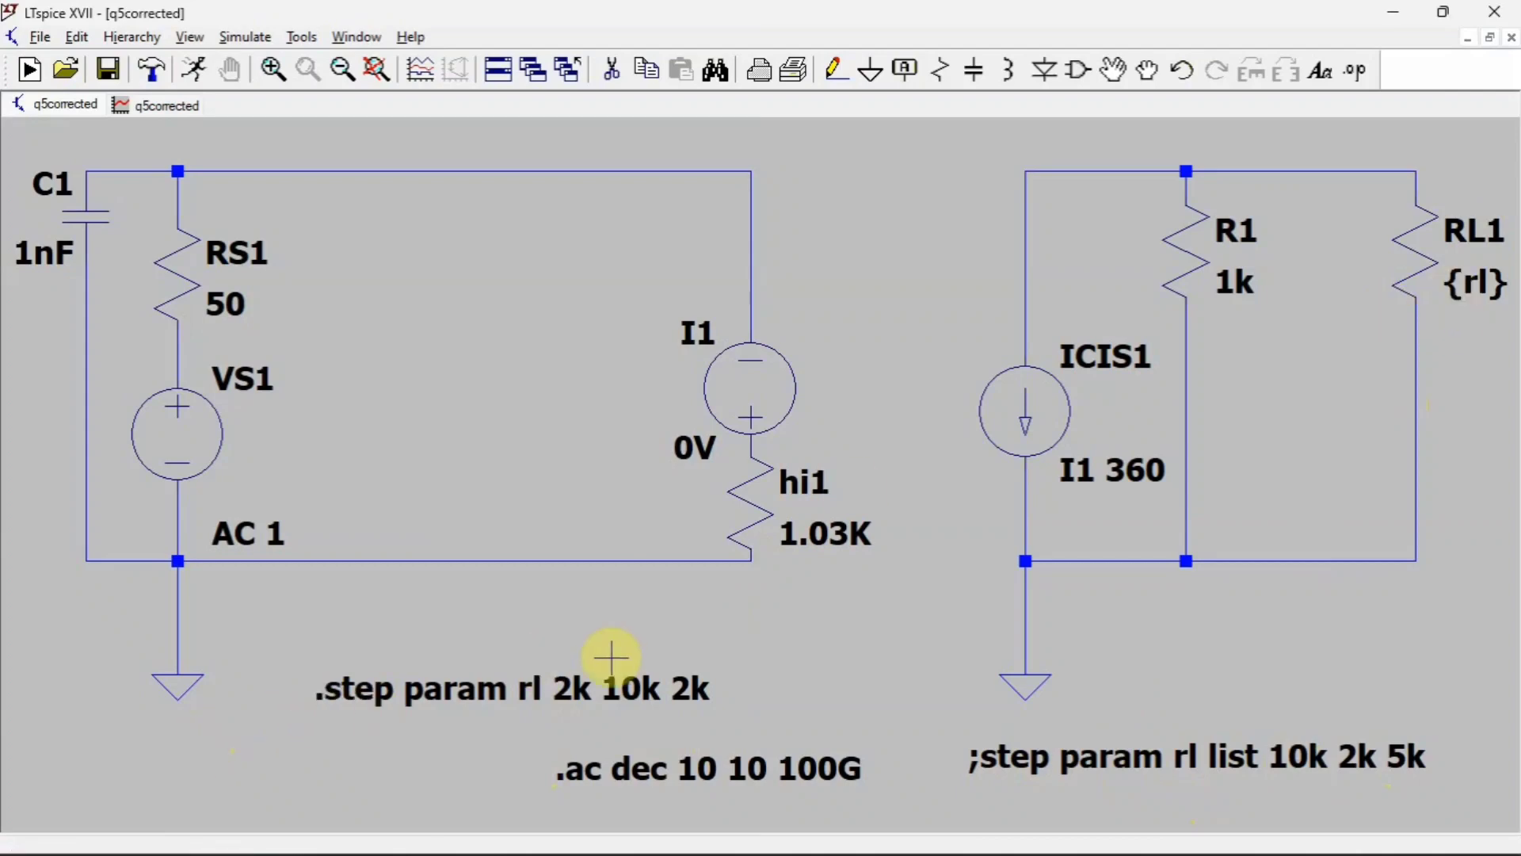
Consult the .STEP parameter sweeps help page for its syntax examples, and minimize the help window
left_click(412, 38)
left_click(428, 60)
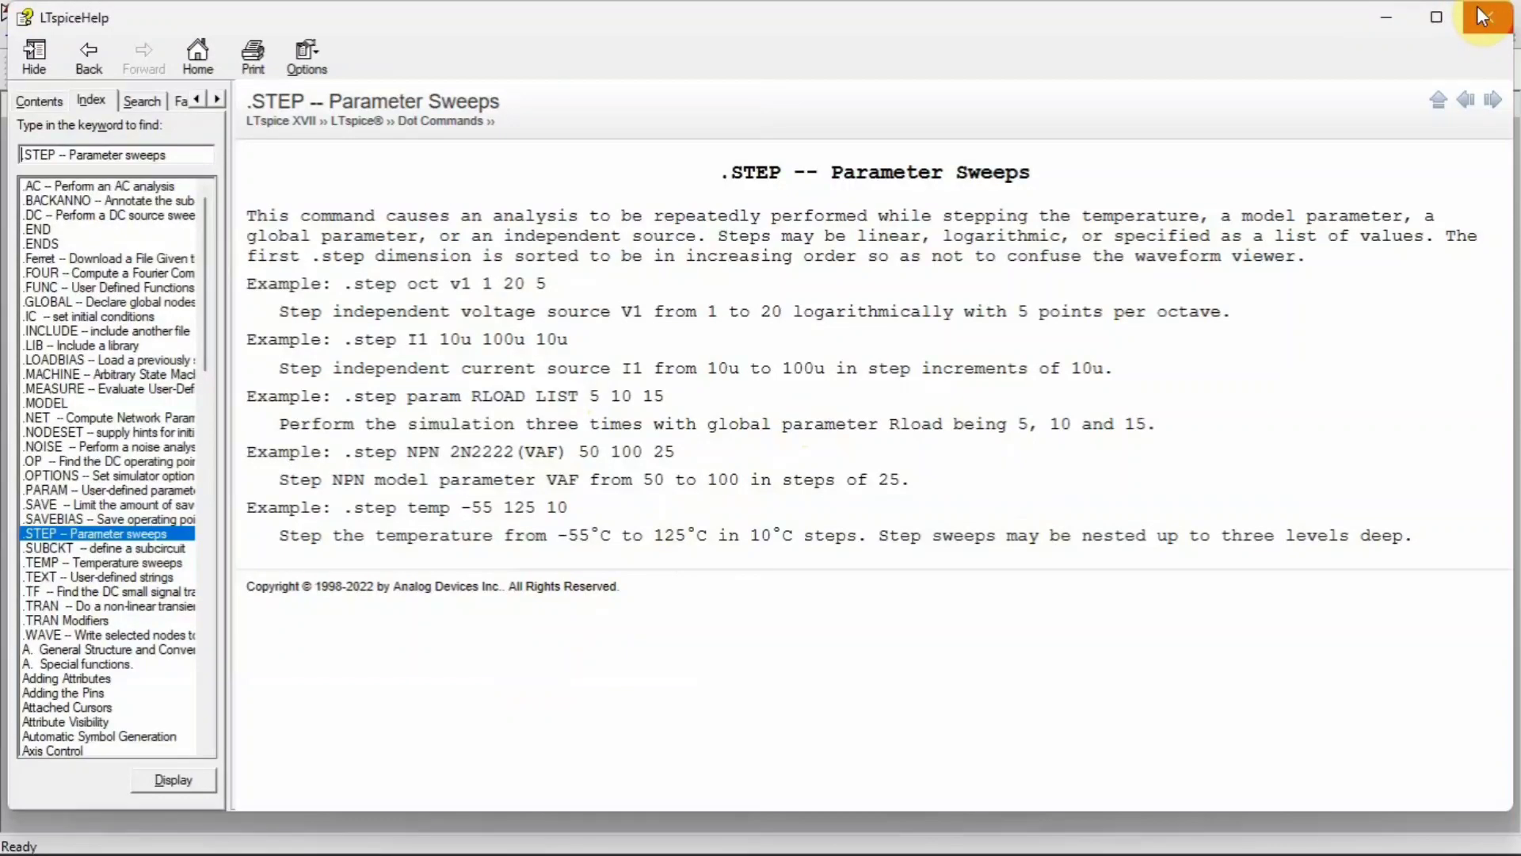
left_click(1391, 16)
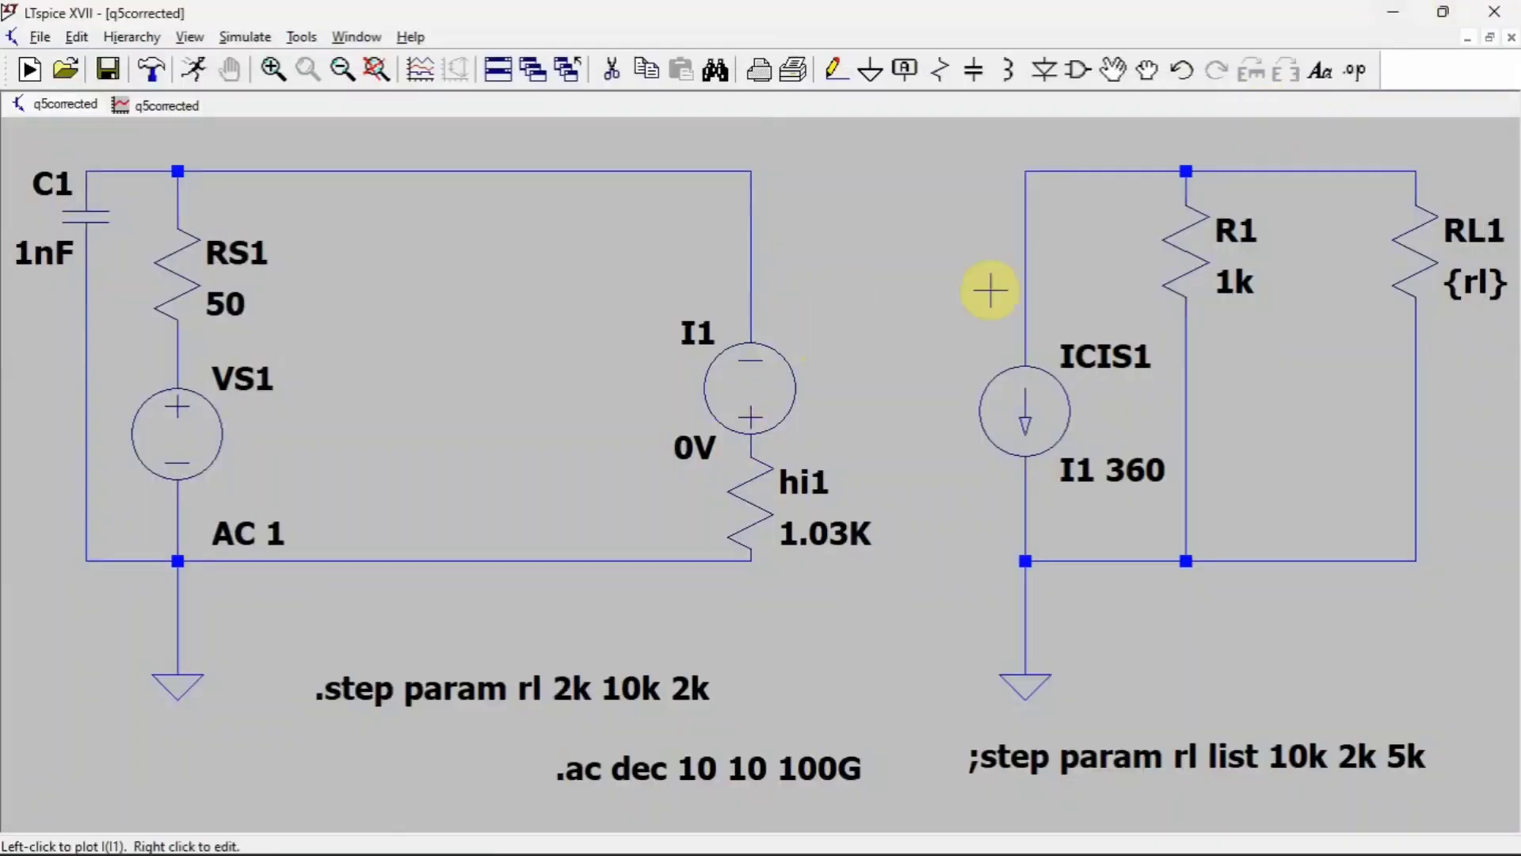
Open the help topics from the q2 schematic and display the .MEASURE entry
mouse_move(826, 853)
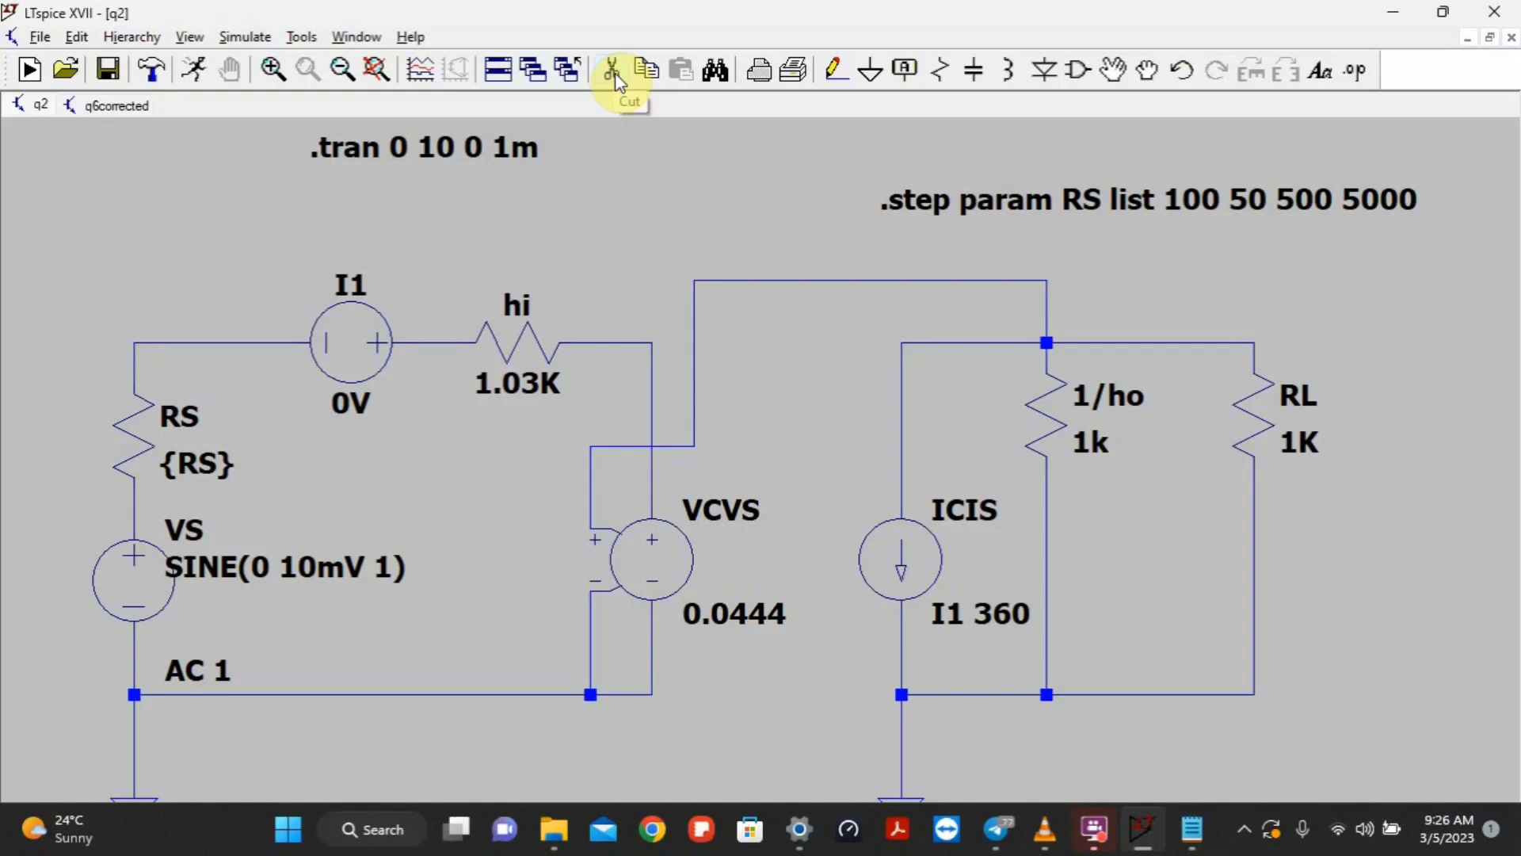
left_click(414, 40)
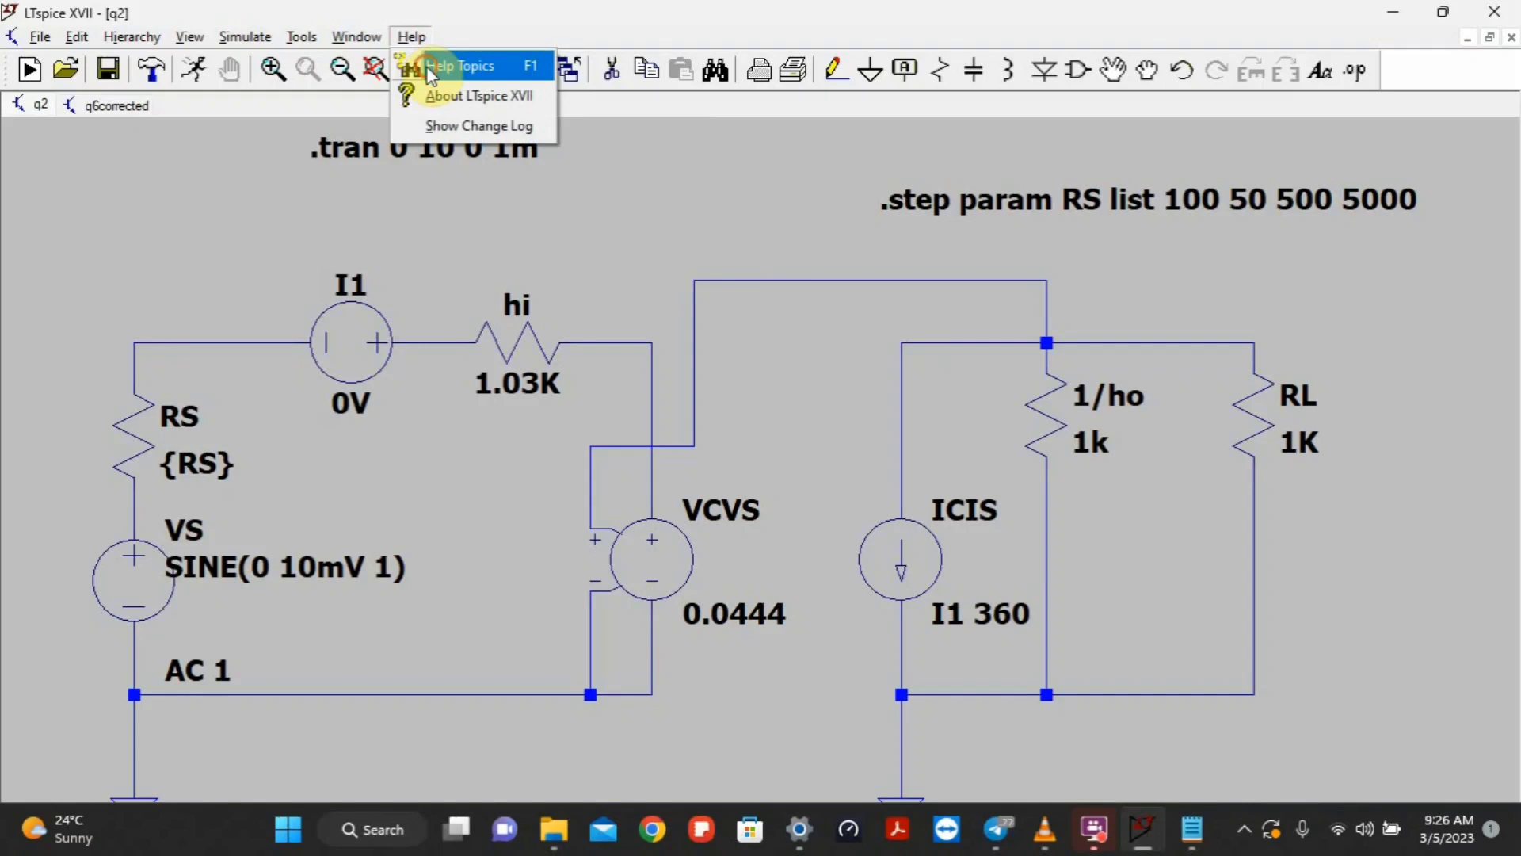
left_click(429, 69)
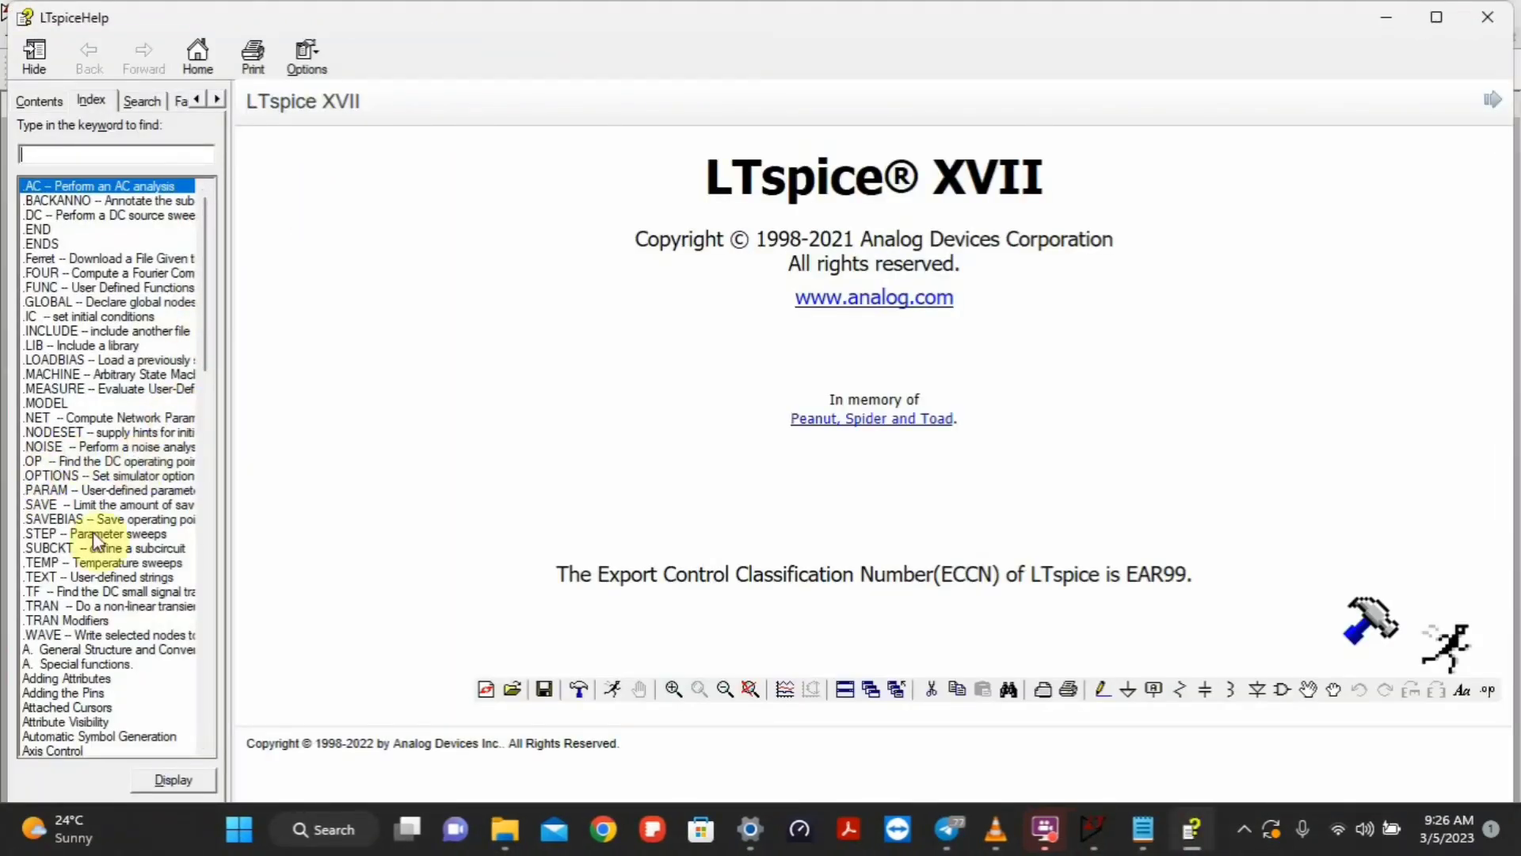
double_click(54, 389)
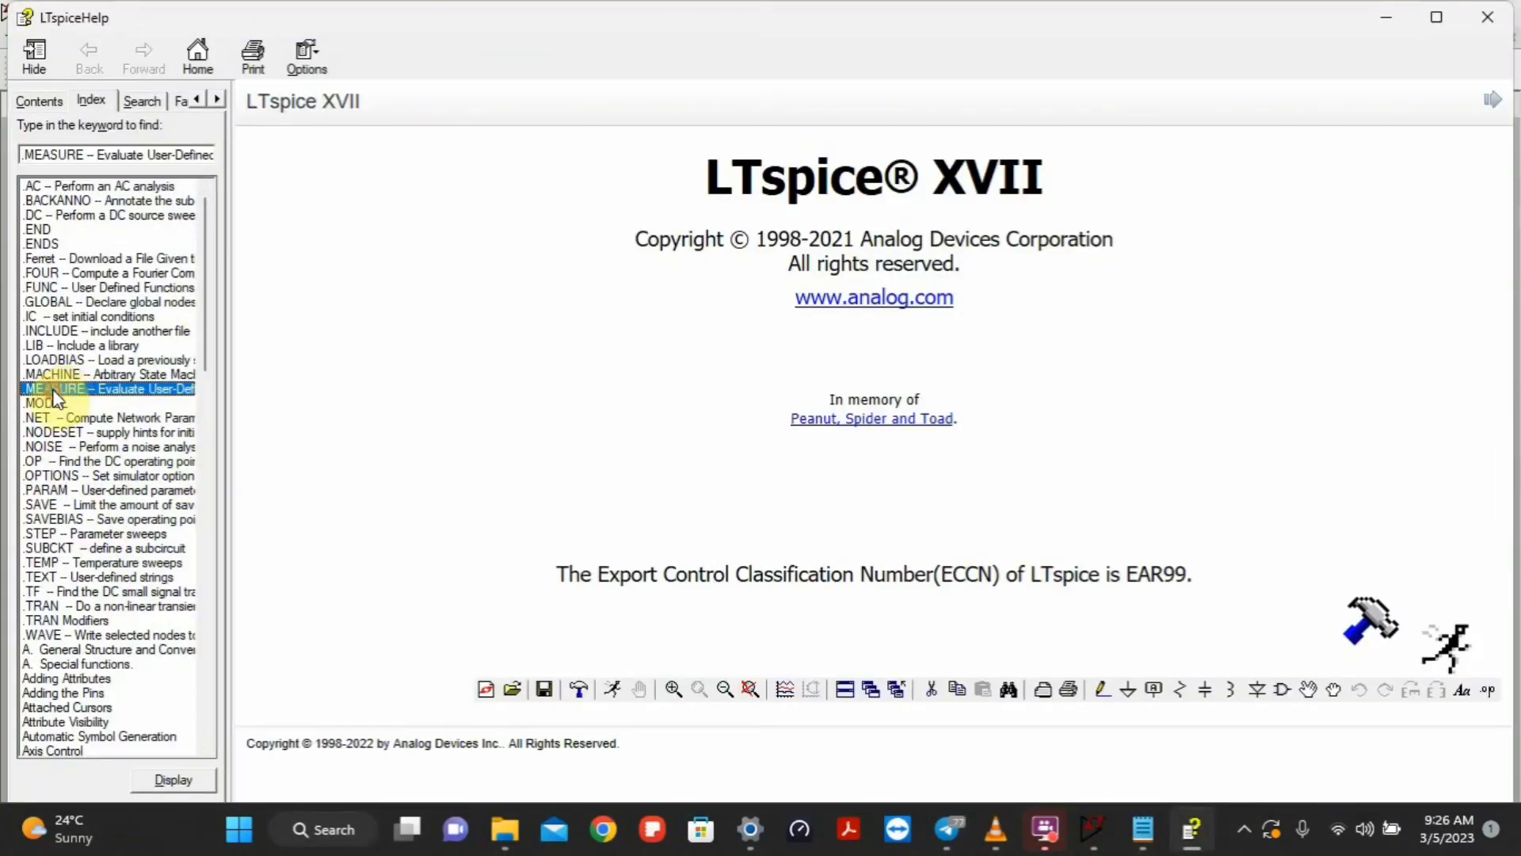
Examine the .MEASURE page's range syntax, interval operation keywords and example statements, and minimize the help window
scroll(686, 516, "down", 5)
scroll(687, 516, "down", 10)
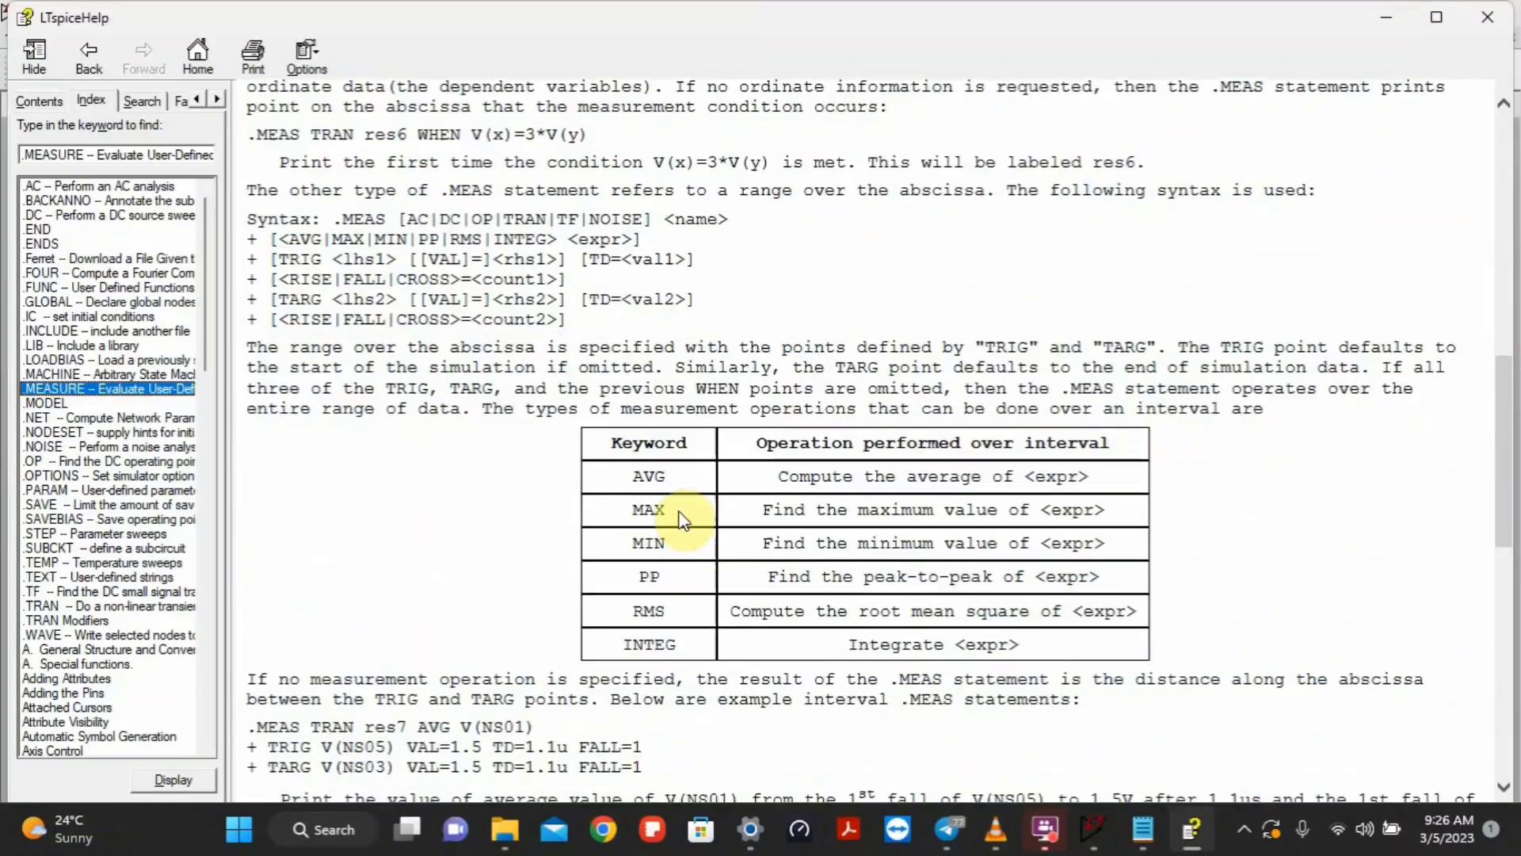
scroll(680, 507, "down", 5)
scroll(680, 506, "down", 3)
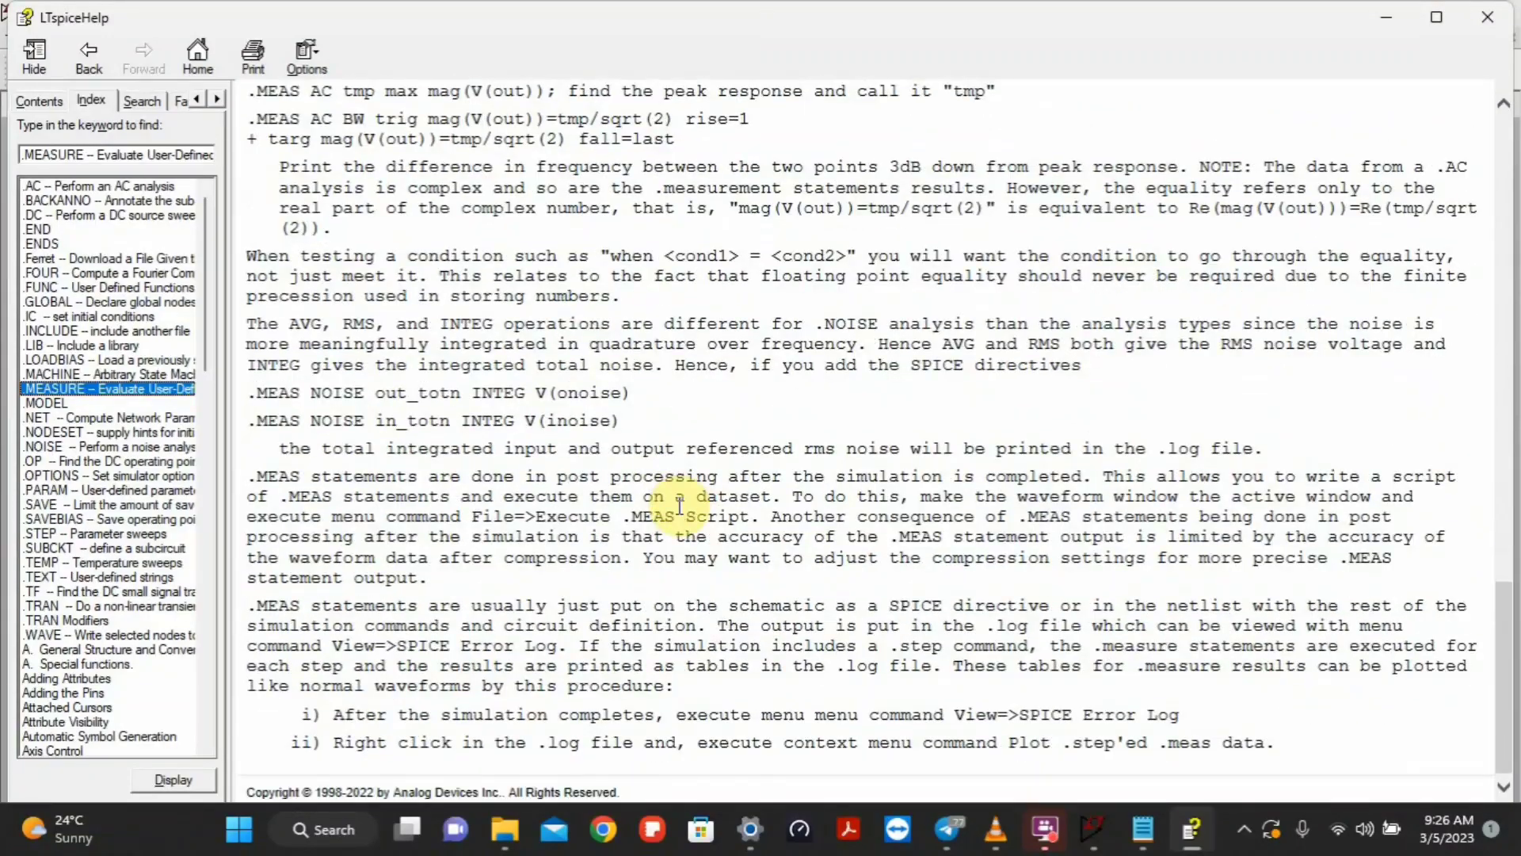
scroll(680, 505, "up", 5)
scroll(680, 505, "up", 5)
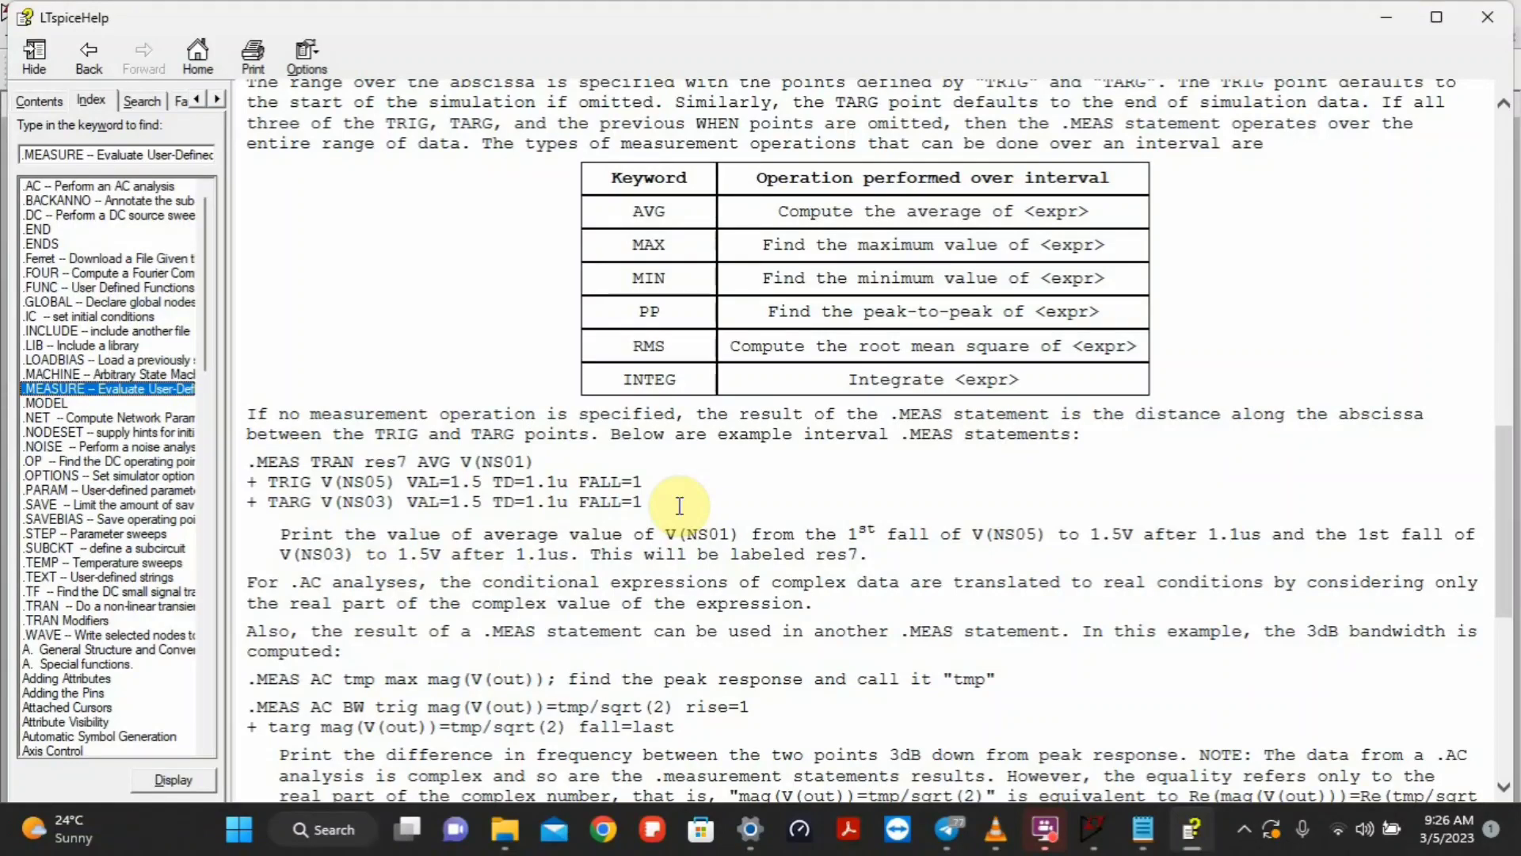
scroll(680, 506, "down", 3)
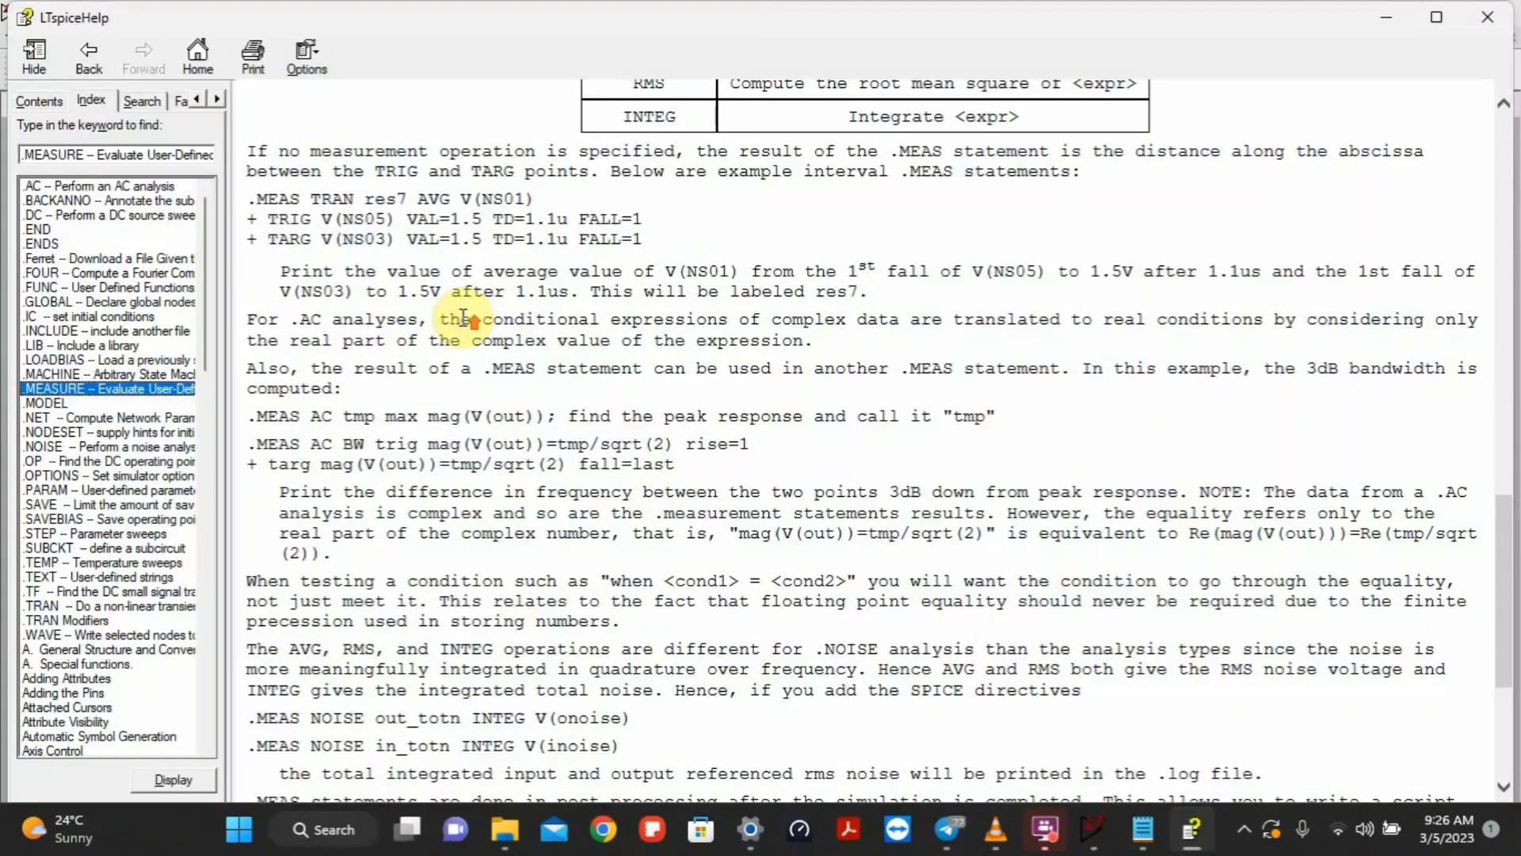
scroll(463, 317, "up", 5)
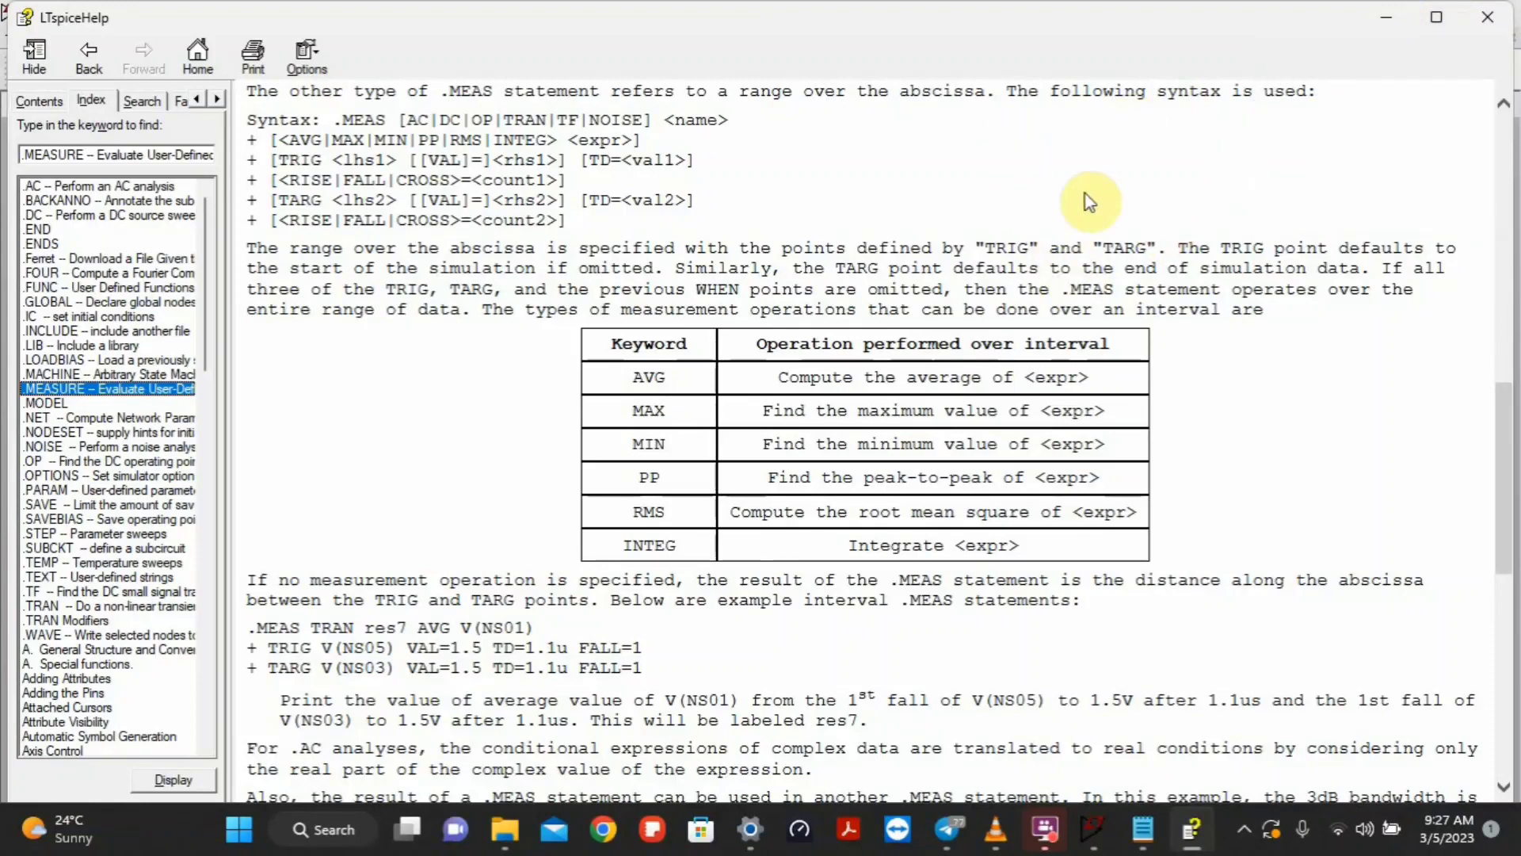
left_click(1379, 19)
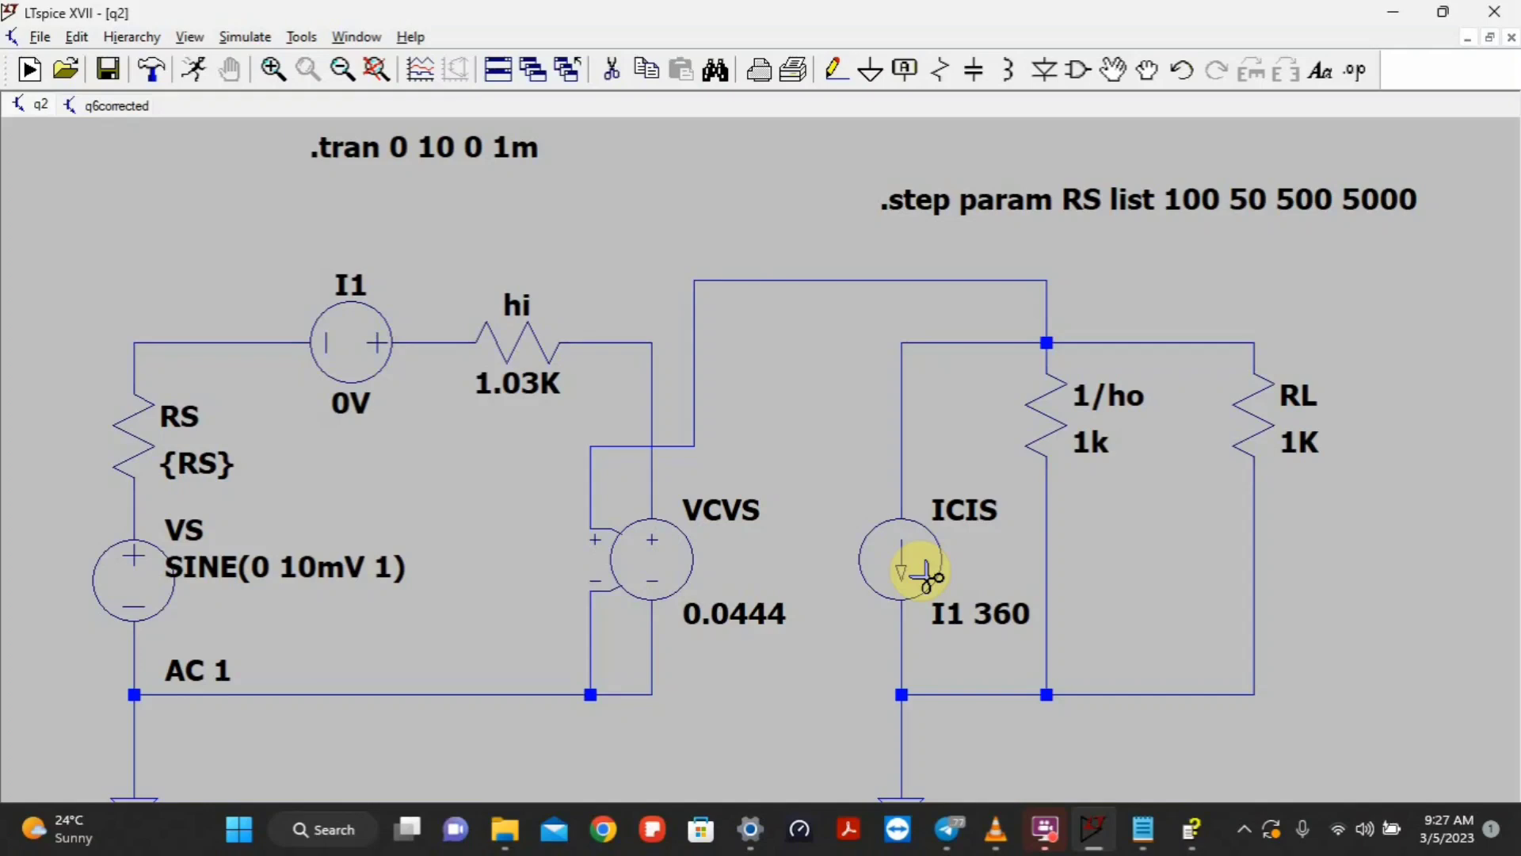
Add the SPICE directive ".meas tran i1 max i(icis)" to the q2 schematic, placing it above the circuit beside the .tran statement
left_click(1355, 70)
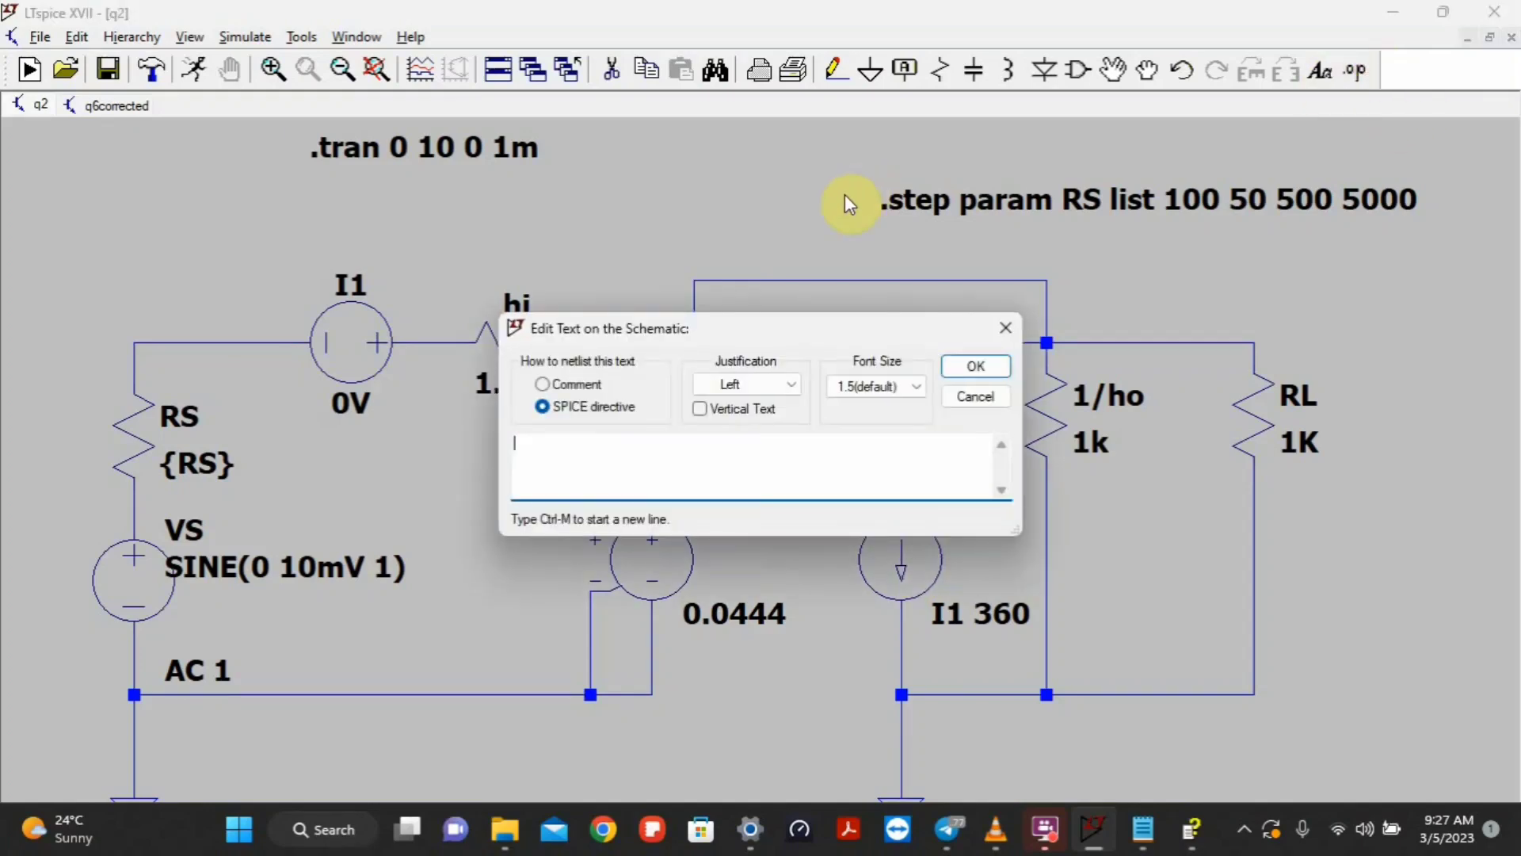
left_click(623, 461)
type(".meas trani1 max i(cvs")
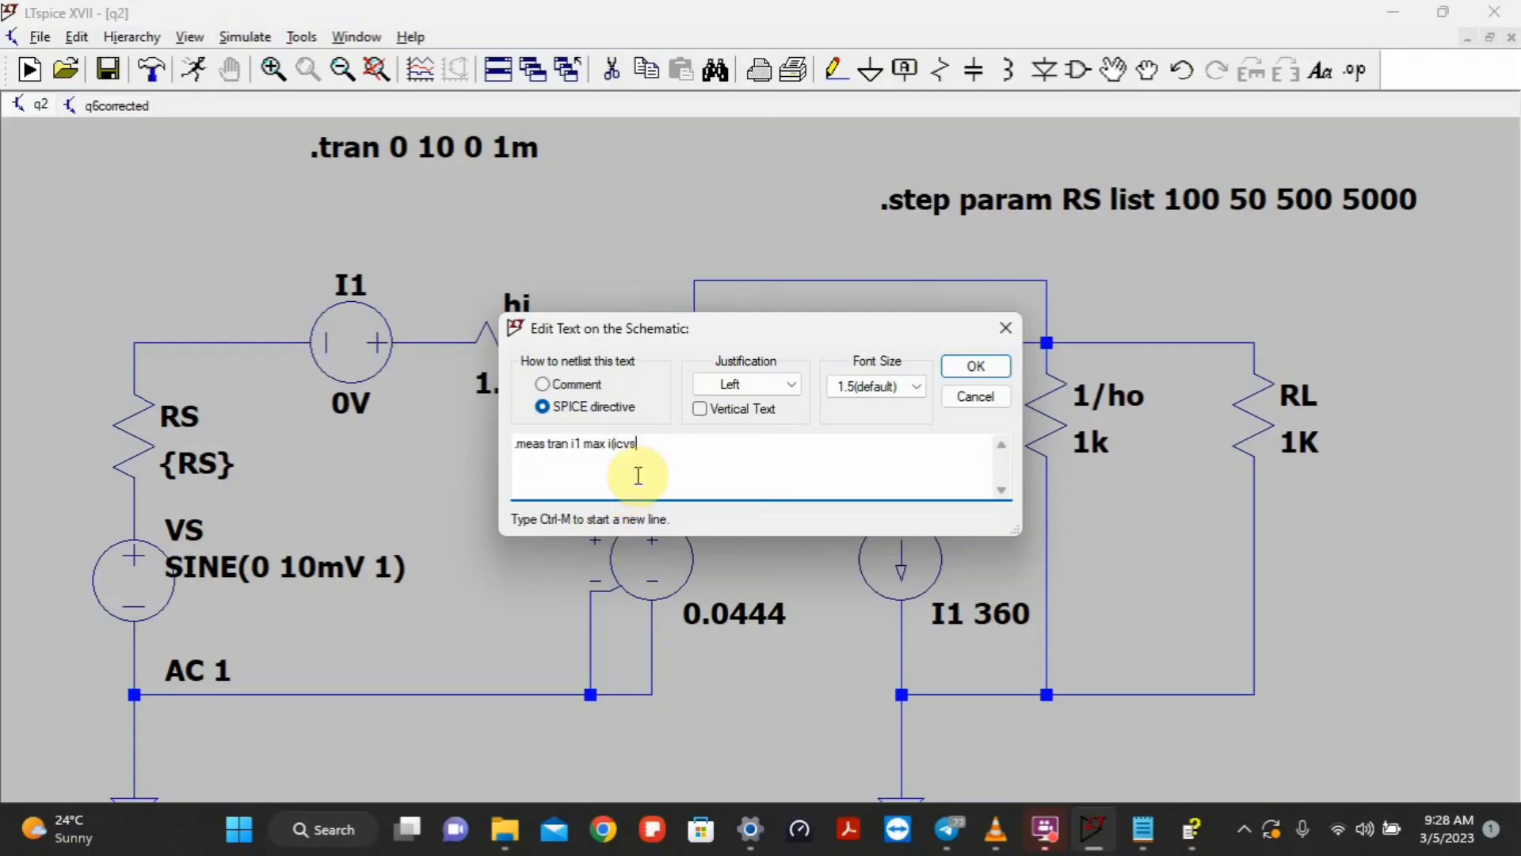
left_click(630, 445)
key("BackSpace")
type("ici")
left_click(638, 445)
type(")")
left_click(987, 375)
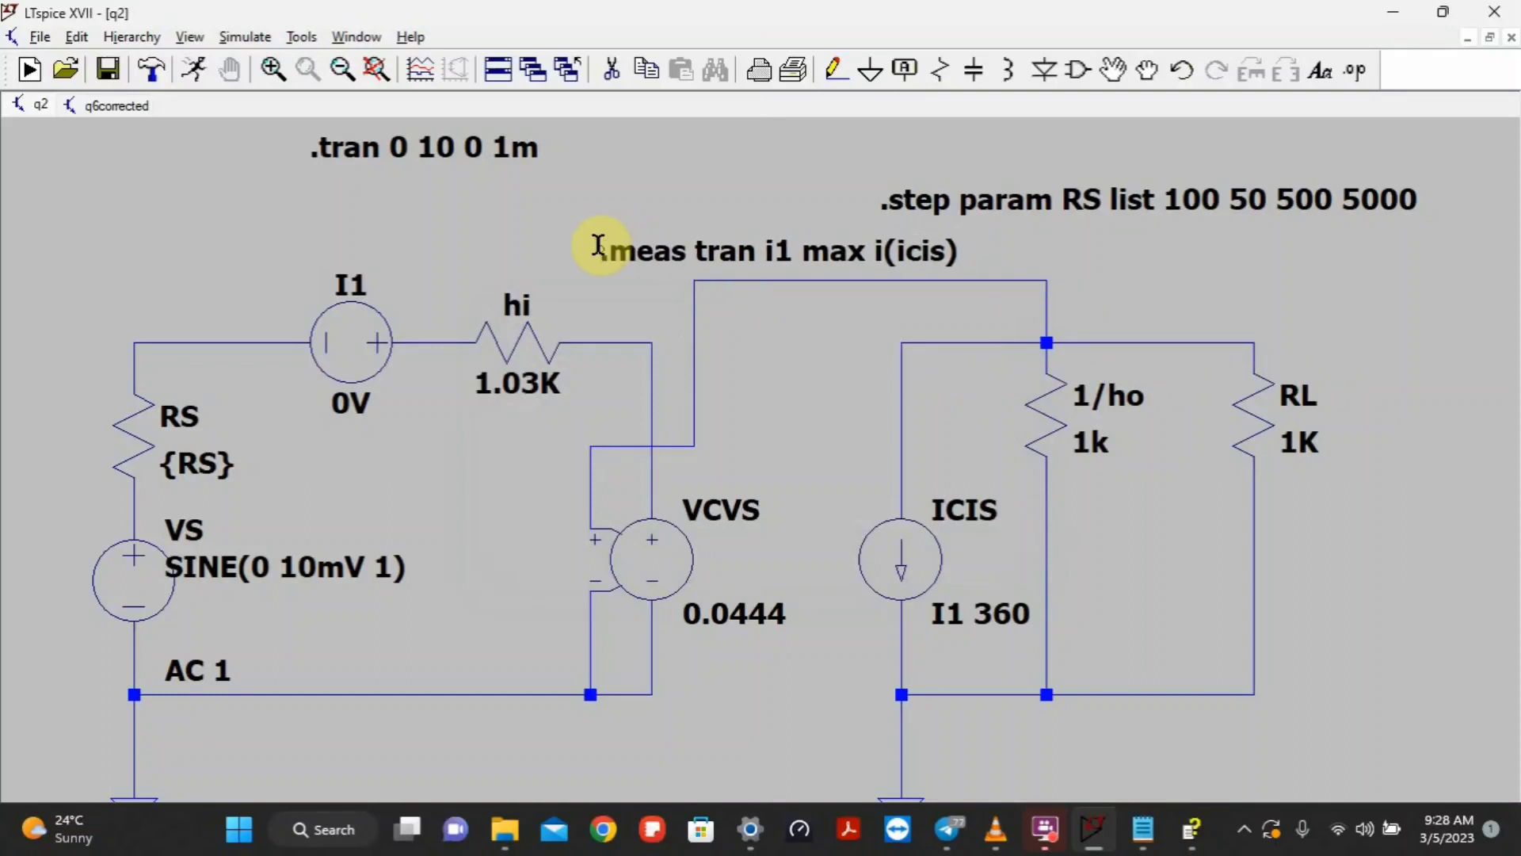
left_click(598, 212)
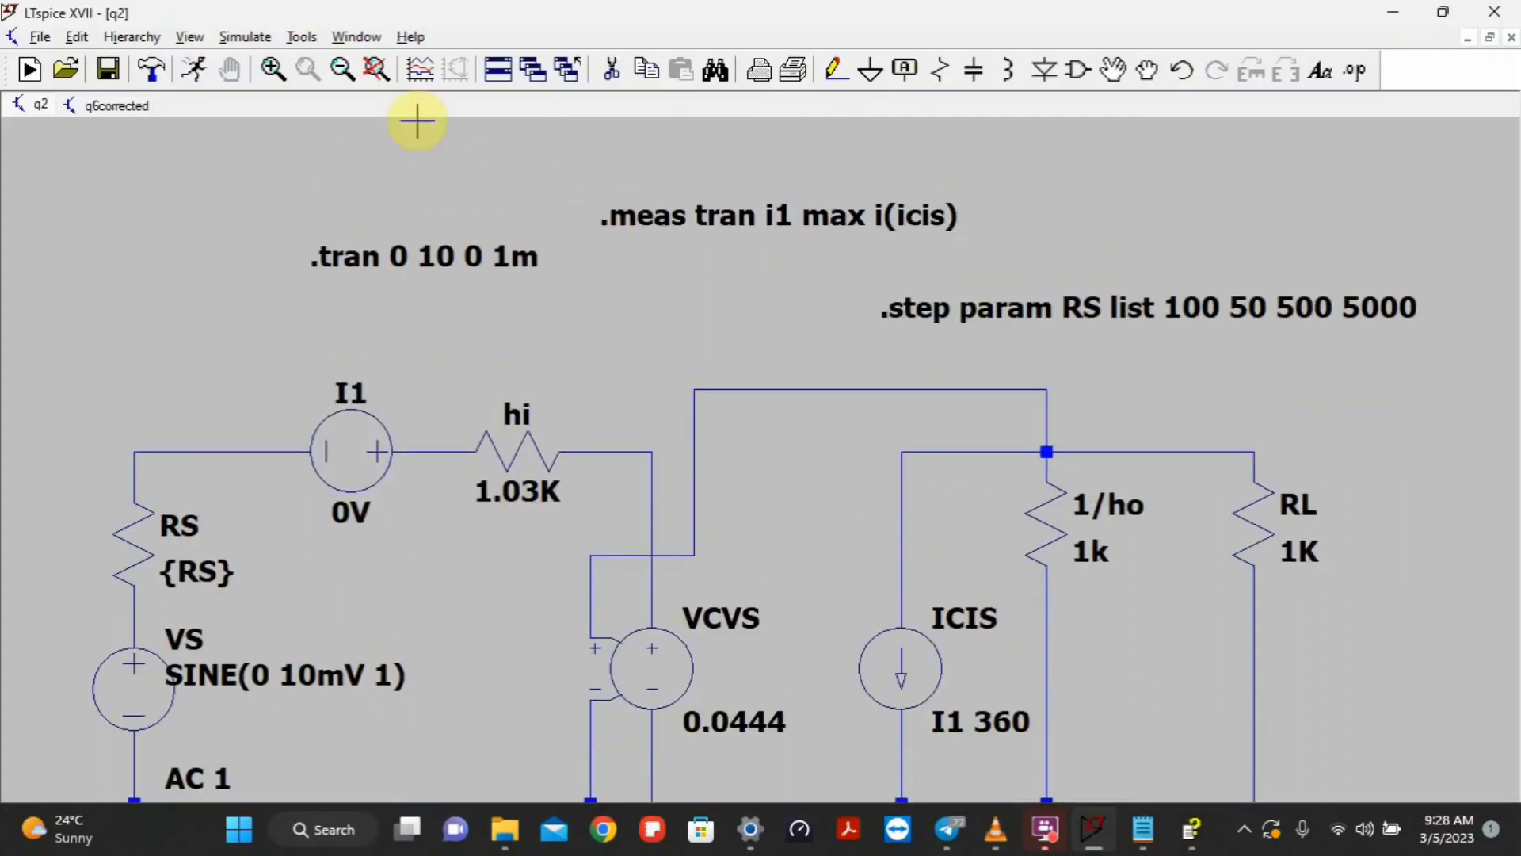
Run the stepped transient simulation with the q2 schematic maximized and plot the node voltage V(n001) in its waveform window
left_click(191, 70)
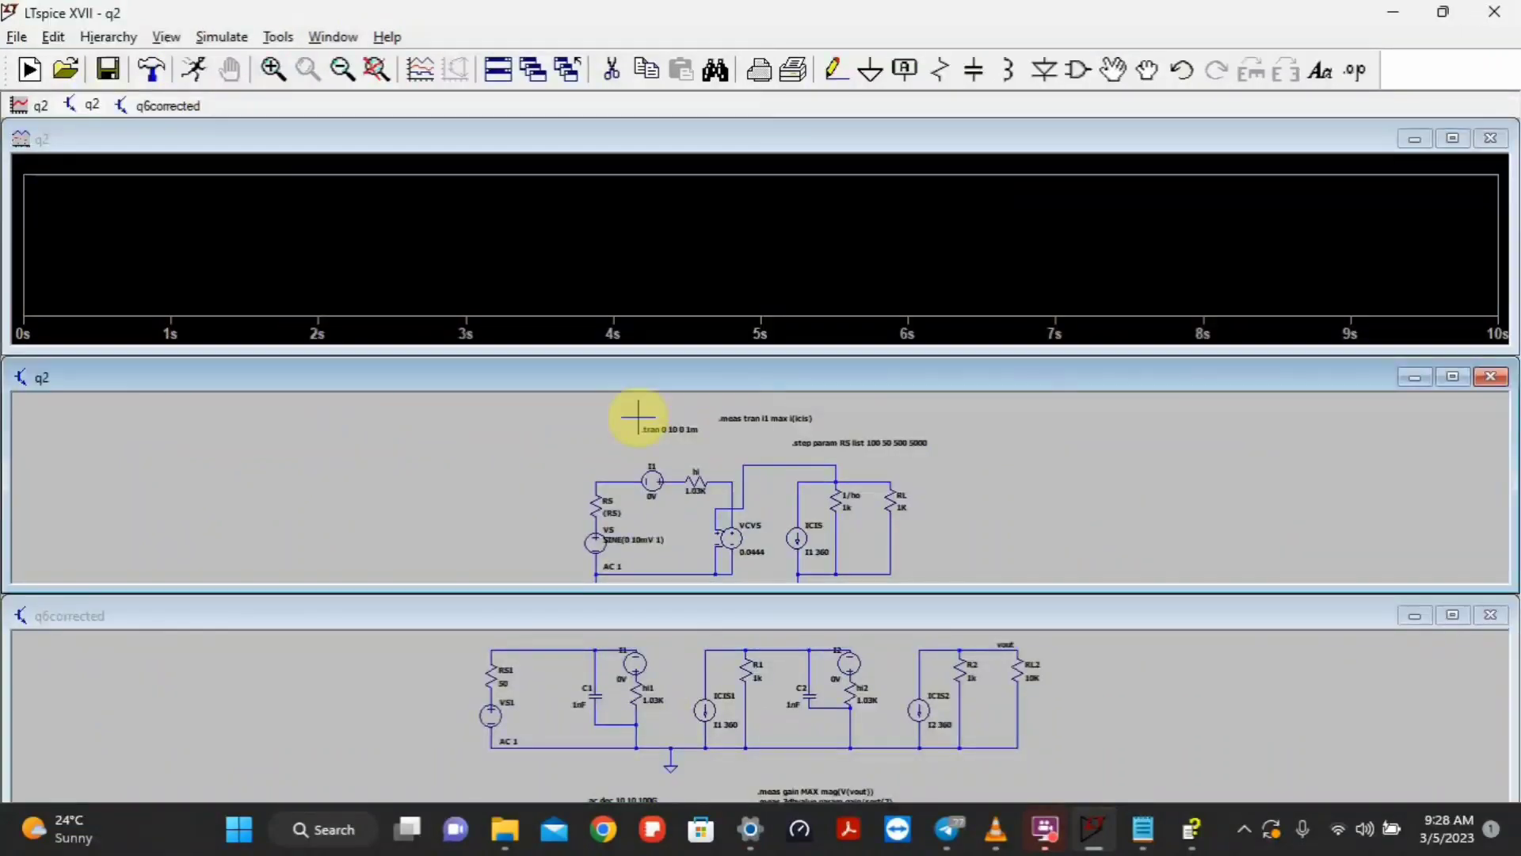
left_click(1415, 615)
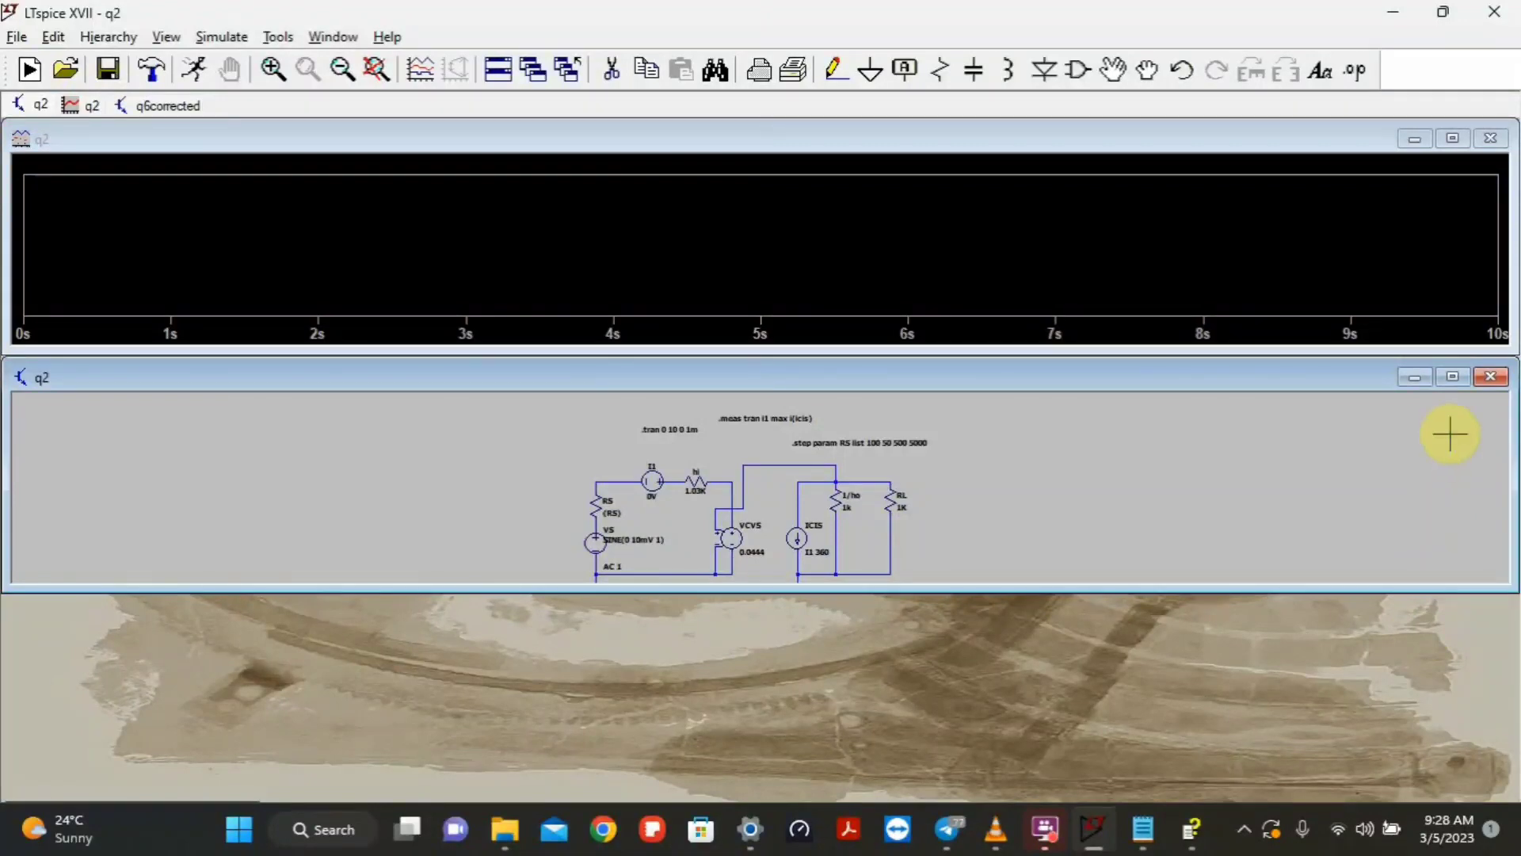
left_click(1453, 378)
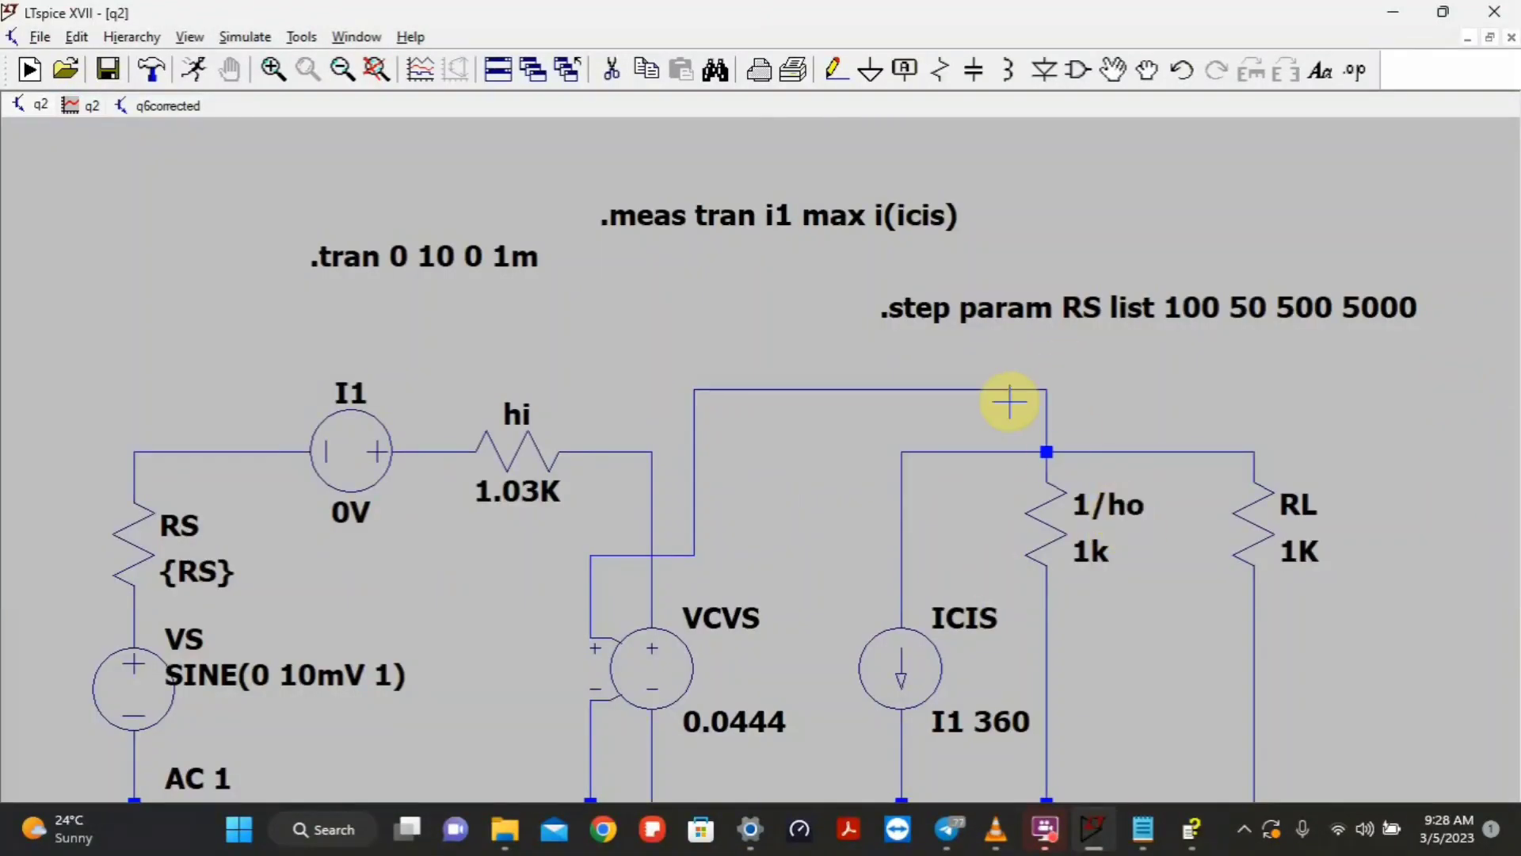
left_click(99, 108)
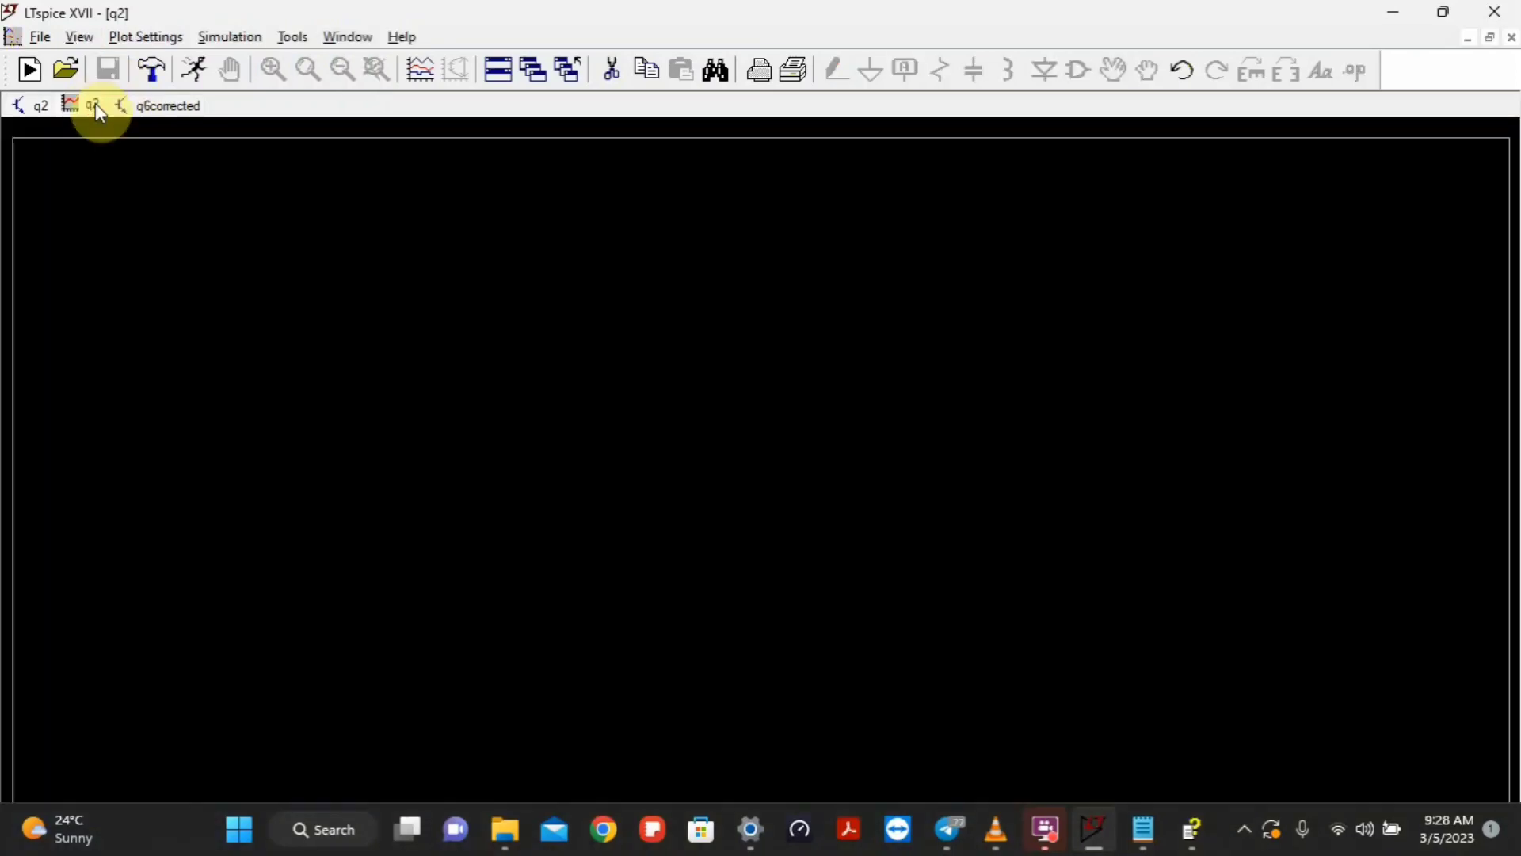
left_click(181, 108)
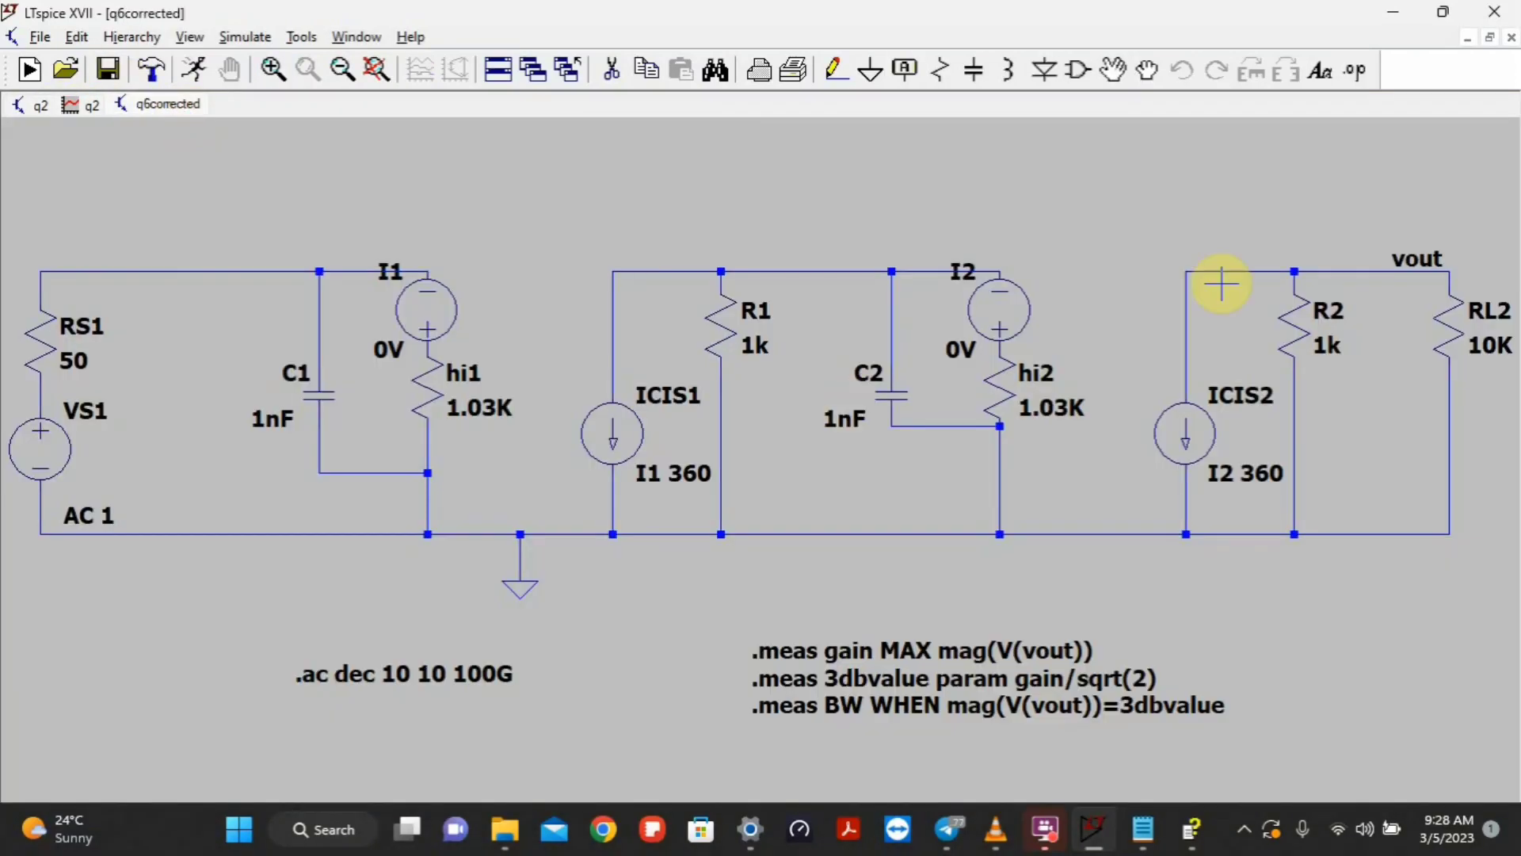
left_click(43, 105)
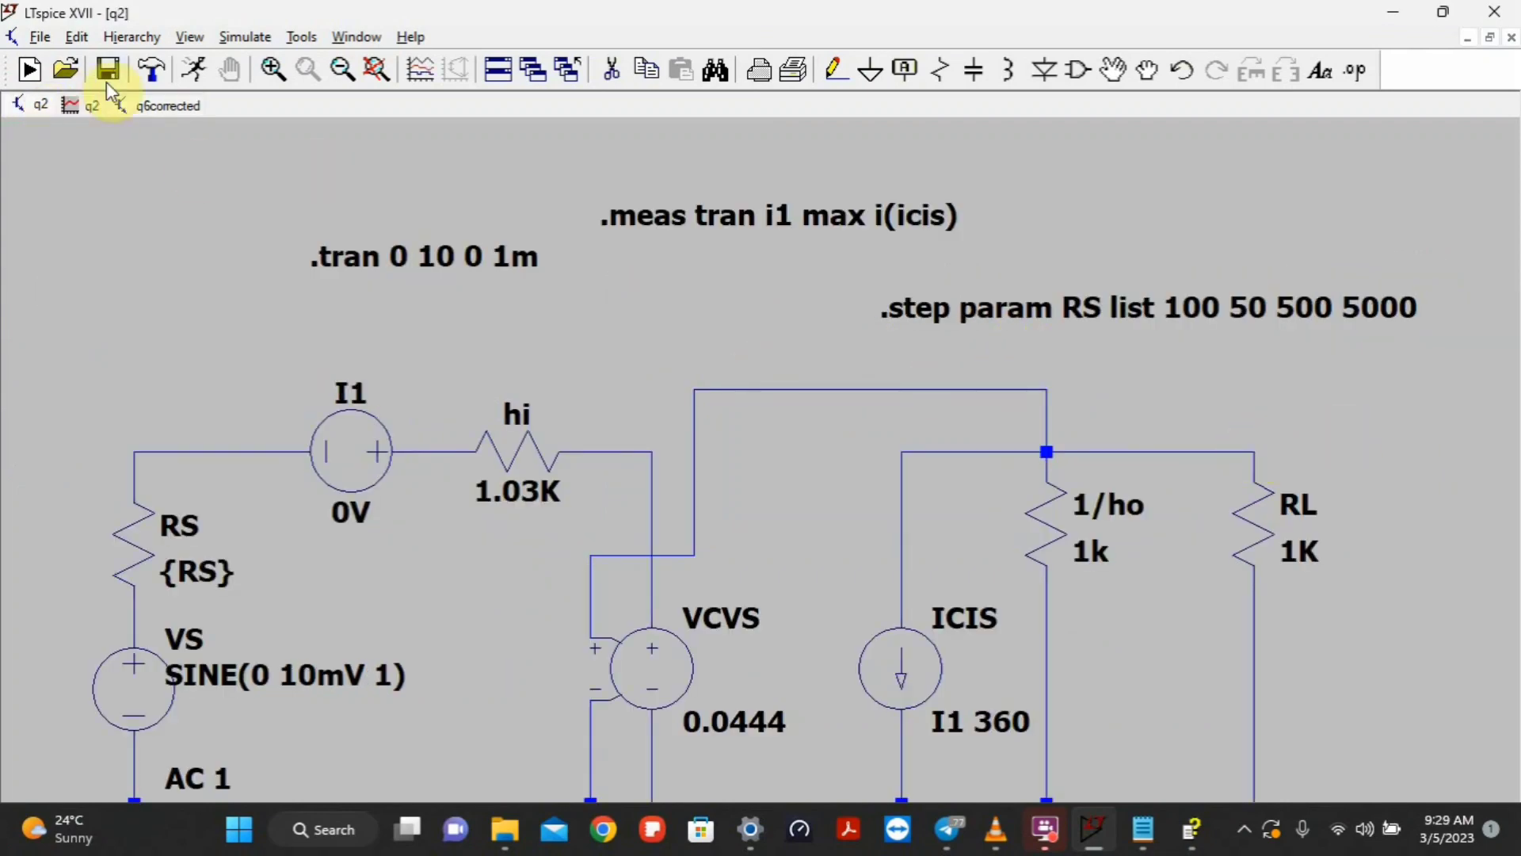
left_click(84, 110)
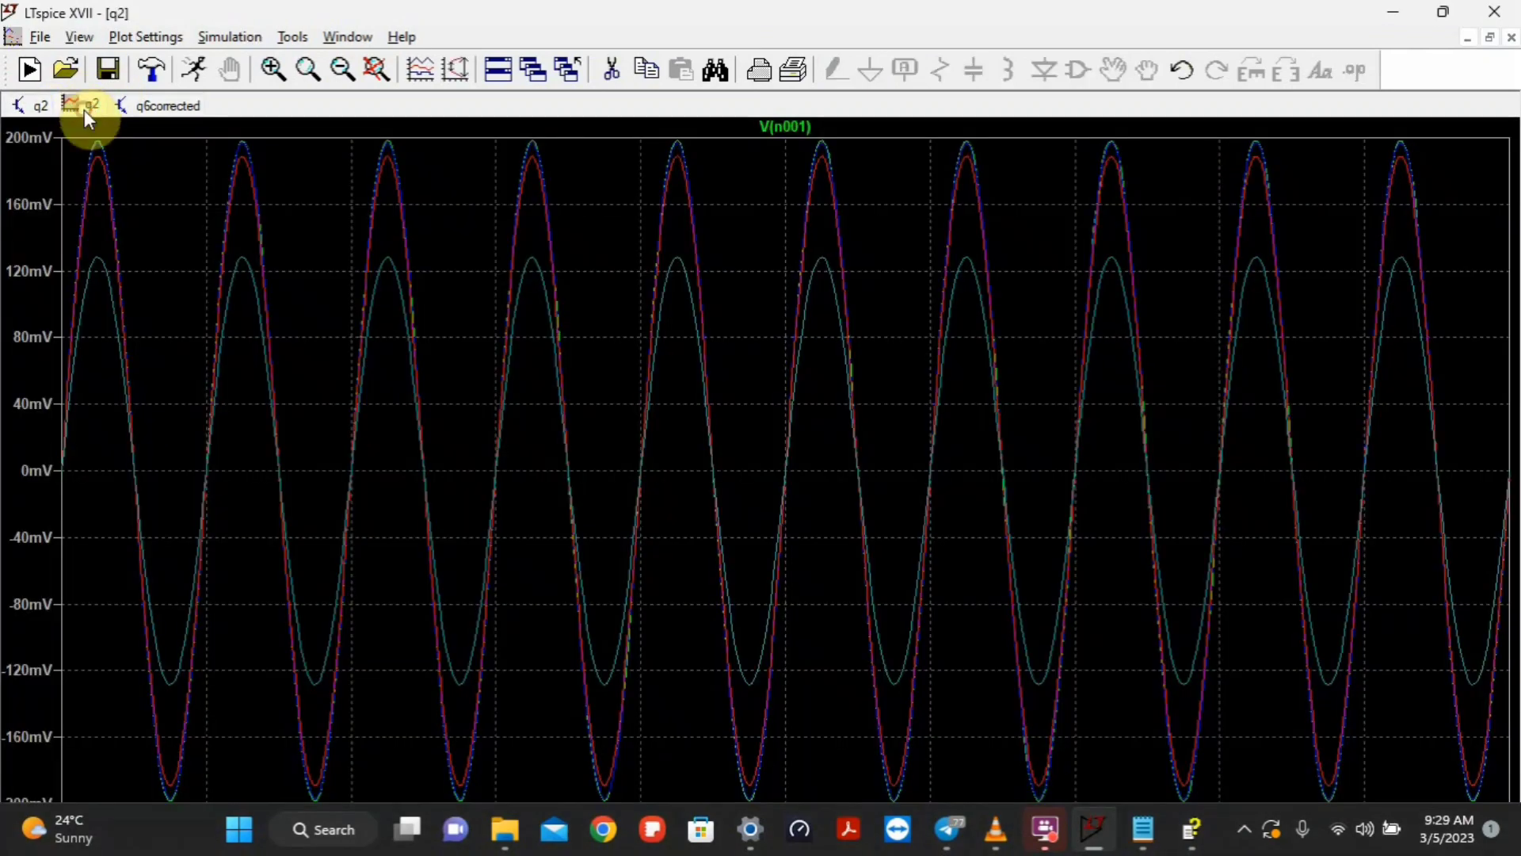
Plot the current through the ICIS source and remove the V(n001) trace so only I(Icis) is displayed
left_click(39, 107)
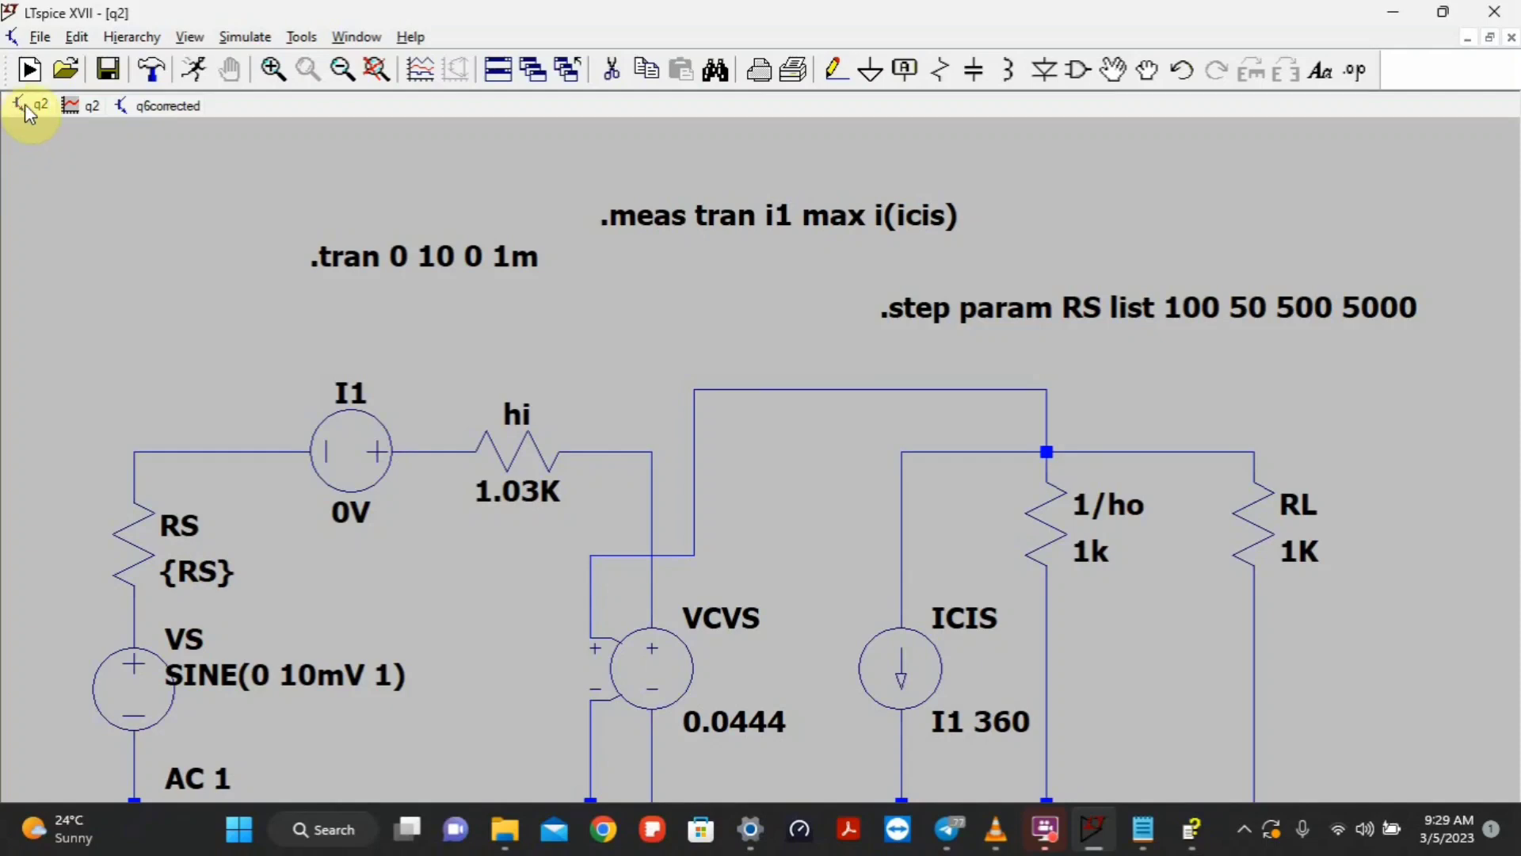
left_click(69, 103)
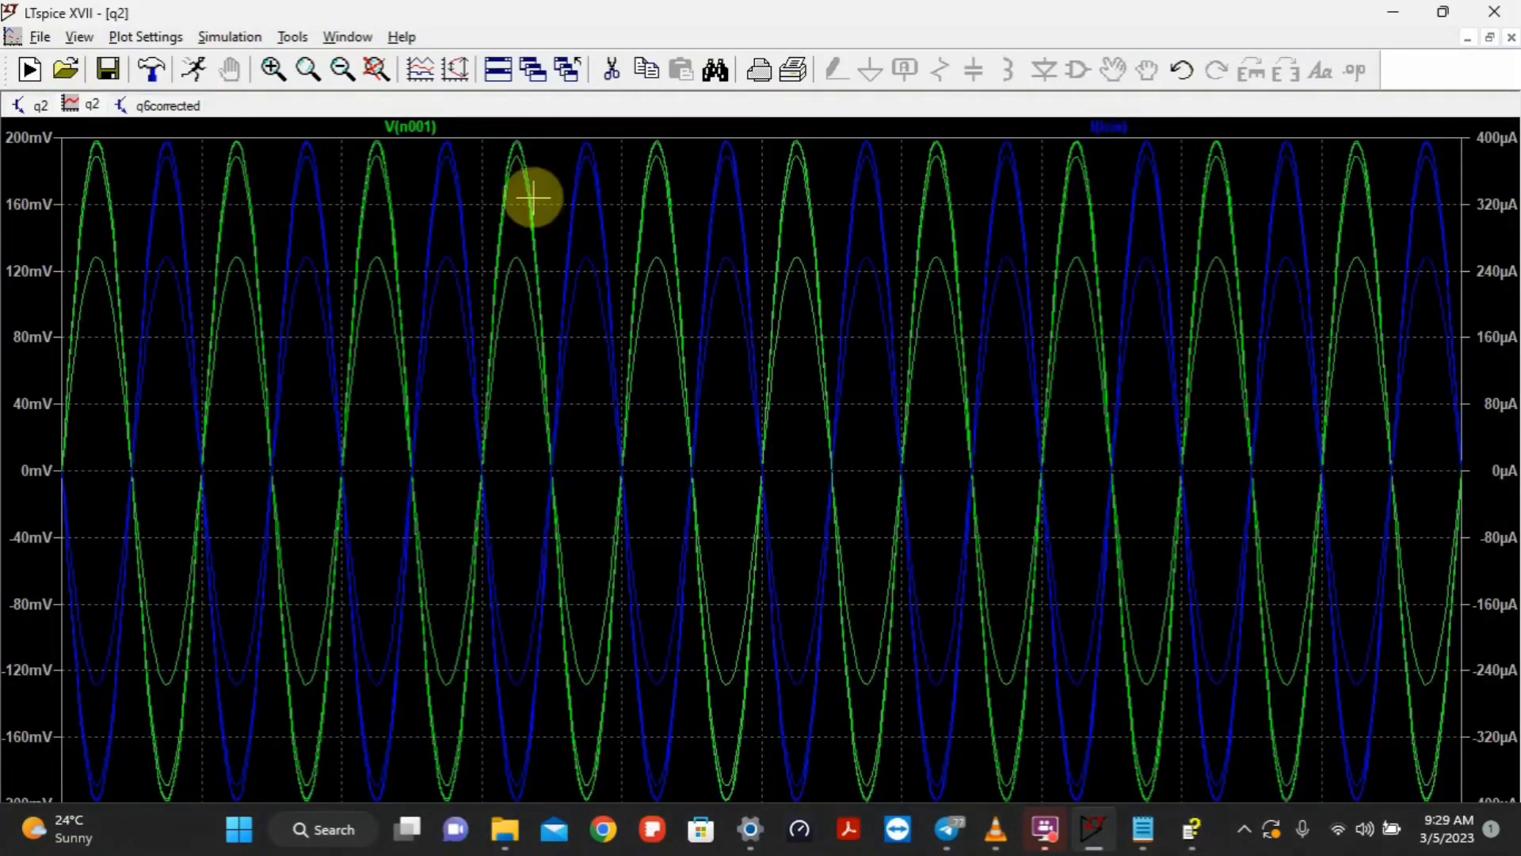
right_click(434, 133)
left_click(800, 504)
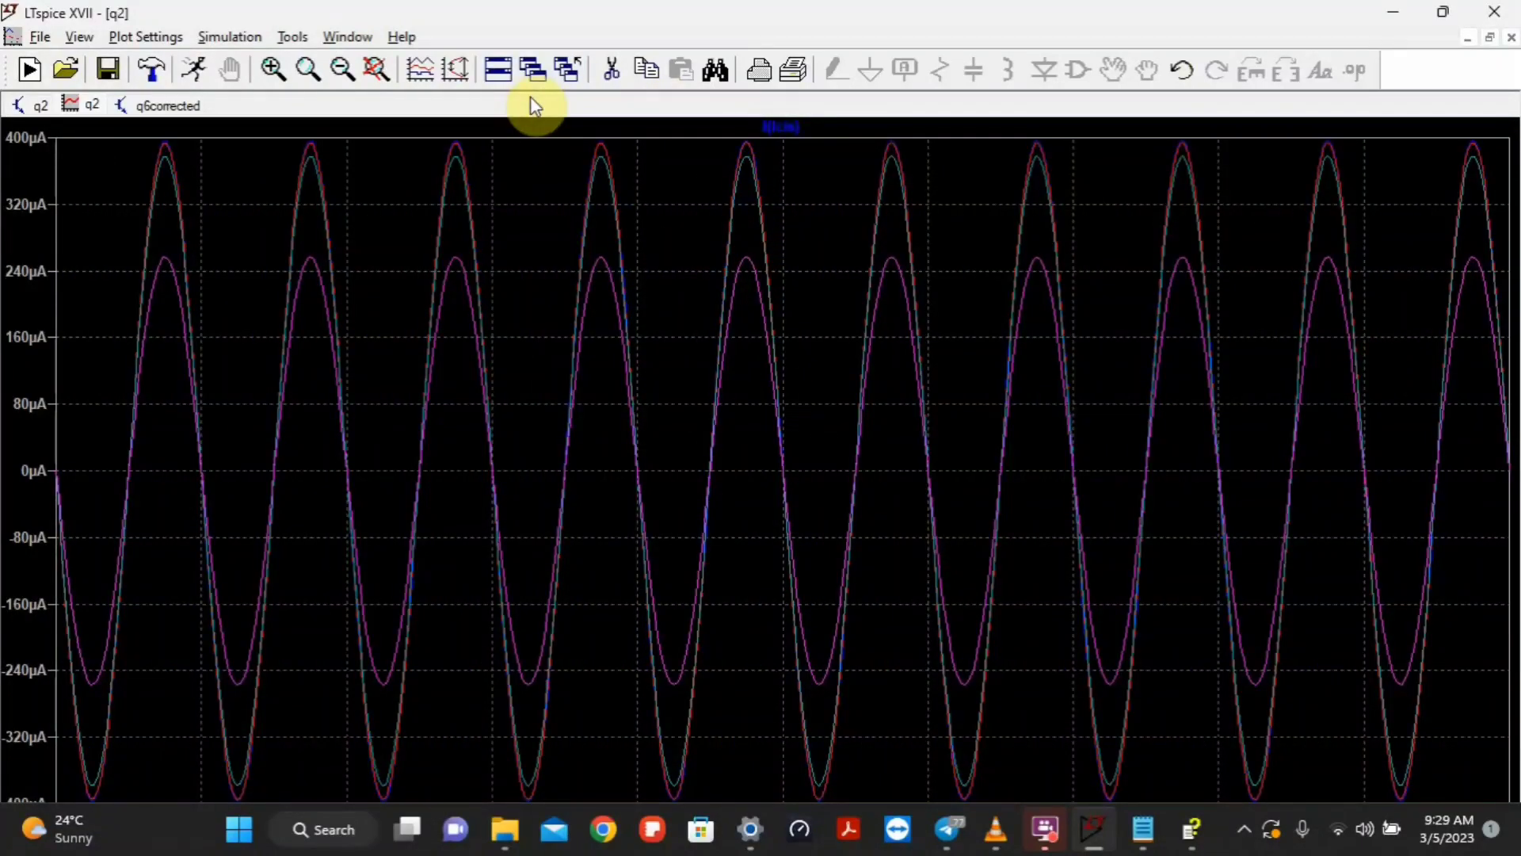
Attach cursor 1 to the I(Icis) trace, move it to a peak of the highest curve, and return to the schematic
left_click(781, 127)
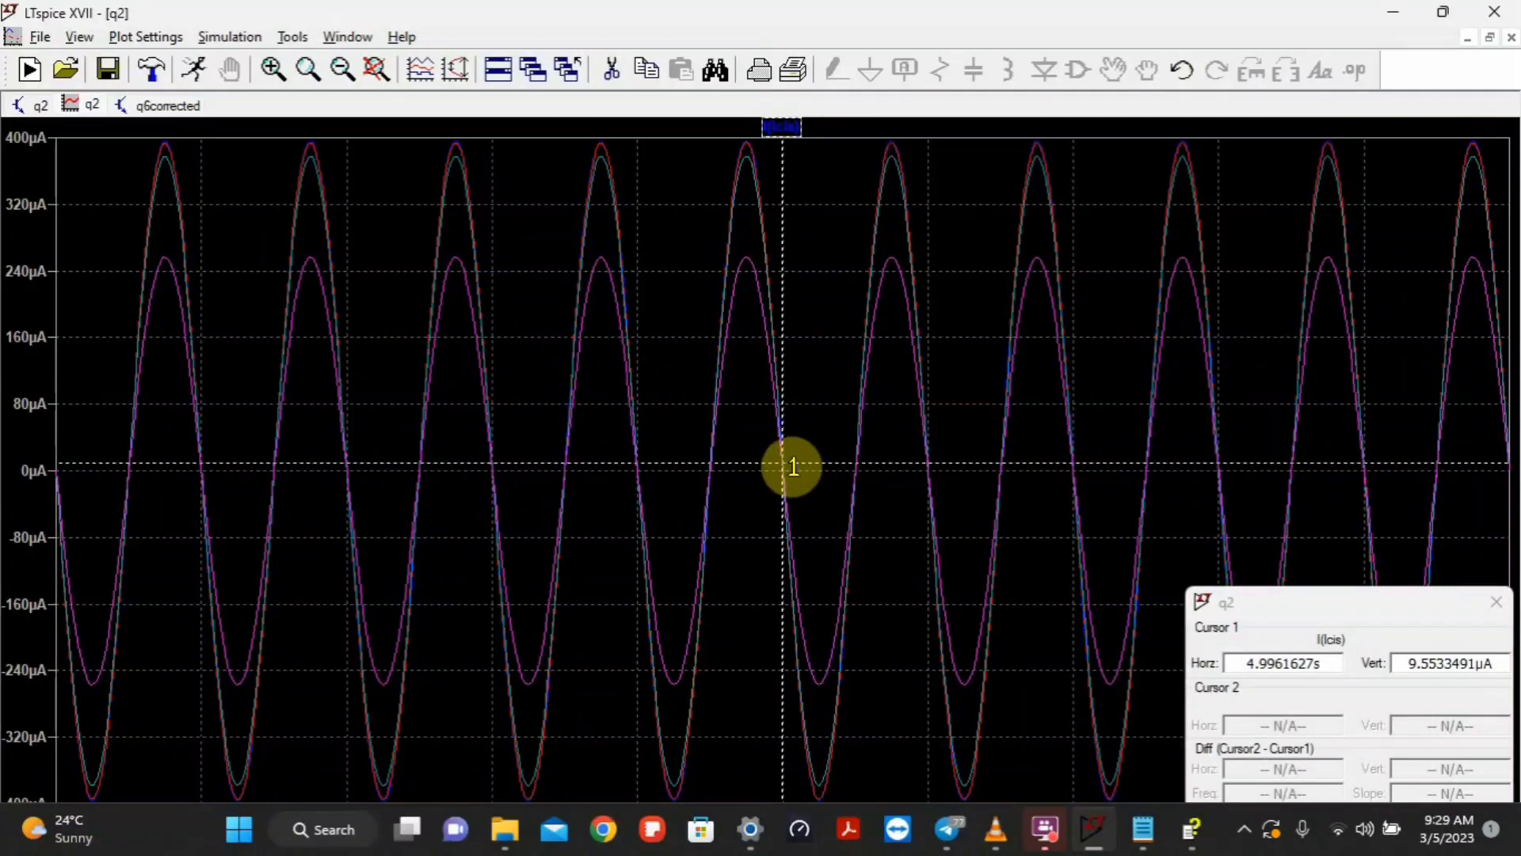
left_click_drag(790, 465, 743, 356)
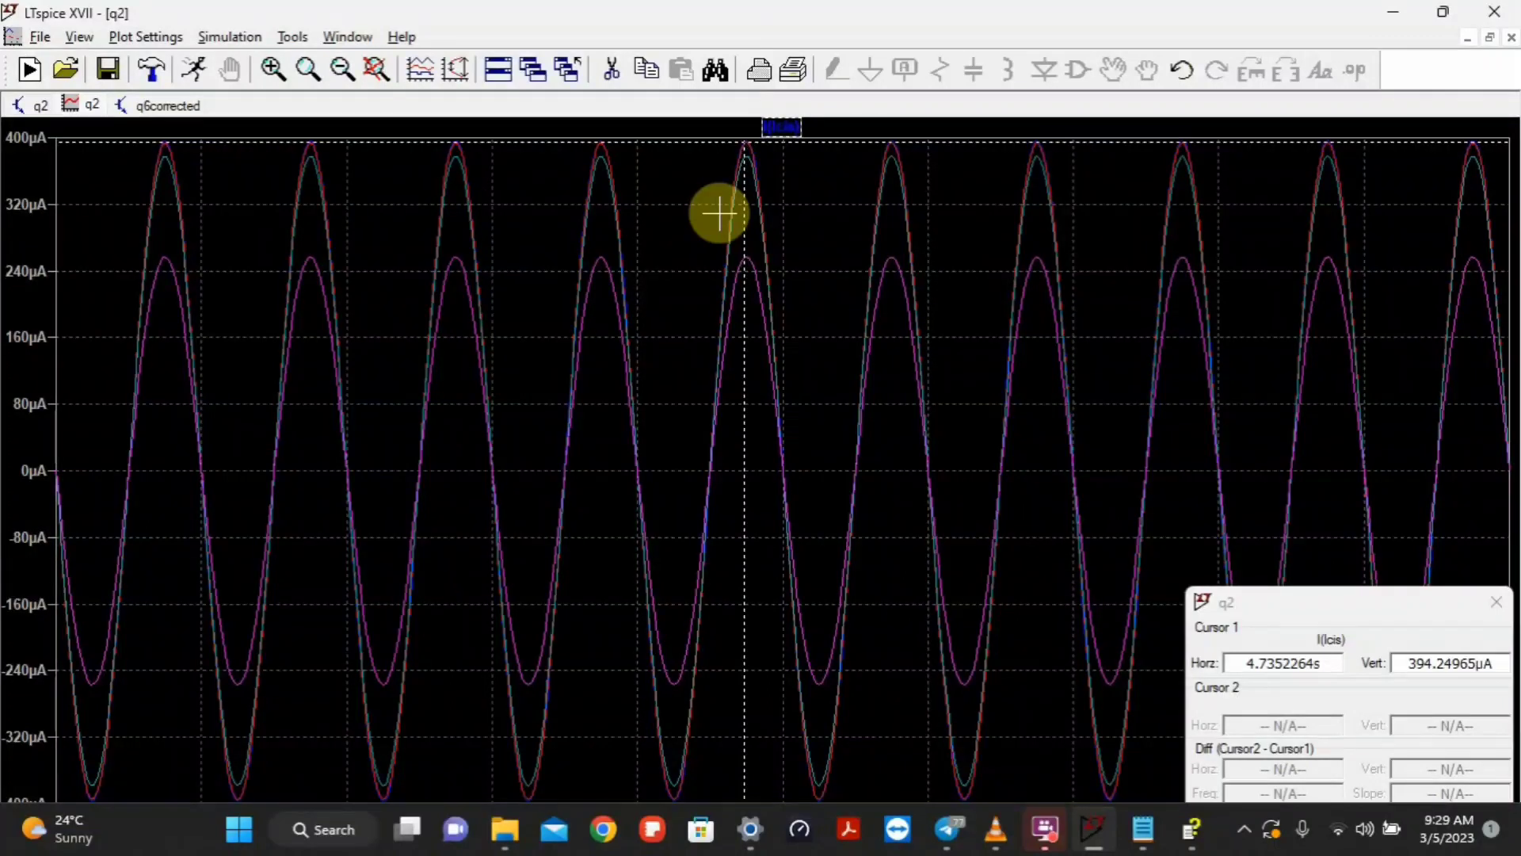
left_click(19, 104)
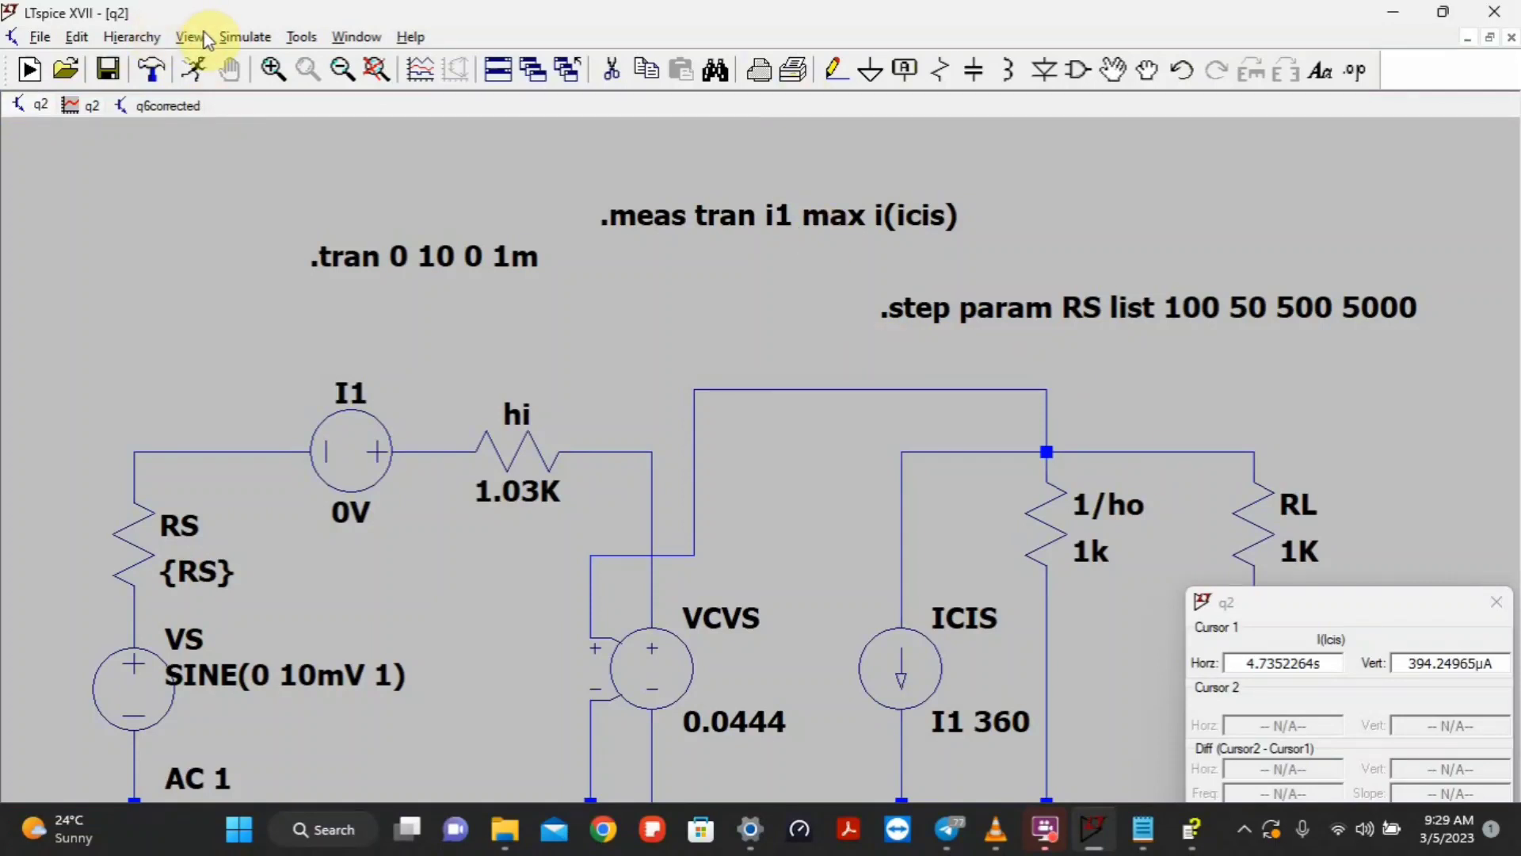
Open the SPICE error log, read the i1 measurement for each RS step, and close the log
left_click(87, 40)
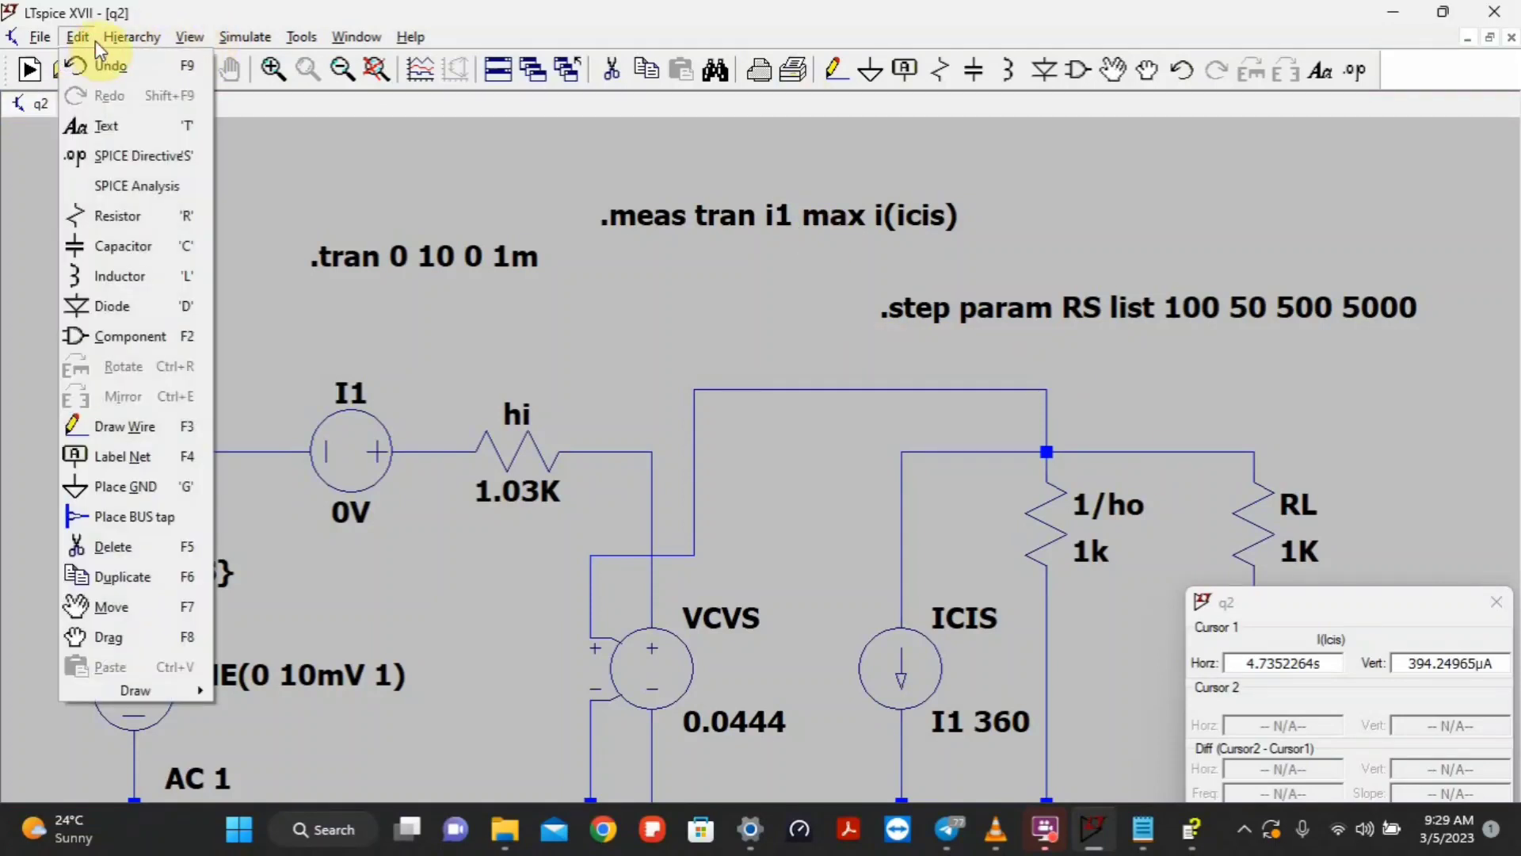
mouse_move(175, 45)
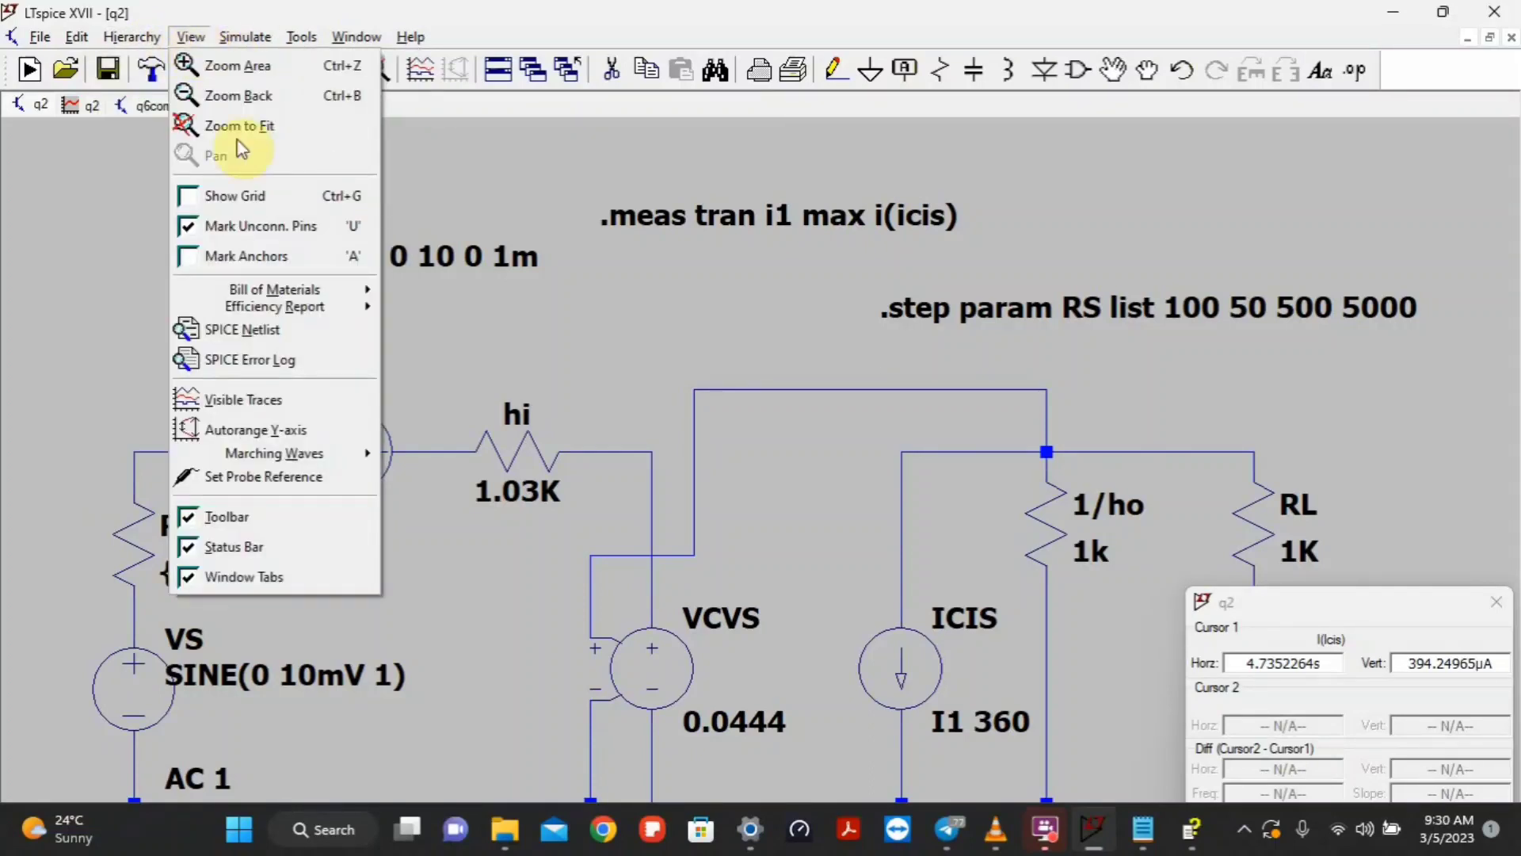
left_click(282, 347)
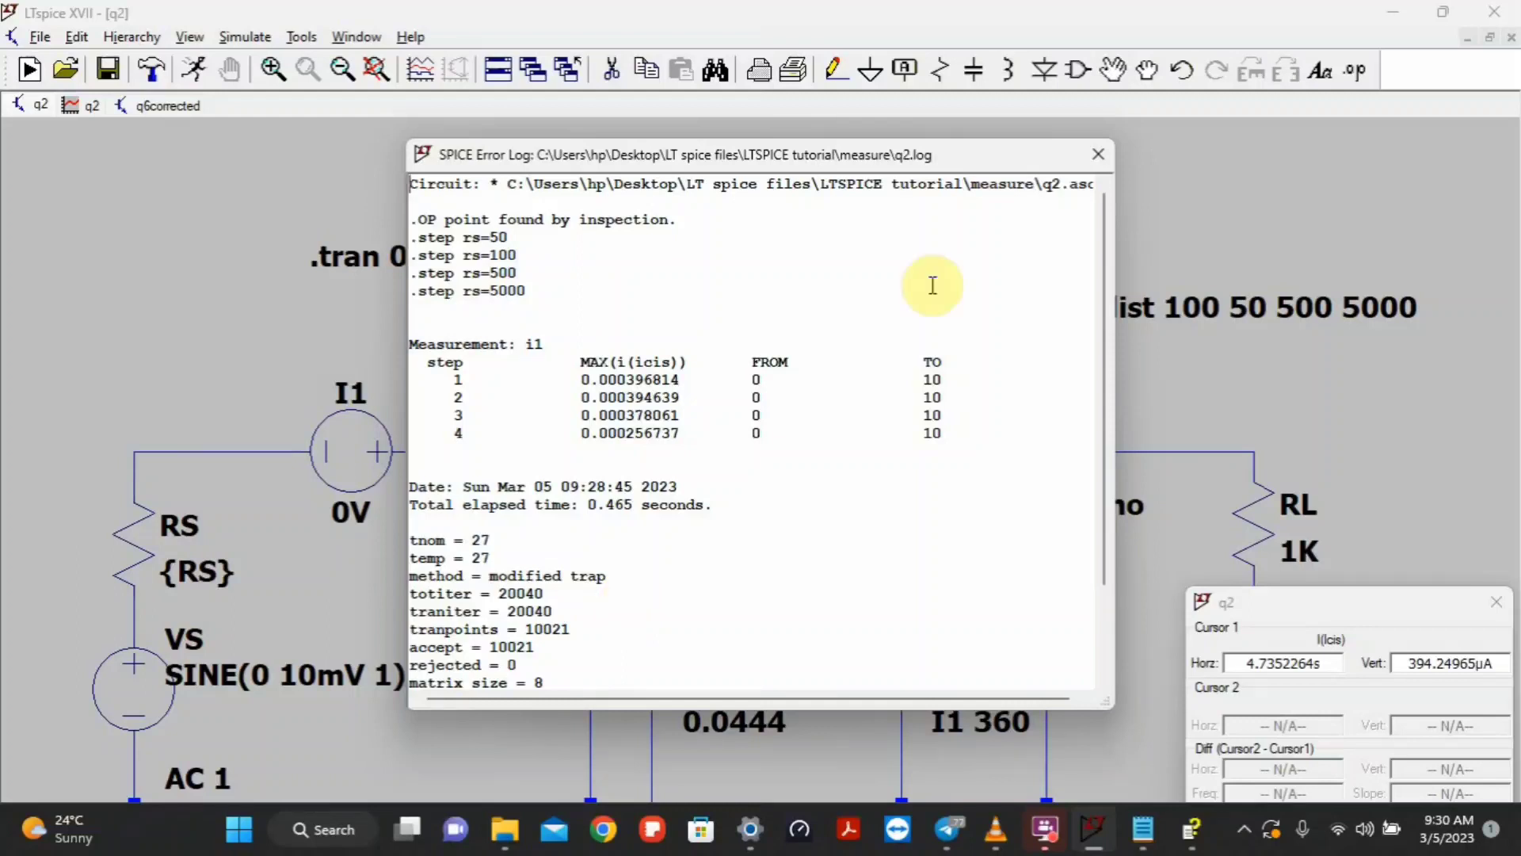
left_click(1100, 154)
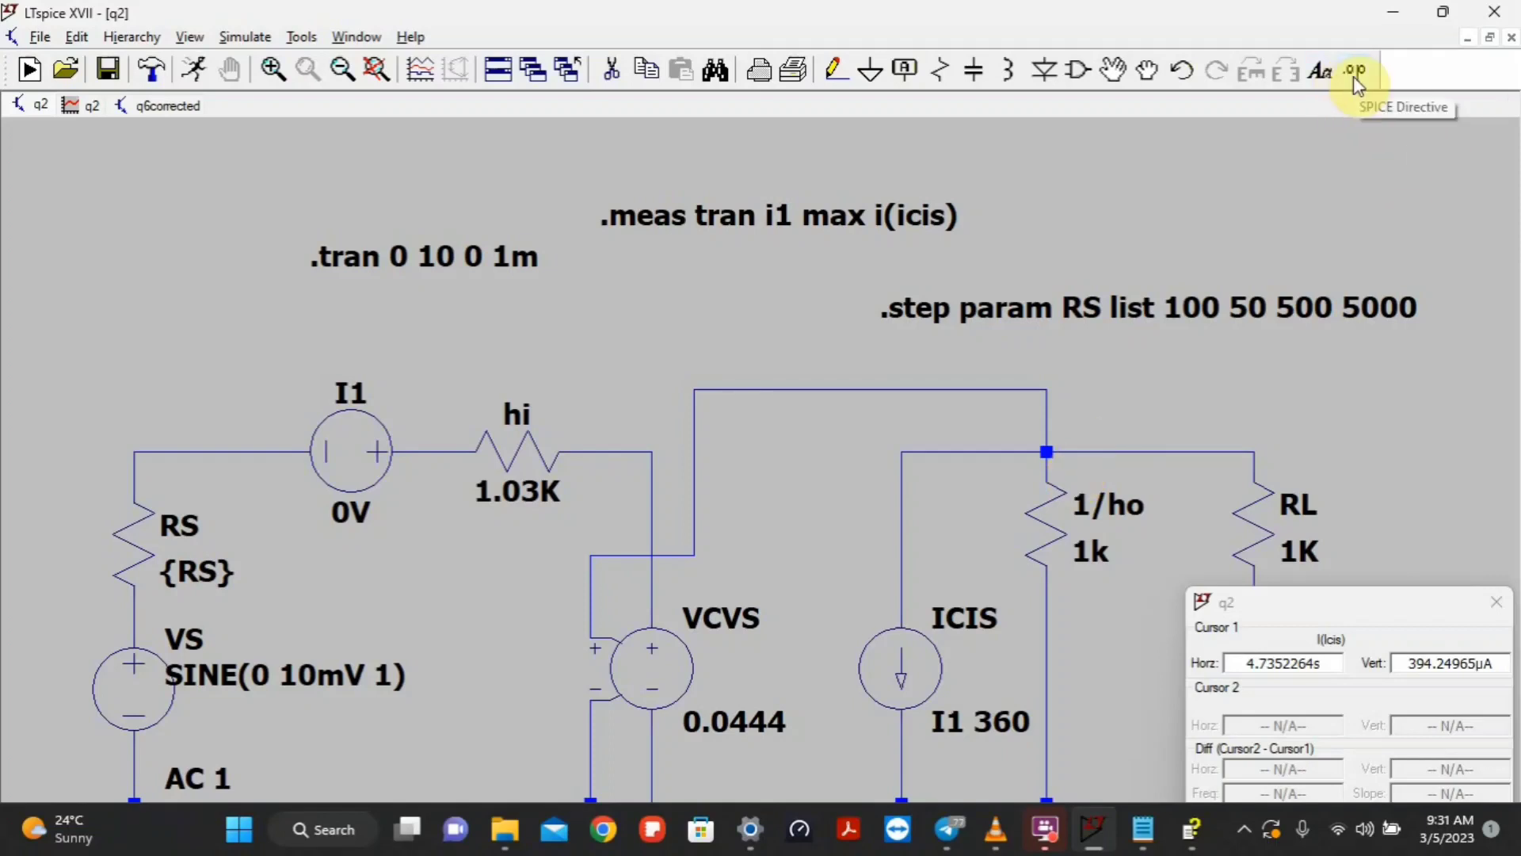
Consult the .MEASURE help page and the New Text Document notes in Notepad, maximizing the notes for reading and minimizing them
left_click(1191, 832)
left_click(1191, 844)
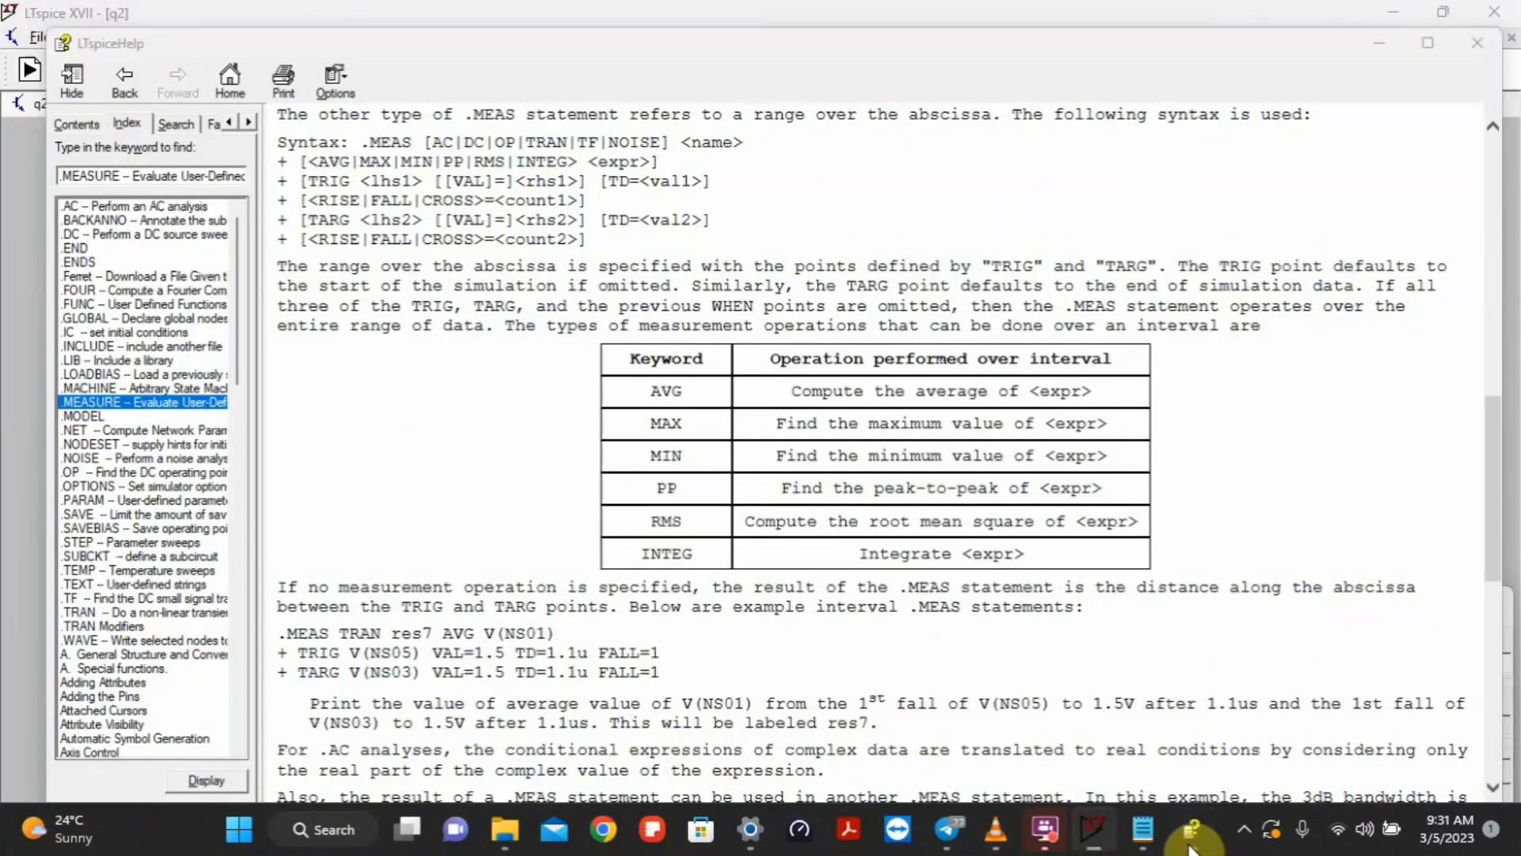
left_click(1154, 844)
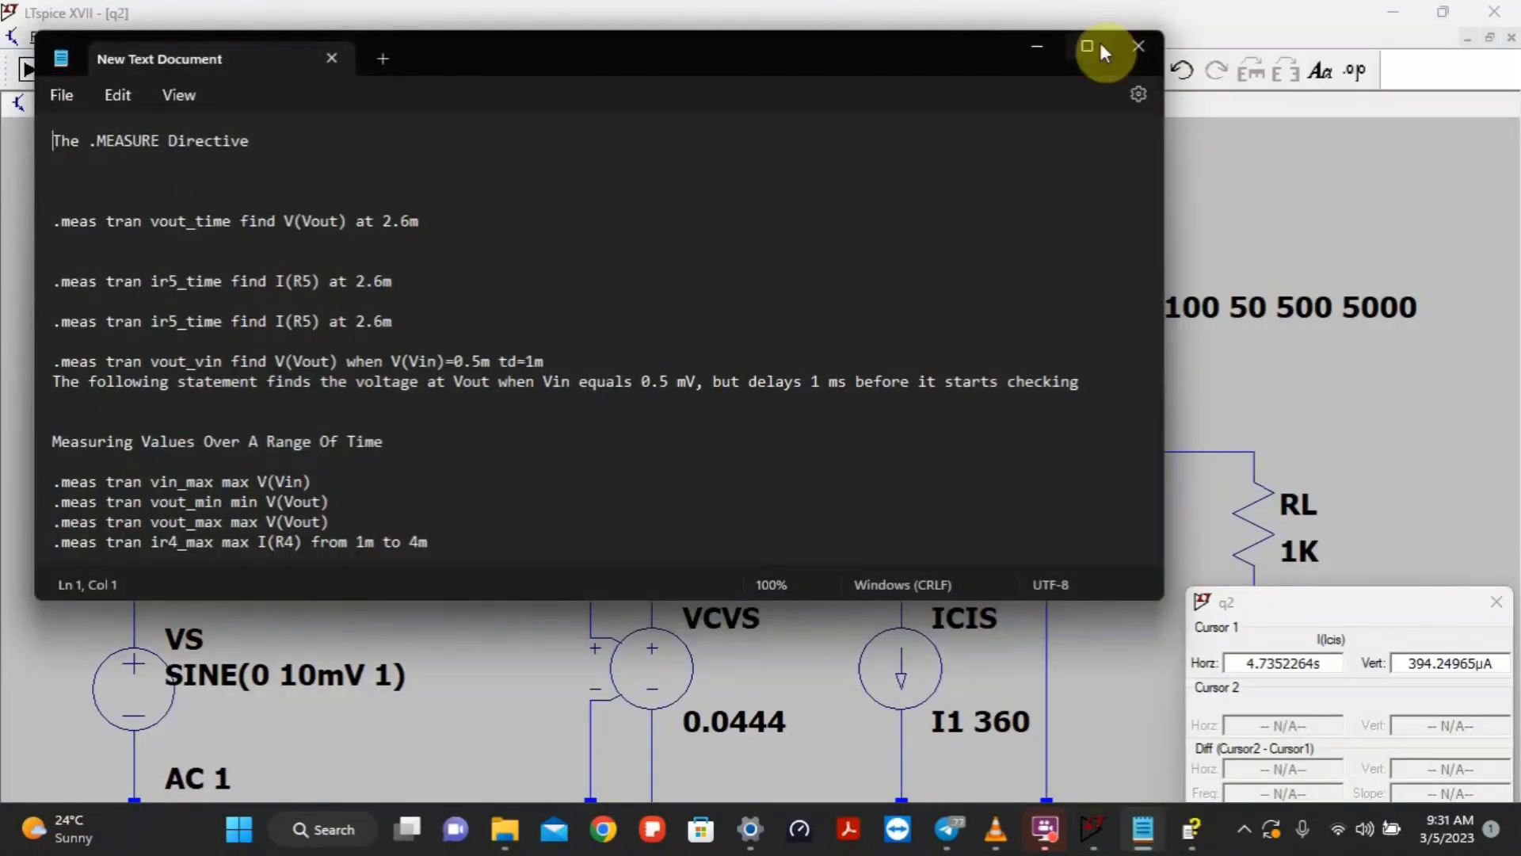
left_click(1090, 49)
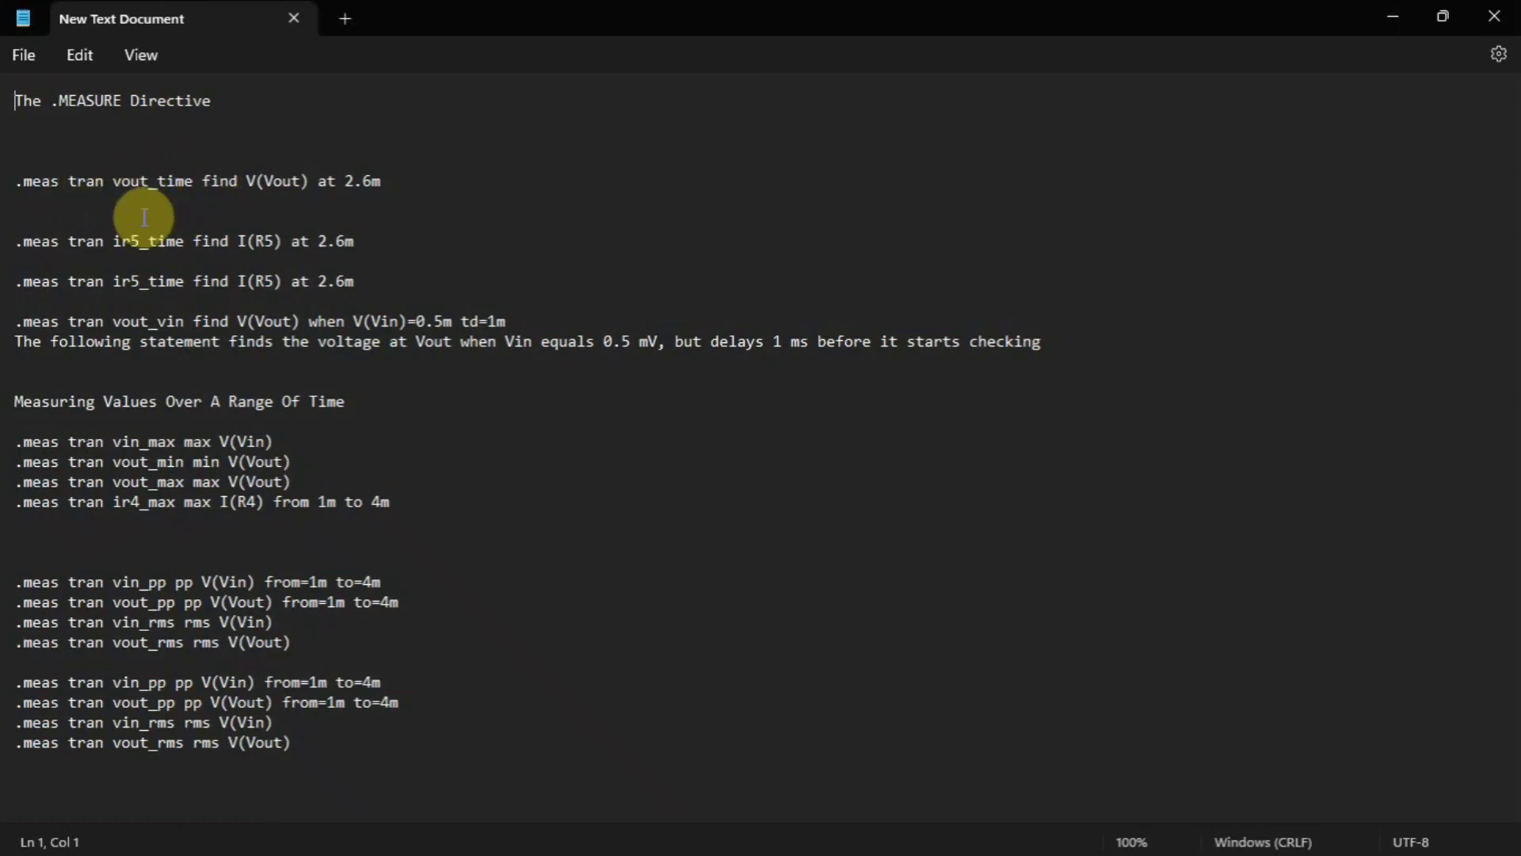
left_click(1390, 17)
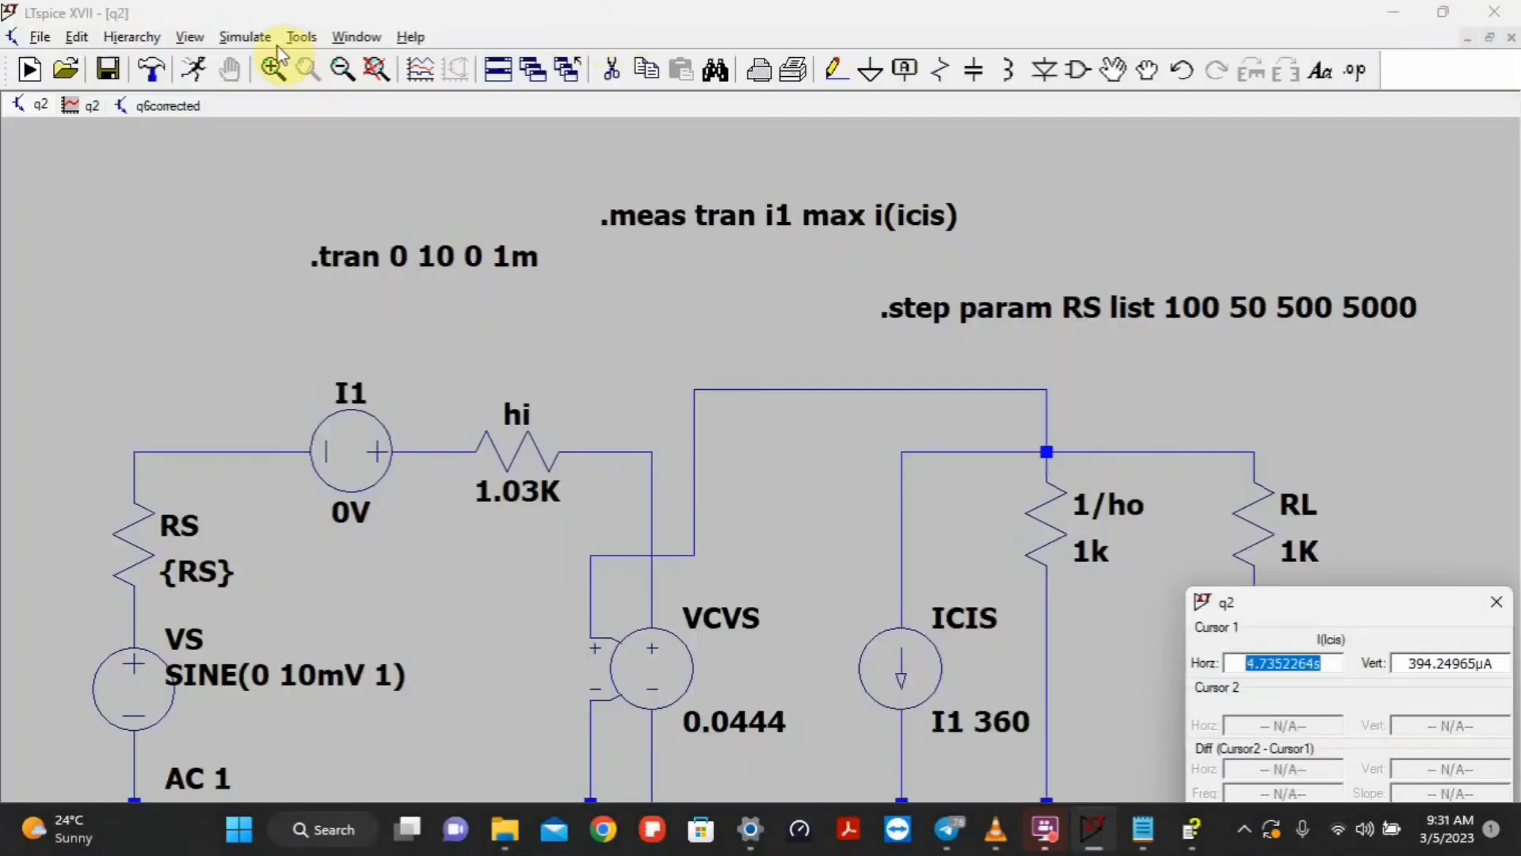
Reopen the SPICE error log from the q2 schematic to review the stepped maximum ICIS current
left_click(306, 39)
mouse_move(187, 43)
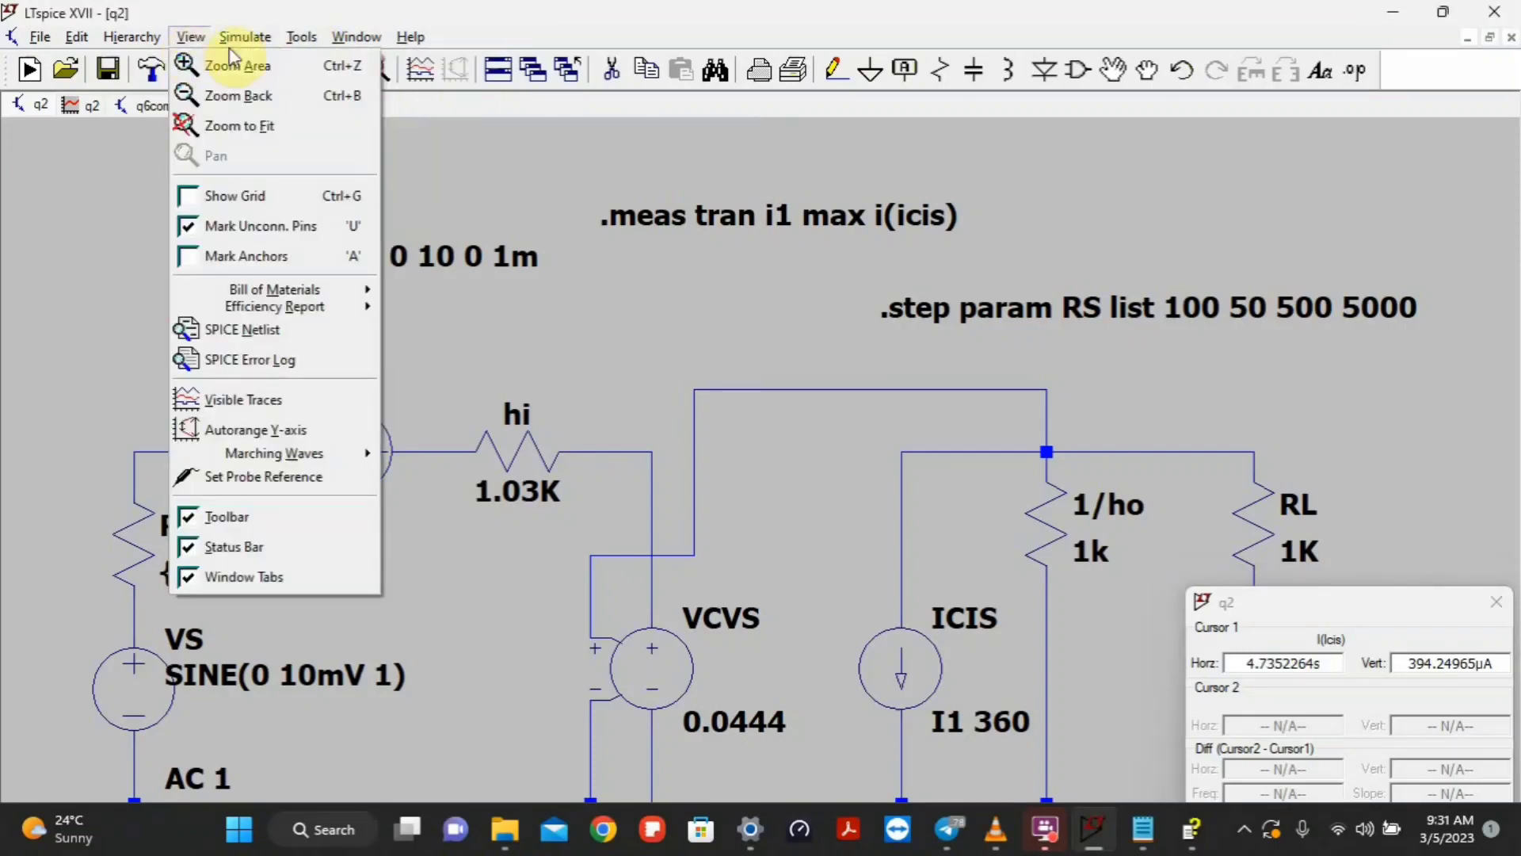
mouse_move(252, 46)
mouse_move(305, 37)
left_click(260, 358)
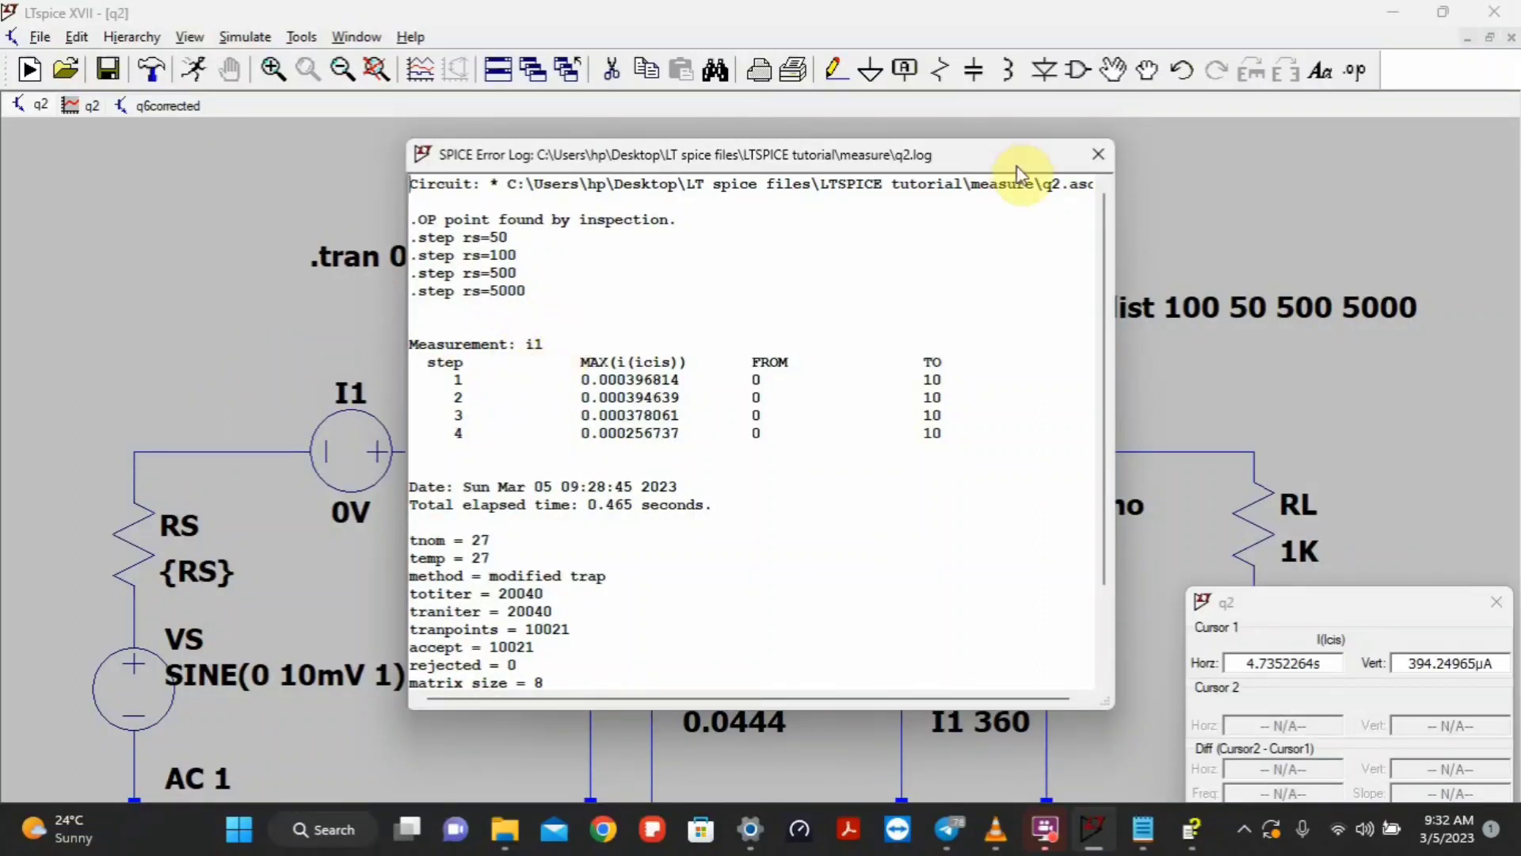
Switch to the Notepad .MEASURE notes, highlight the vout_min and vout_max statements, and undo the last text edit
left_click(1150, 834)
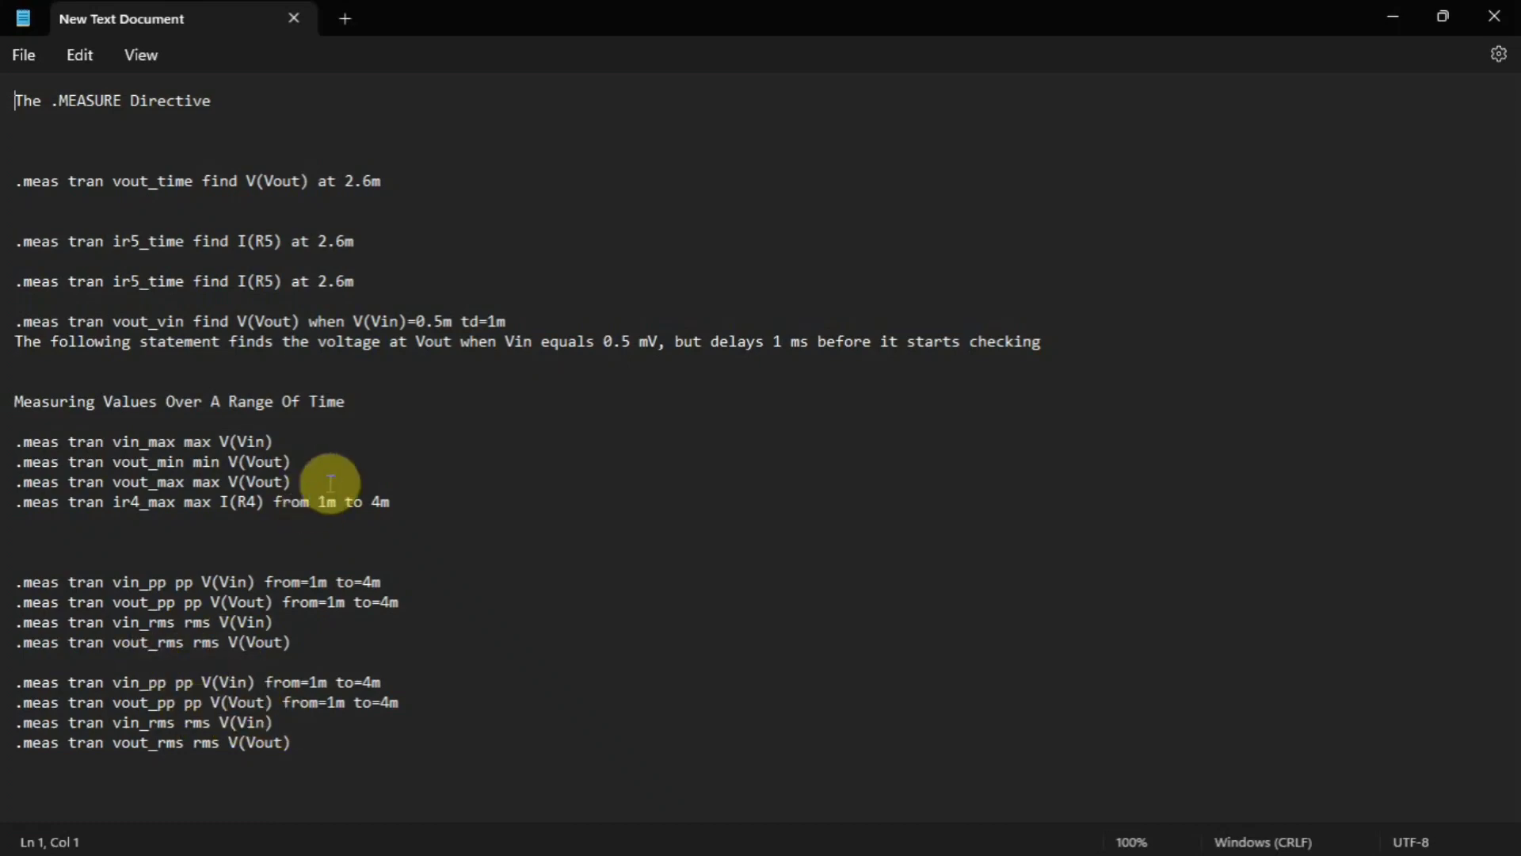
left_click_drag(16, 461, 309, 483)
left_click(604, 465)
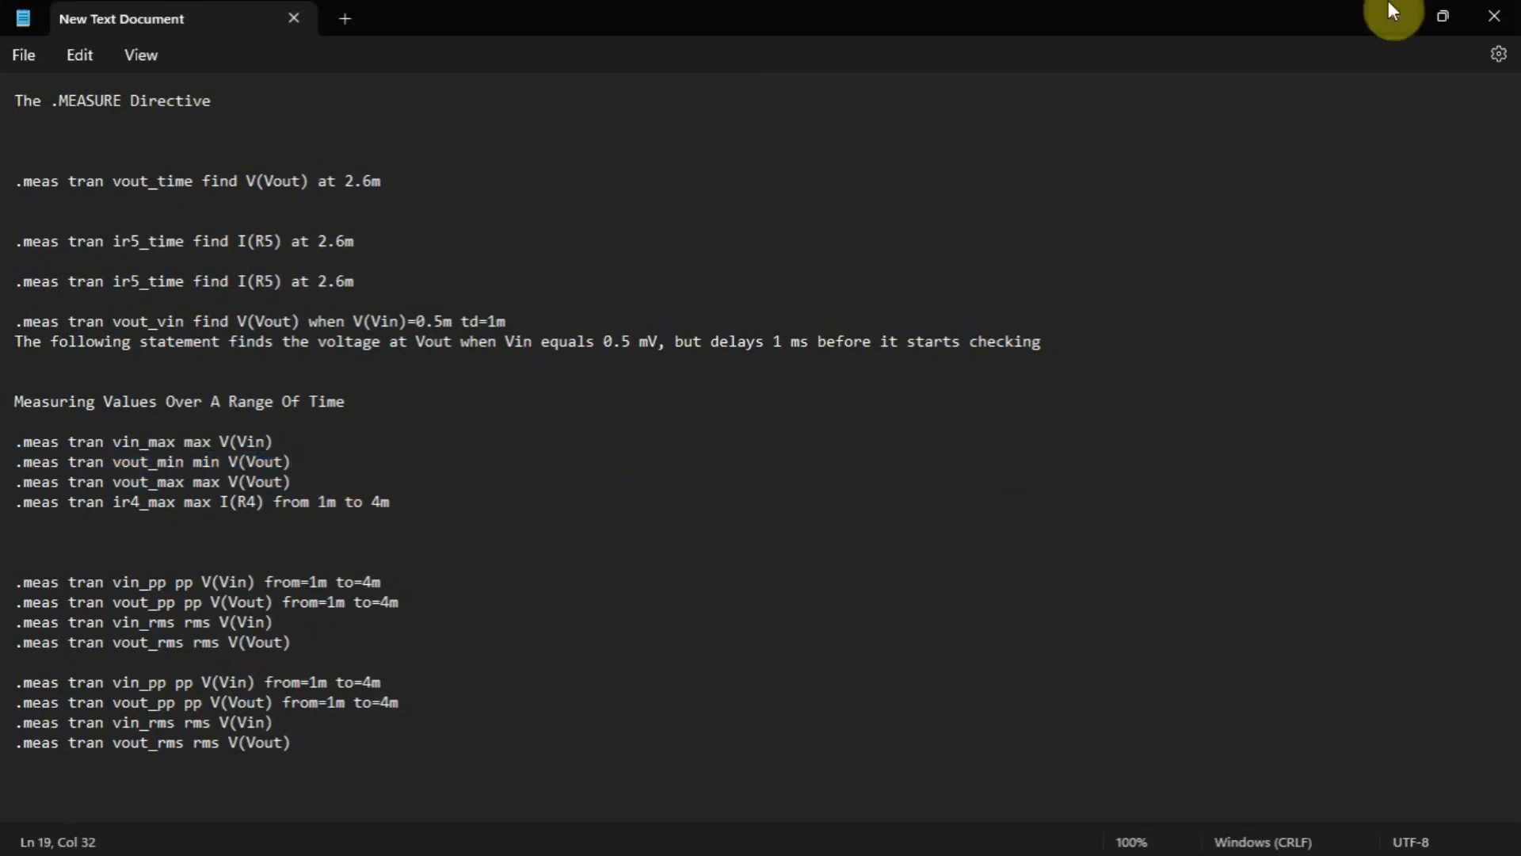
key("ctrl+z")
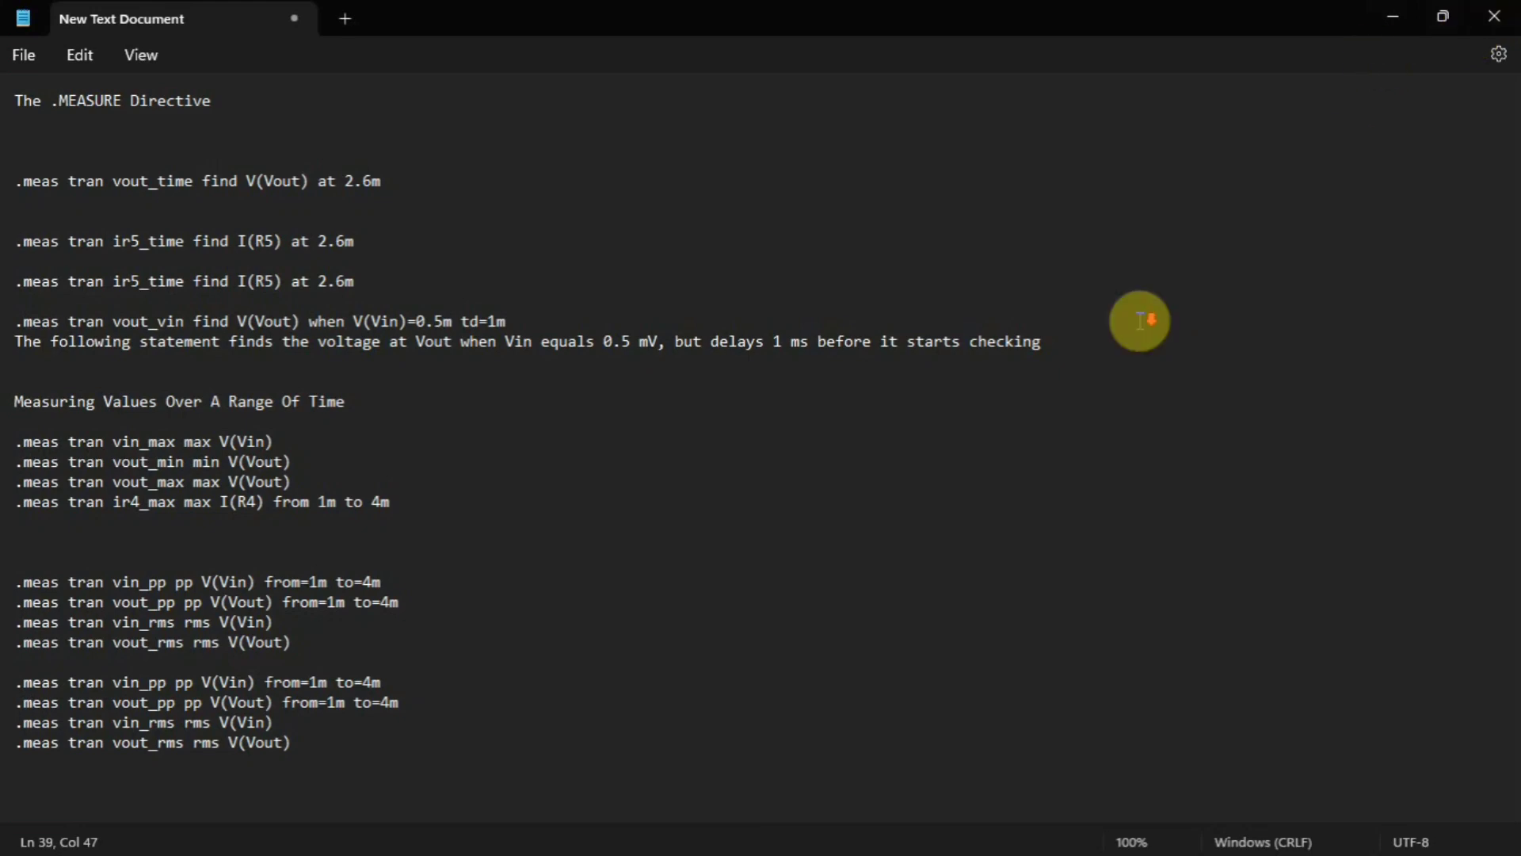
Examine the notes' range-of-time measurements and the param statements for power_time, gain_max, gain_pp and gain_rms
scroll(1139, 321, "down", 4)
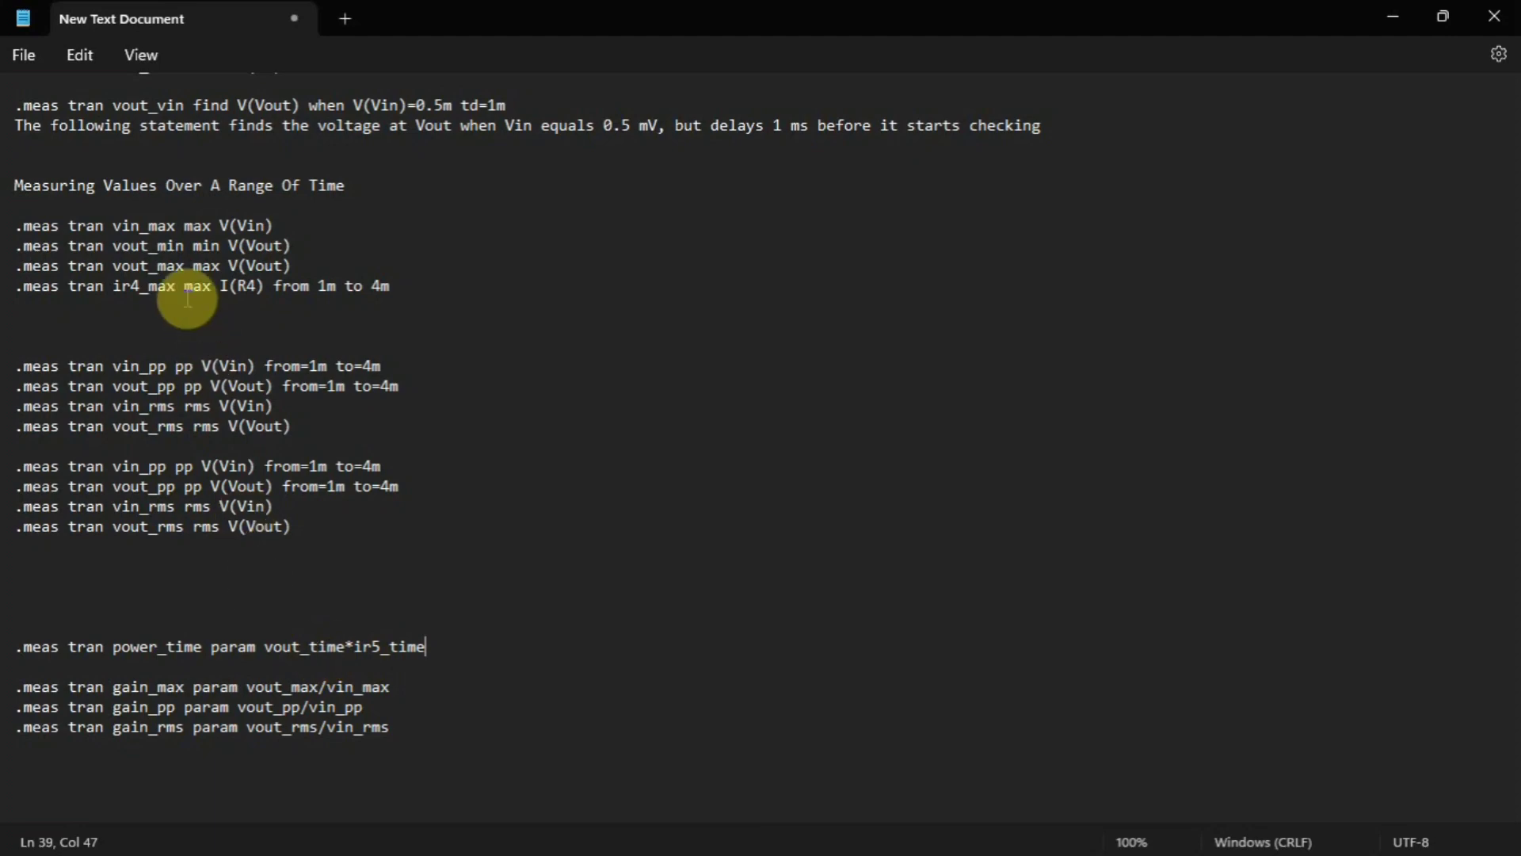
scroll(272, 552, "up", 1)
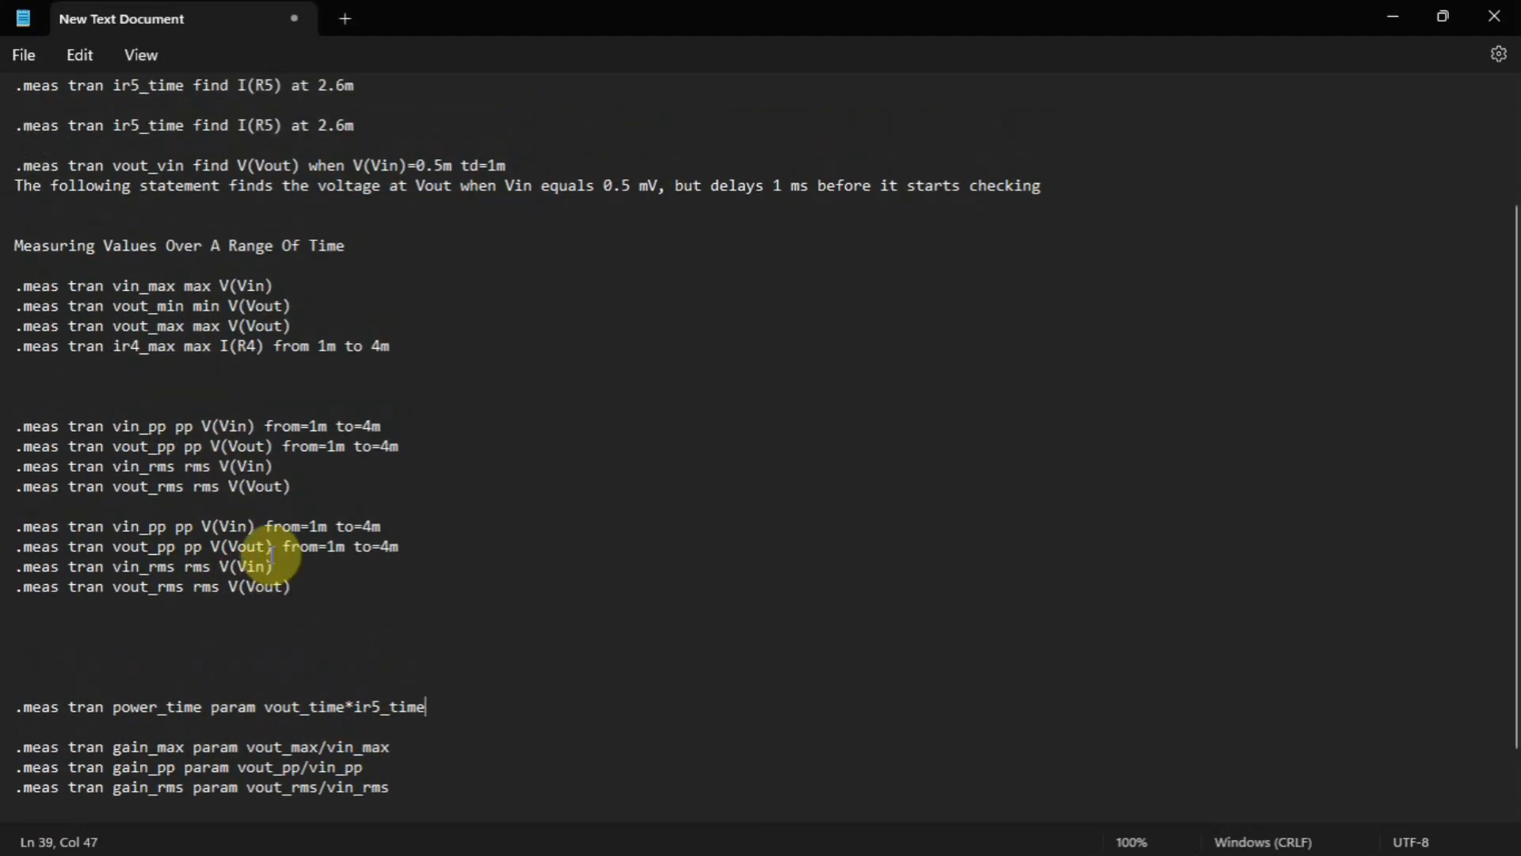
scroll(271, 553, "up", 3)
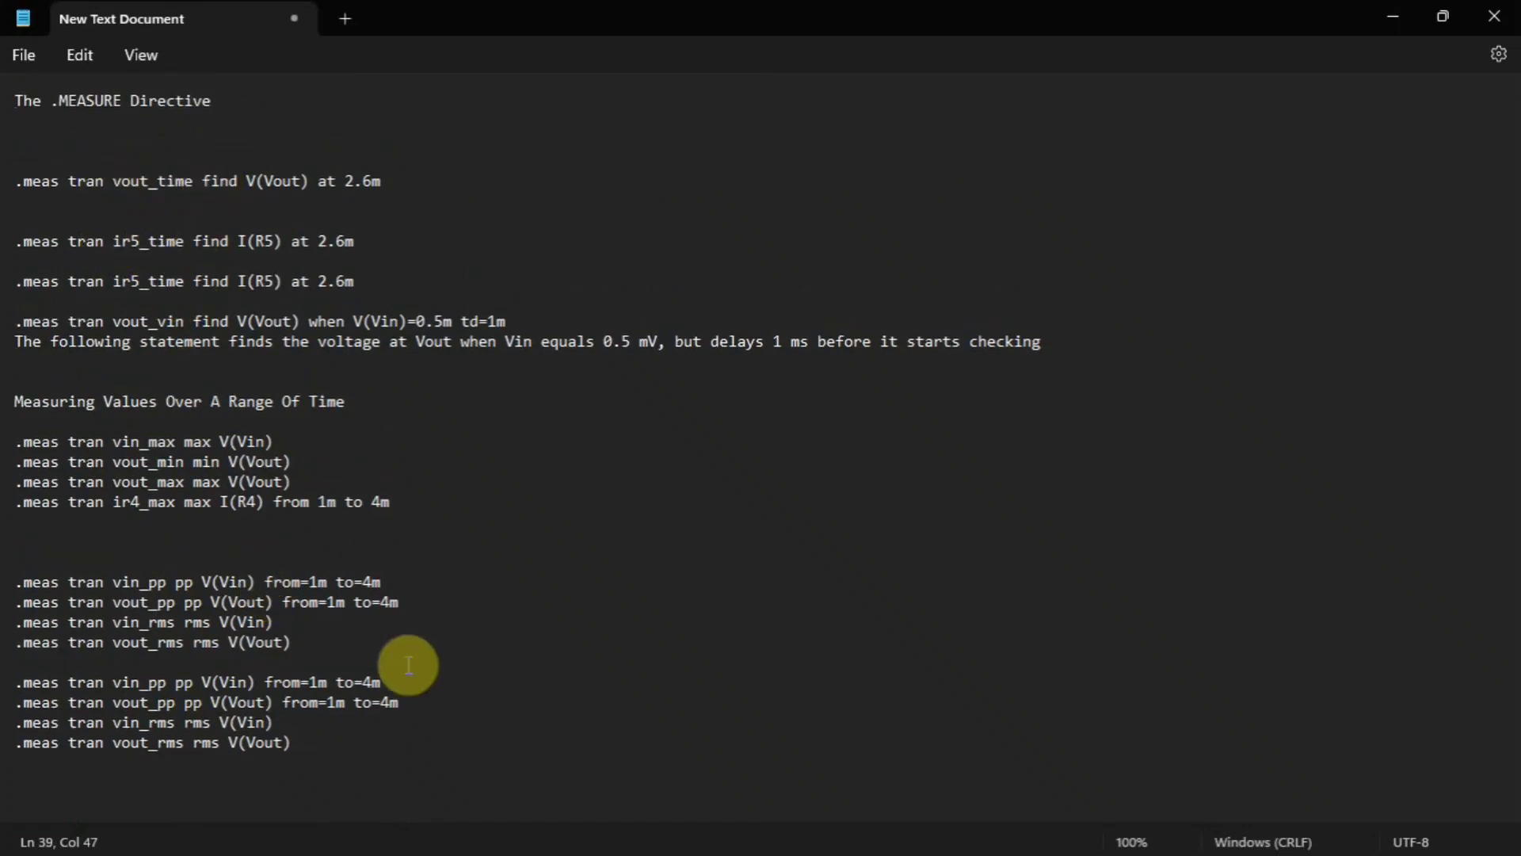
scroll(279, 705, "down", 4)
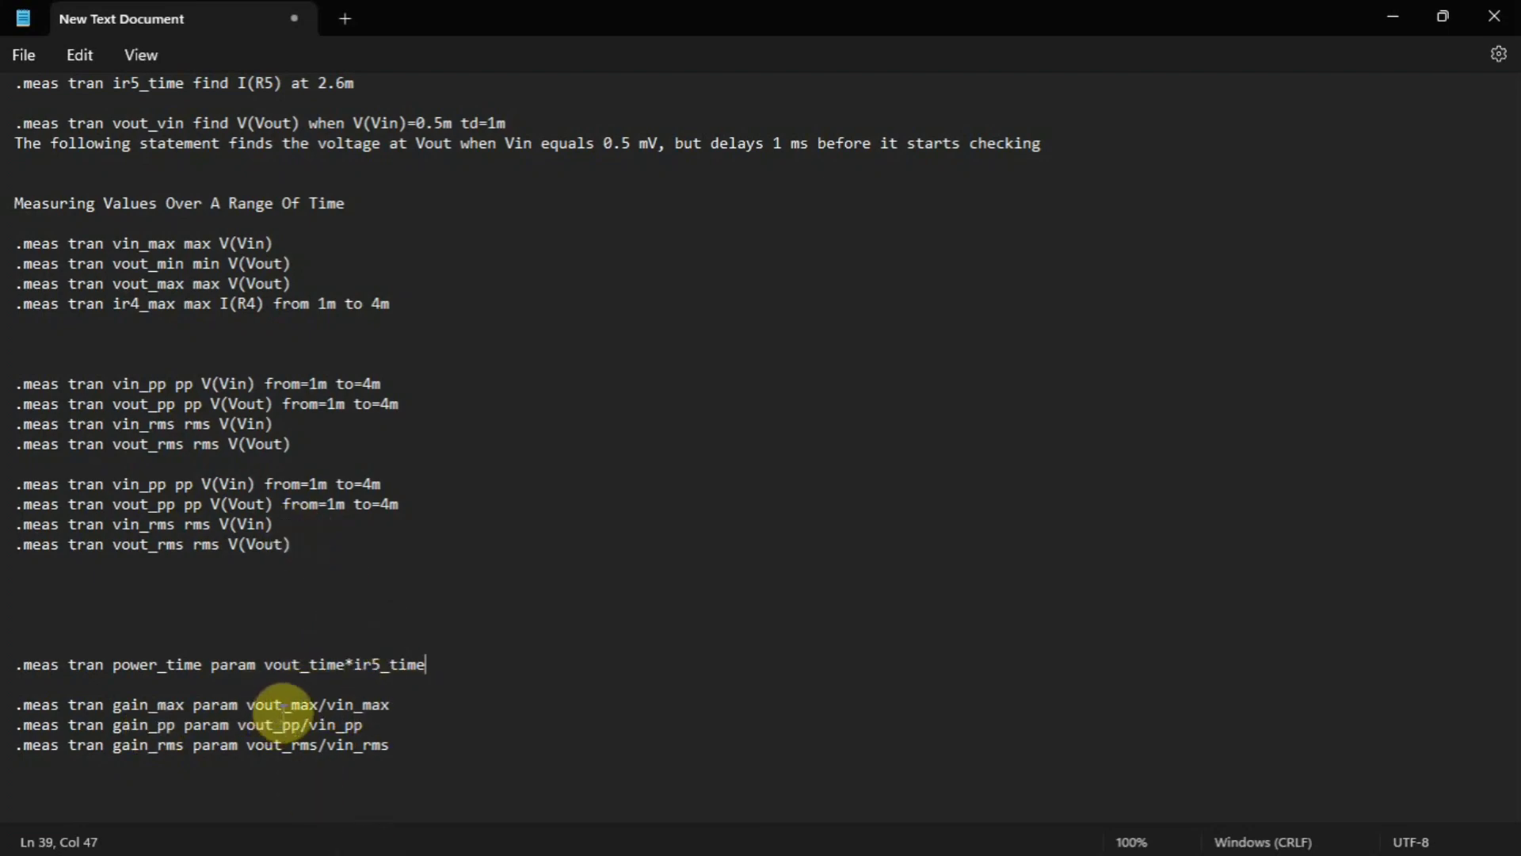
scroll(287, 716, "down", 1)
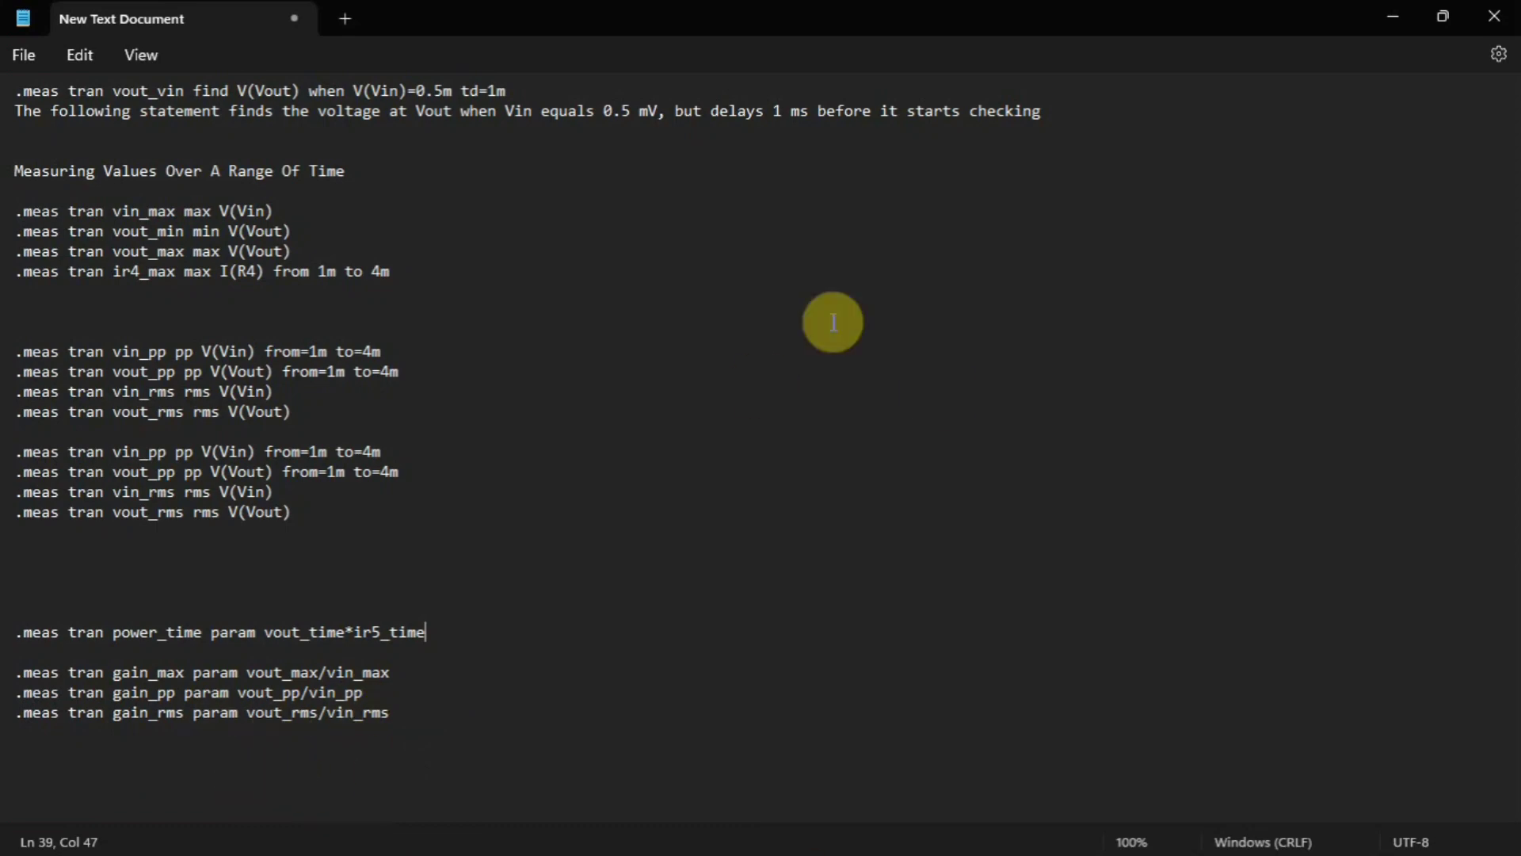
Return from the Notepad notes to LTspice and review the .MEASURE help page, including its interval operations and .step remarks
left_click(1394, 18)
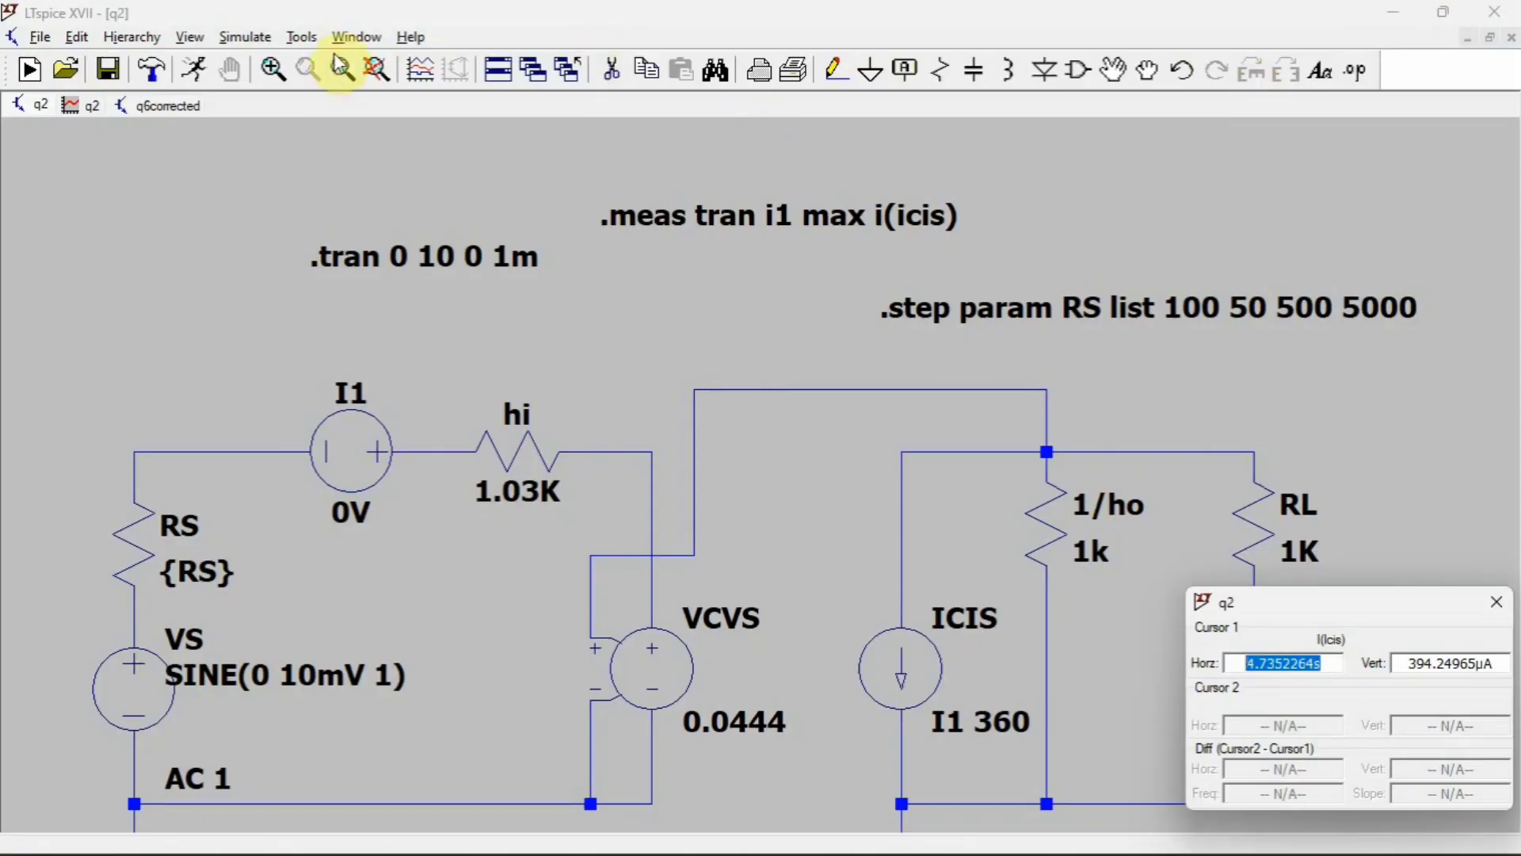
left_click(407, 38)
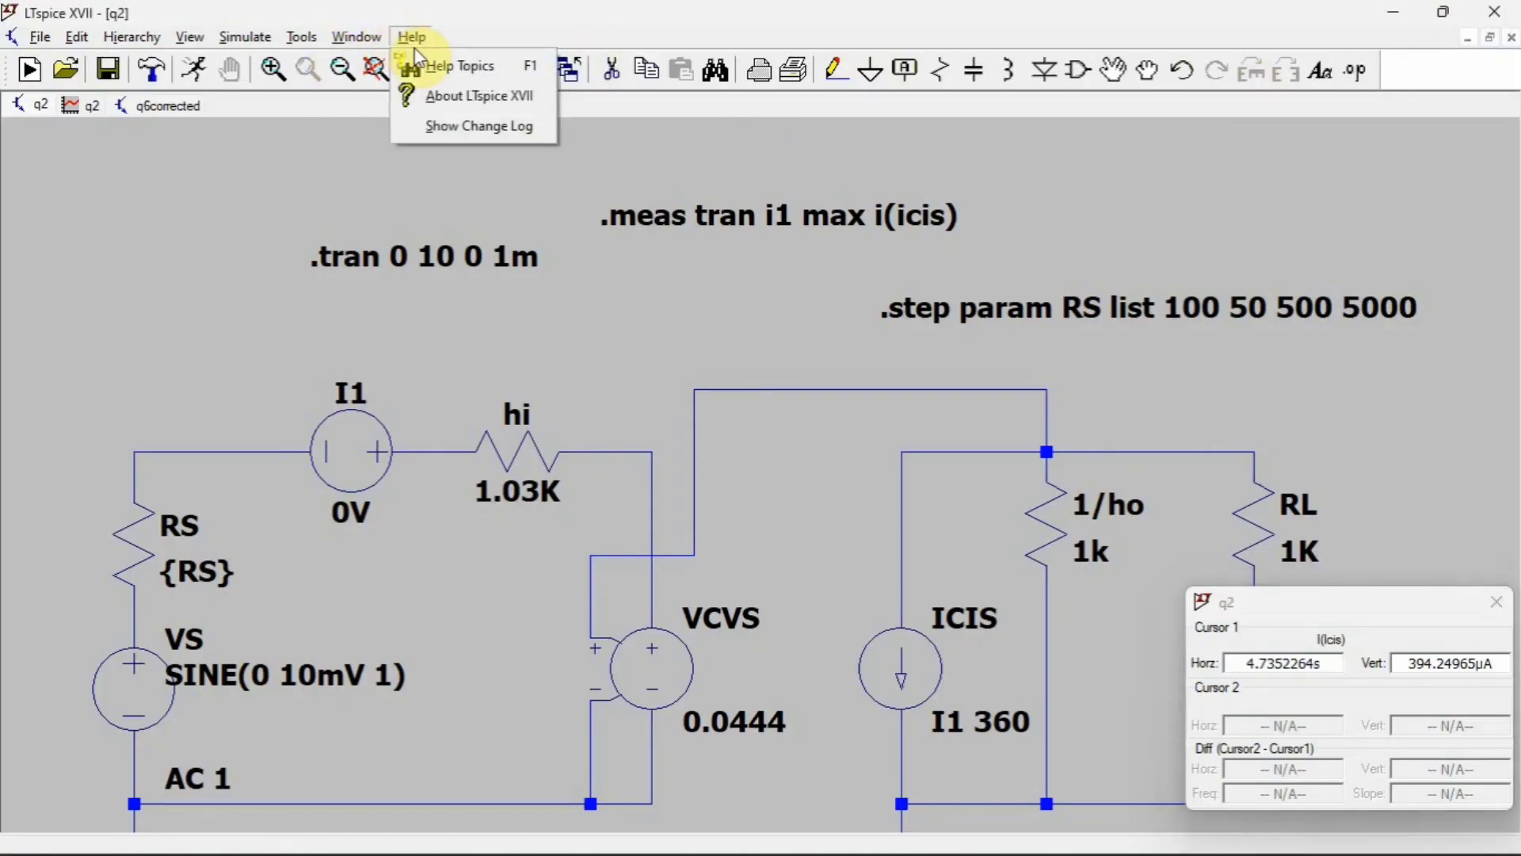
left_click(415, 57)
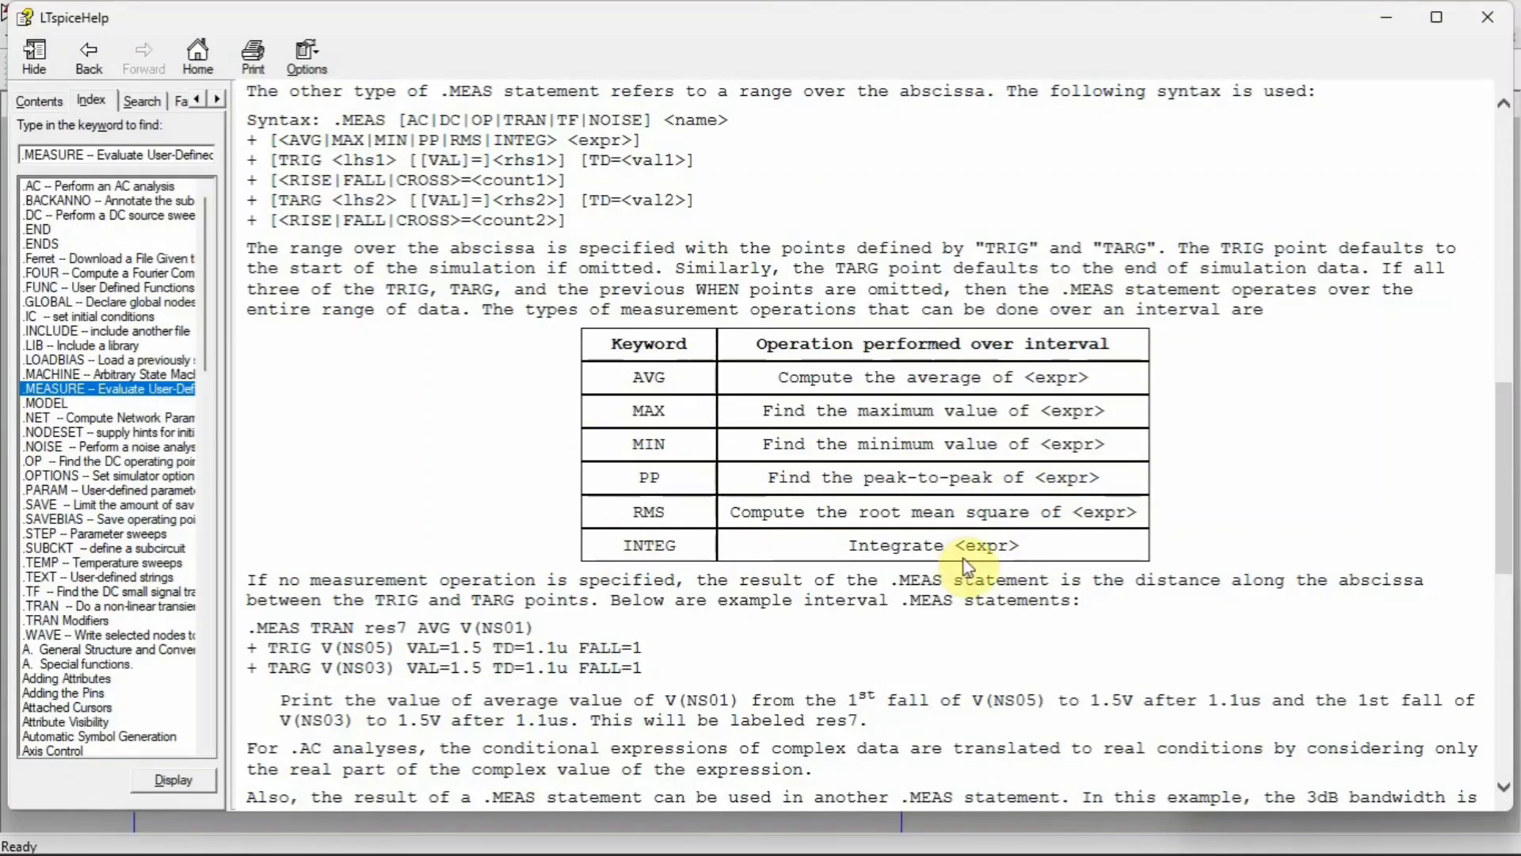
scroll(963, 555, "down", 12)
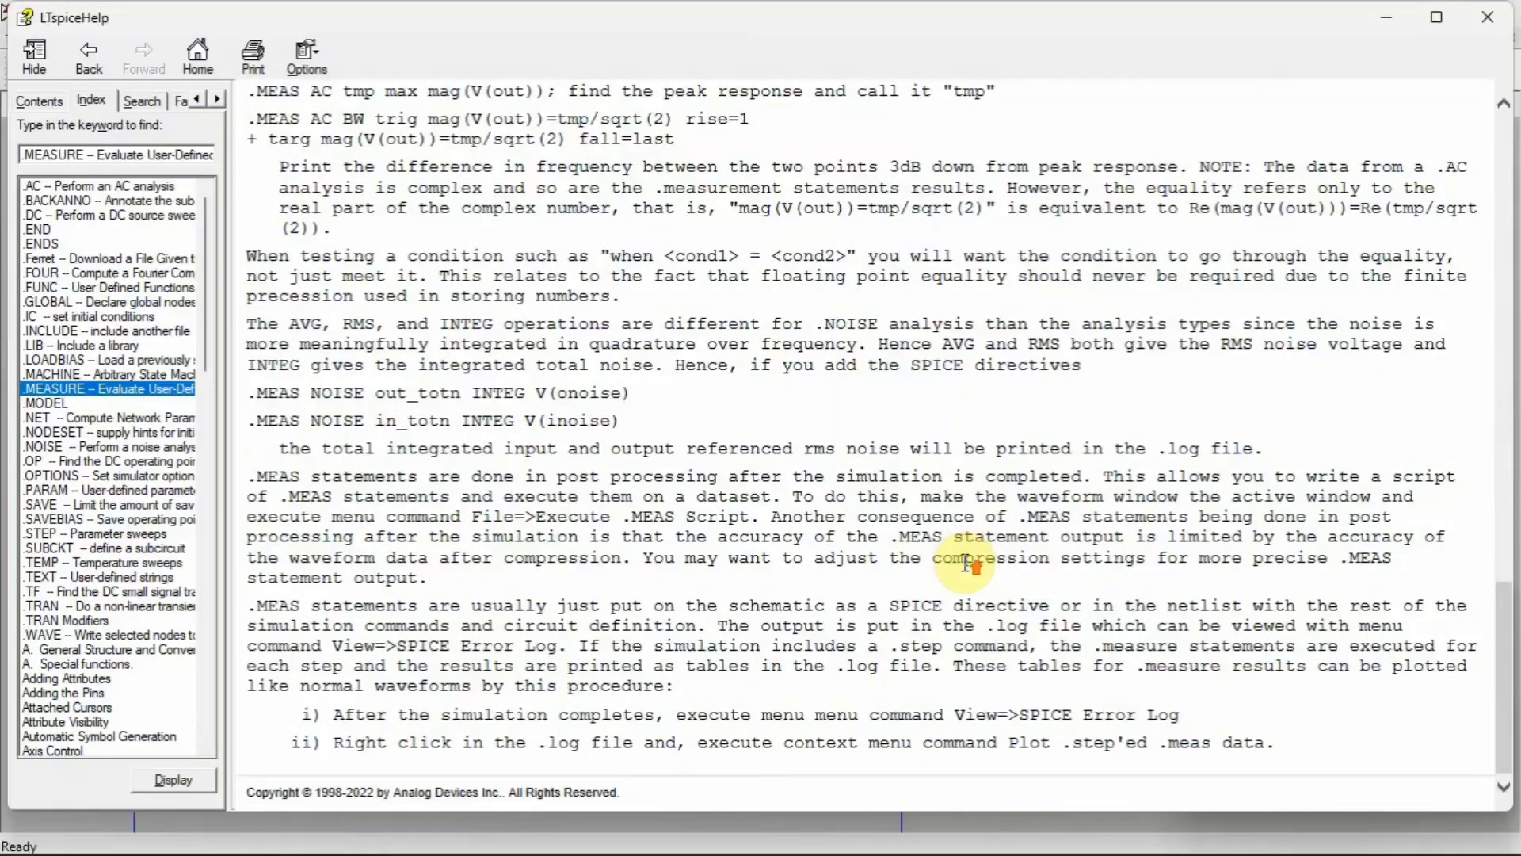
scroll(965, 564, "up", 20)
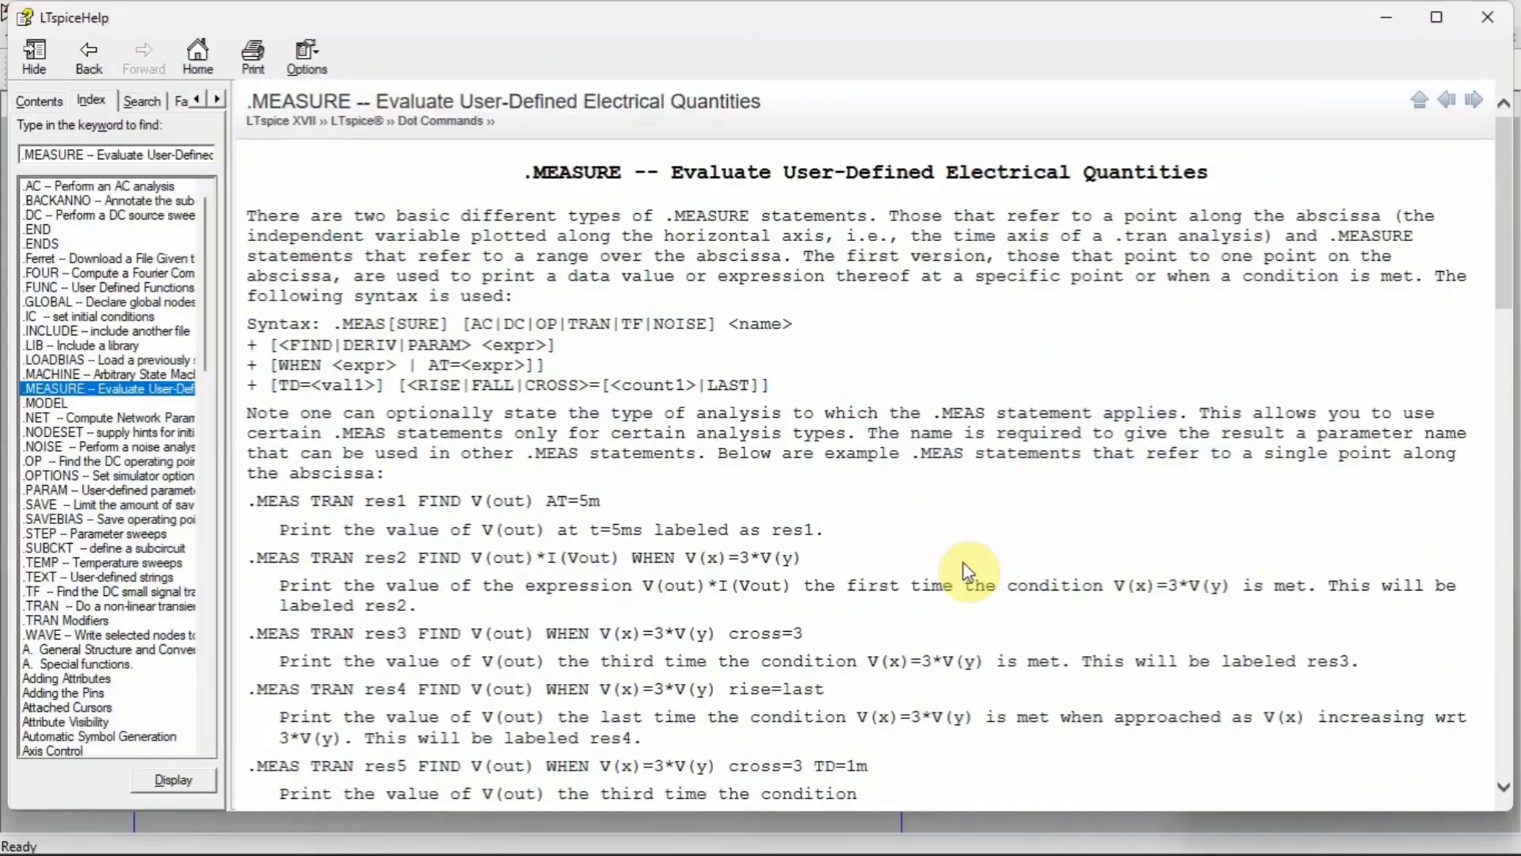
left_click(1387, 17)
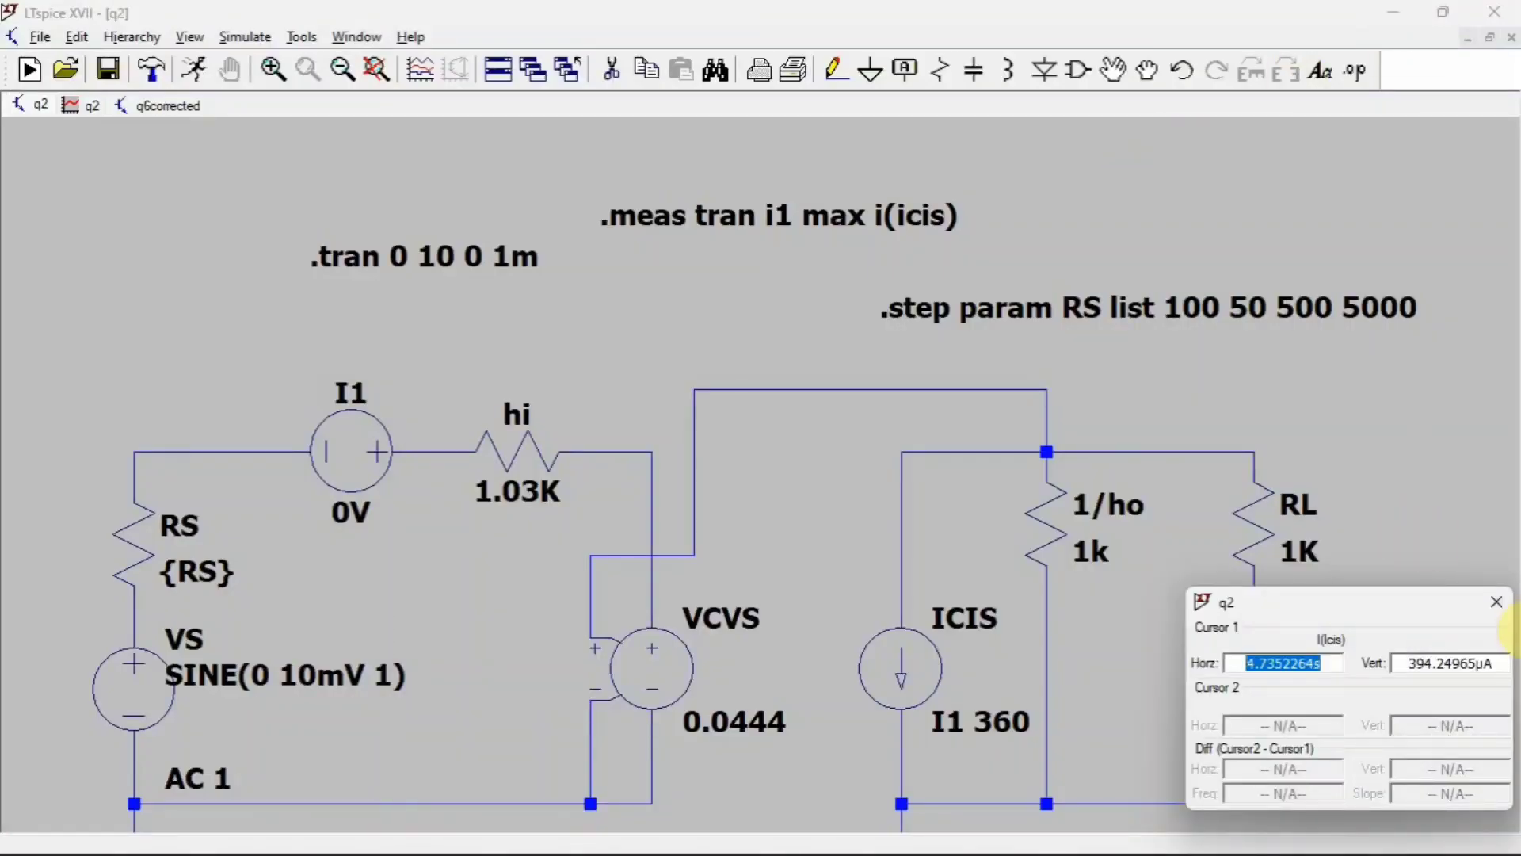
Dismiss the q2 cursor readout, switch to the q6corrected schematic and run its AC simulation
left_click(1496, 600)
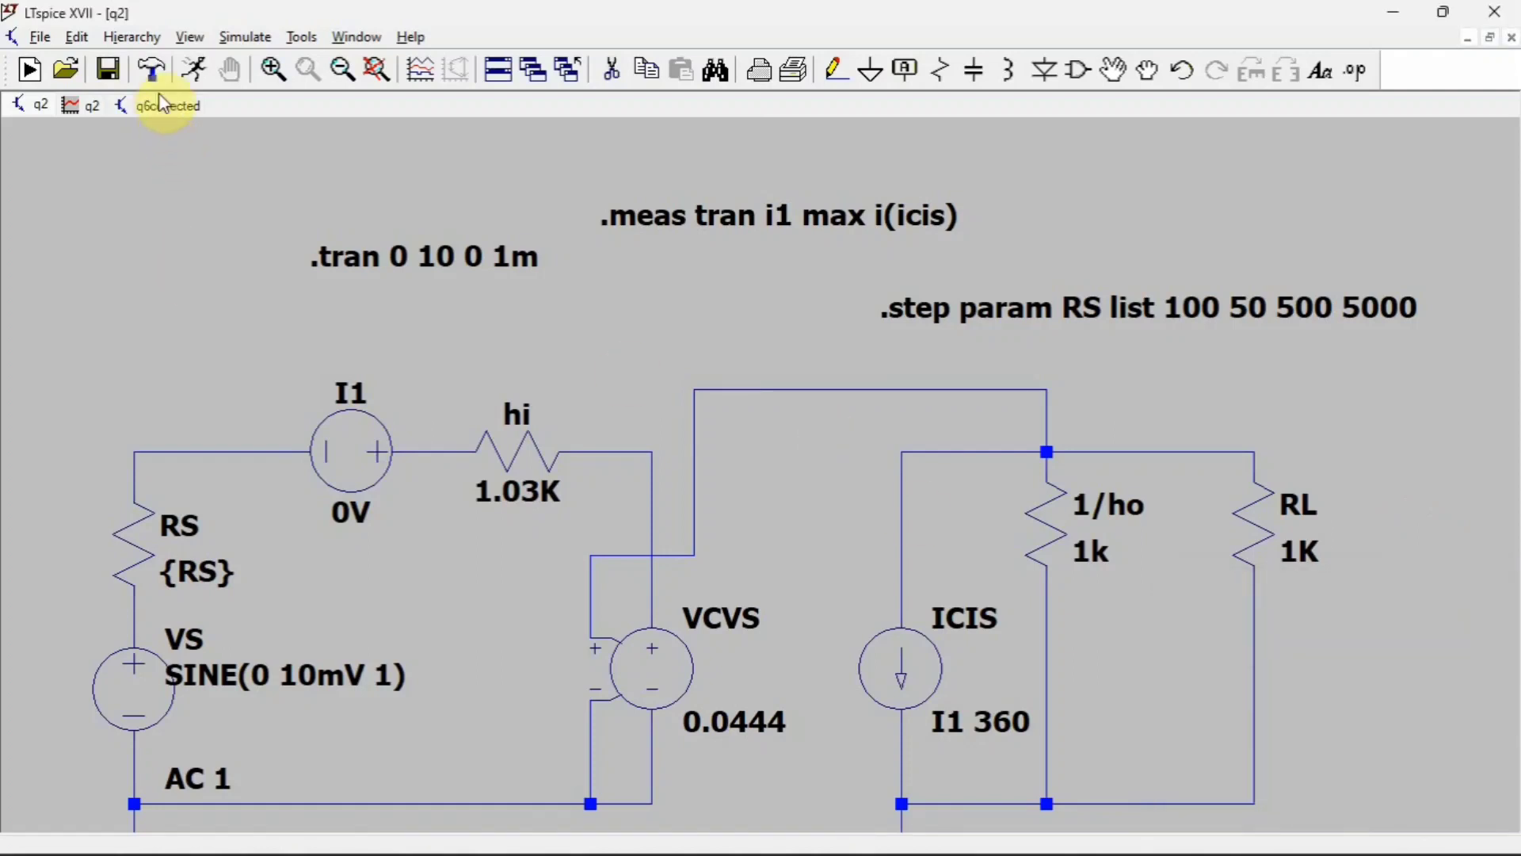
left_click(157, 119)
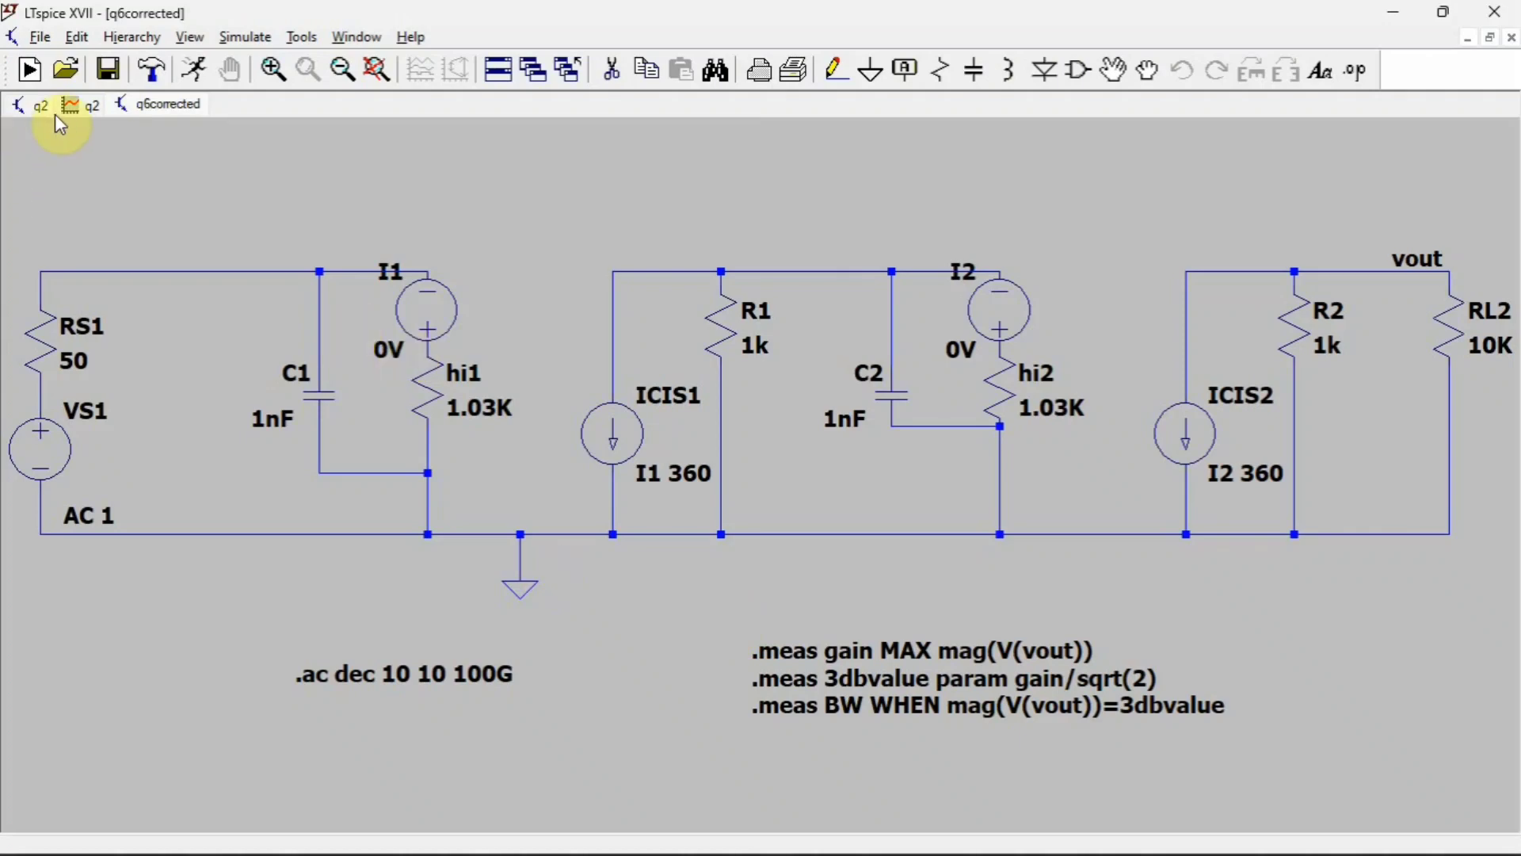
left_click(204, 72)
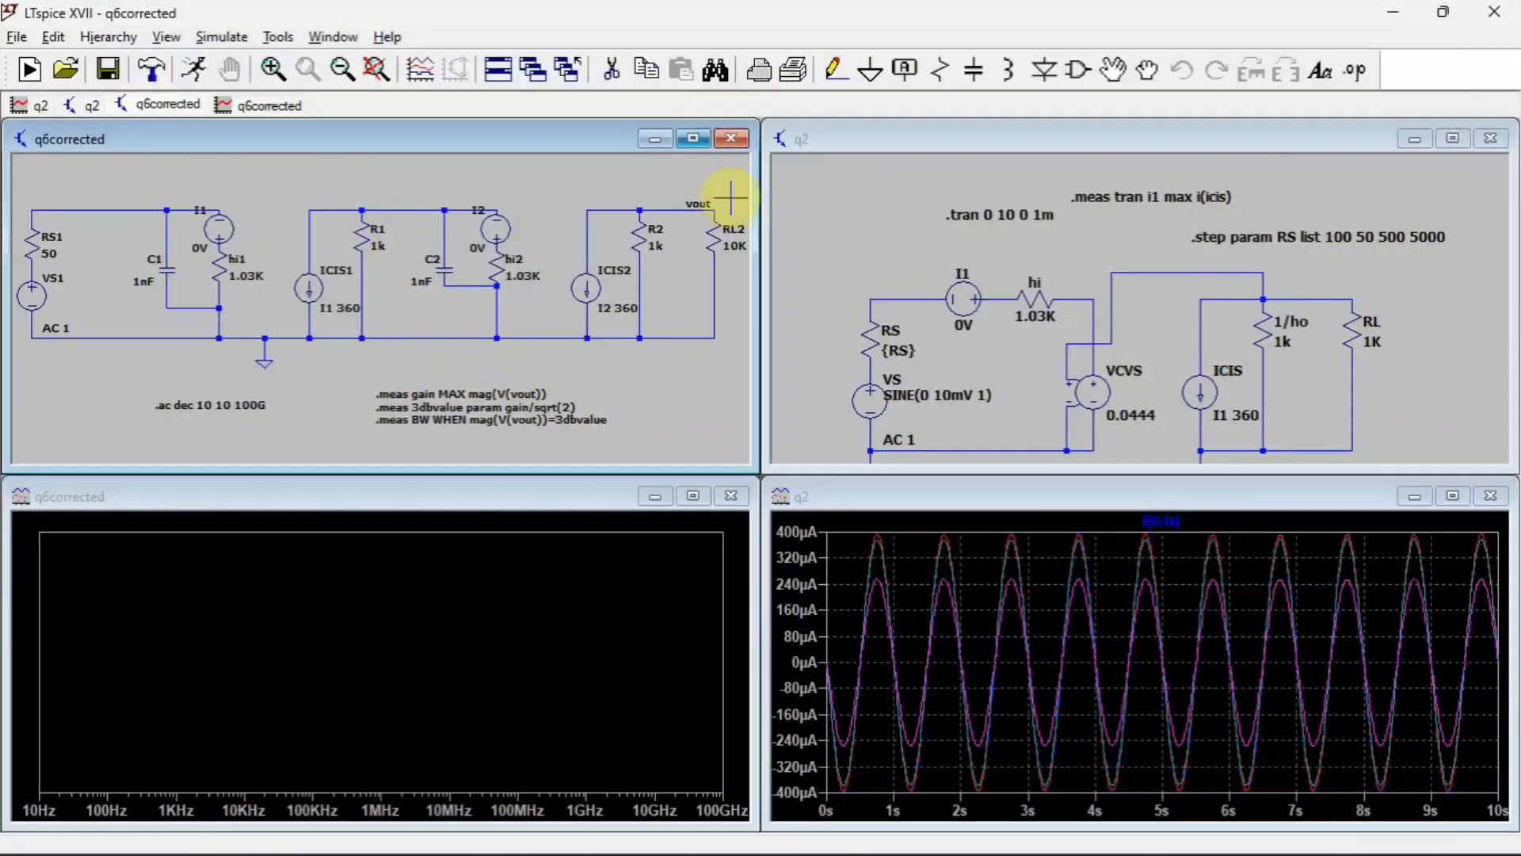
Close the q2 schematic together with its waveform plot, discarding the unsaved changes
left_click(1496, 155)
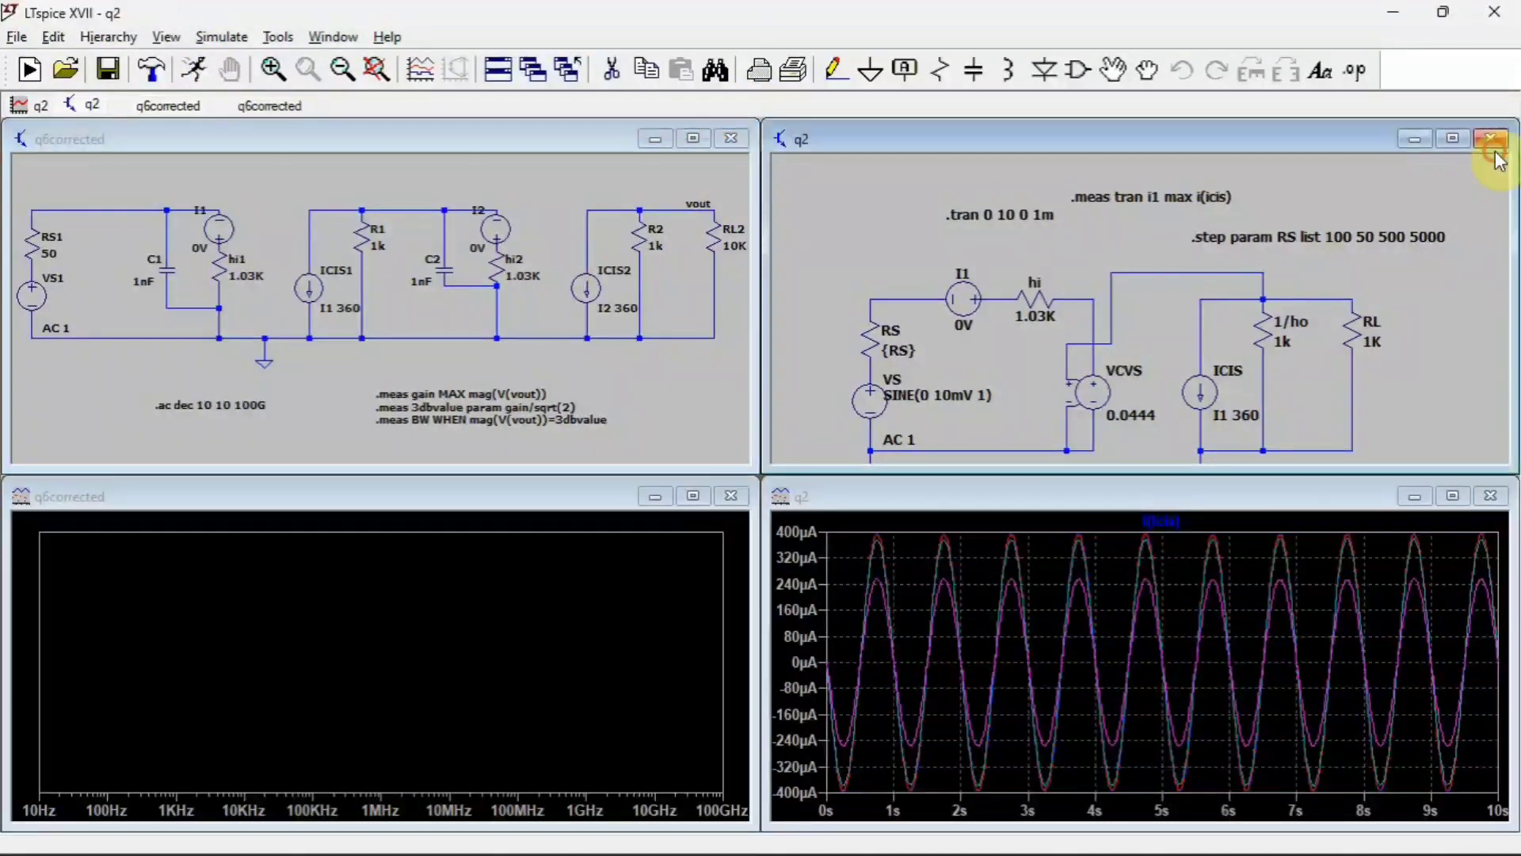
left_click_drag(1495, 152, 1496, 138)
left_click(1494, 129)
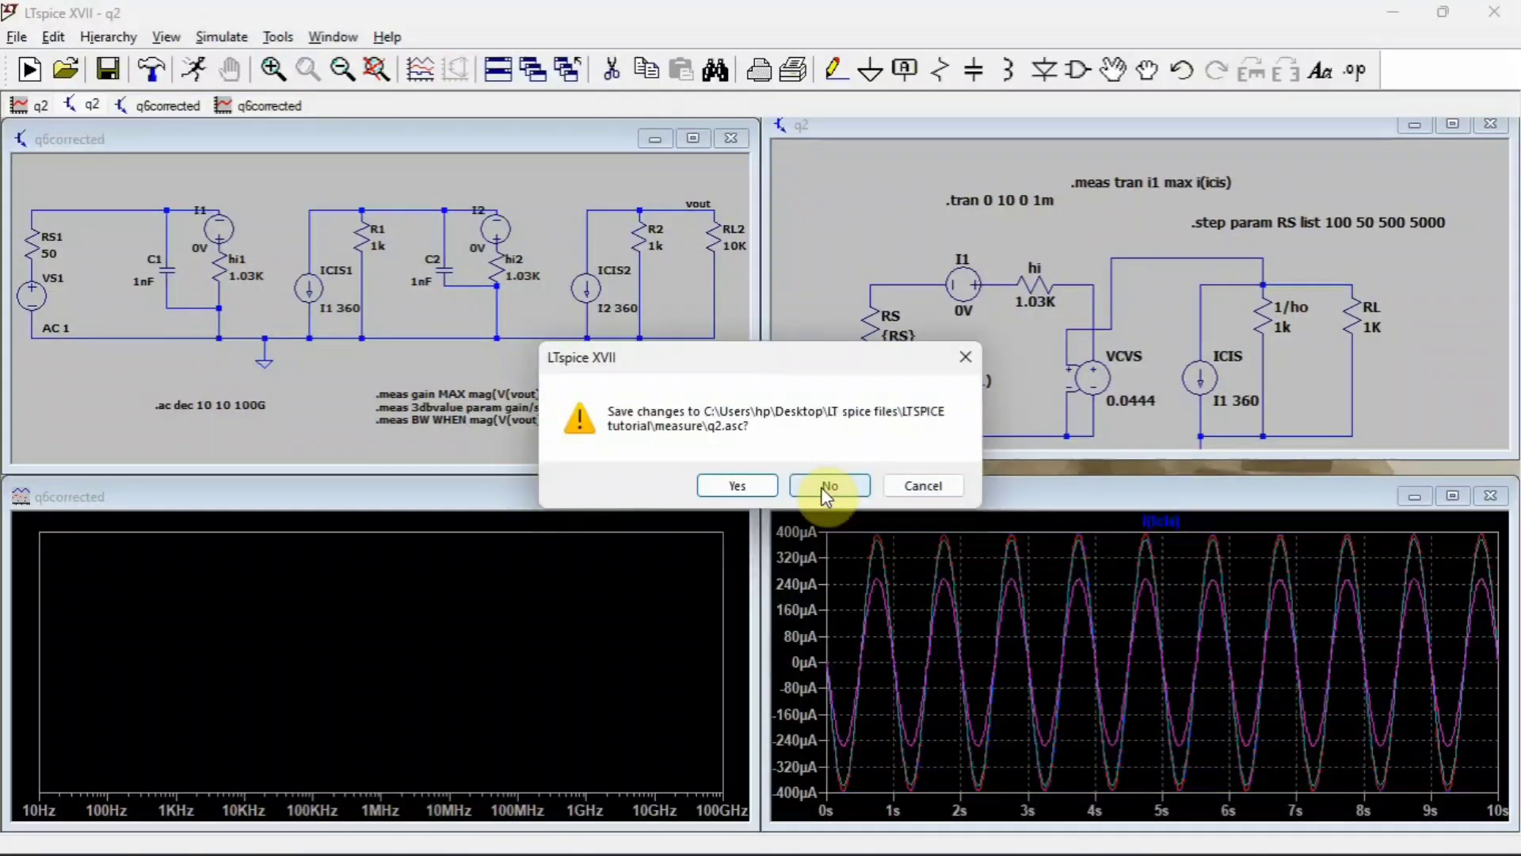
left_click(824, 486)
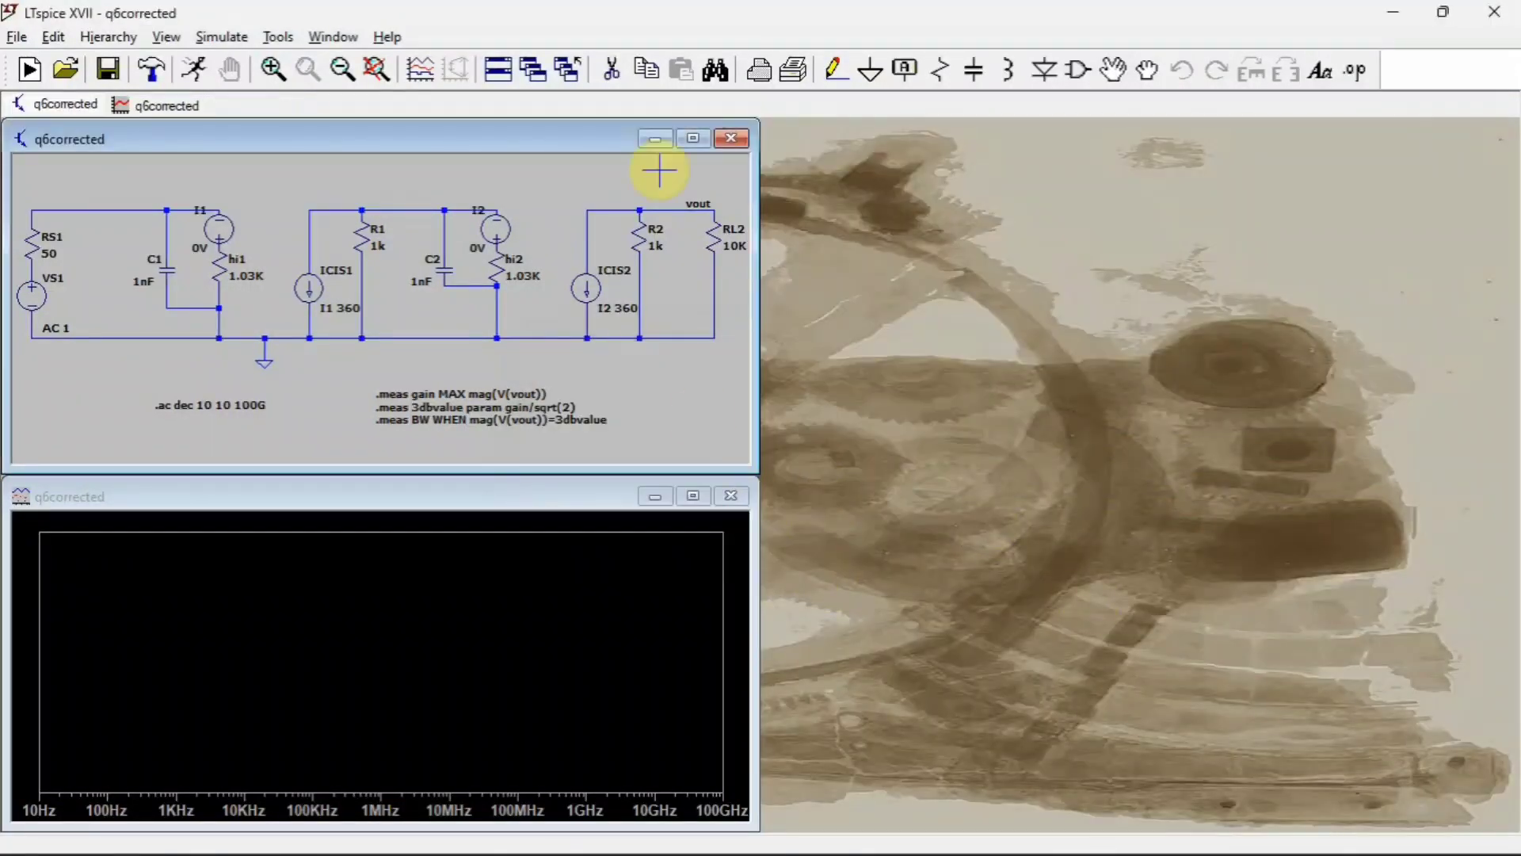
Tile the q6corrected windows and plot V(vout), then minimize the plot and maximize the schematic
left_click(500, 71)
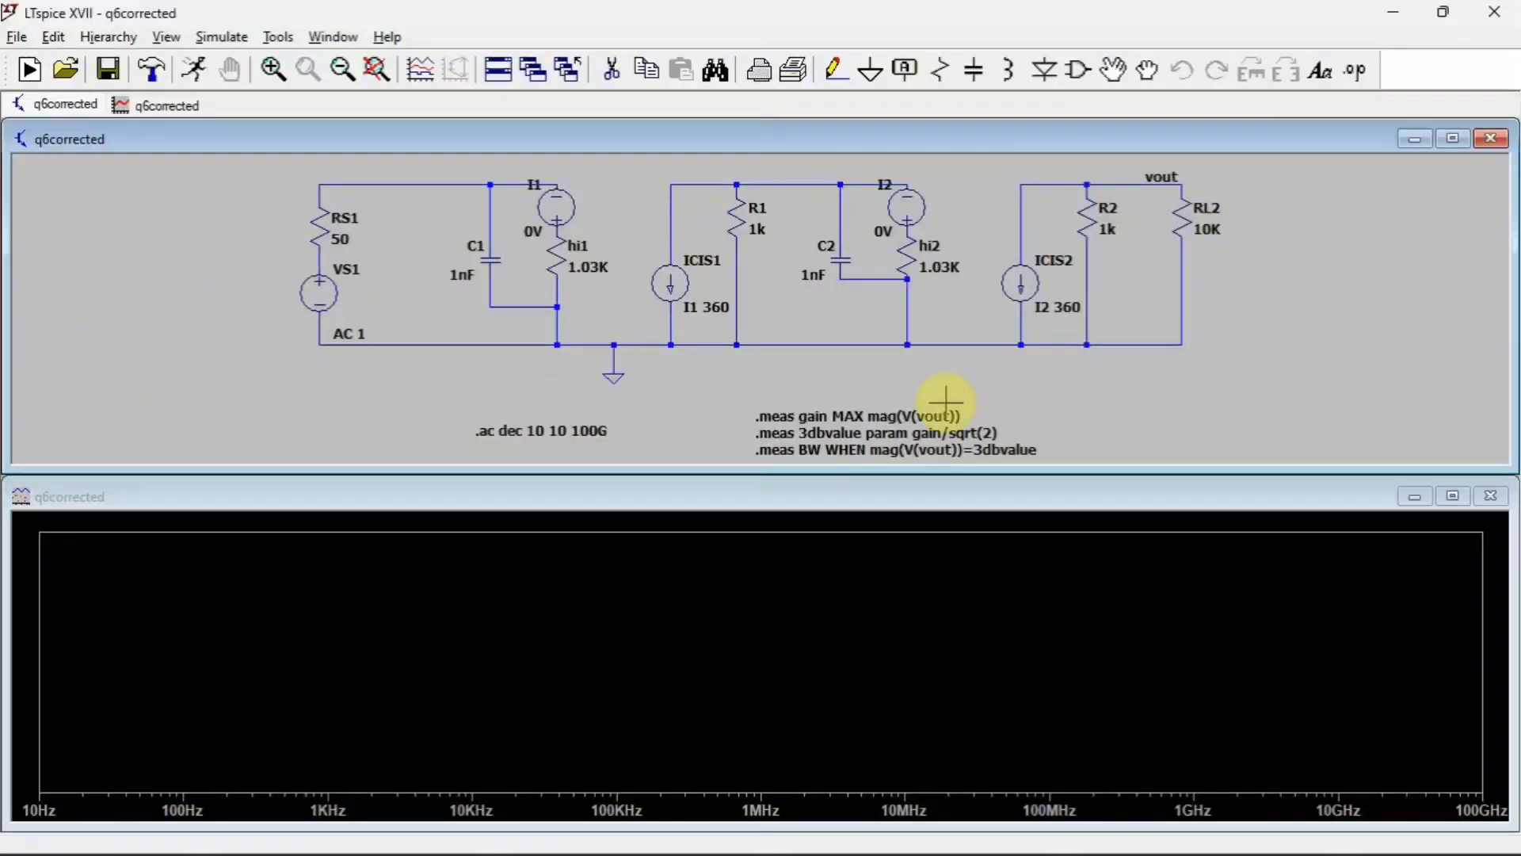
left_click(1181, 176)
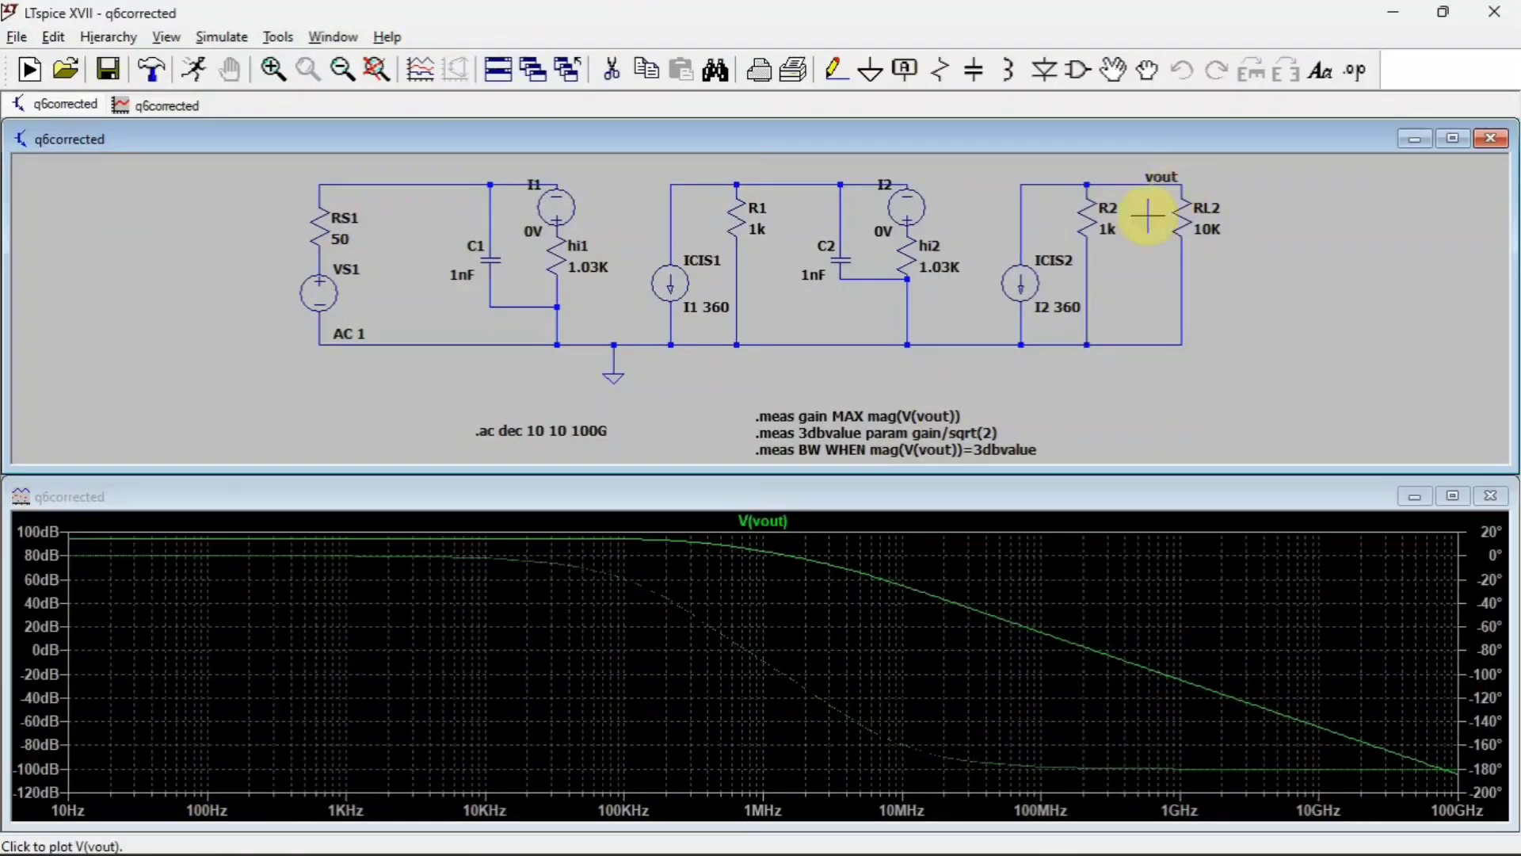
left_click(733, 546)
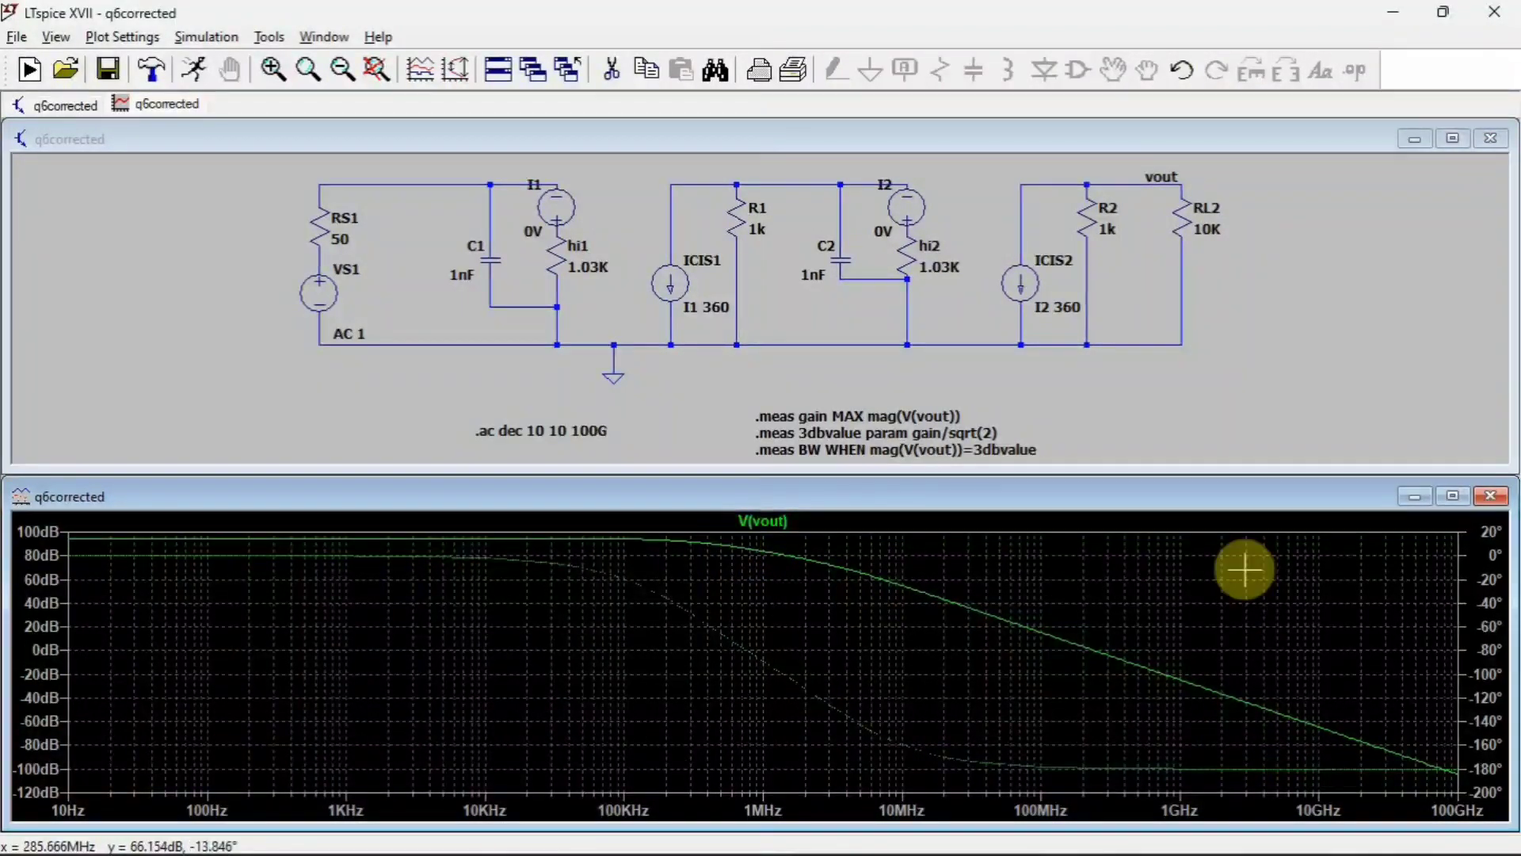
left_click(1418, 500)
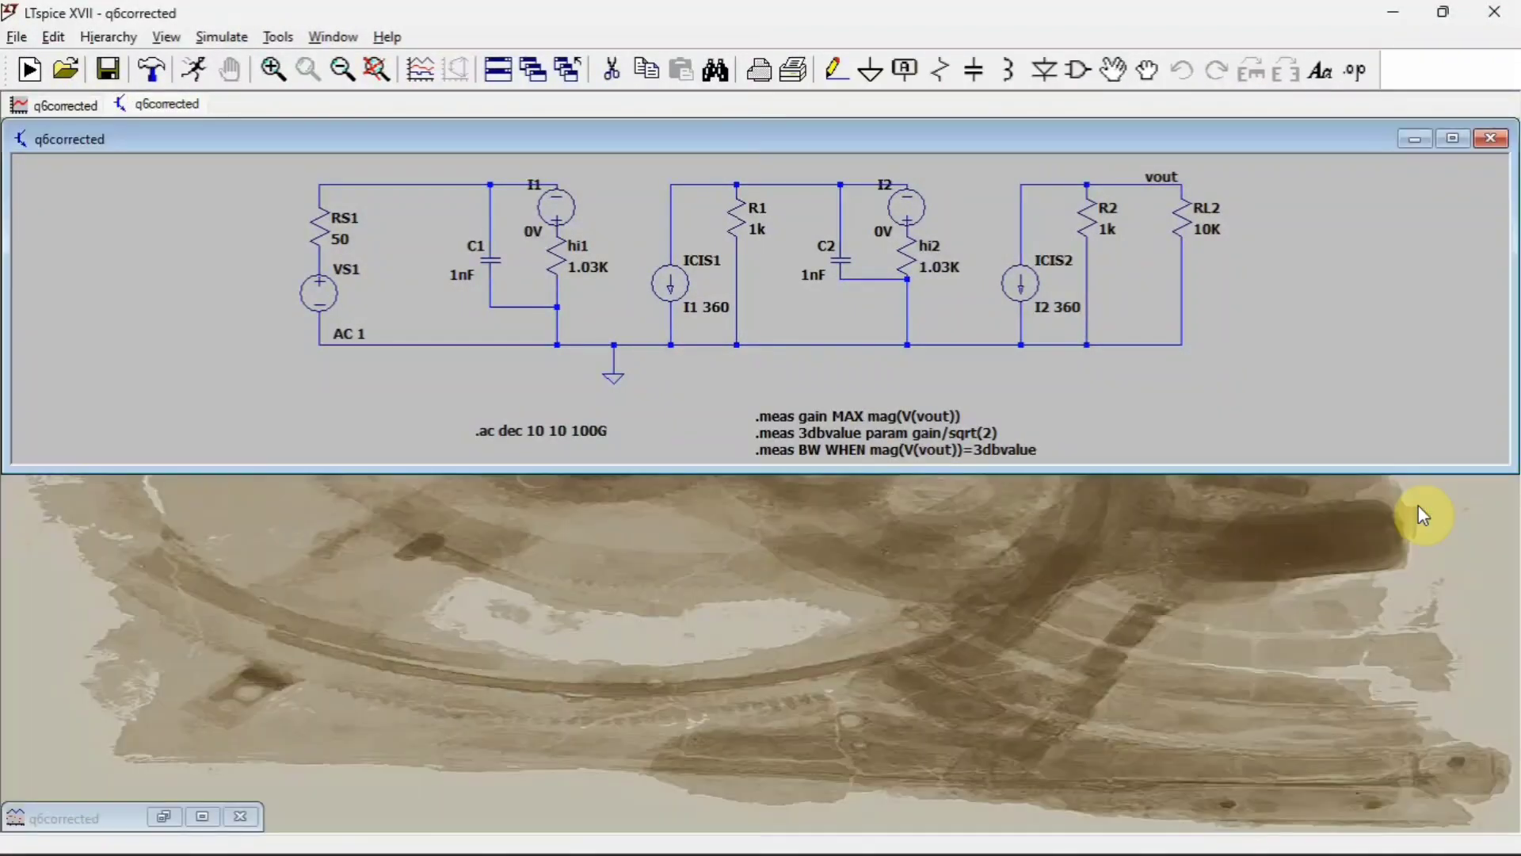
left_click(1450, 142)
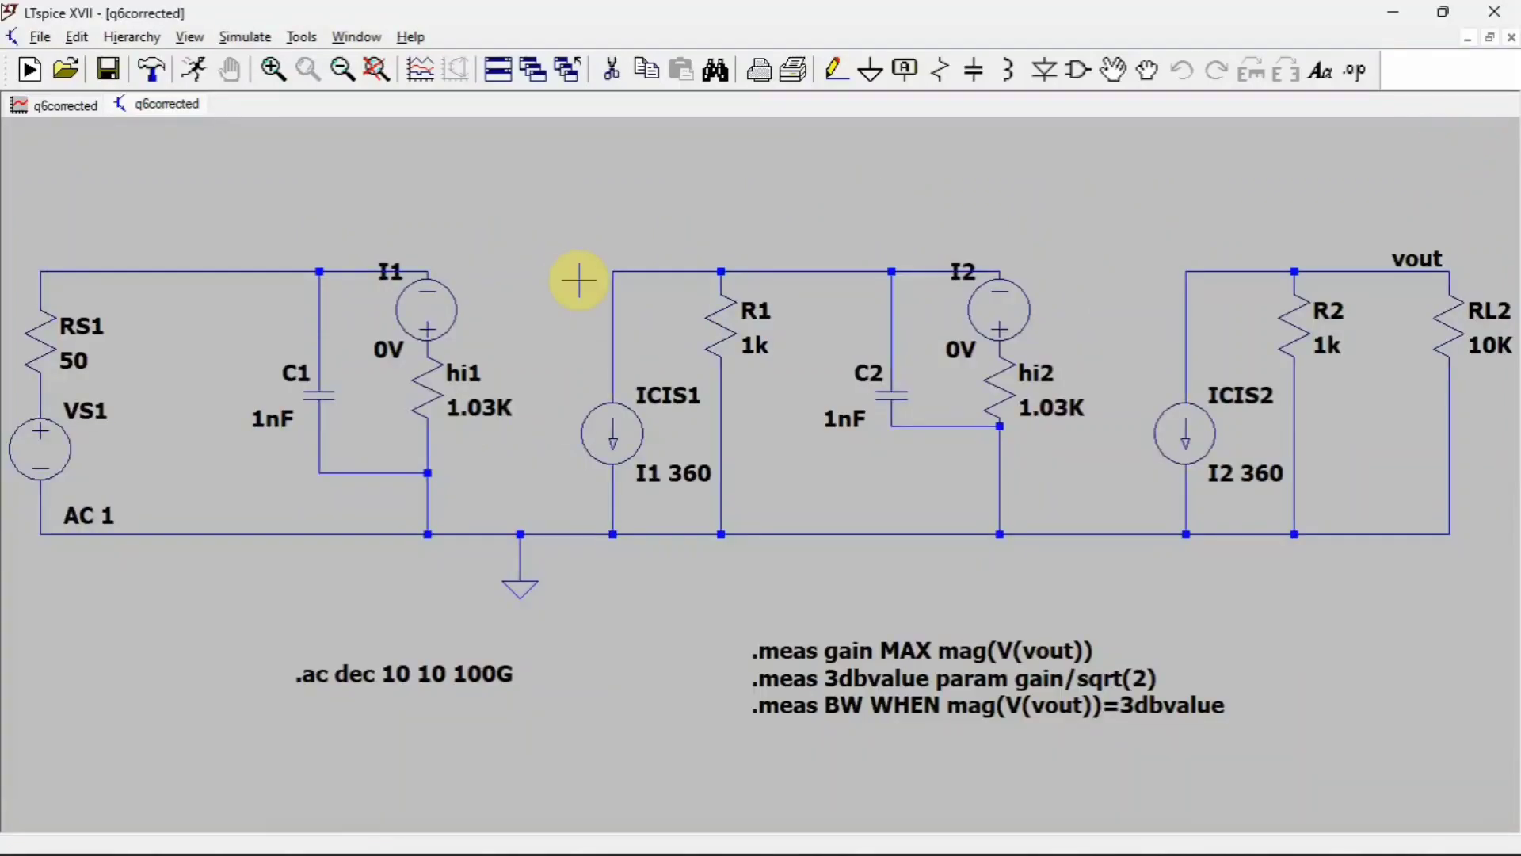
Rerun the q6corrected simulation and check the gain, 3dbvalue and BW measurements in the SPICE error log
left_click(198, 71)
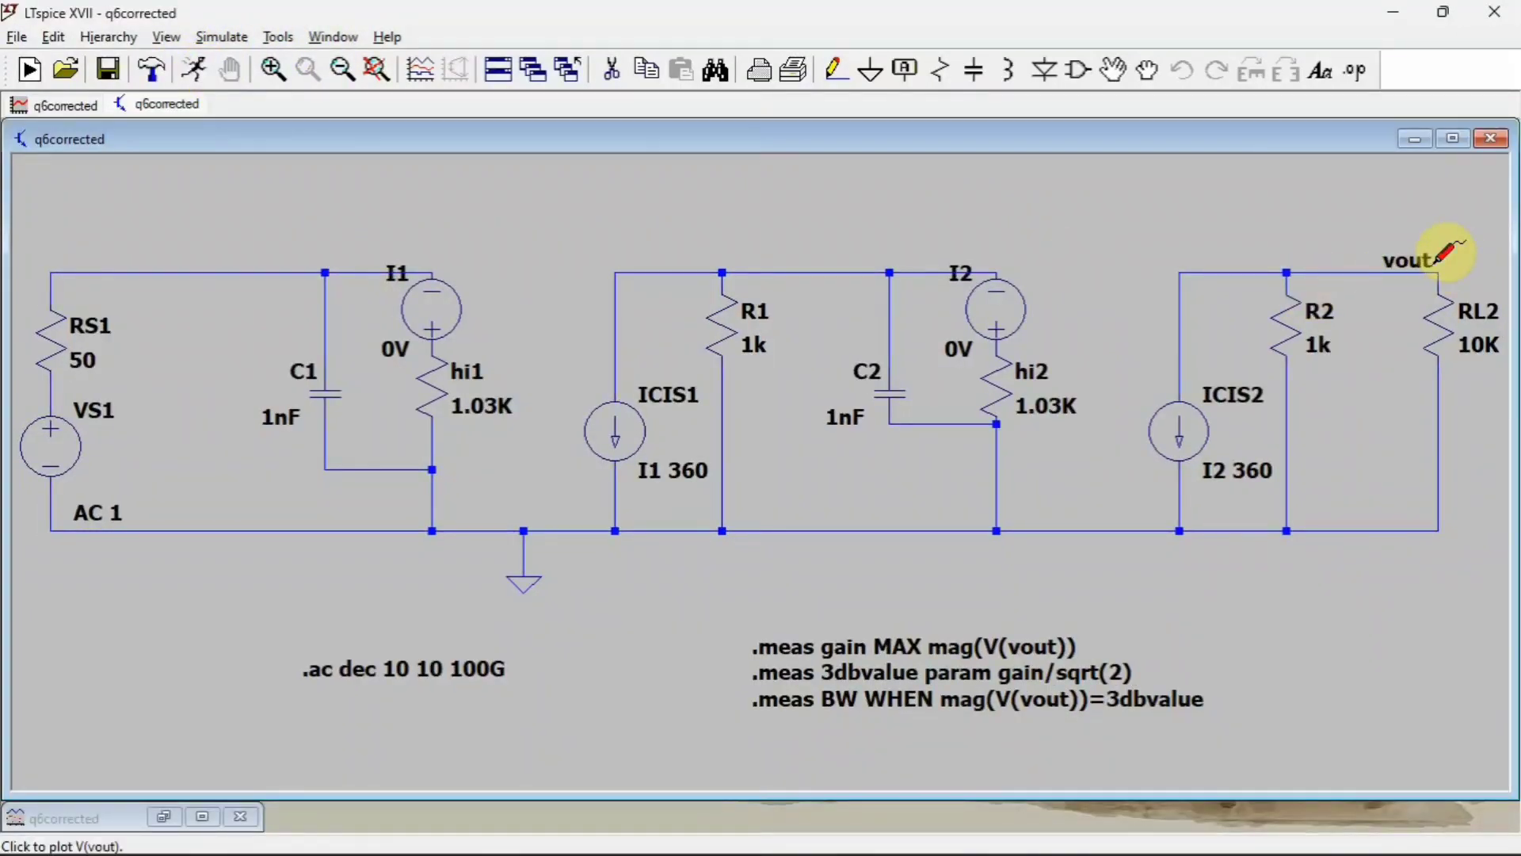
left_click(217, 40)
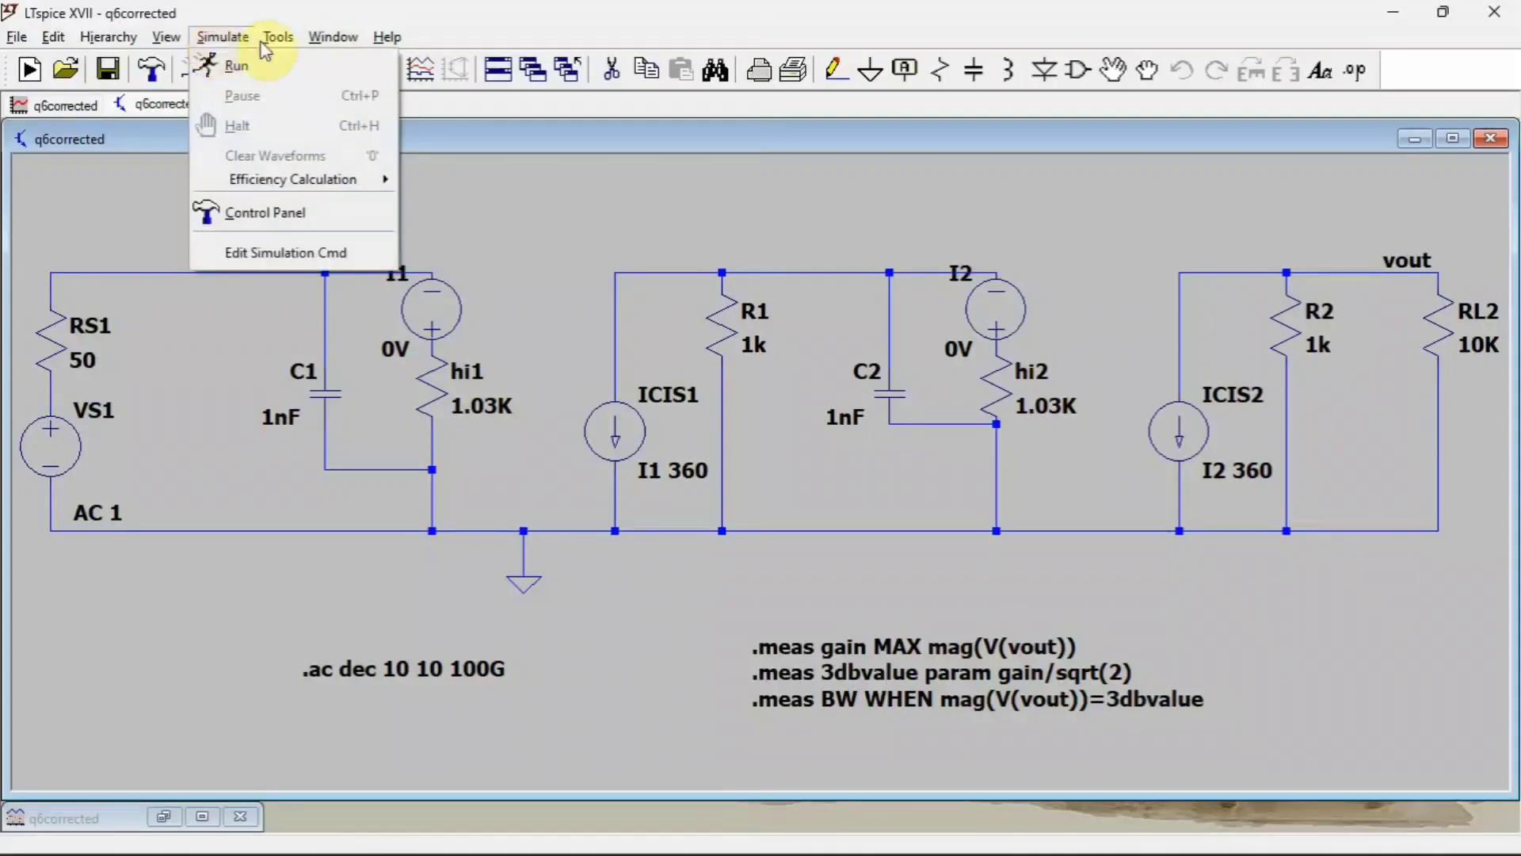
mouse_move(277, 40)
mouse_move(166, 37)
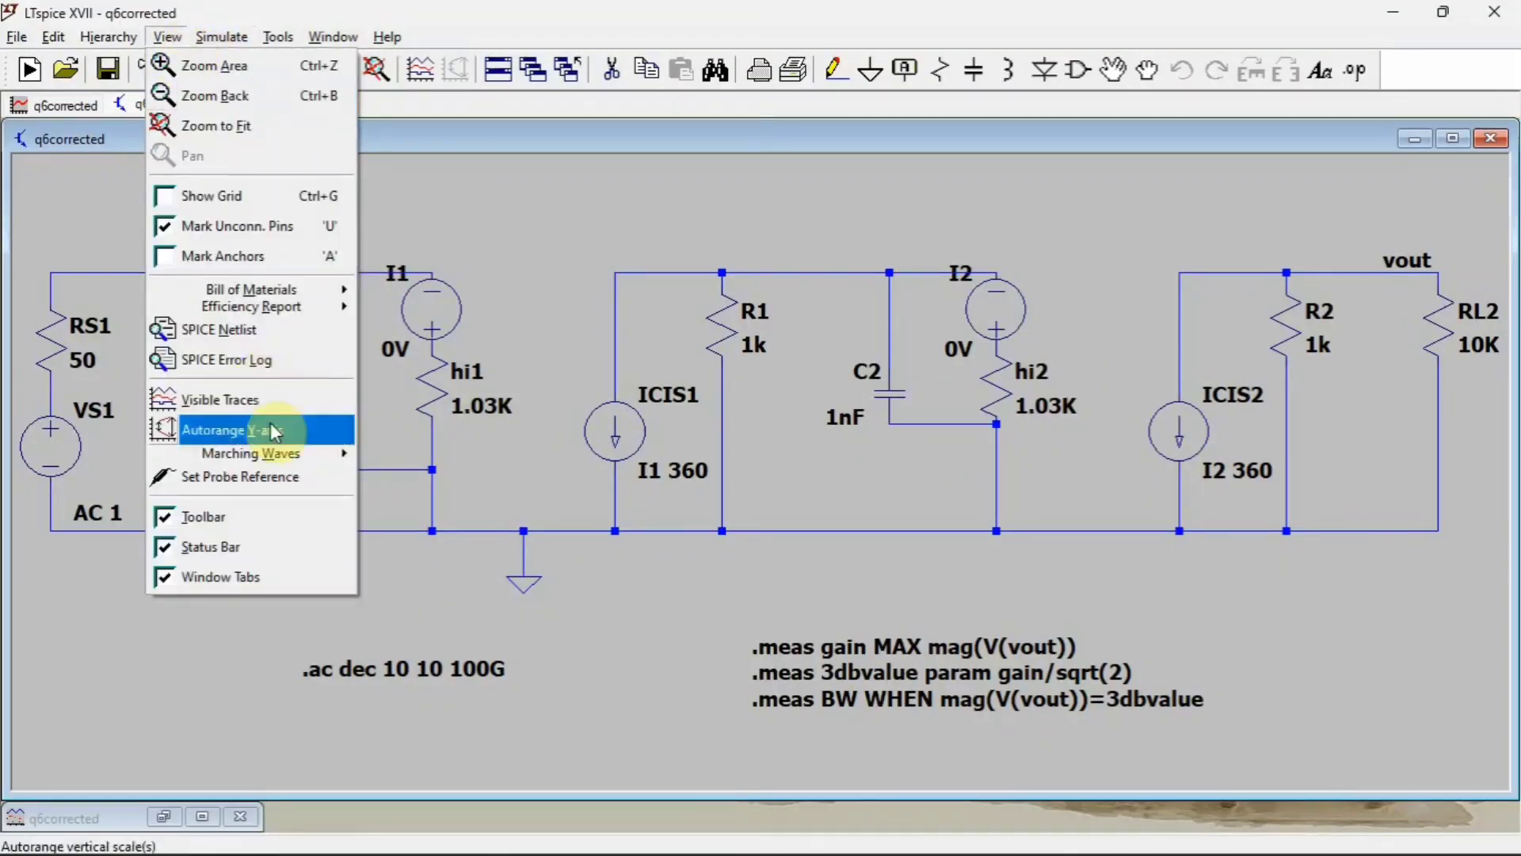
left_click(236, 354)
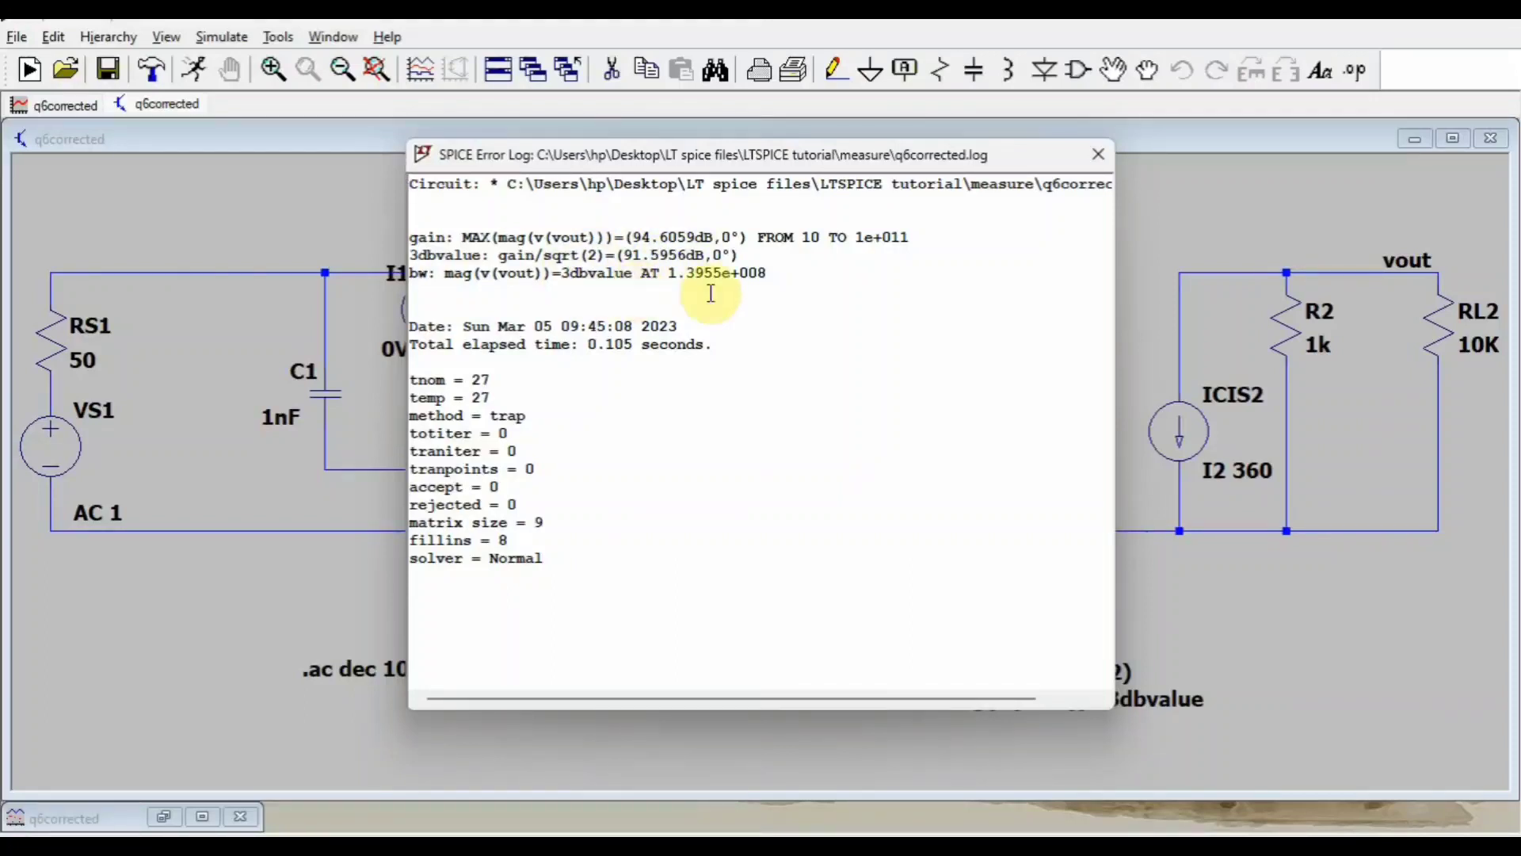
left_click(1098, 156)
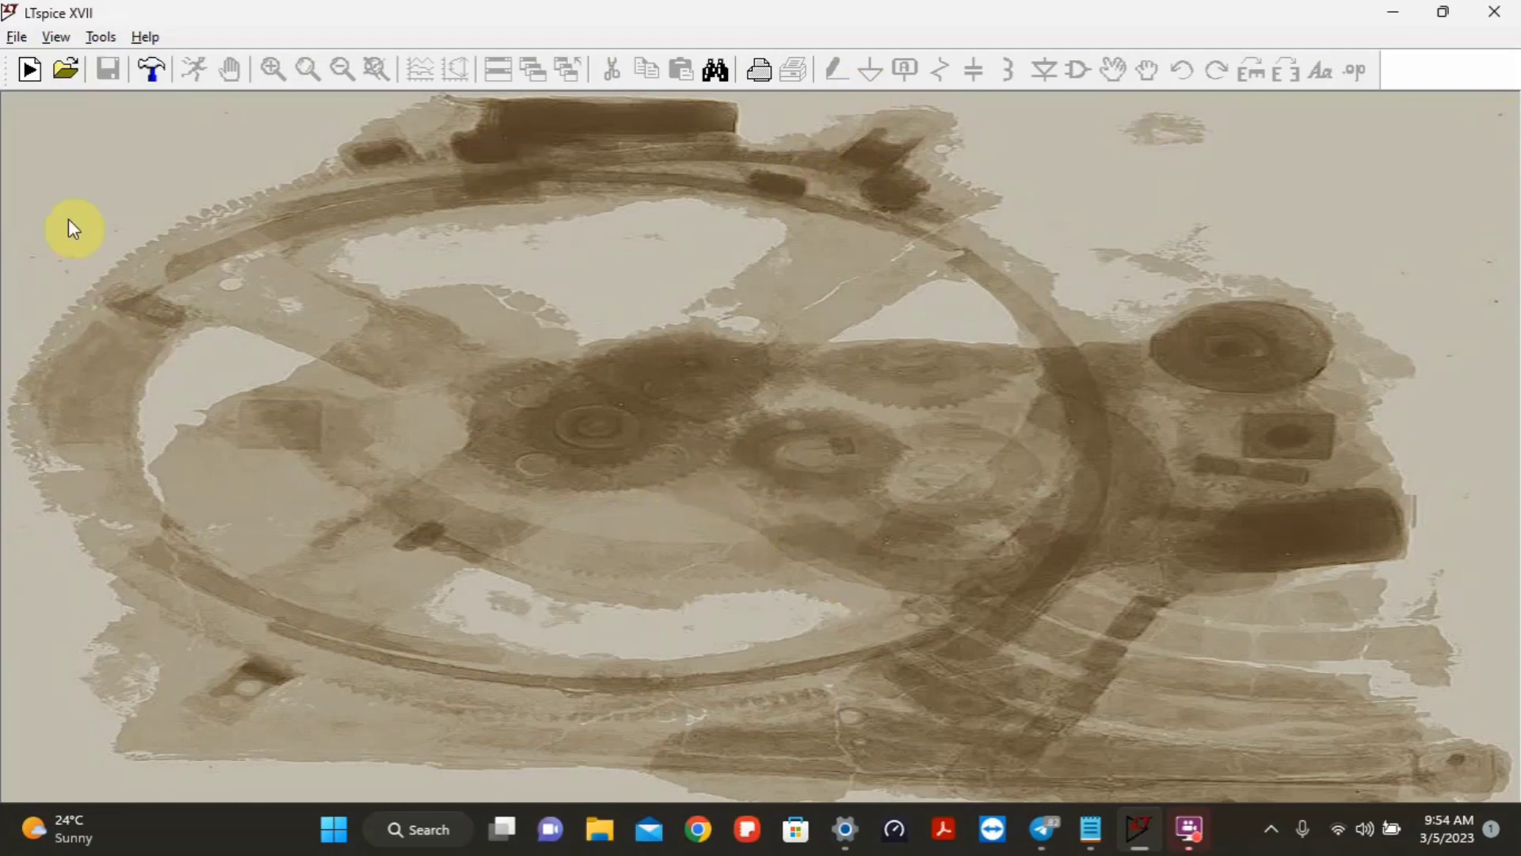
Open the recent q1 and q5corrected schematics and tile them one above the other
left_click(16, 36)
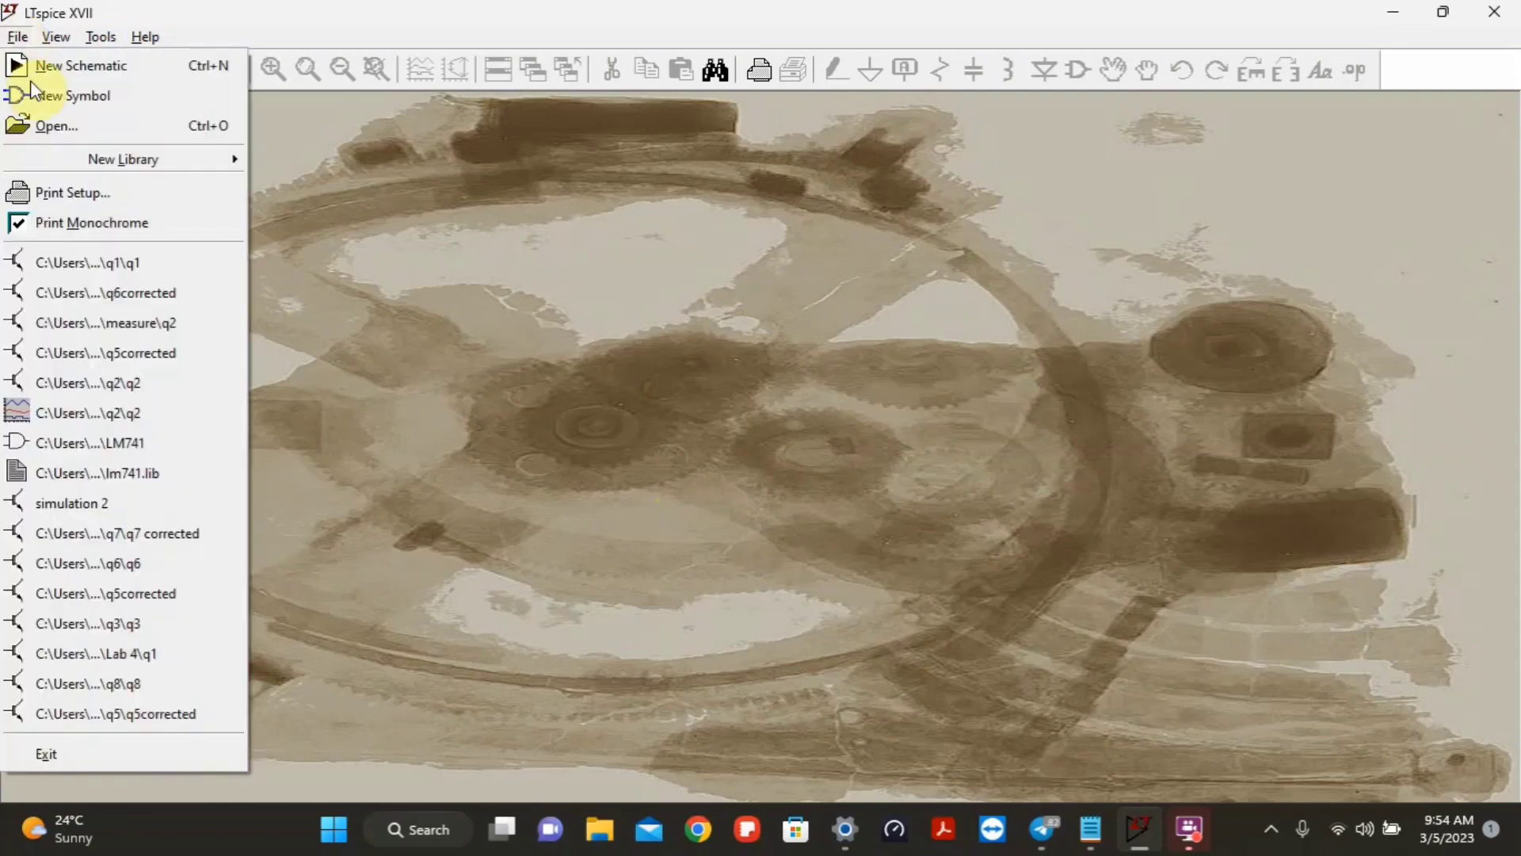
left_click(96, 255)
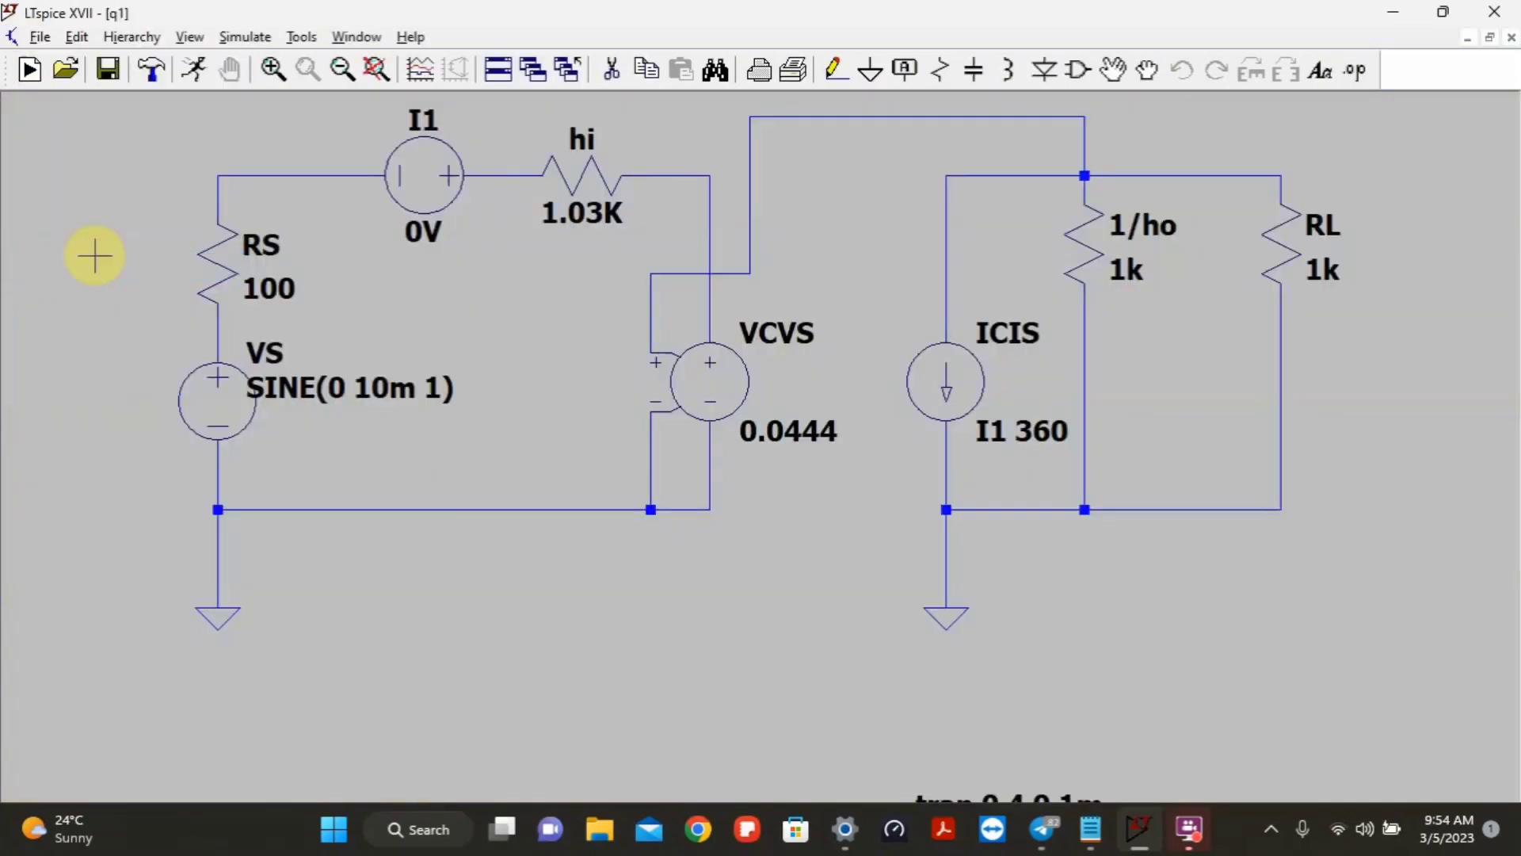
left_click(33, 37)
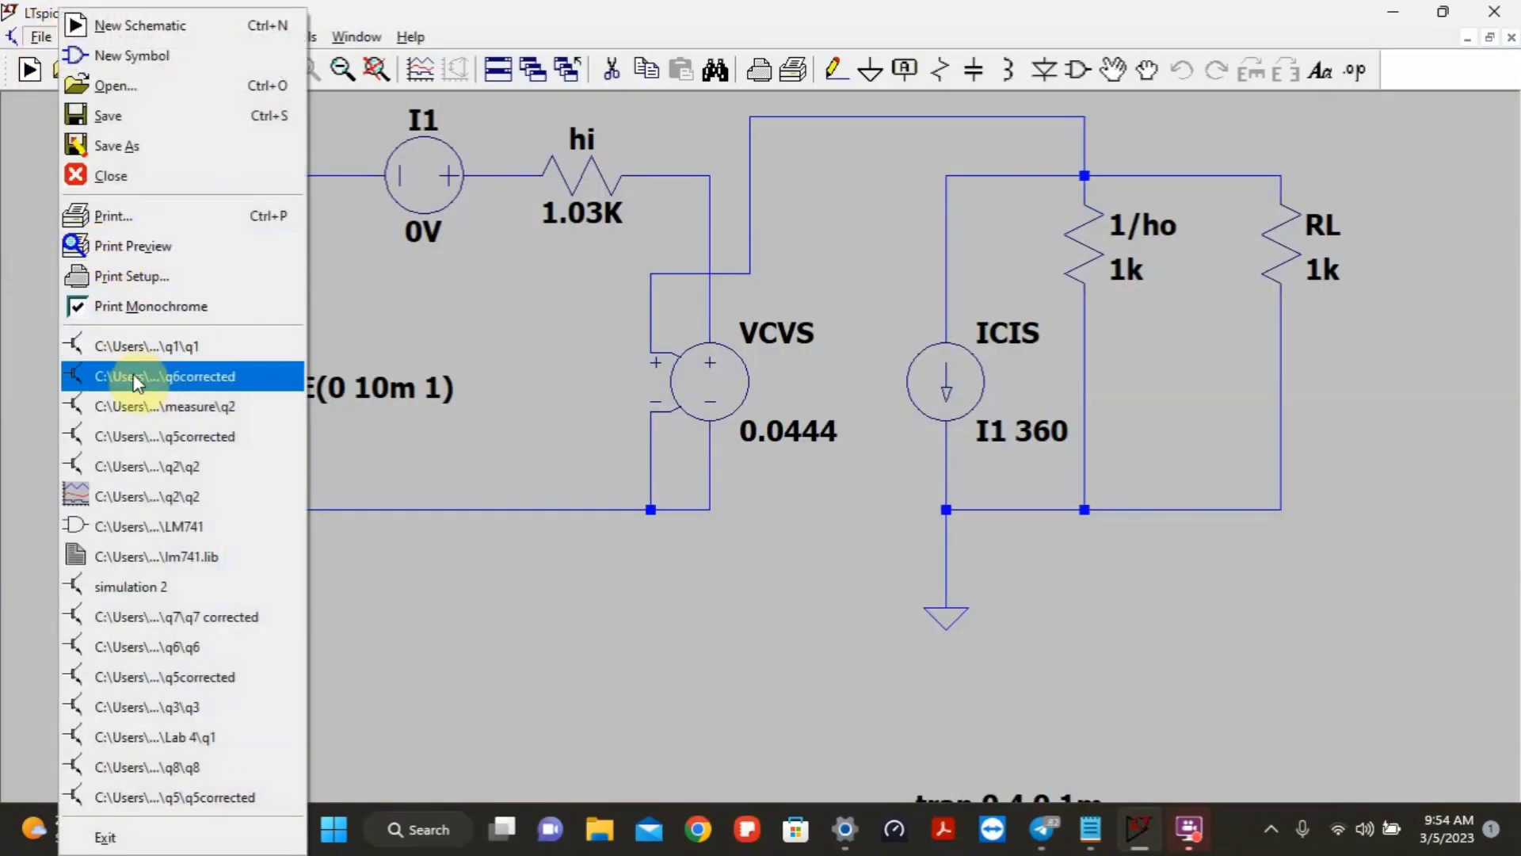
left_click(133, 435)
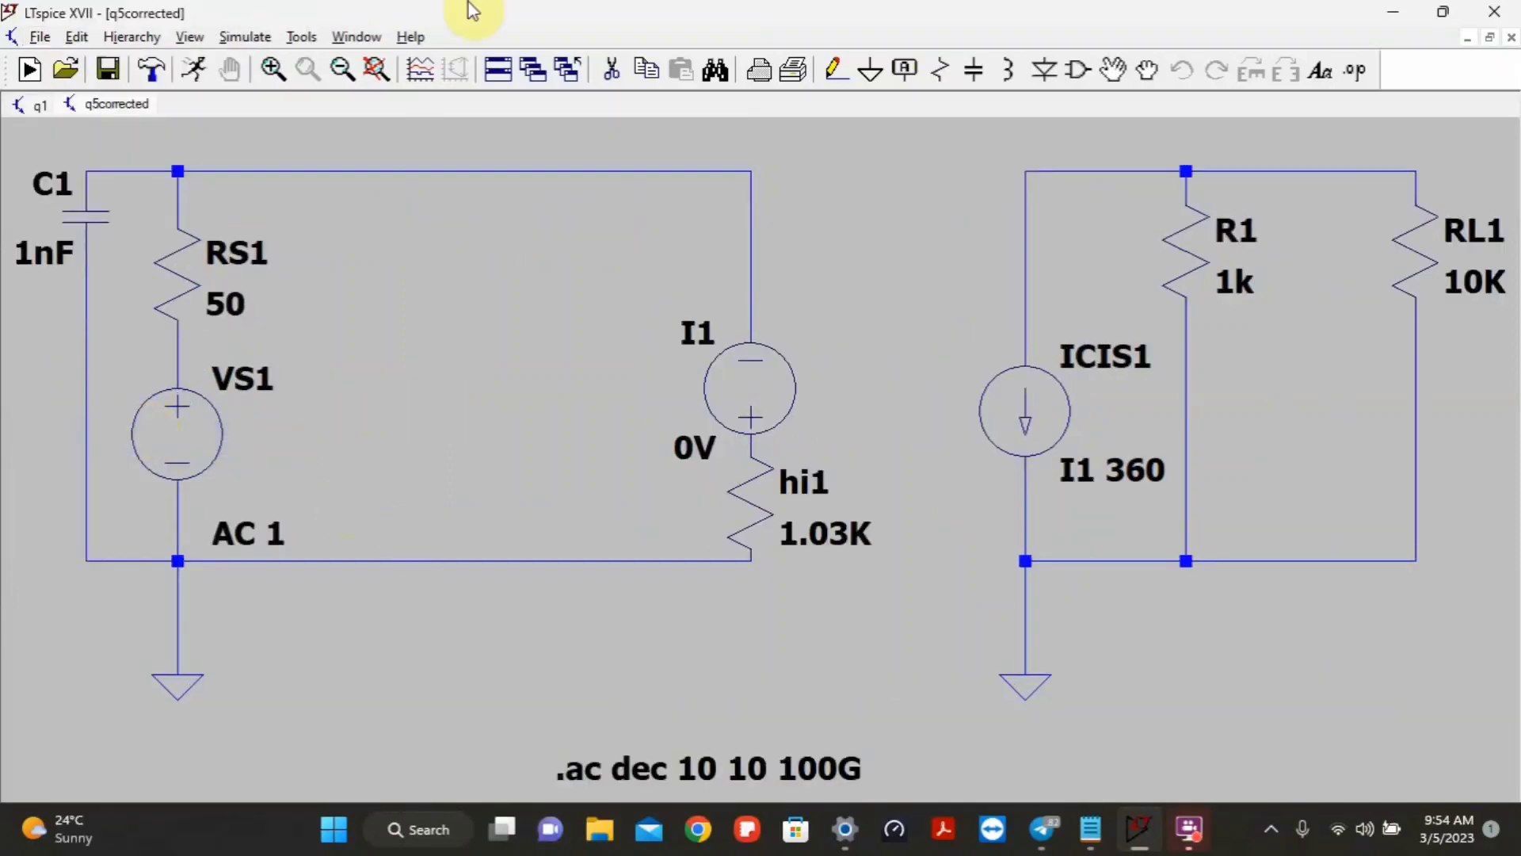
left_click(526, 68)
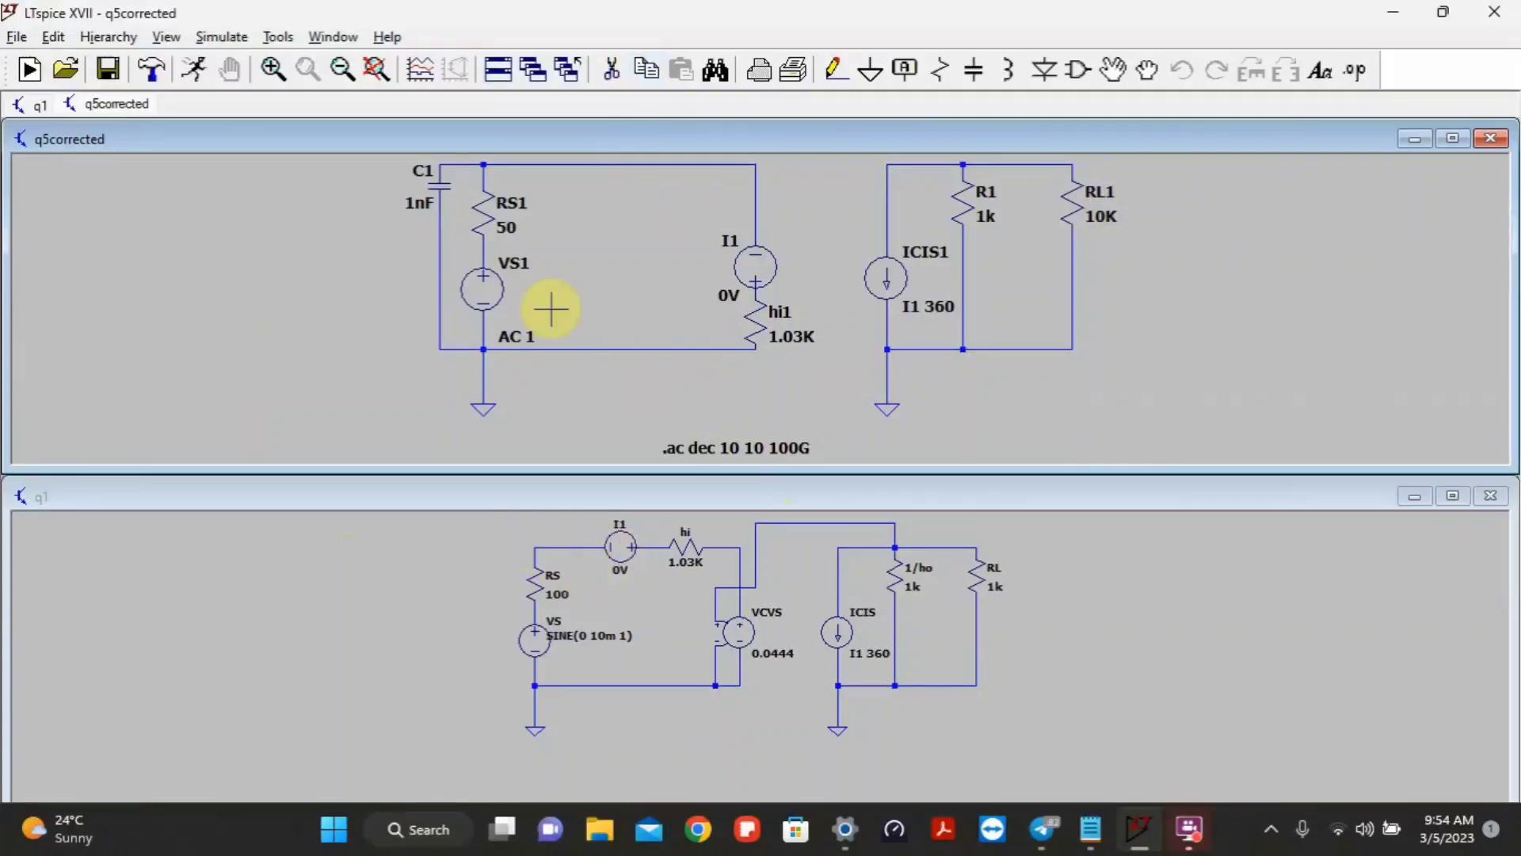
left_click(646, 69)
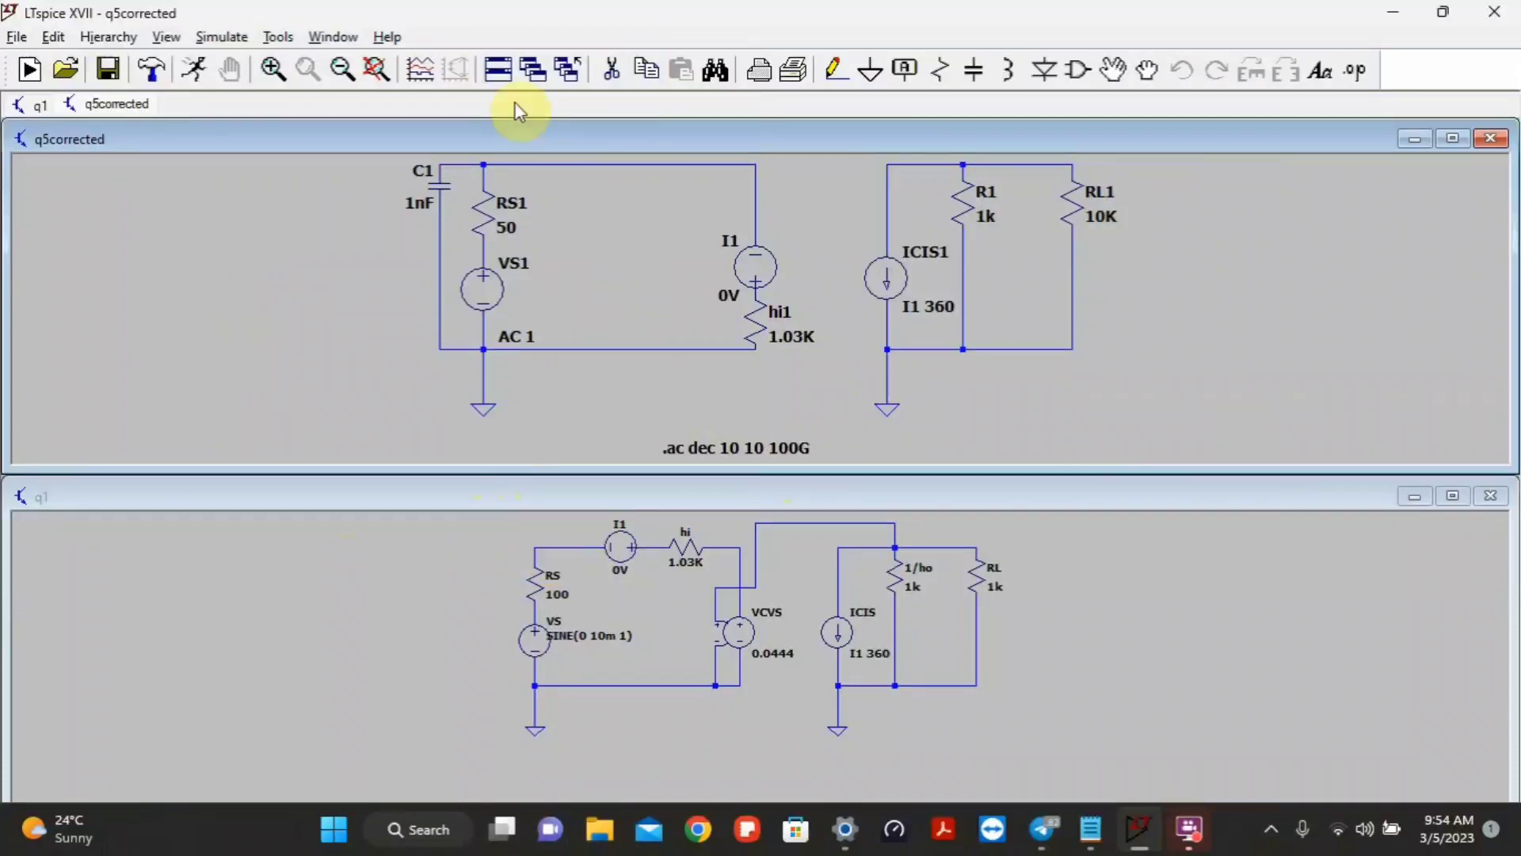
left_click(646, 68)
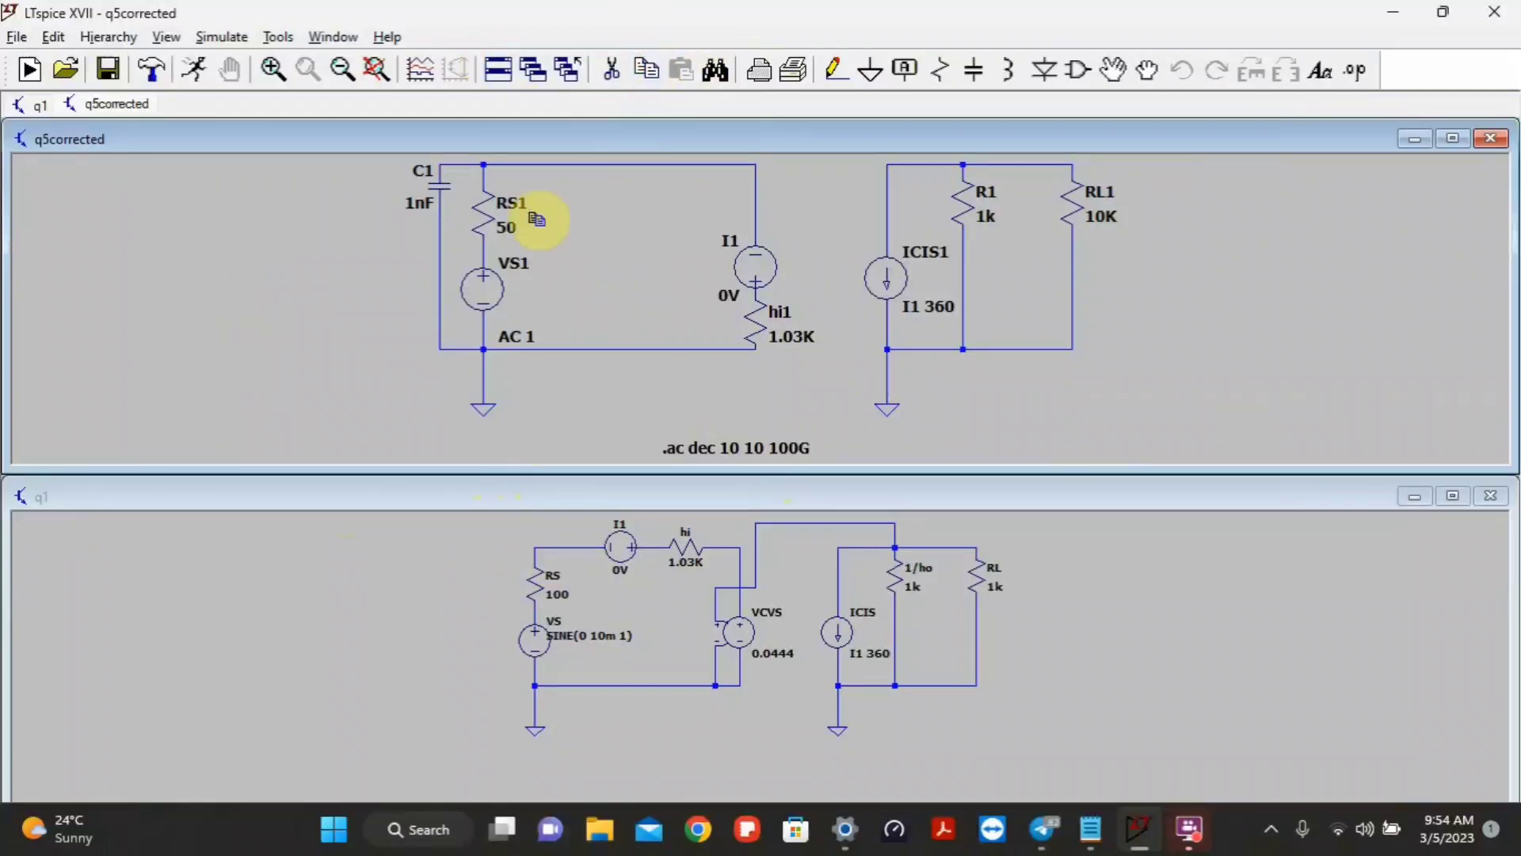
left_click(398, 169)
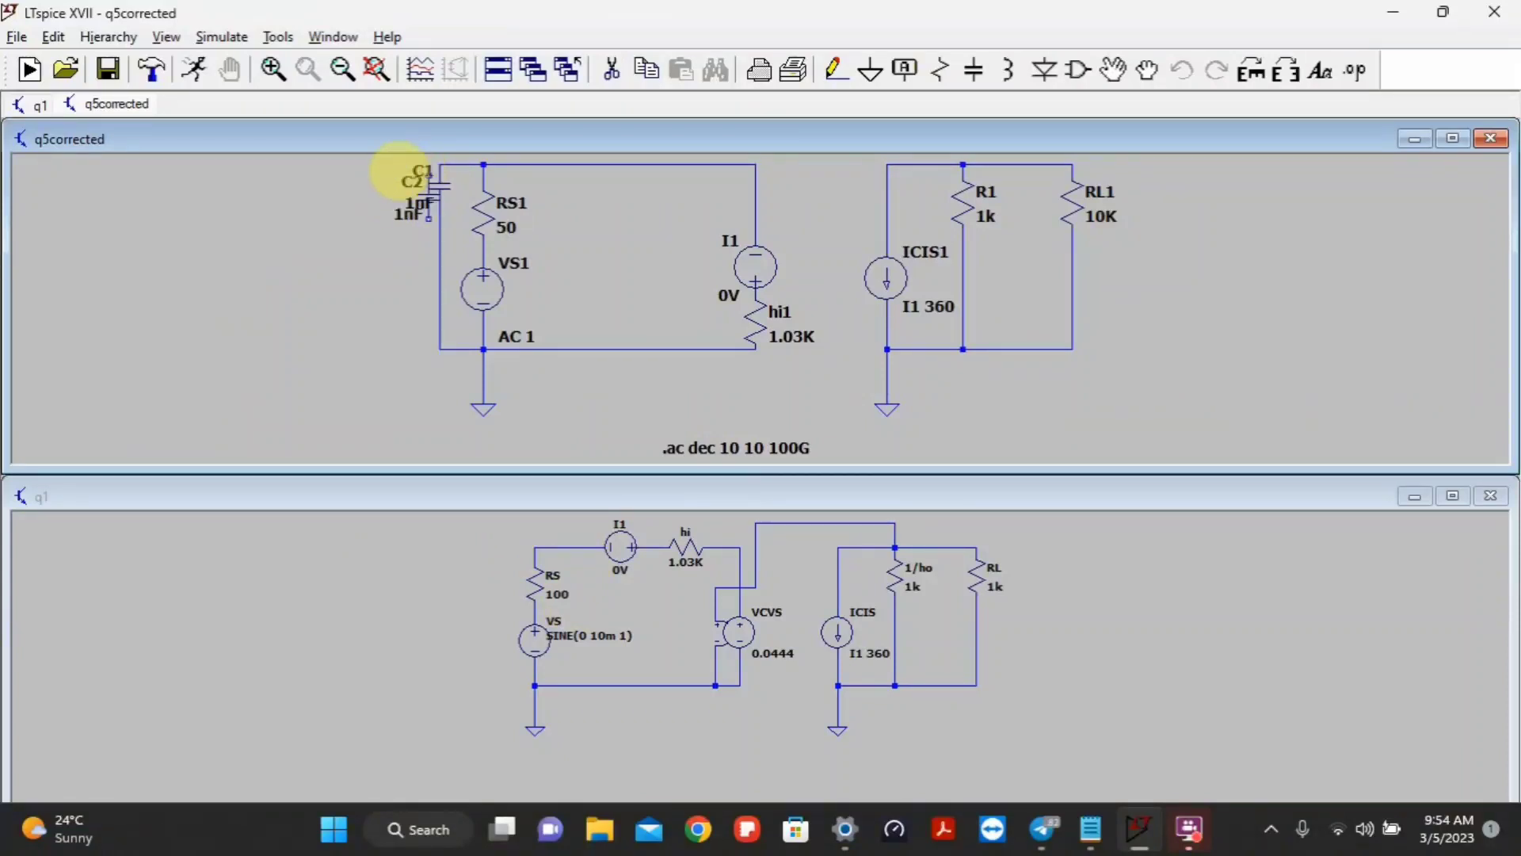
right_click(345, 181)
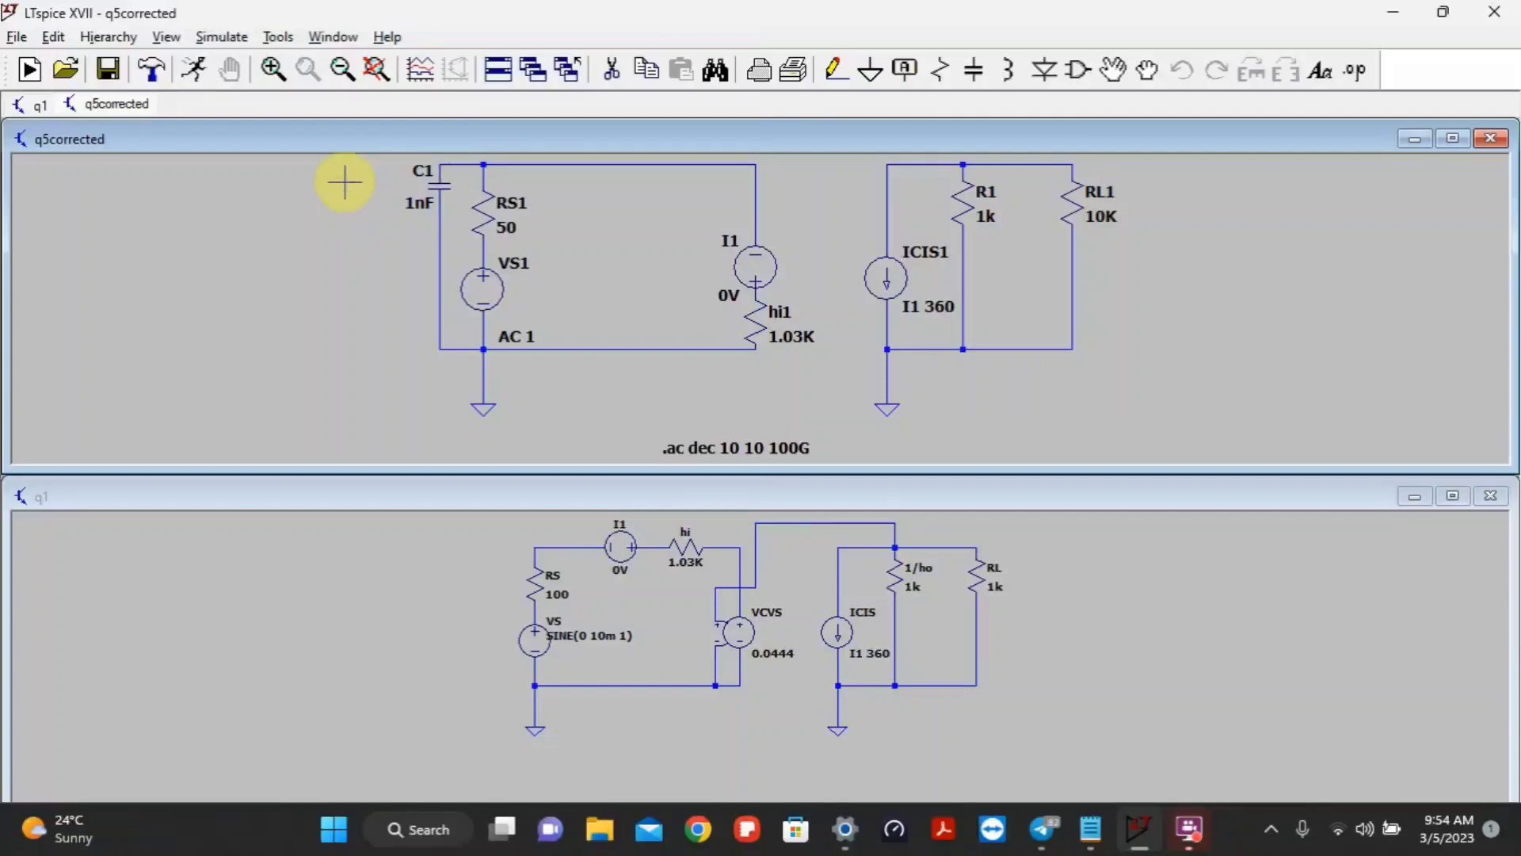
Copy the q5corrected circuit and its .ac dec 10 10 100G directive into the q1 schematic, beside the existing circuit's RL resistor
left_click(654, 73)
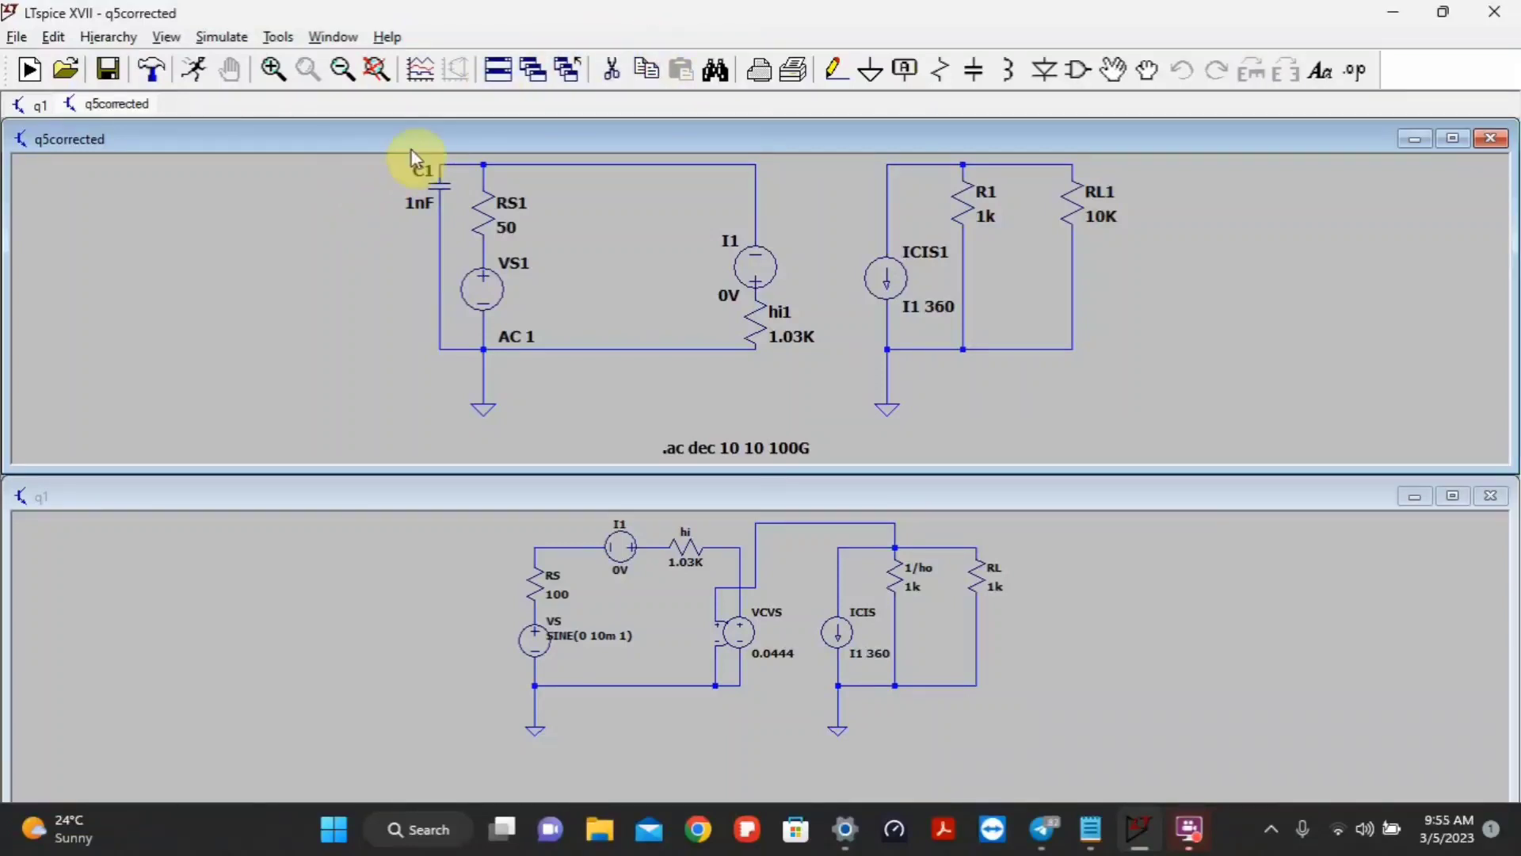
left_click_drag(402, 164, 1418, 458)
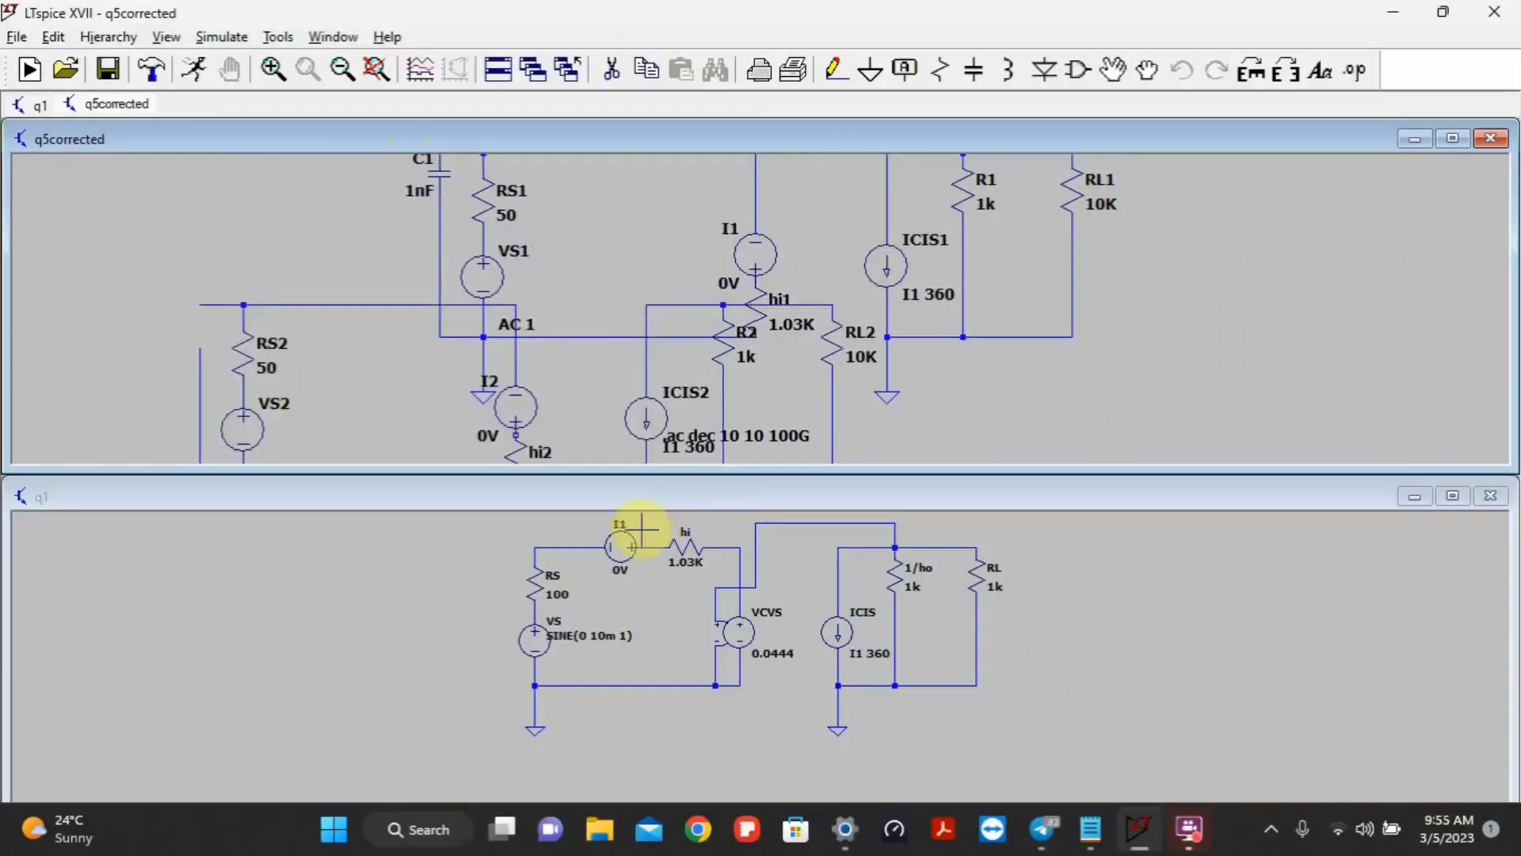
left_click(398, 562)
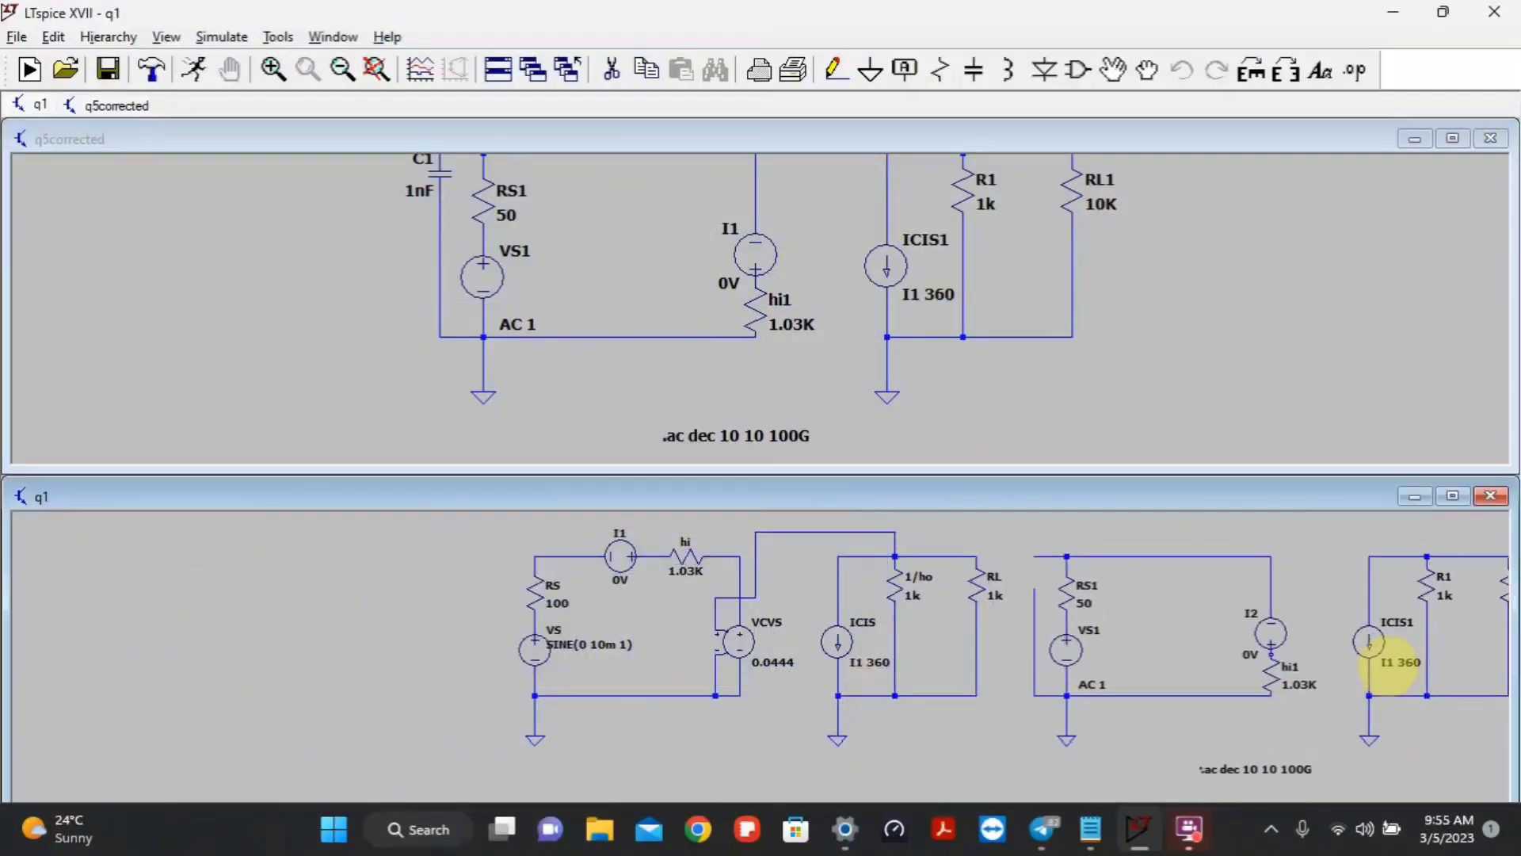
left_click(1392, 665)
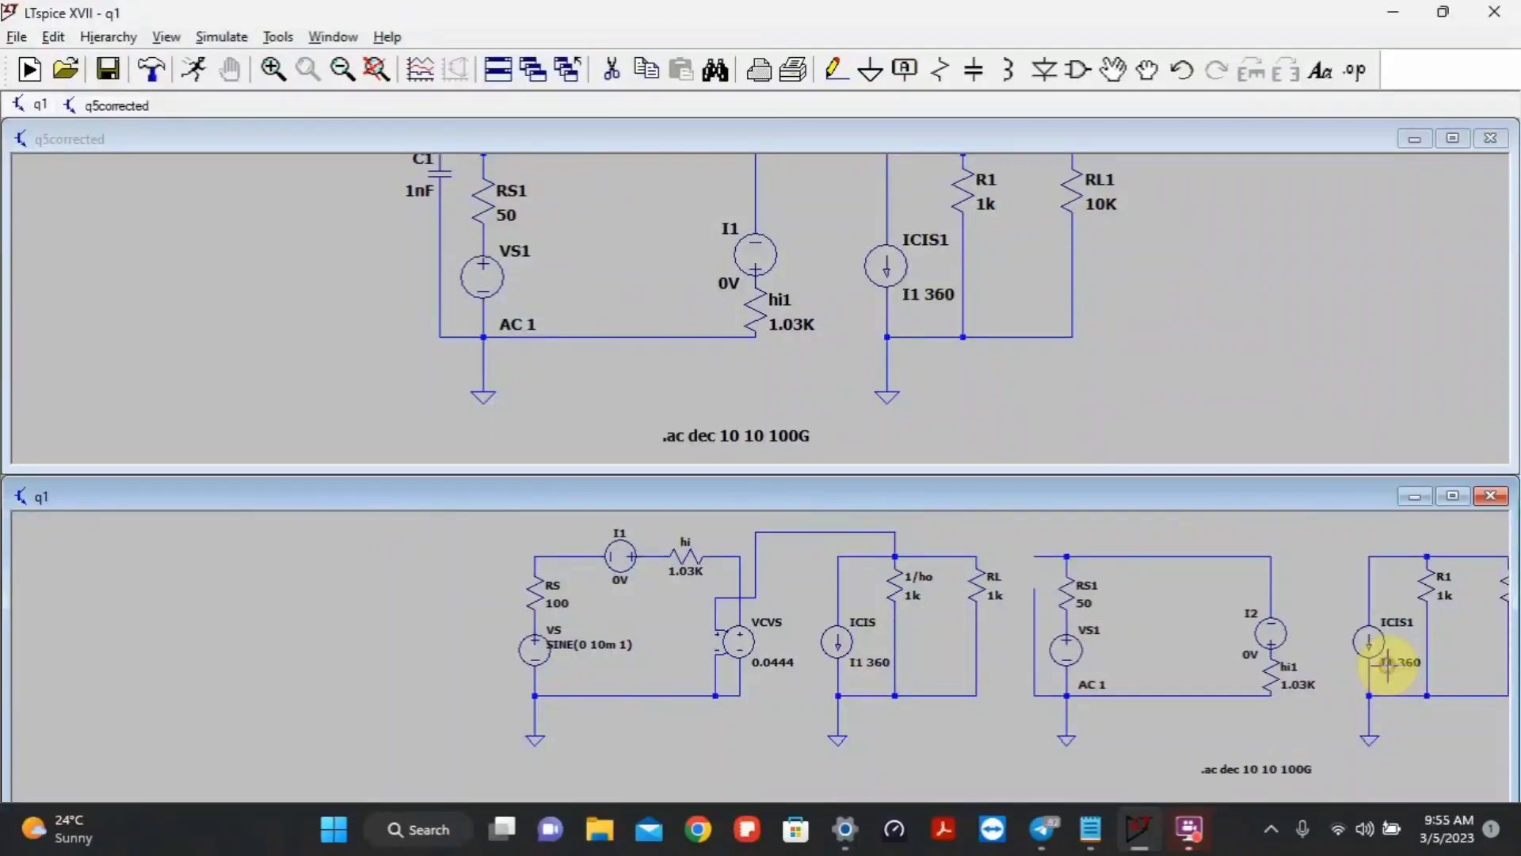
Maximize the q1 schematic and wire the upper end of RL to the pasted circuit's wire above RS1
left_click(1468, 497)
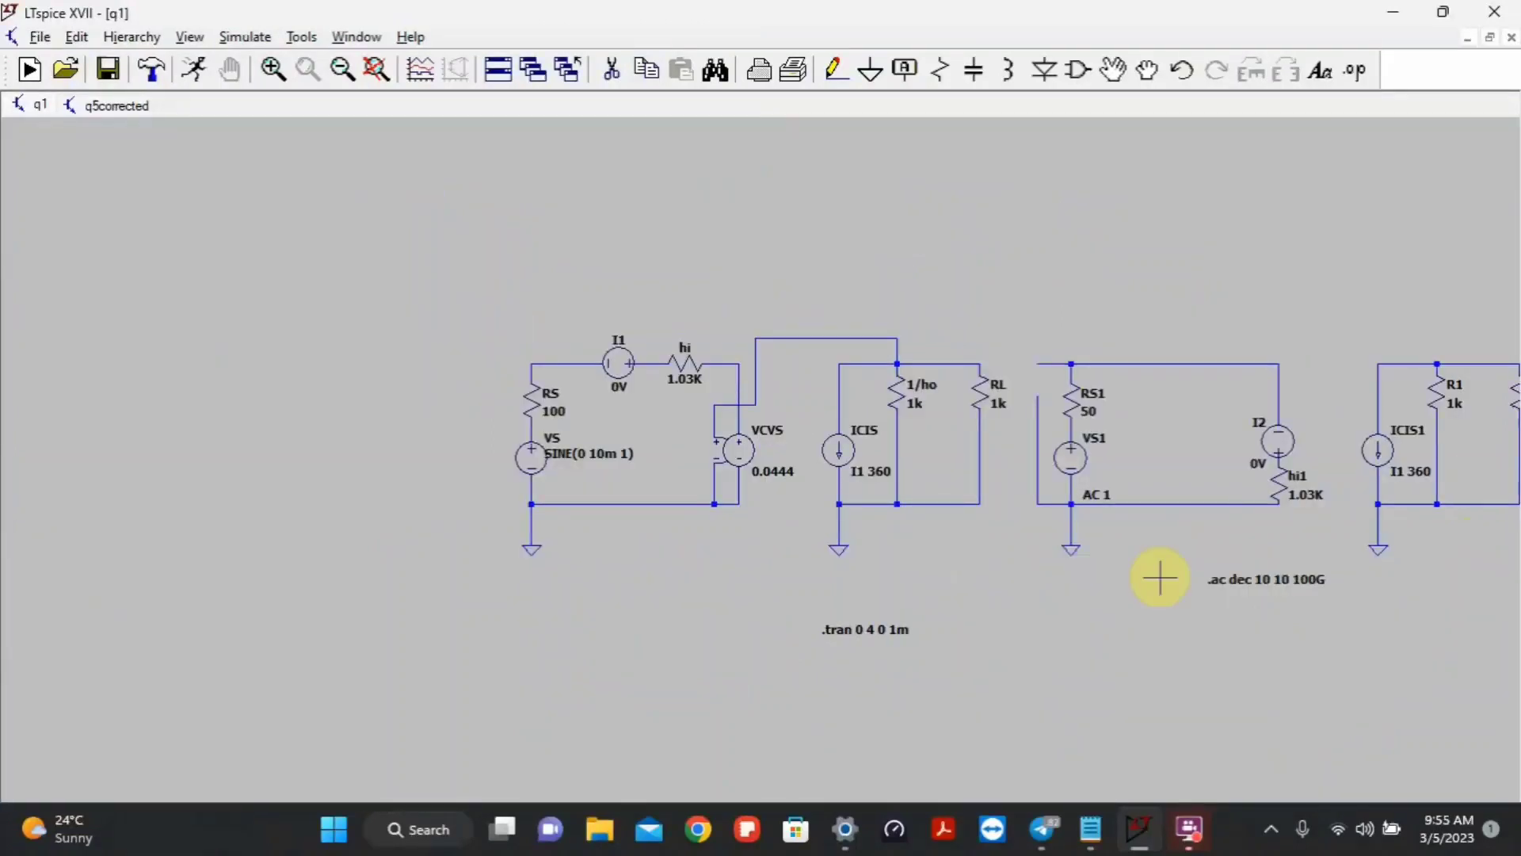
left_click(846, 69)
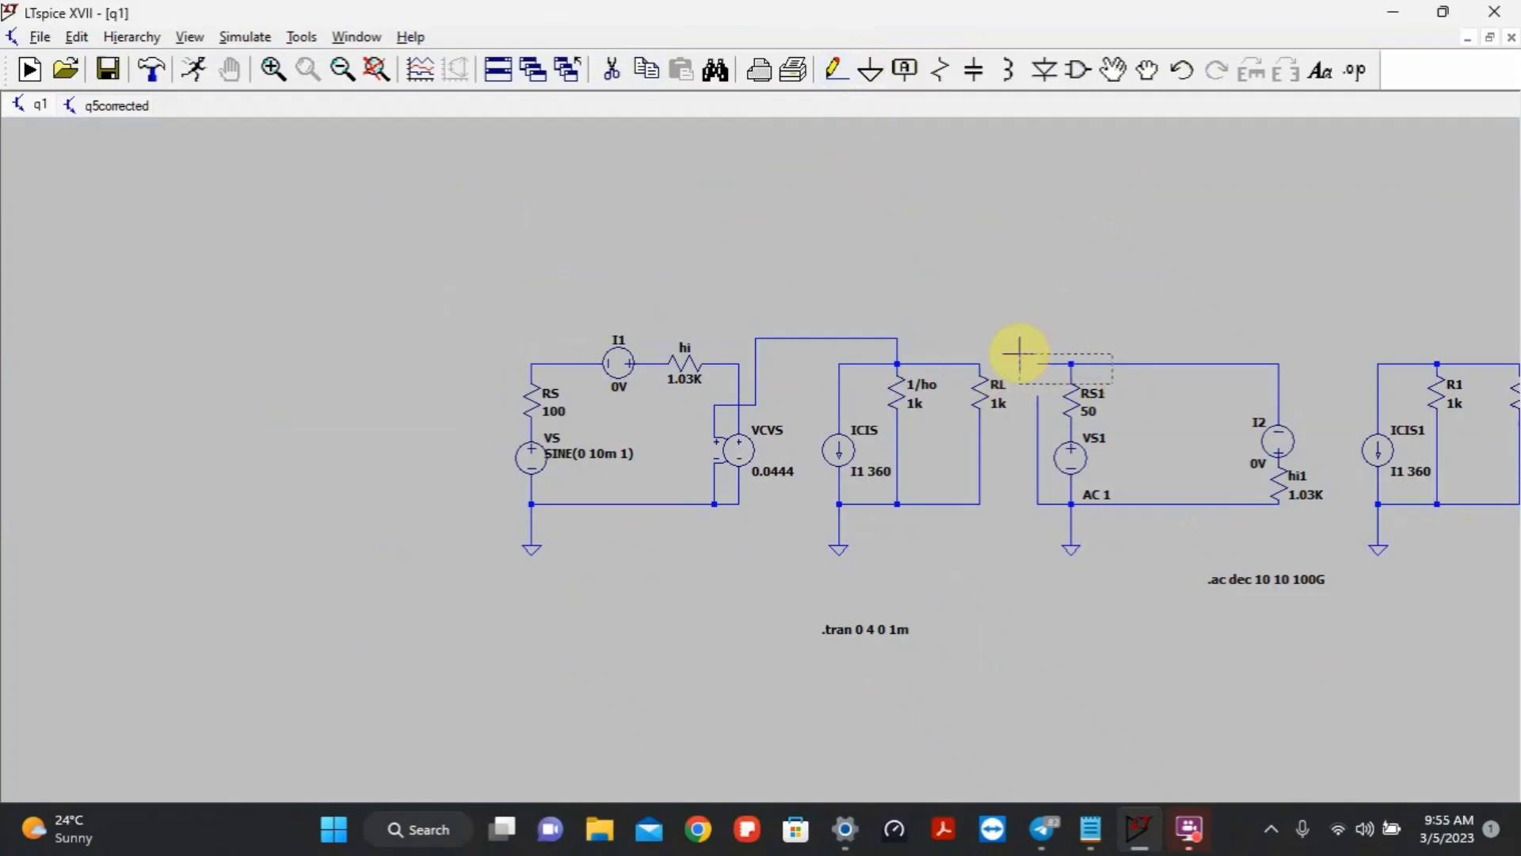
key("Escape")
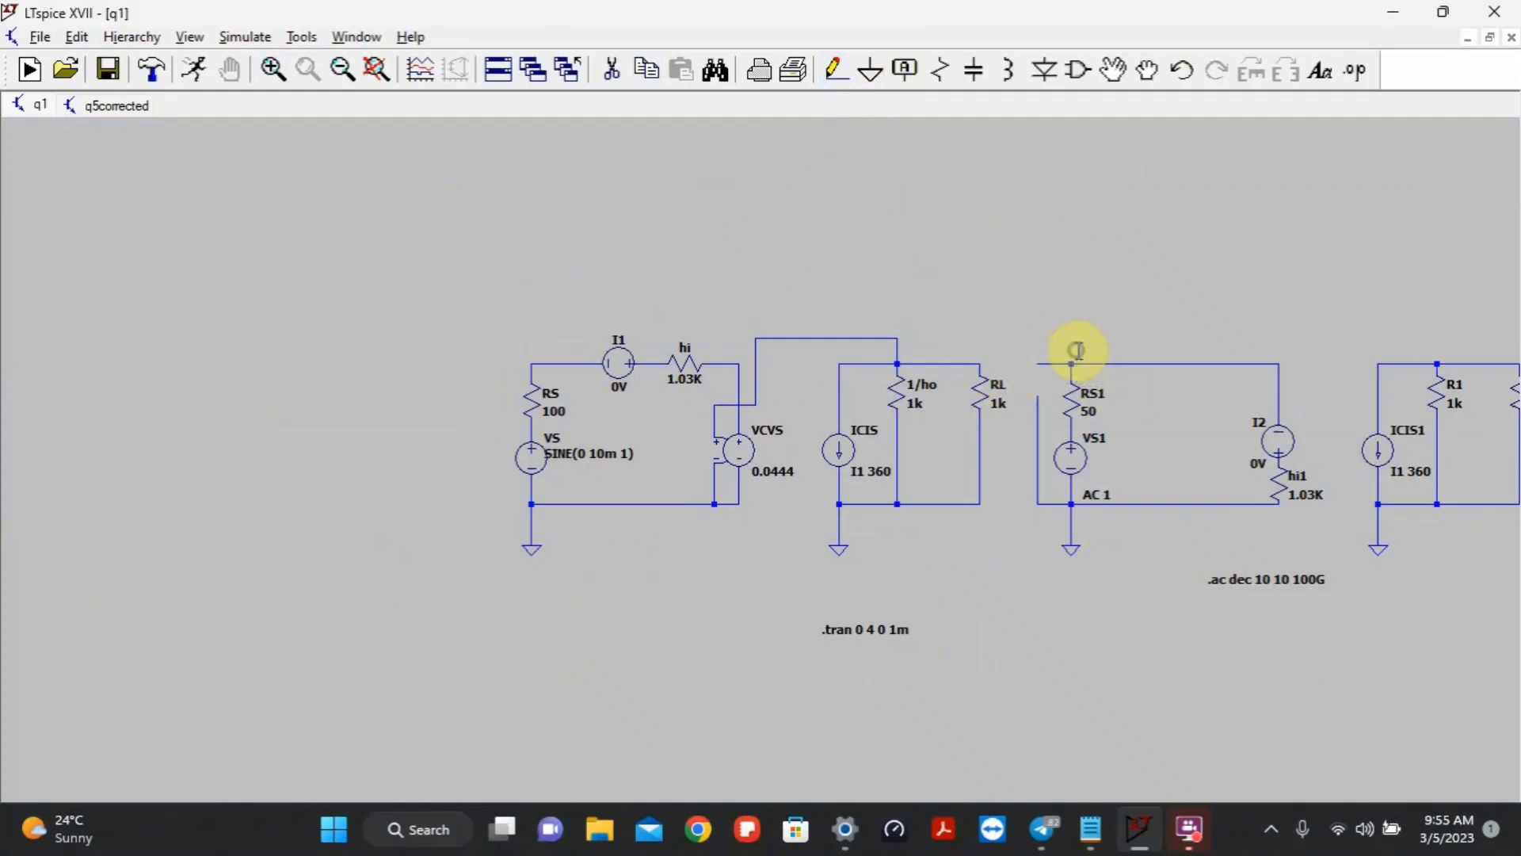
left_click(836, 69)
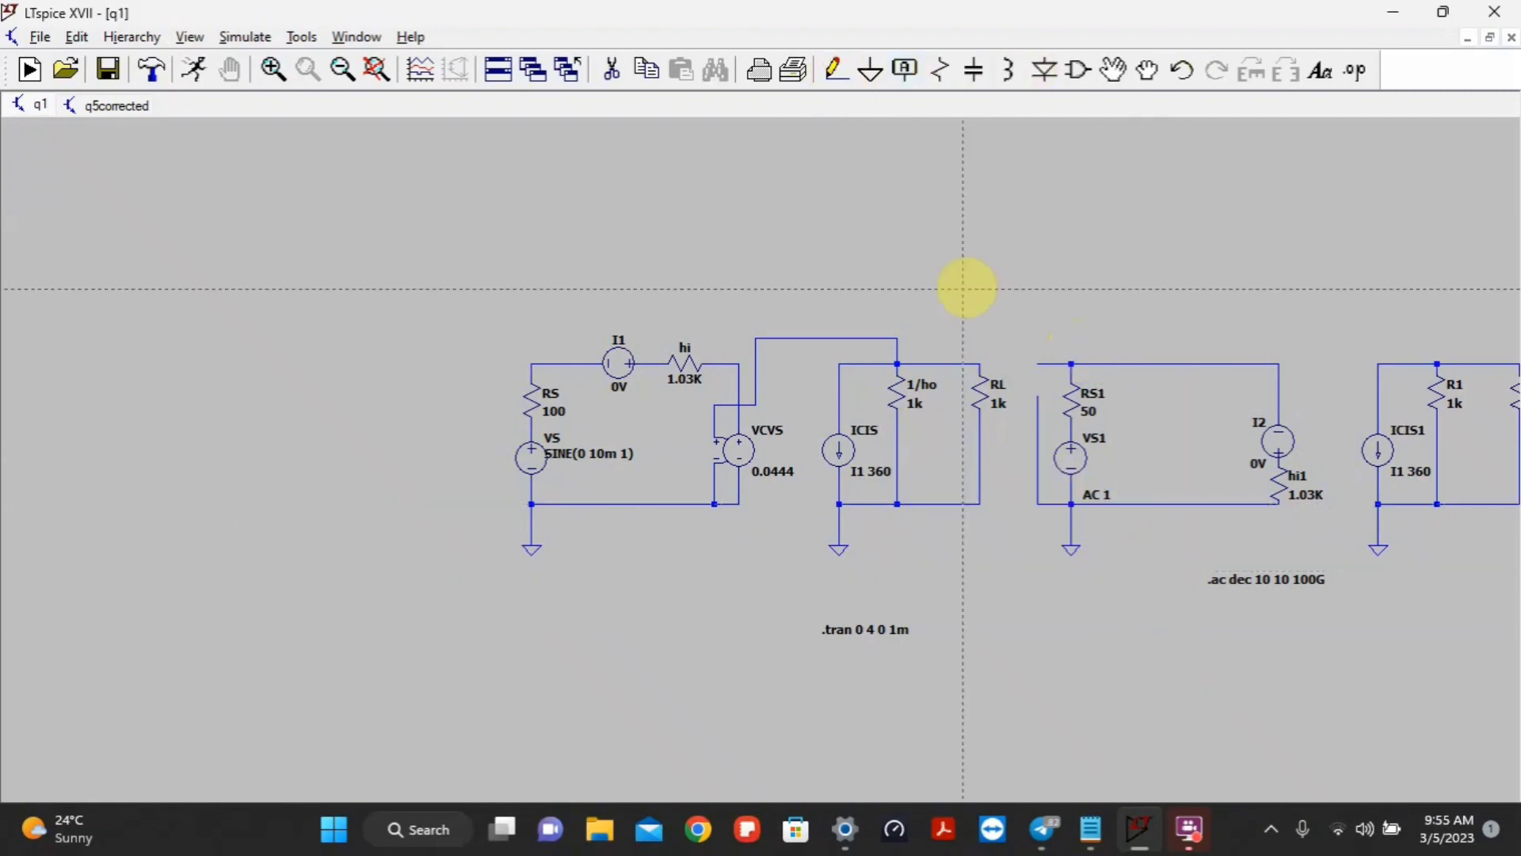
left_click(979, 364)
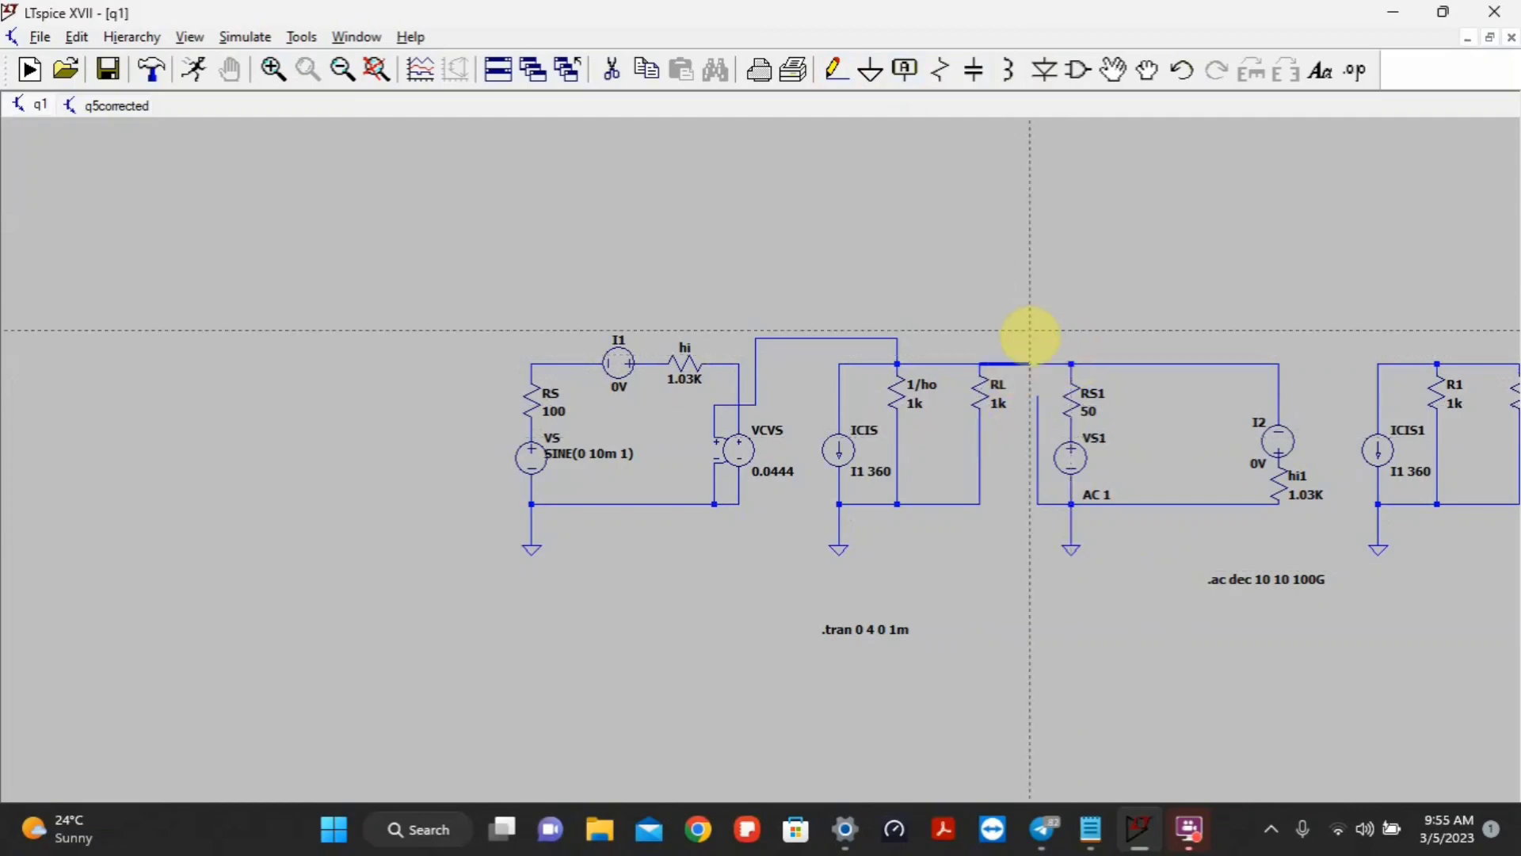
left_click(1038, 364)
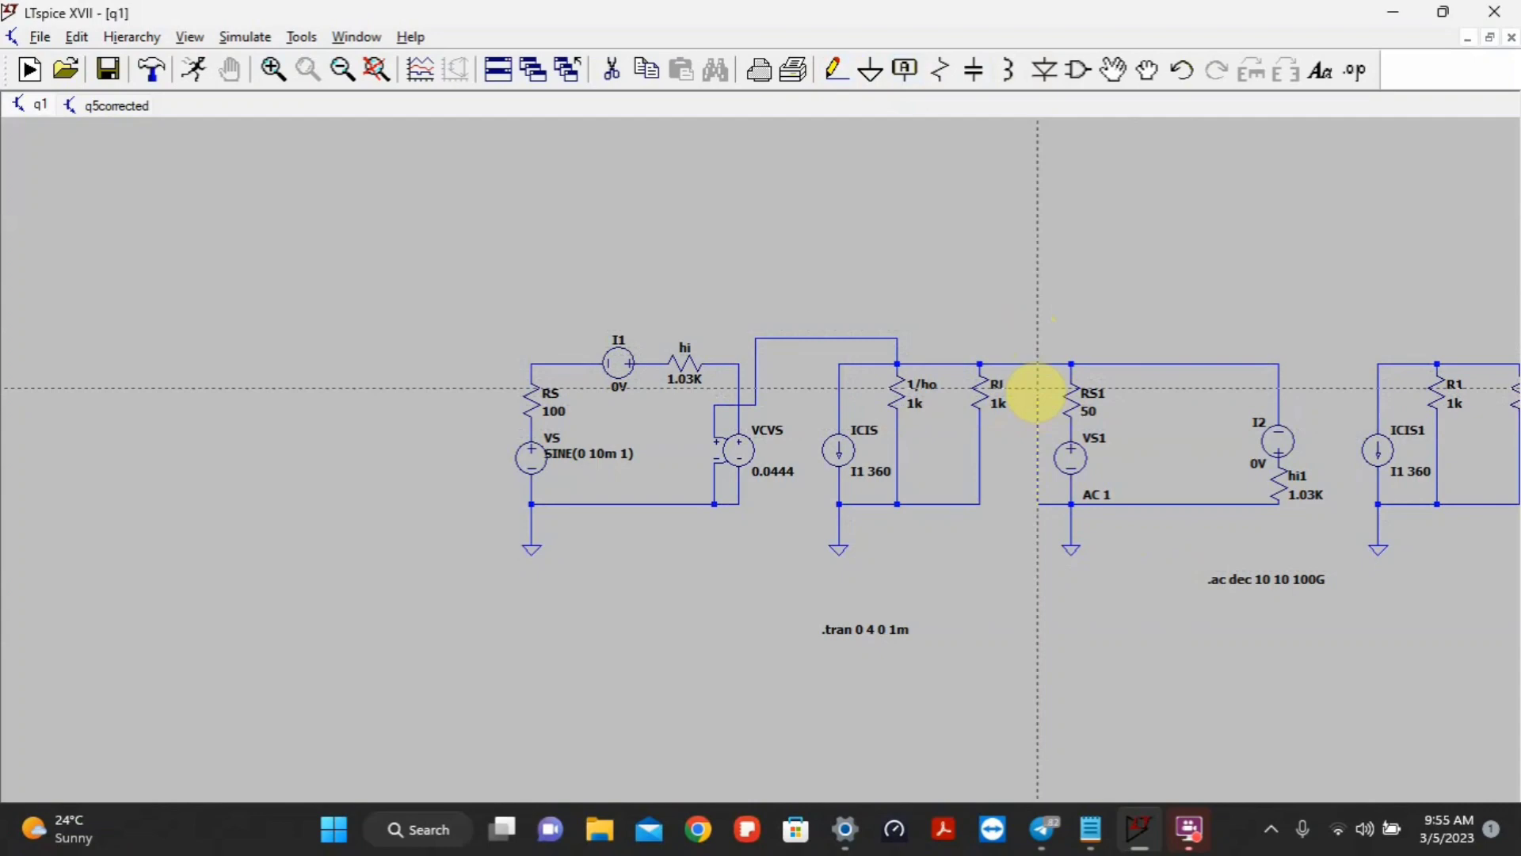
Delete the leftover vertical wire beside VS1 and wire the lower end of RL to VS1's ground node
key("Delete")
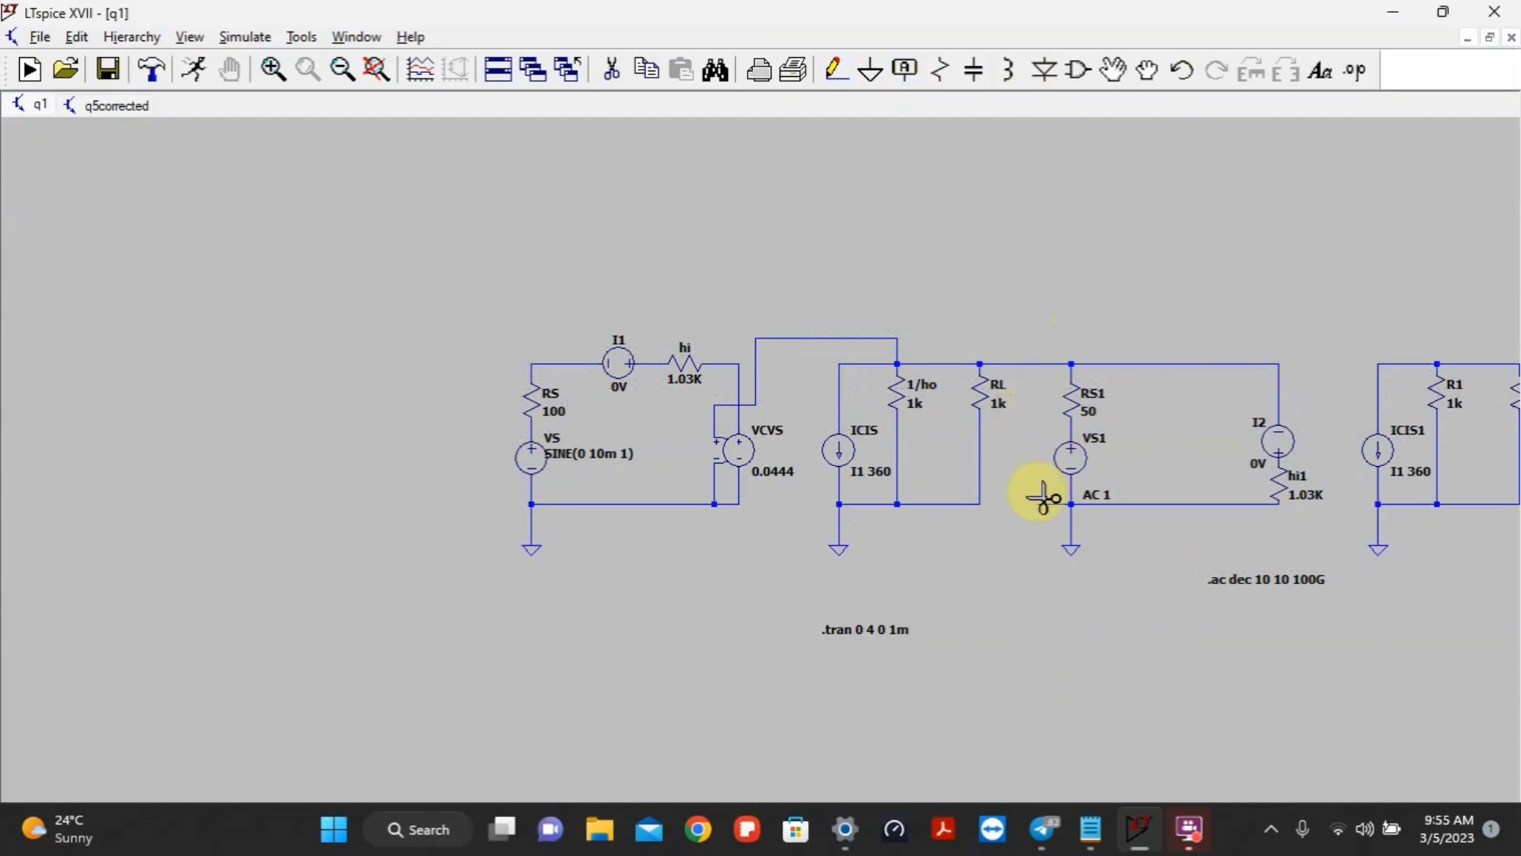
left_click(1043, 498)
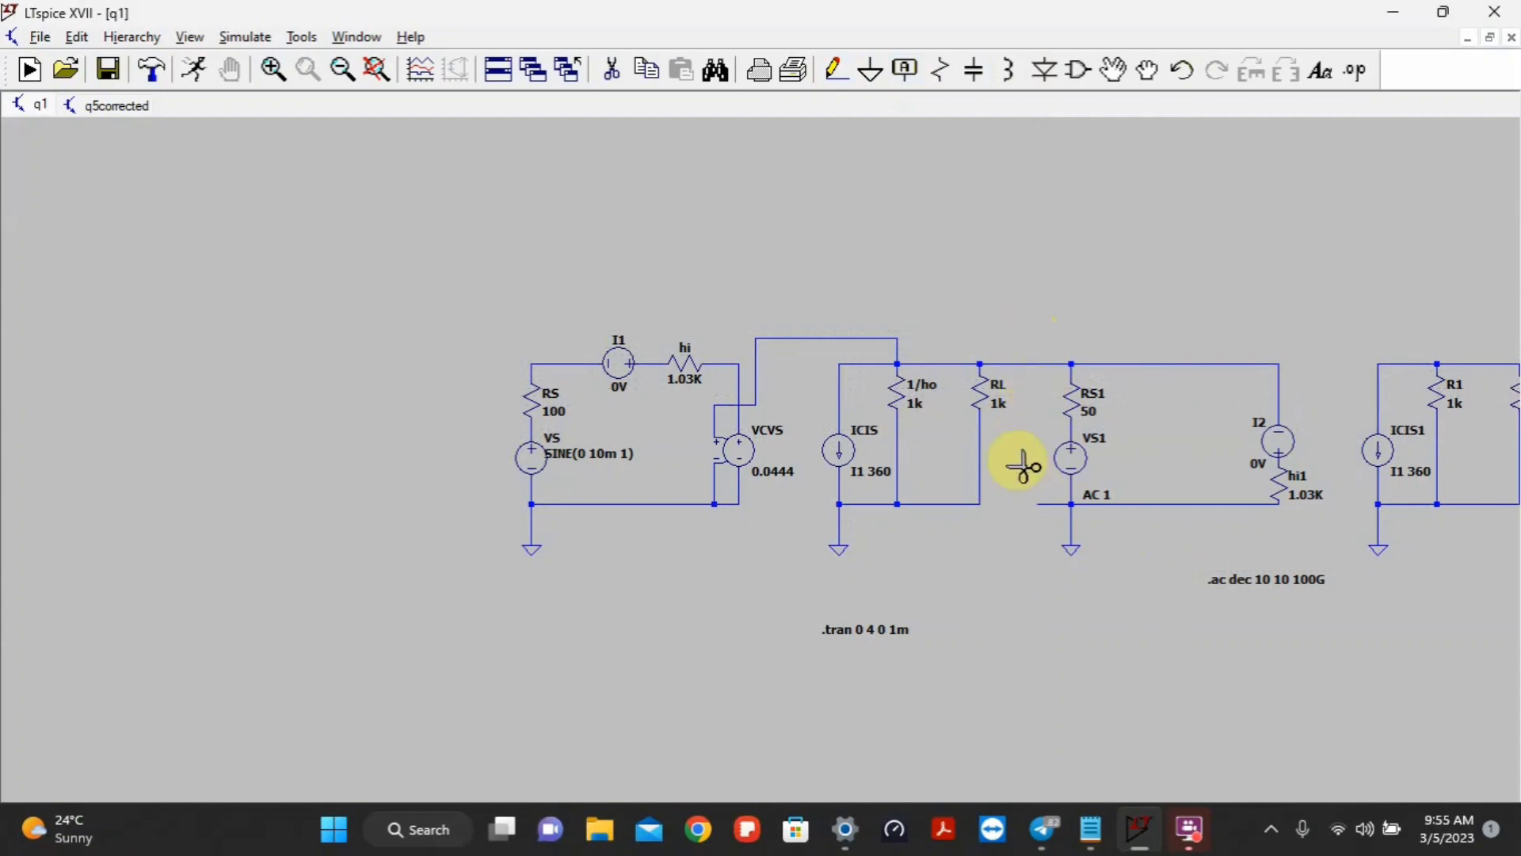
left_click(836, 70)
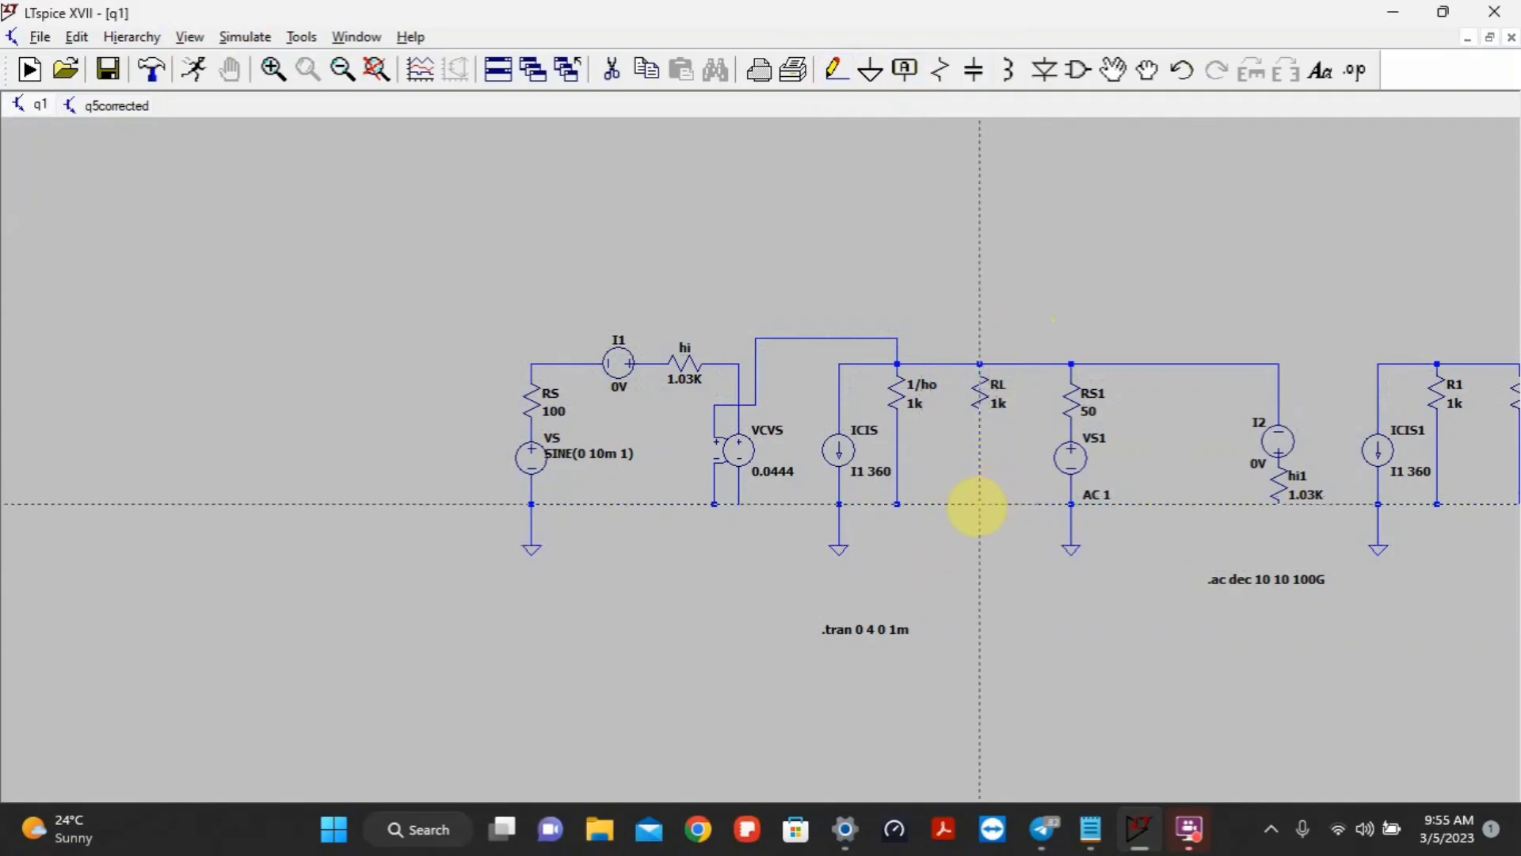
left_click(980, 504)
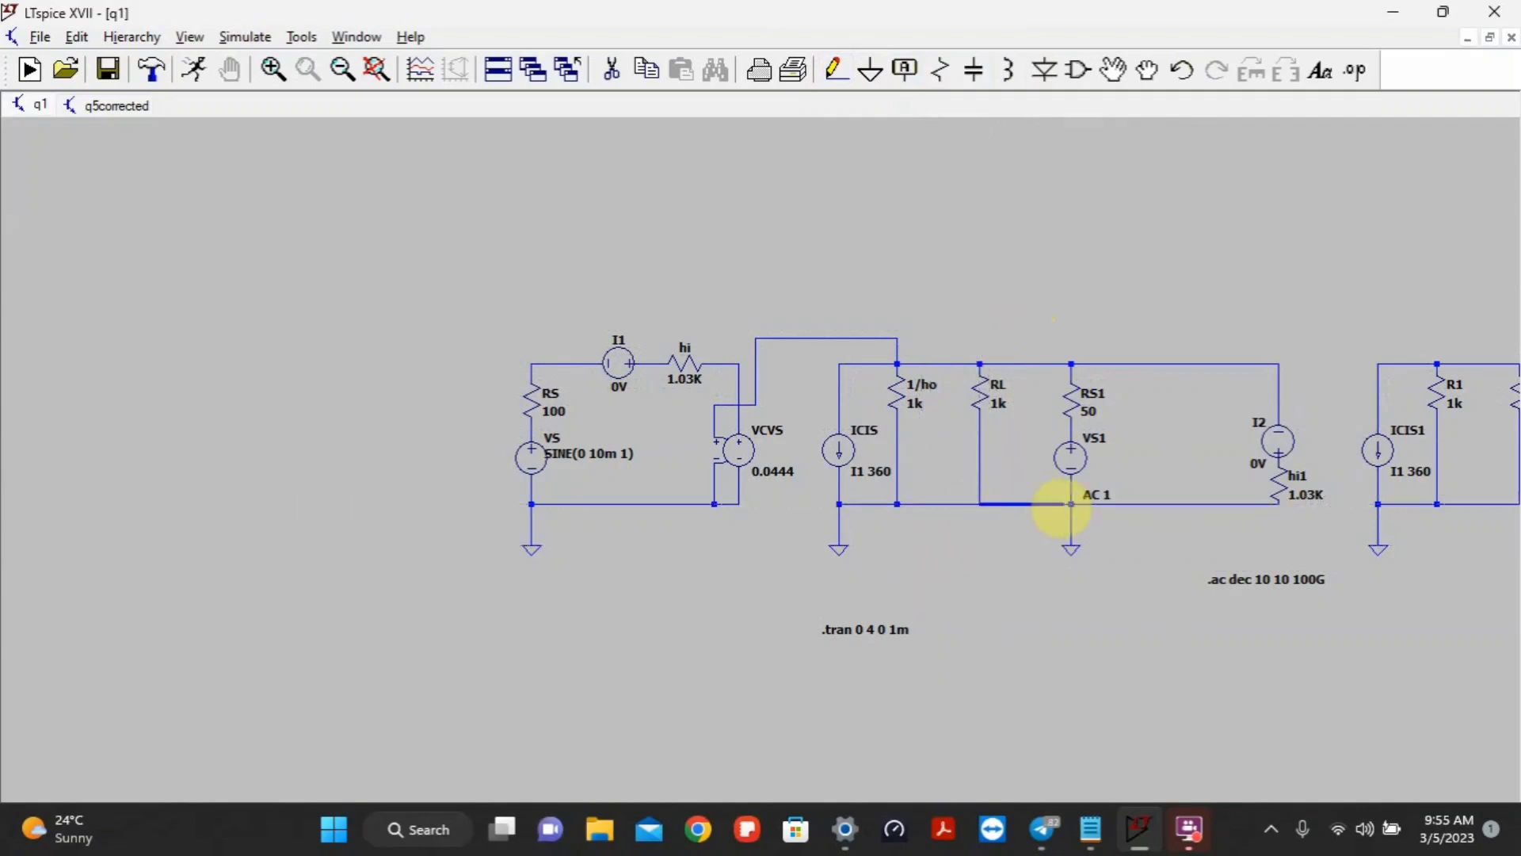
left_click(1071, 504)
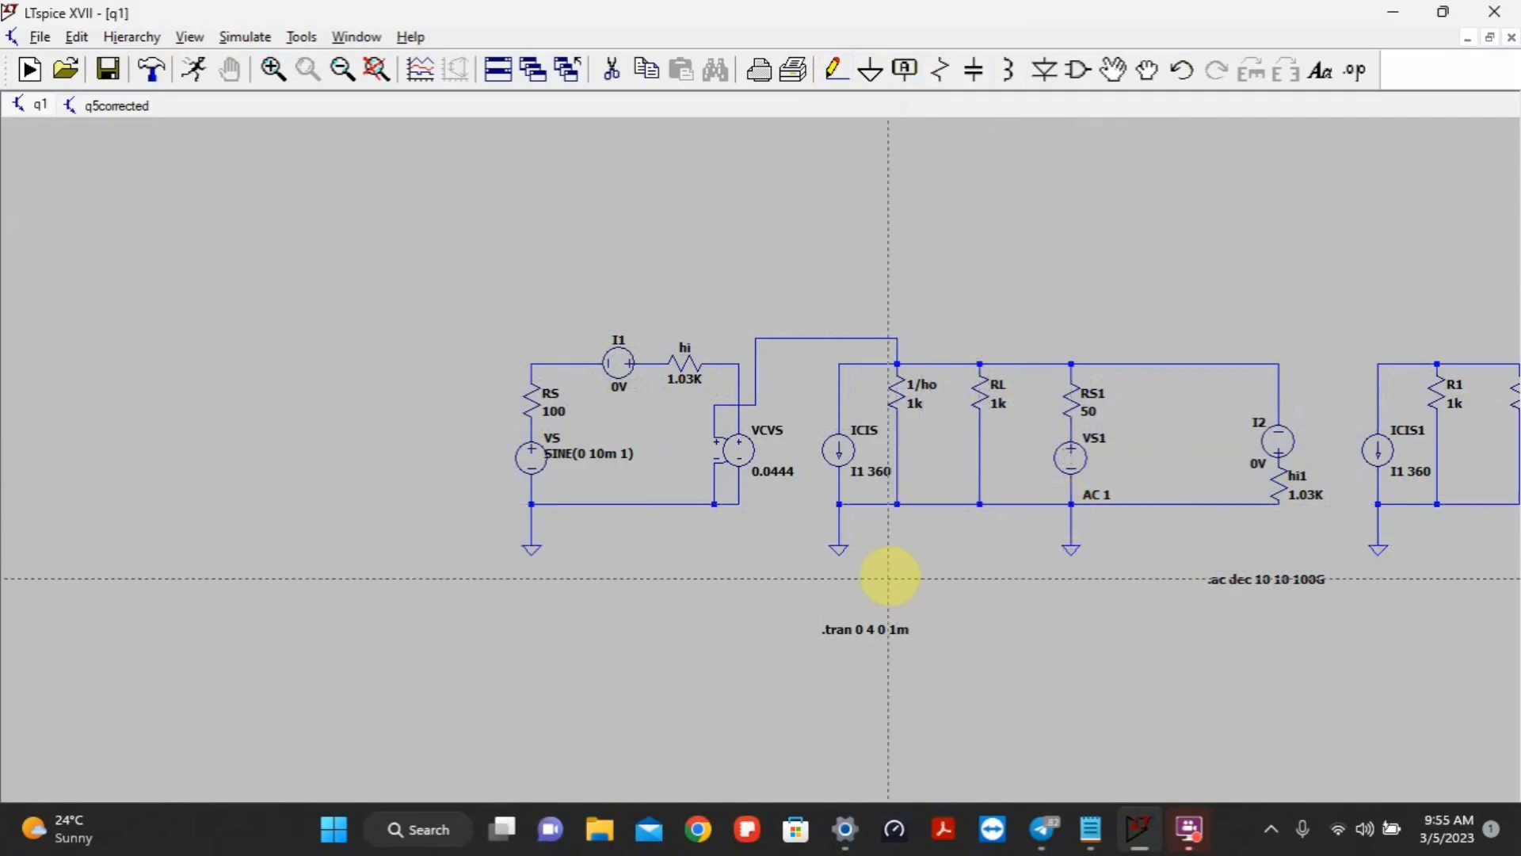
Delete the .tran 0 4 0 1m directive from q1 and run the .ac dec 10 10 100G simulation
left_click(609, 62)
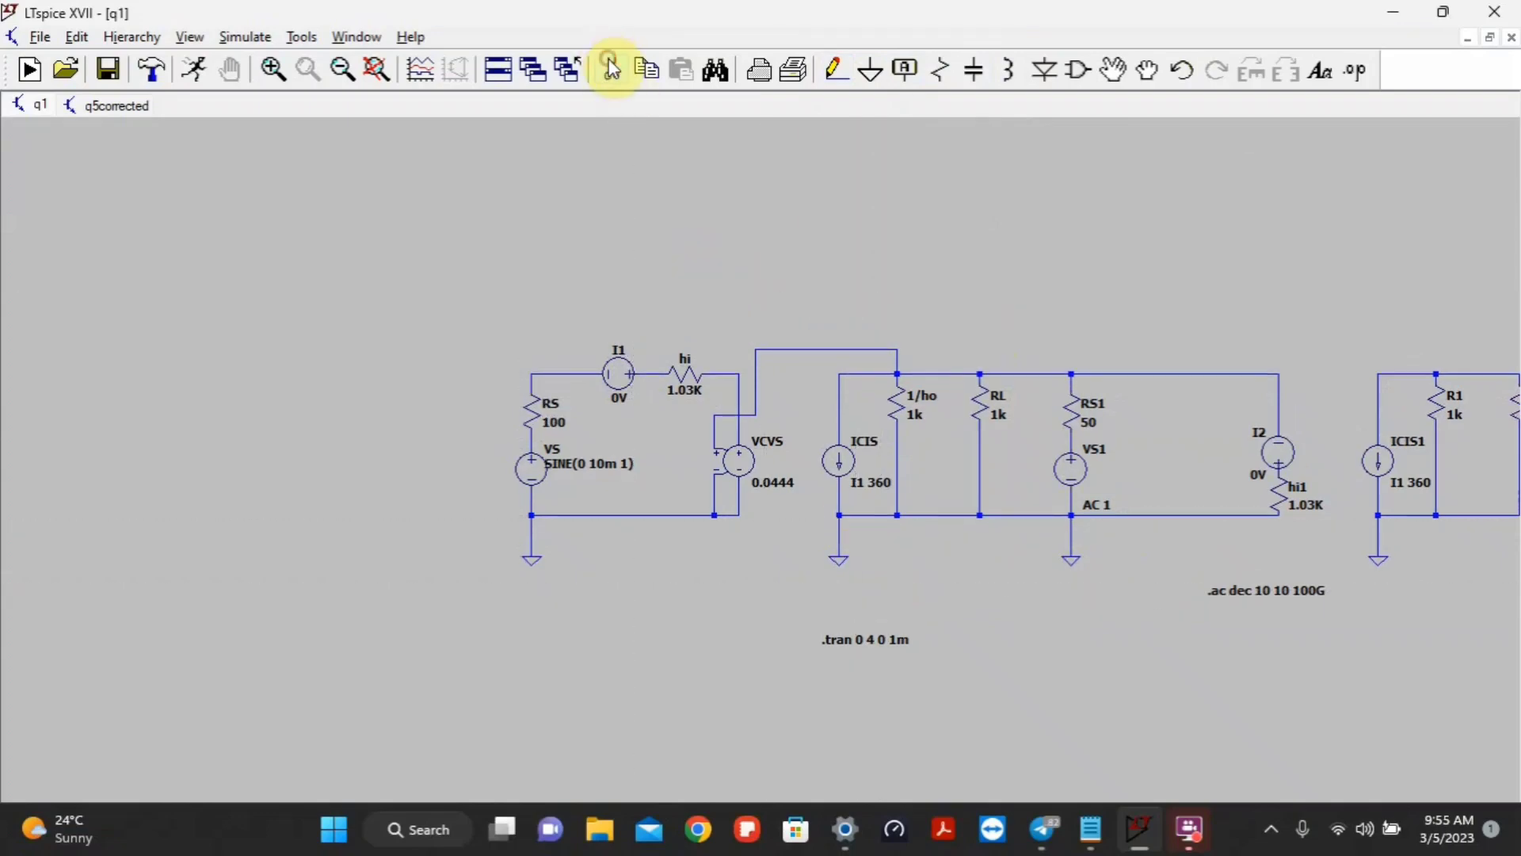
left_click(878, 639)
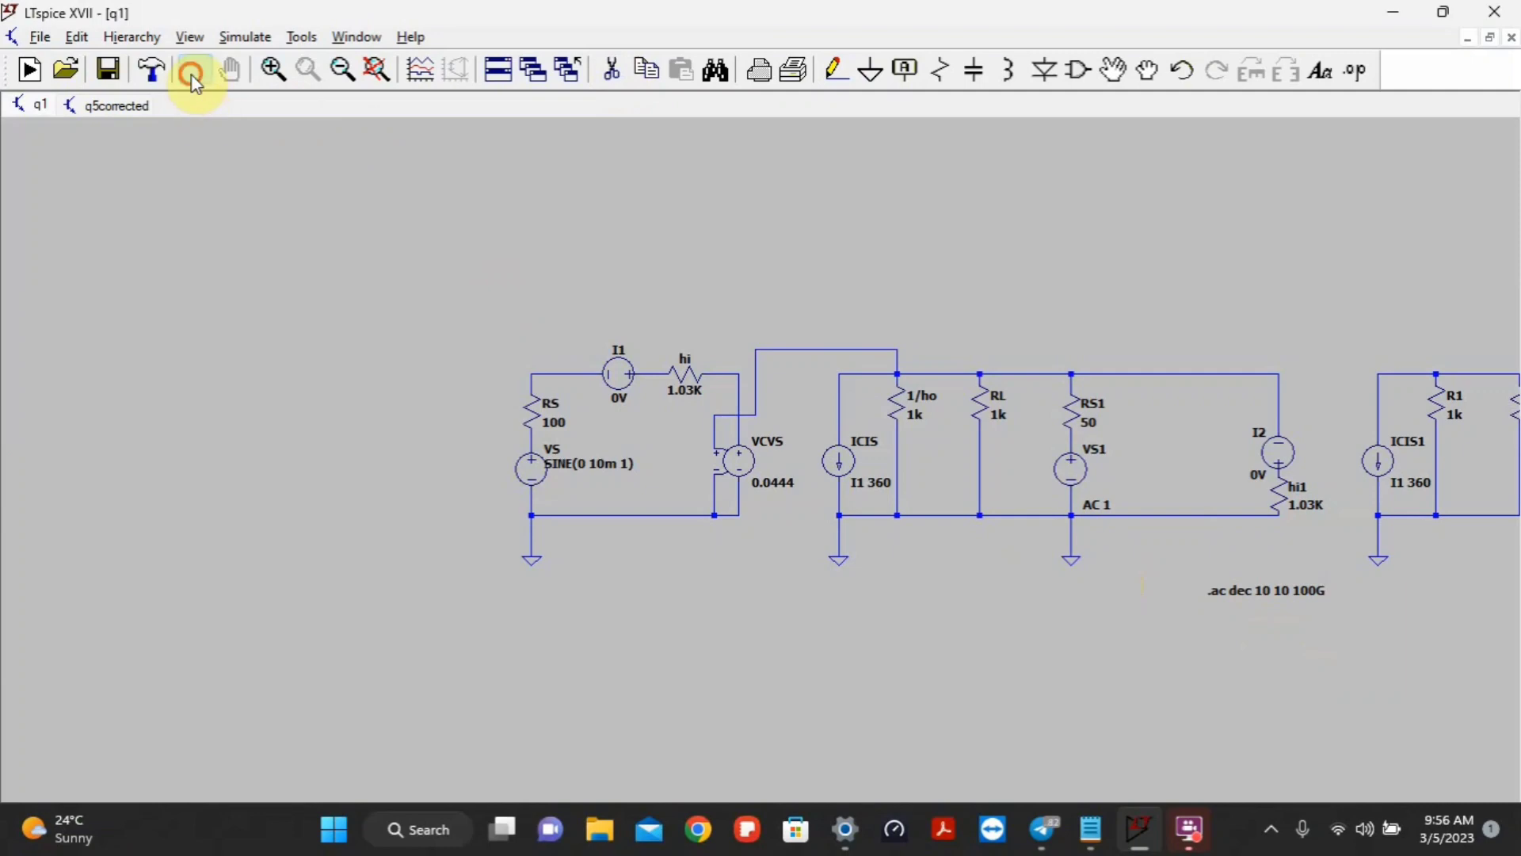
left_click(194, 69)
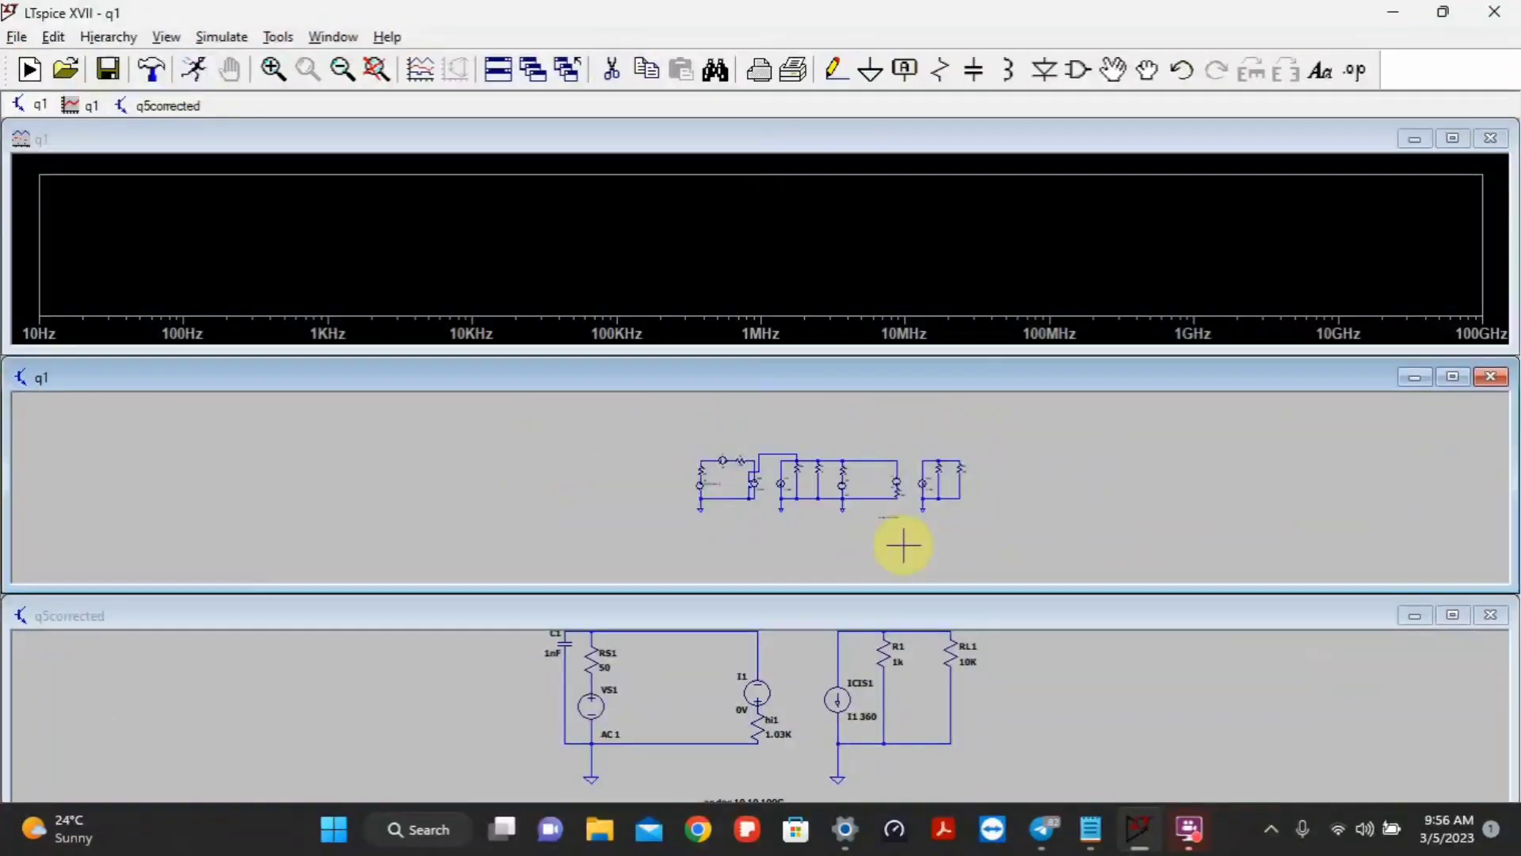
Maximize the q1 schematic and close the q5corrected schematic
left_click(1461, 374)
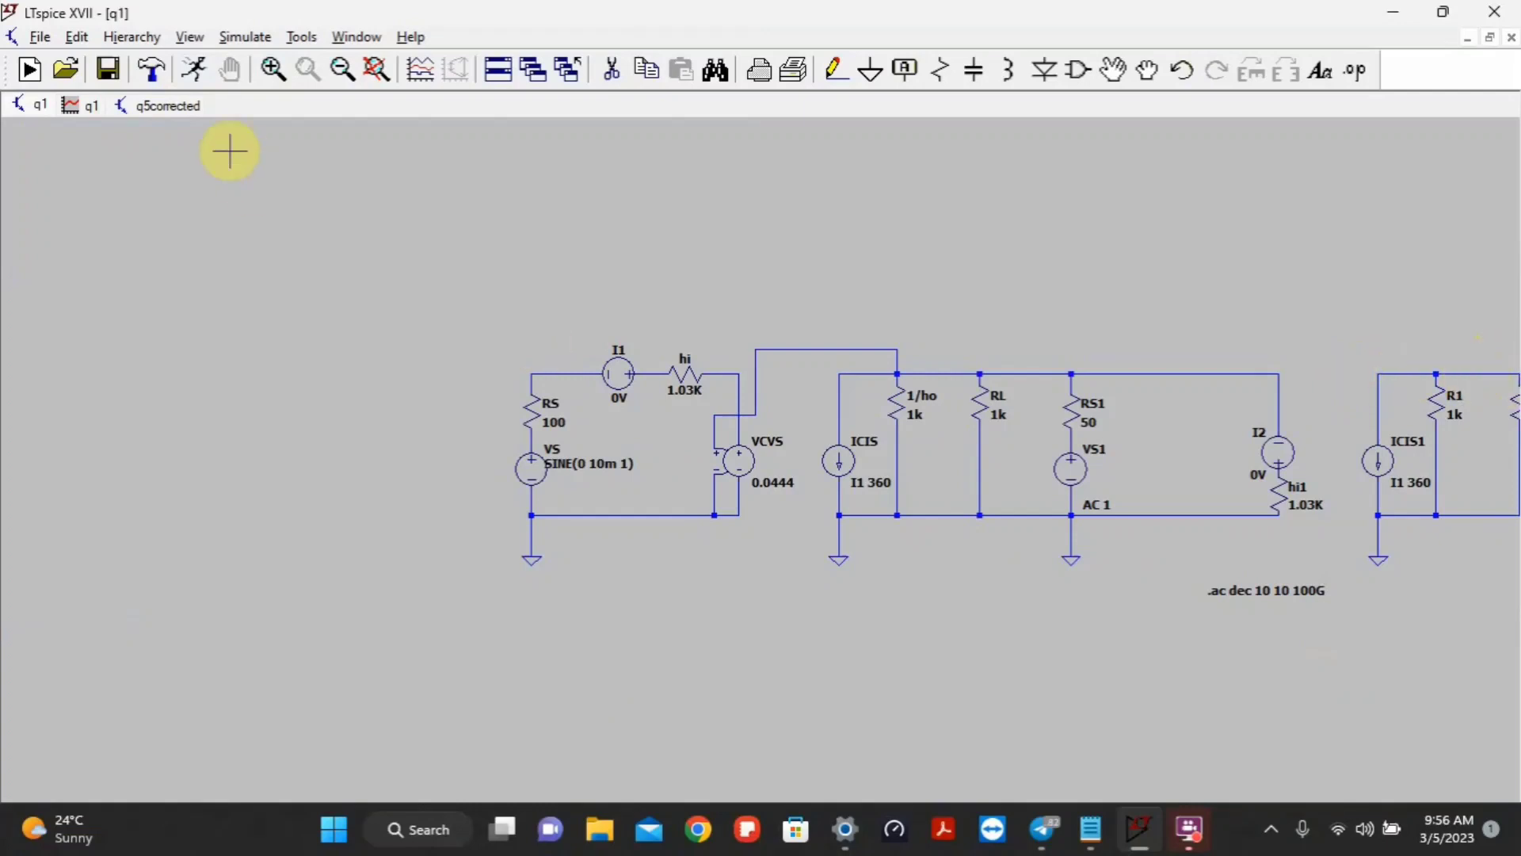
right_click(170, 104)
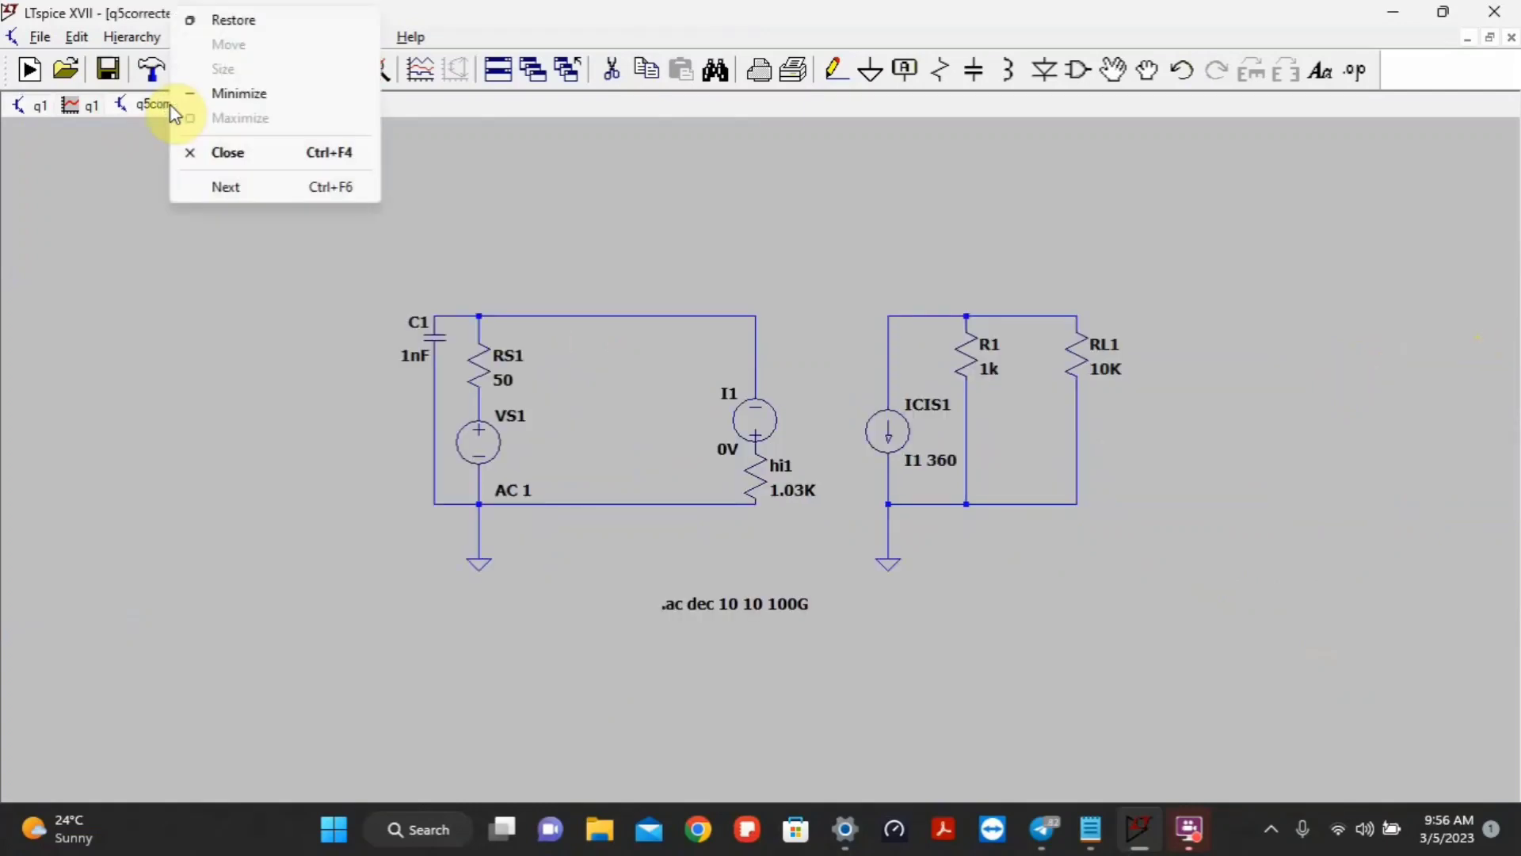
left_click(204, 154)
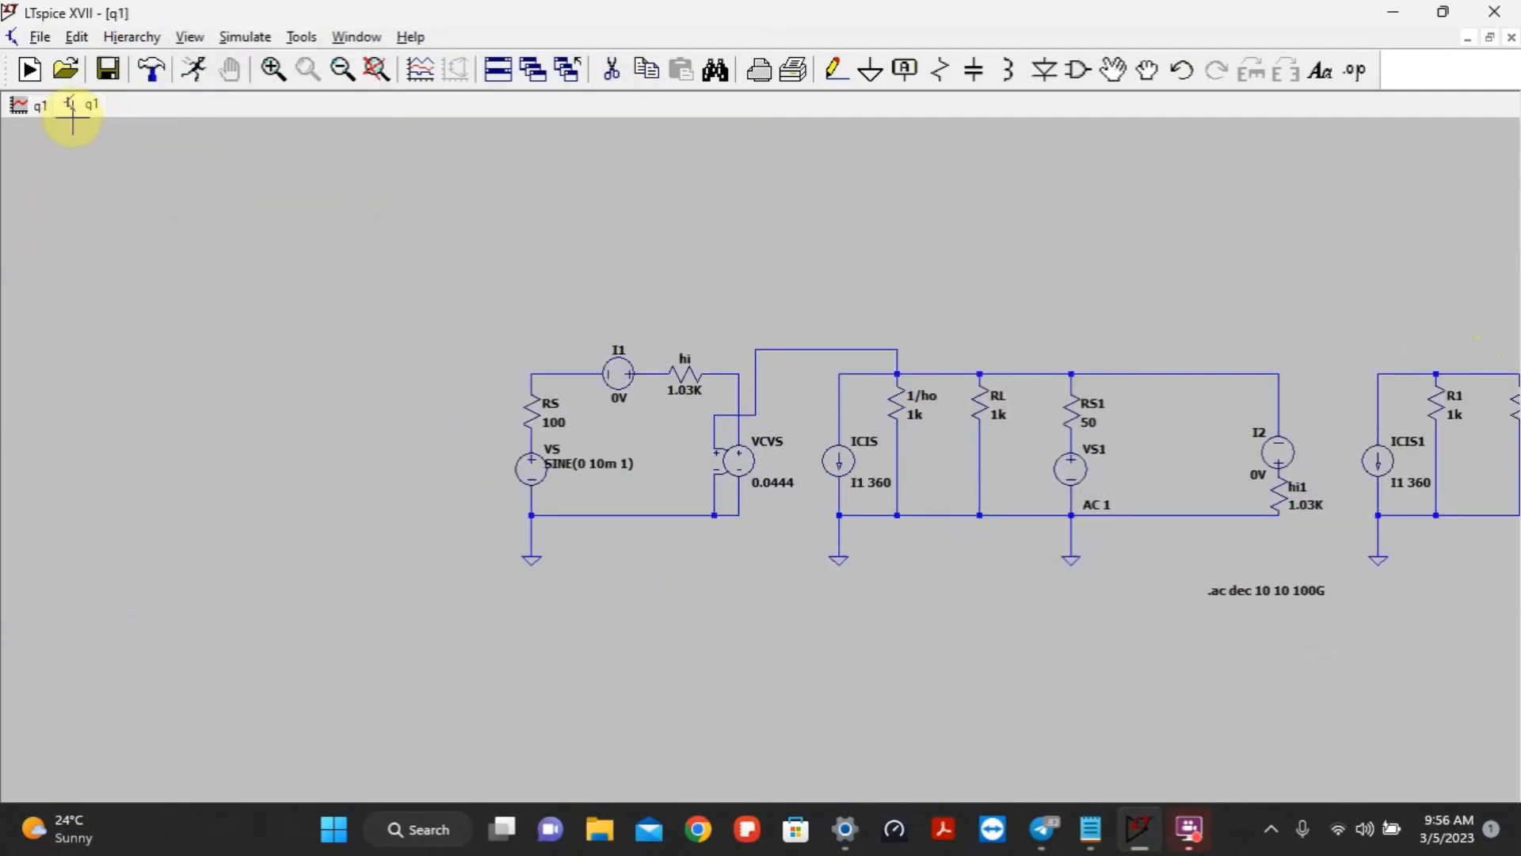
Examine the V(n005) magnitude and phase plot alongside the combined q1 schematic, finishing on the schematic
left_click(30, 102)
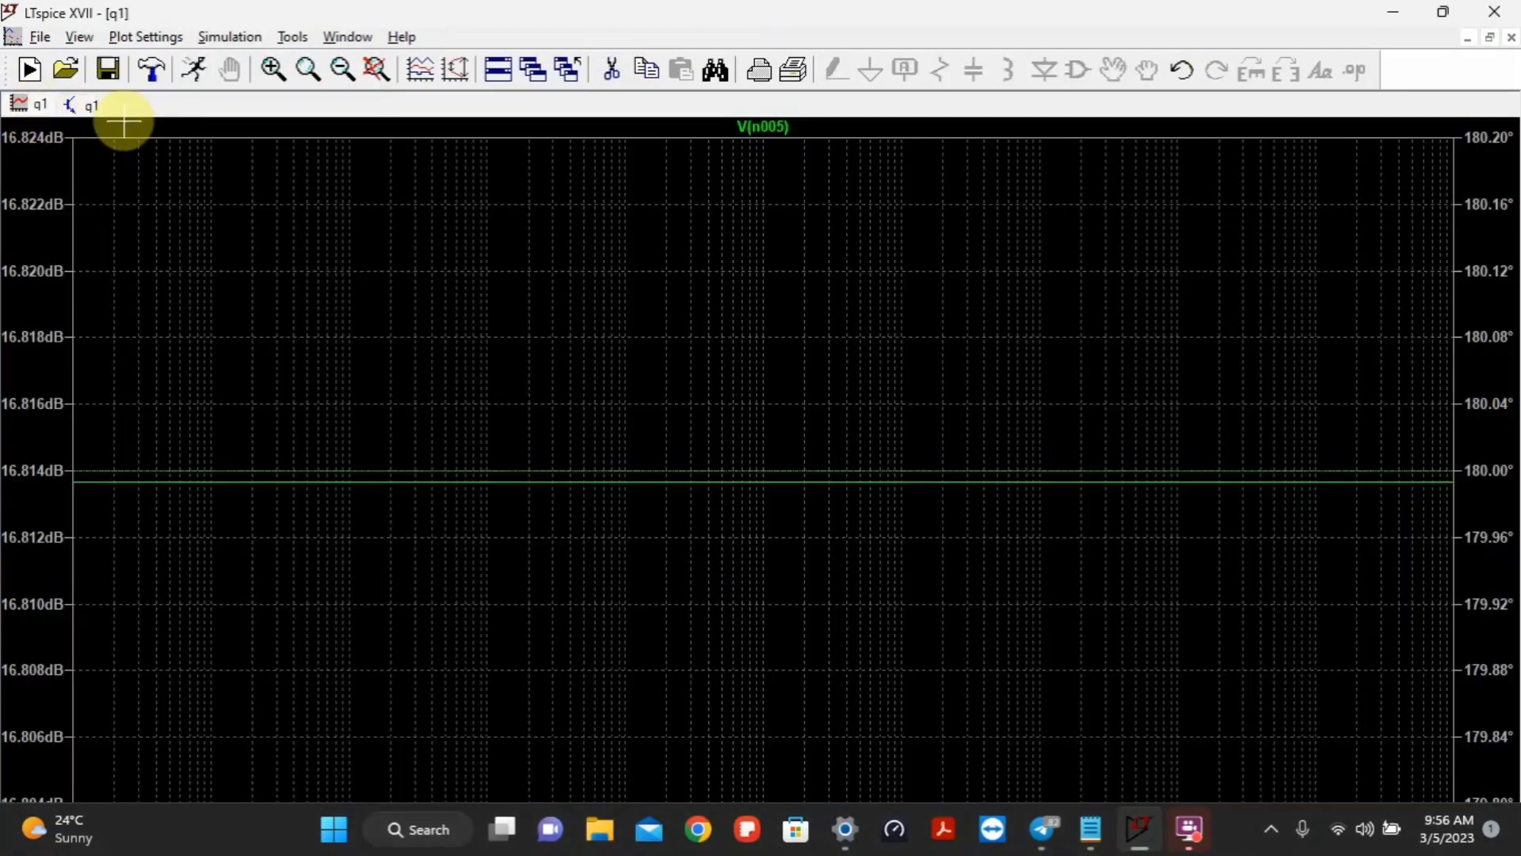
left_click(83, 107)
left_click(32, 111)
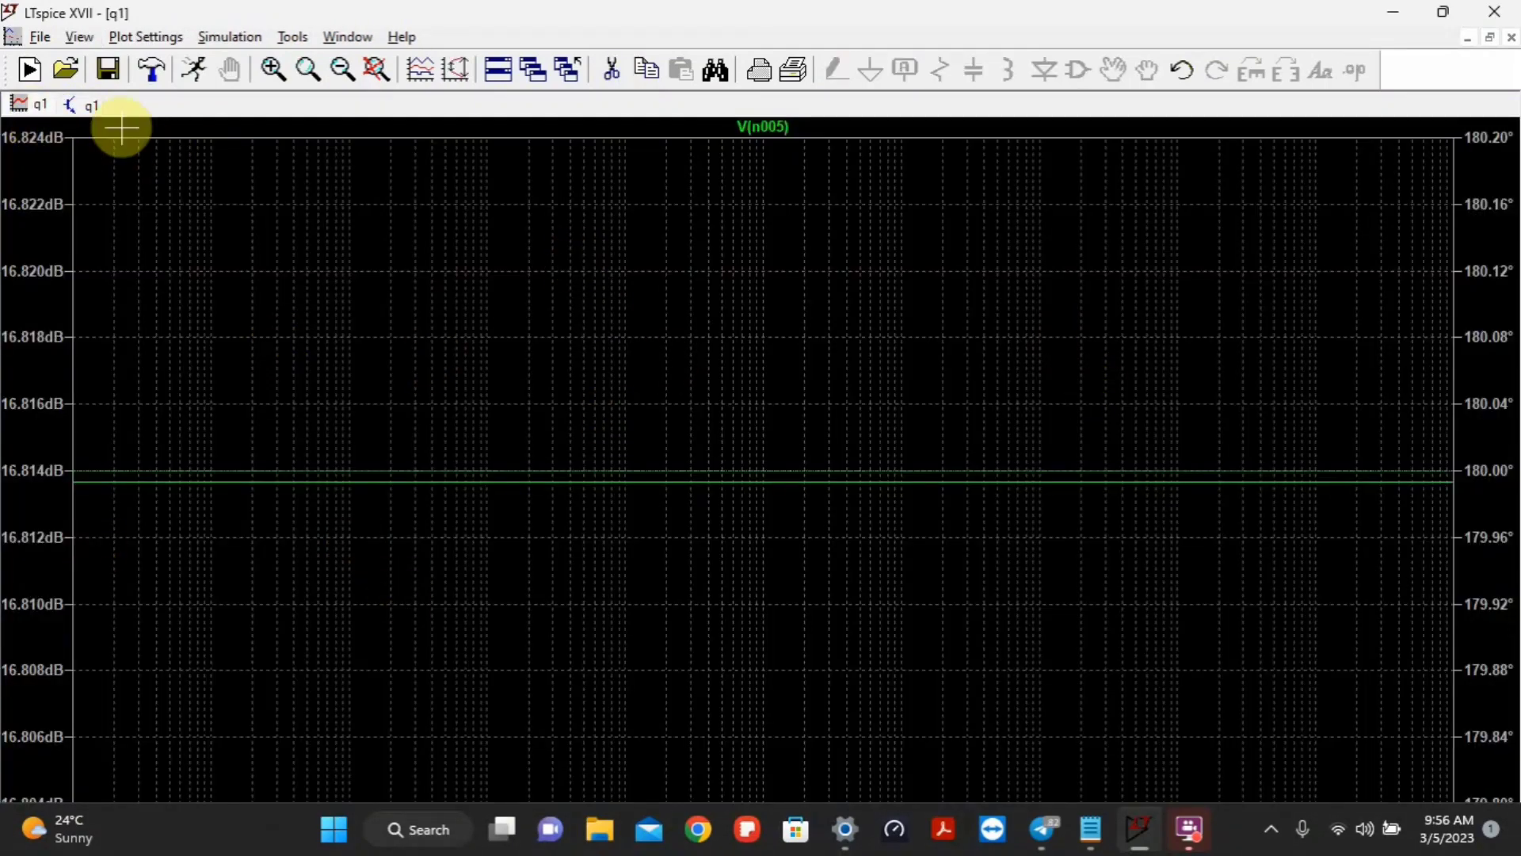
left_click(92, 109)
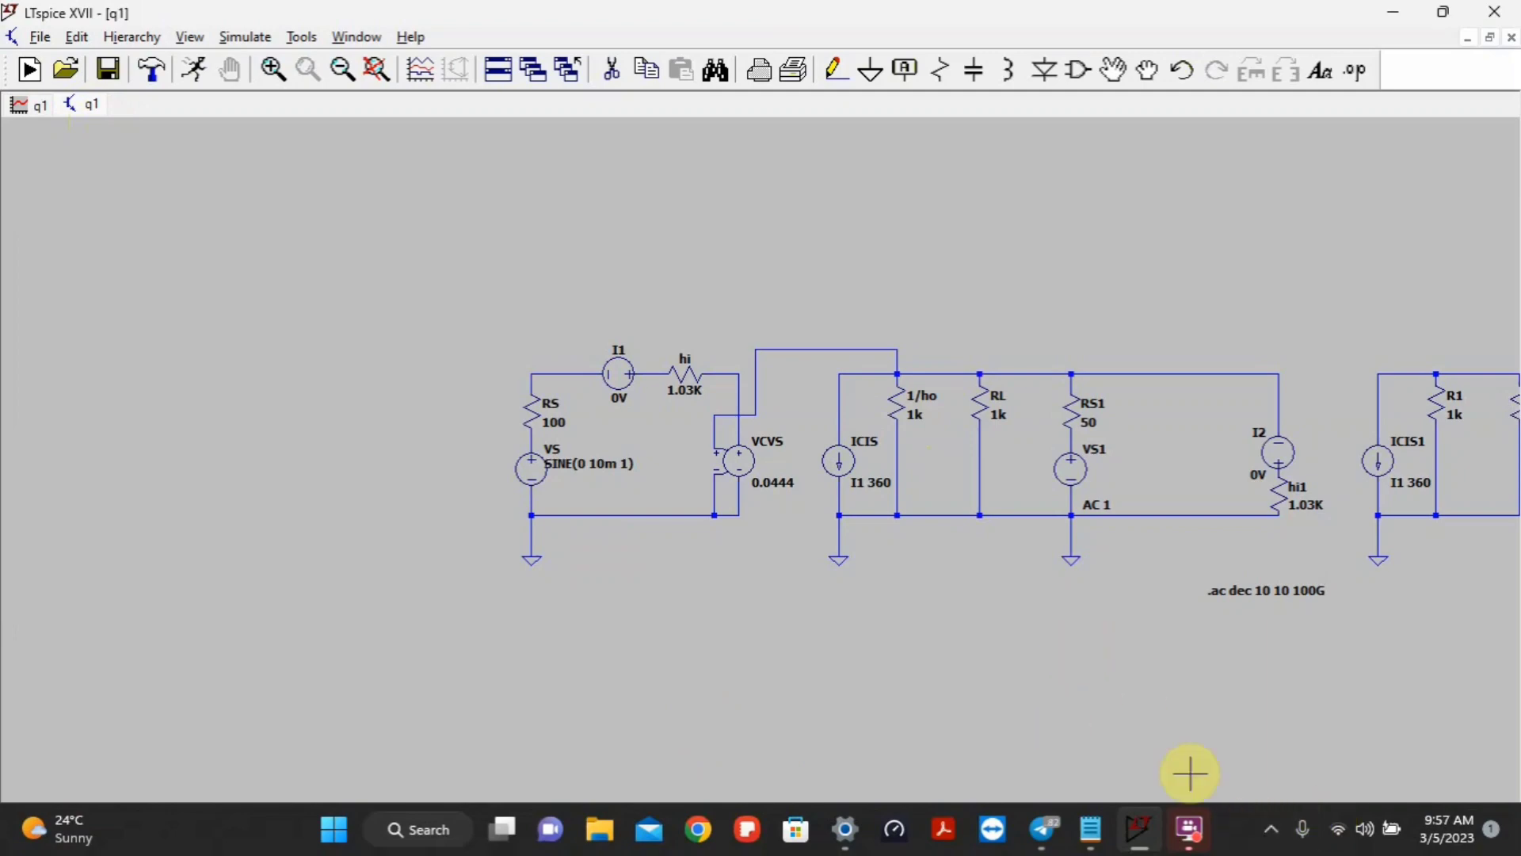
mouse_move(1201, 821)
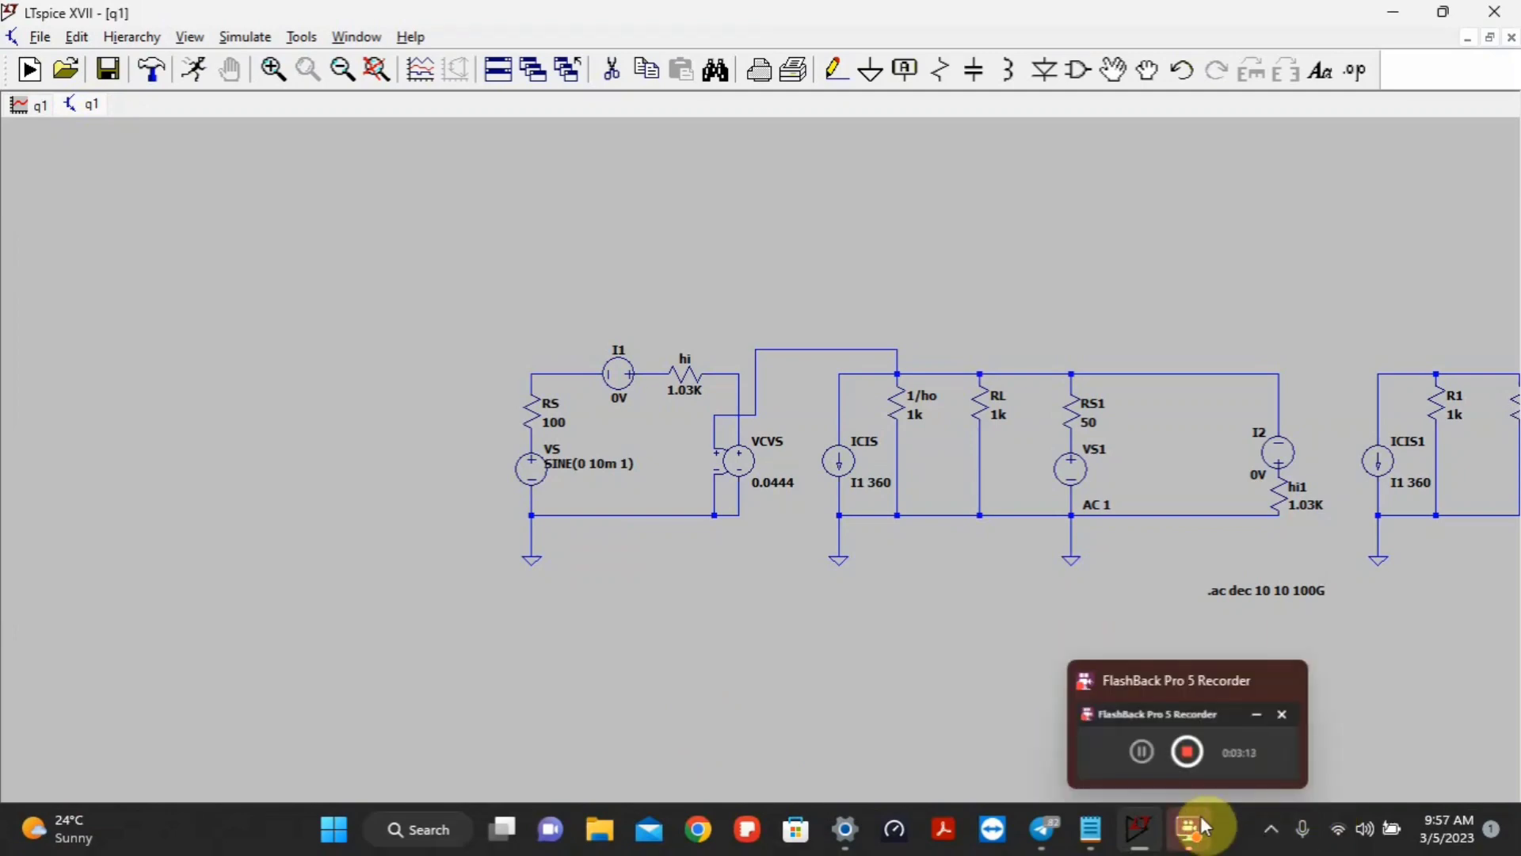